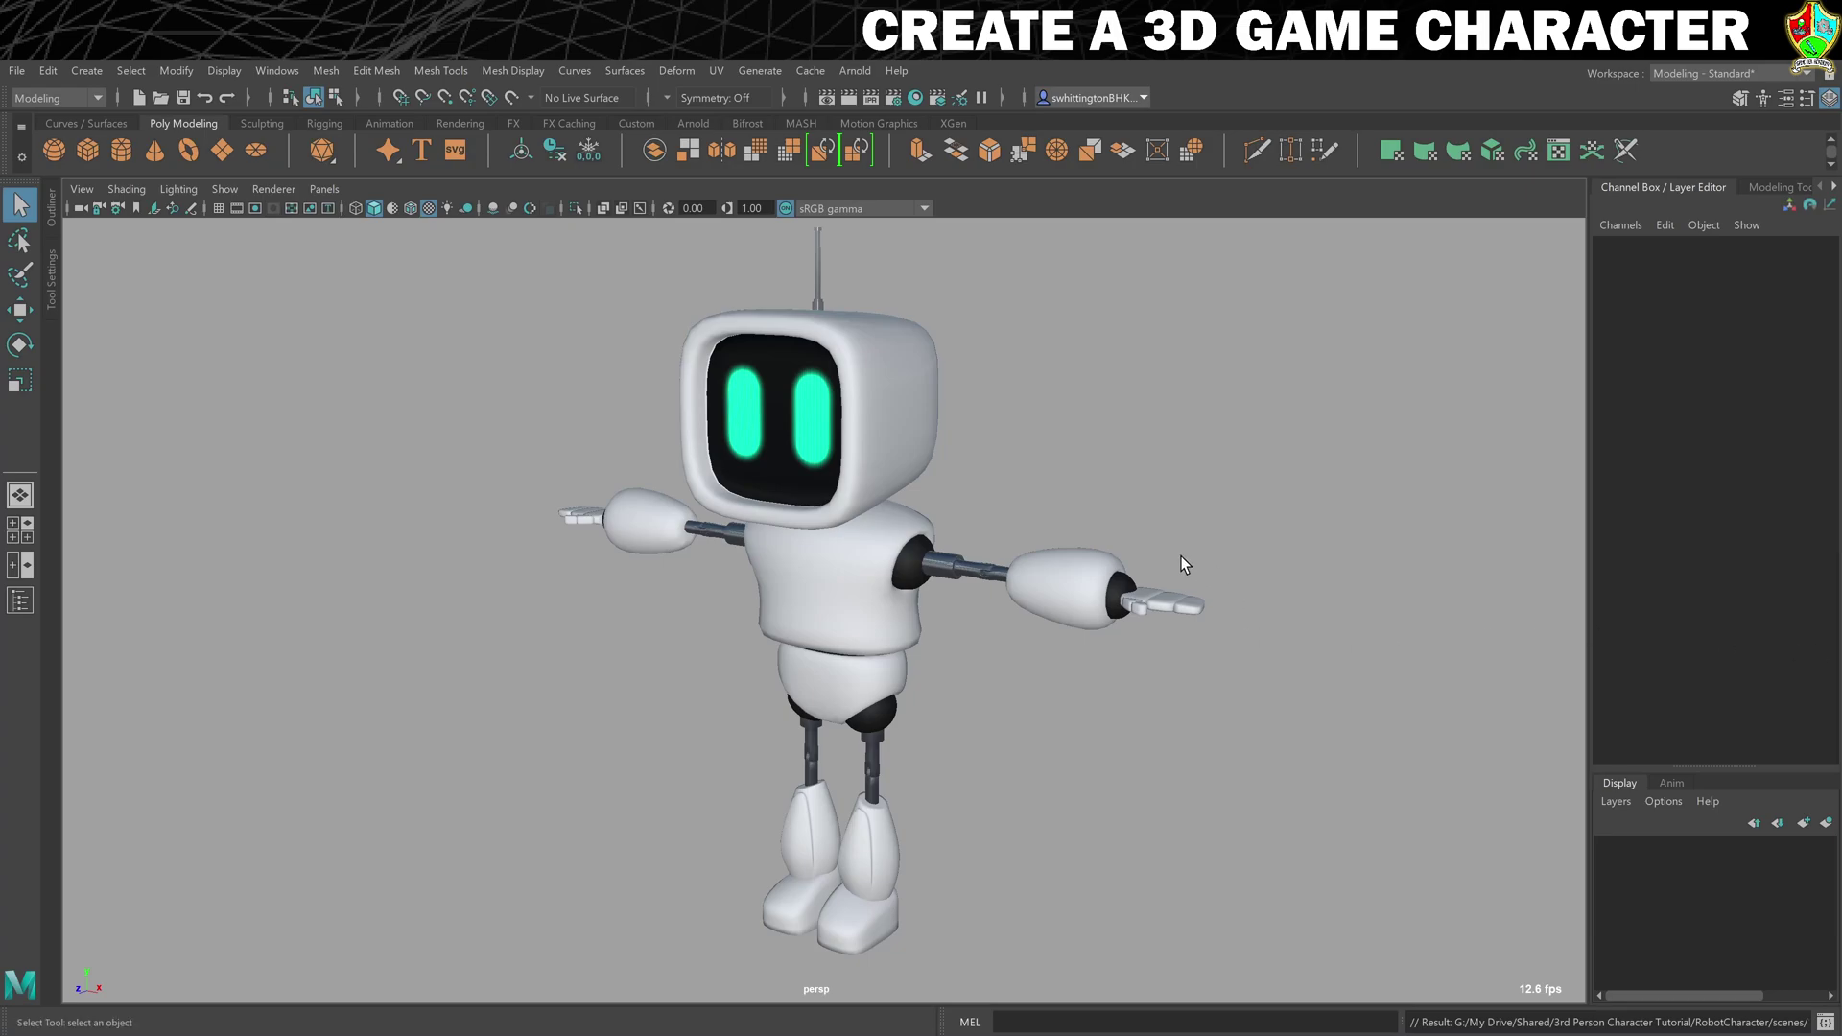
Step: Assign the M_Chrome material to the neck pieces between the robot's head and torso
scroll(1022, 539, "up", 4)
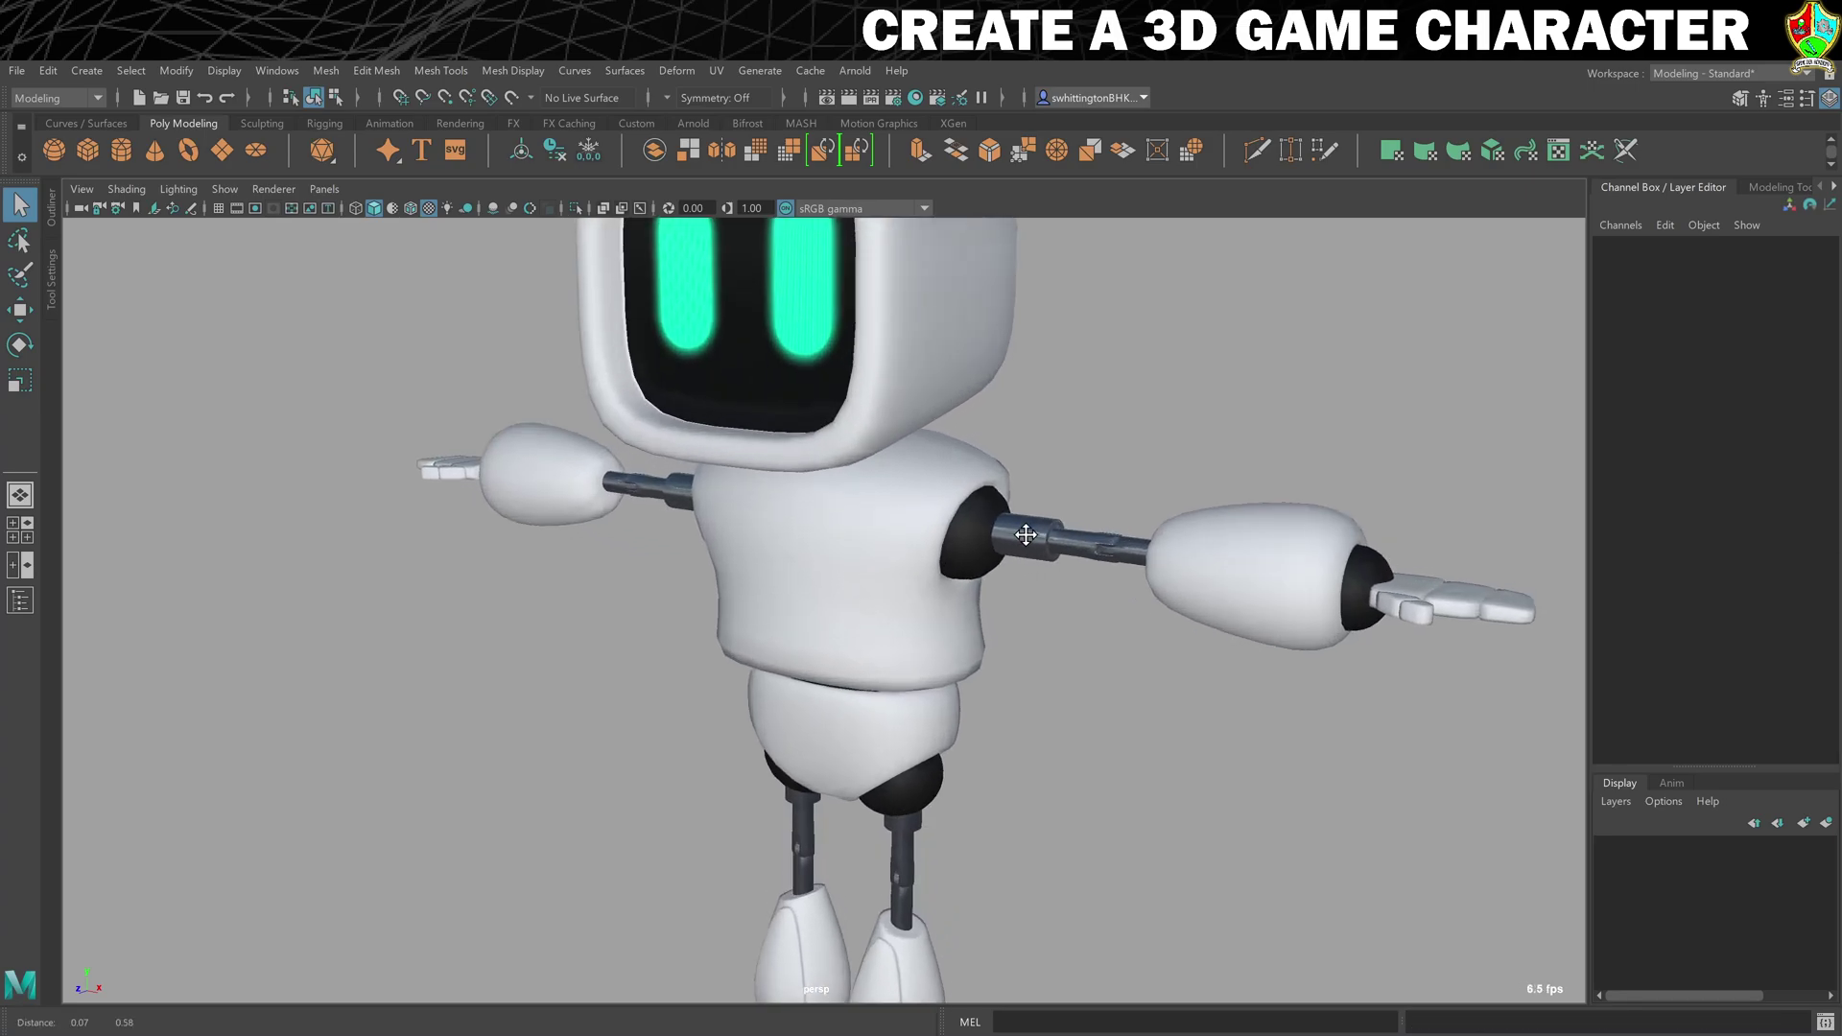
left_click_drag(1022, 539, 1270, 655, "alt")
scroll(1500, 685, "up", 5)
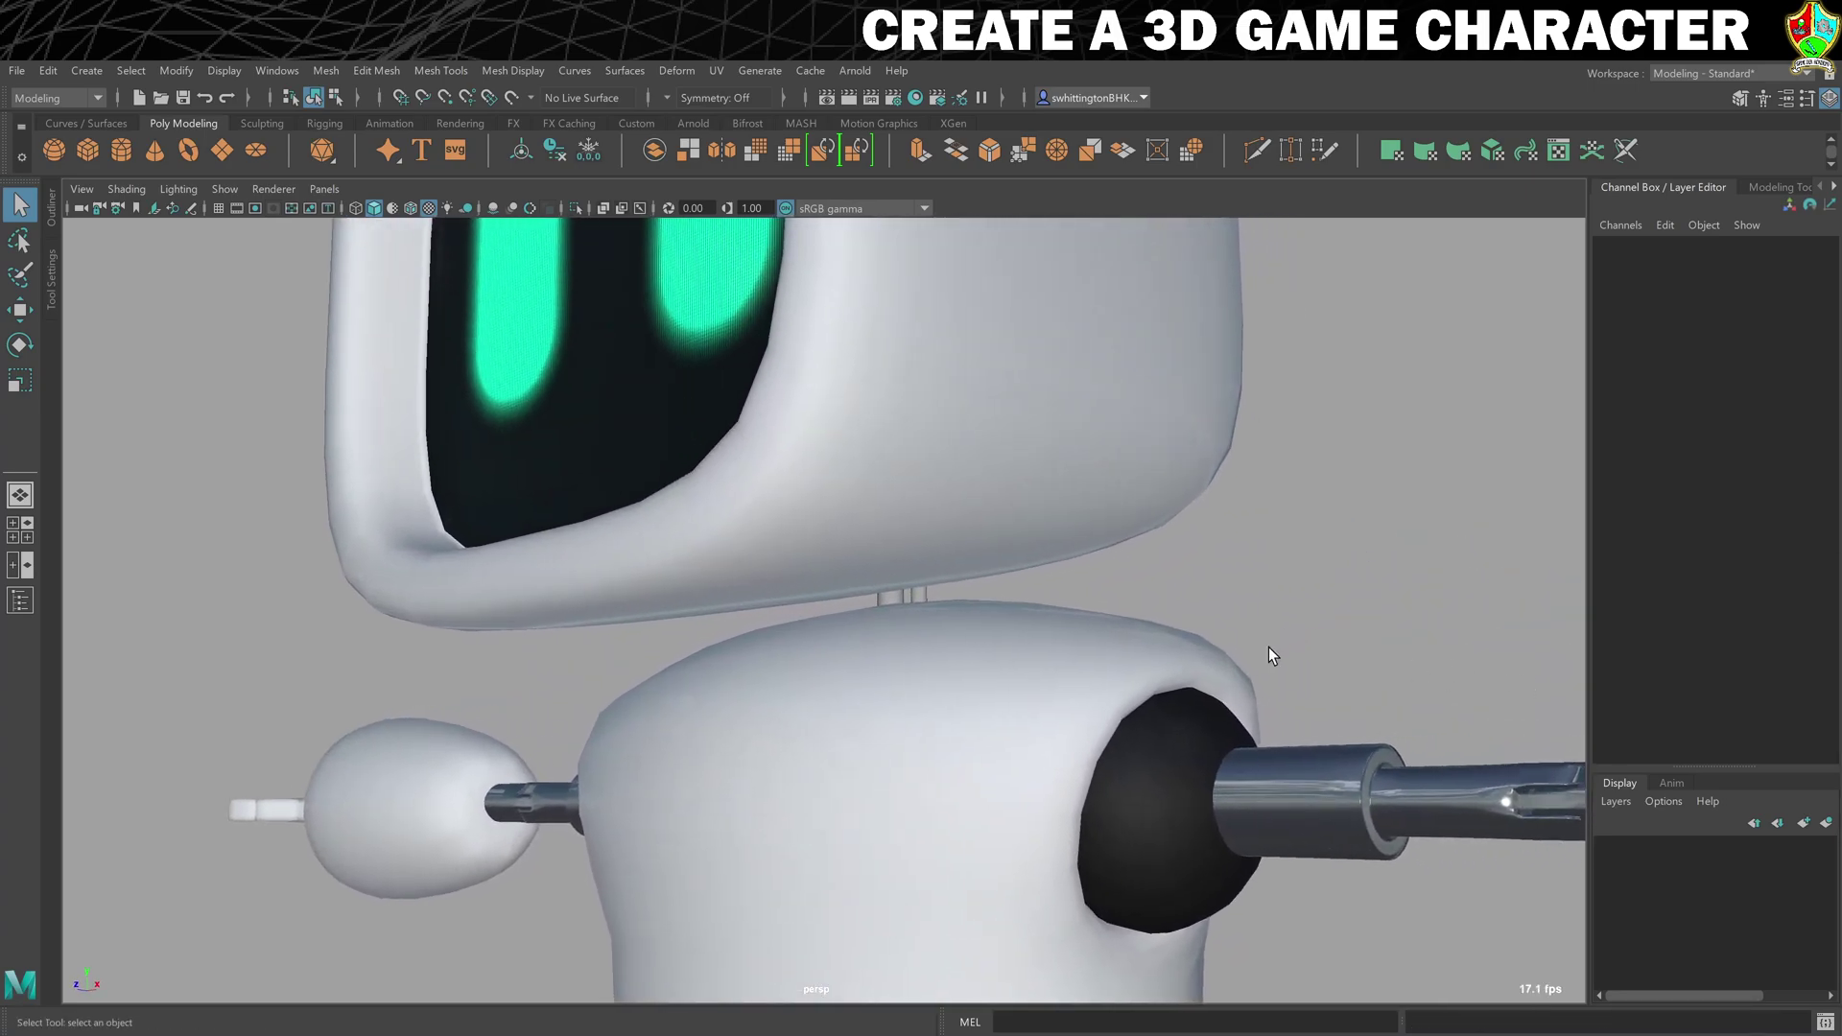
left_click(897, 599)
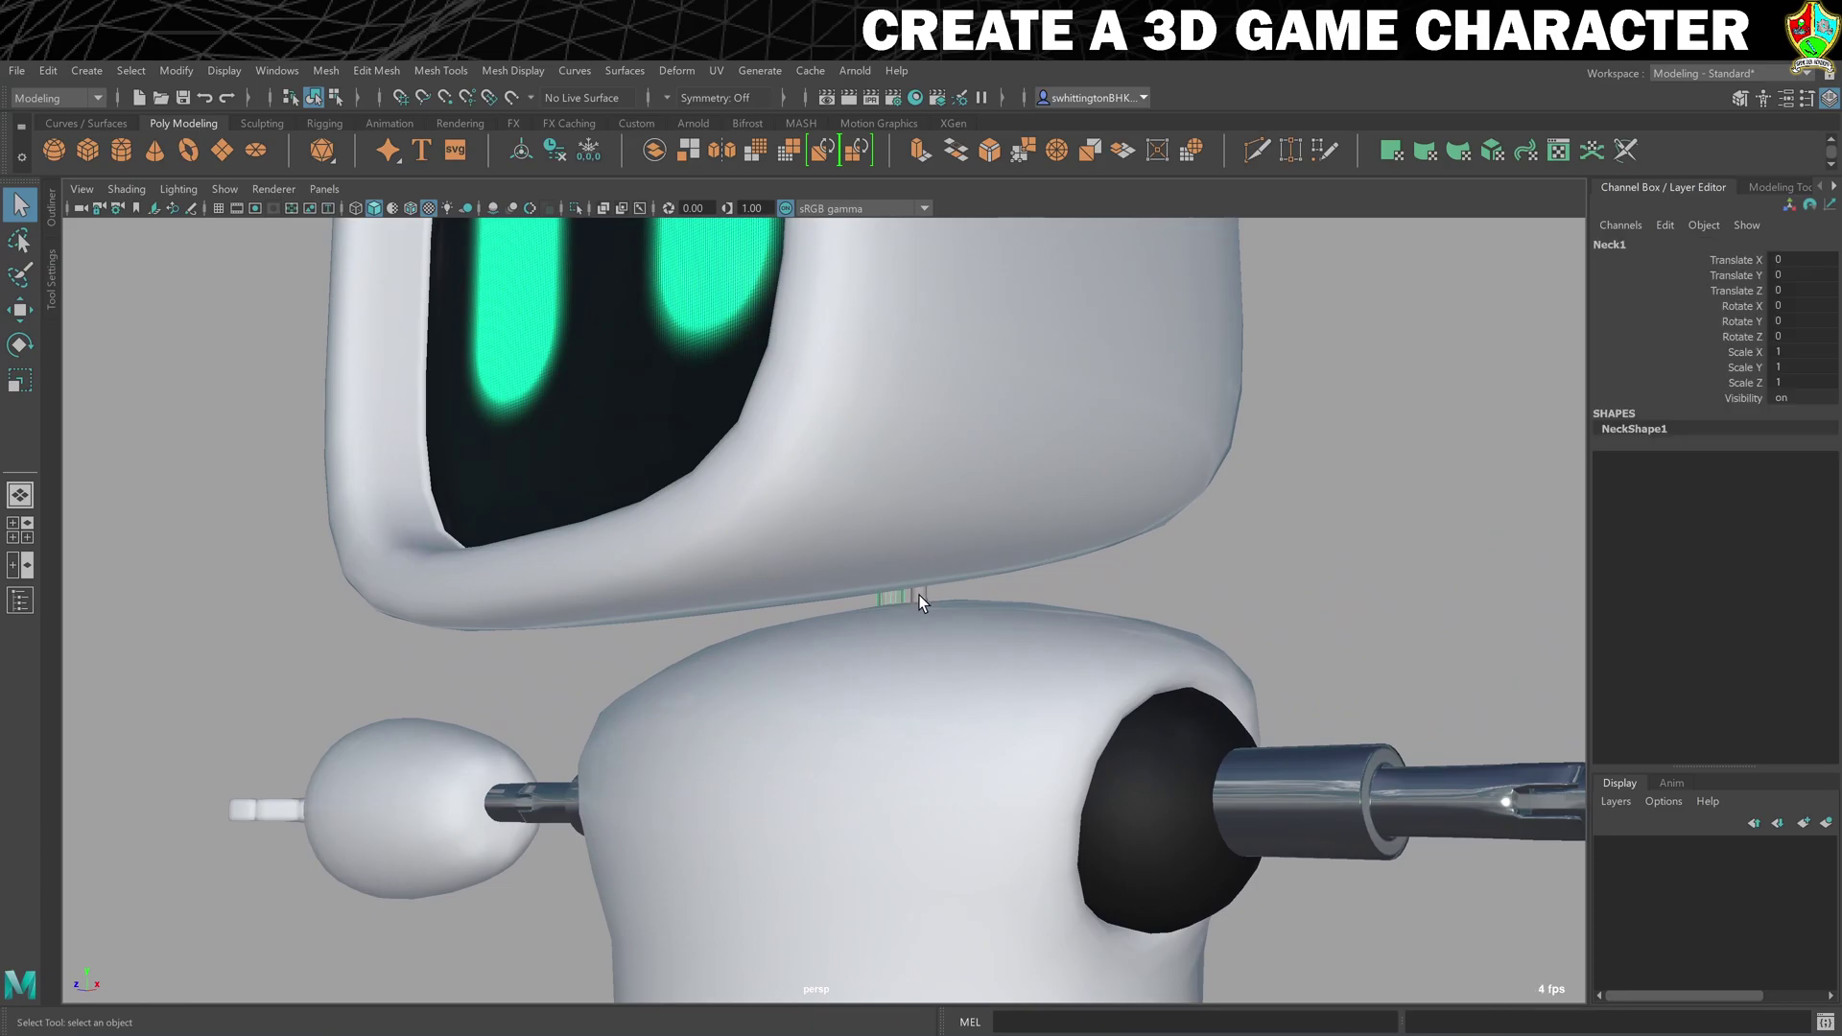
left_click(915, 98)
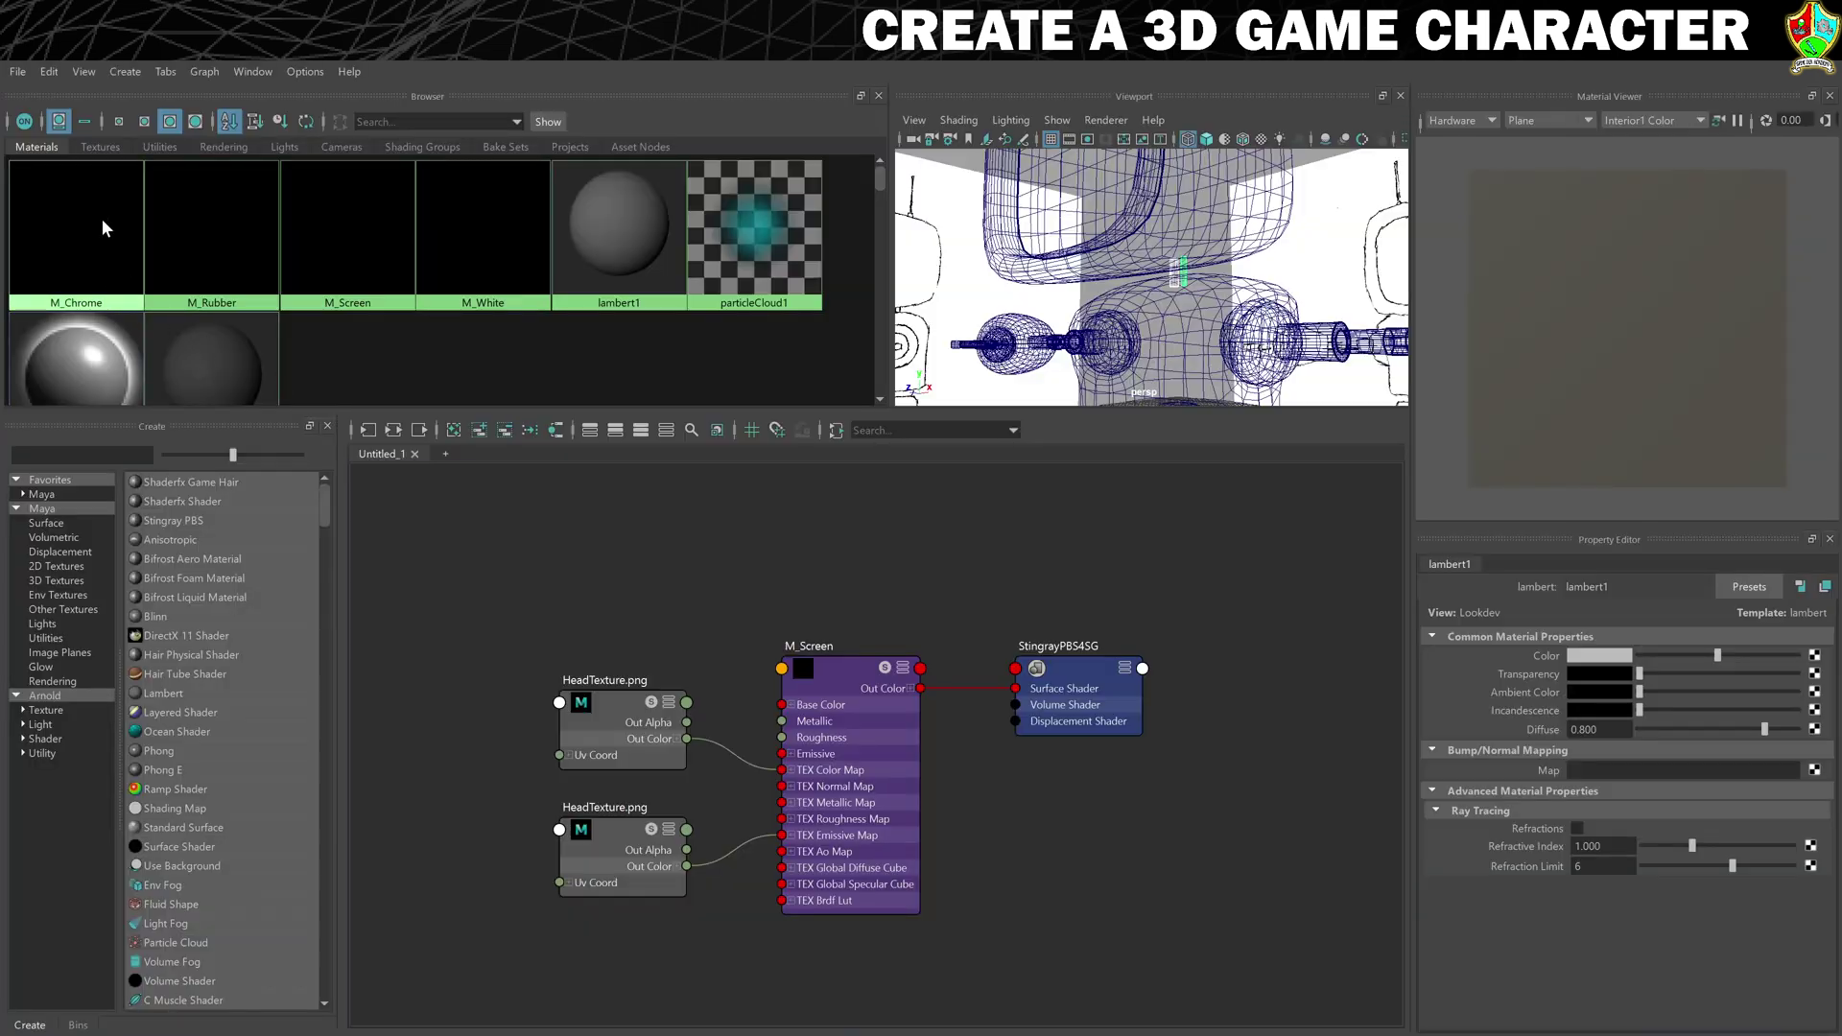
right_click(101, 226)
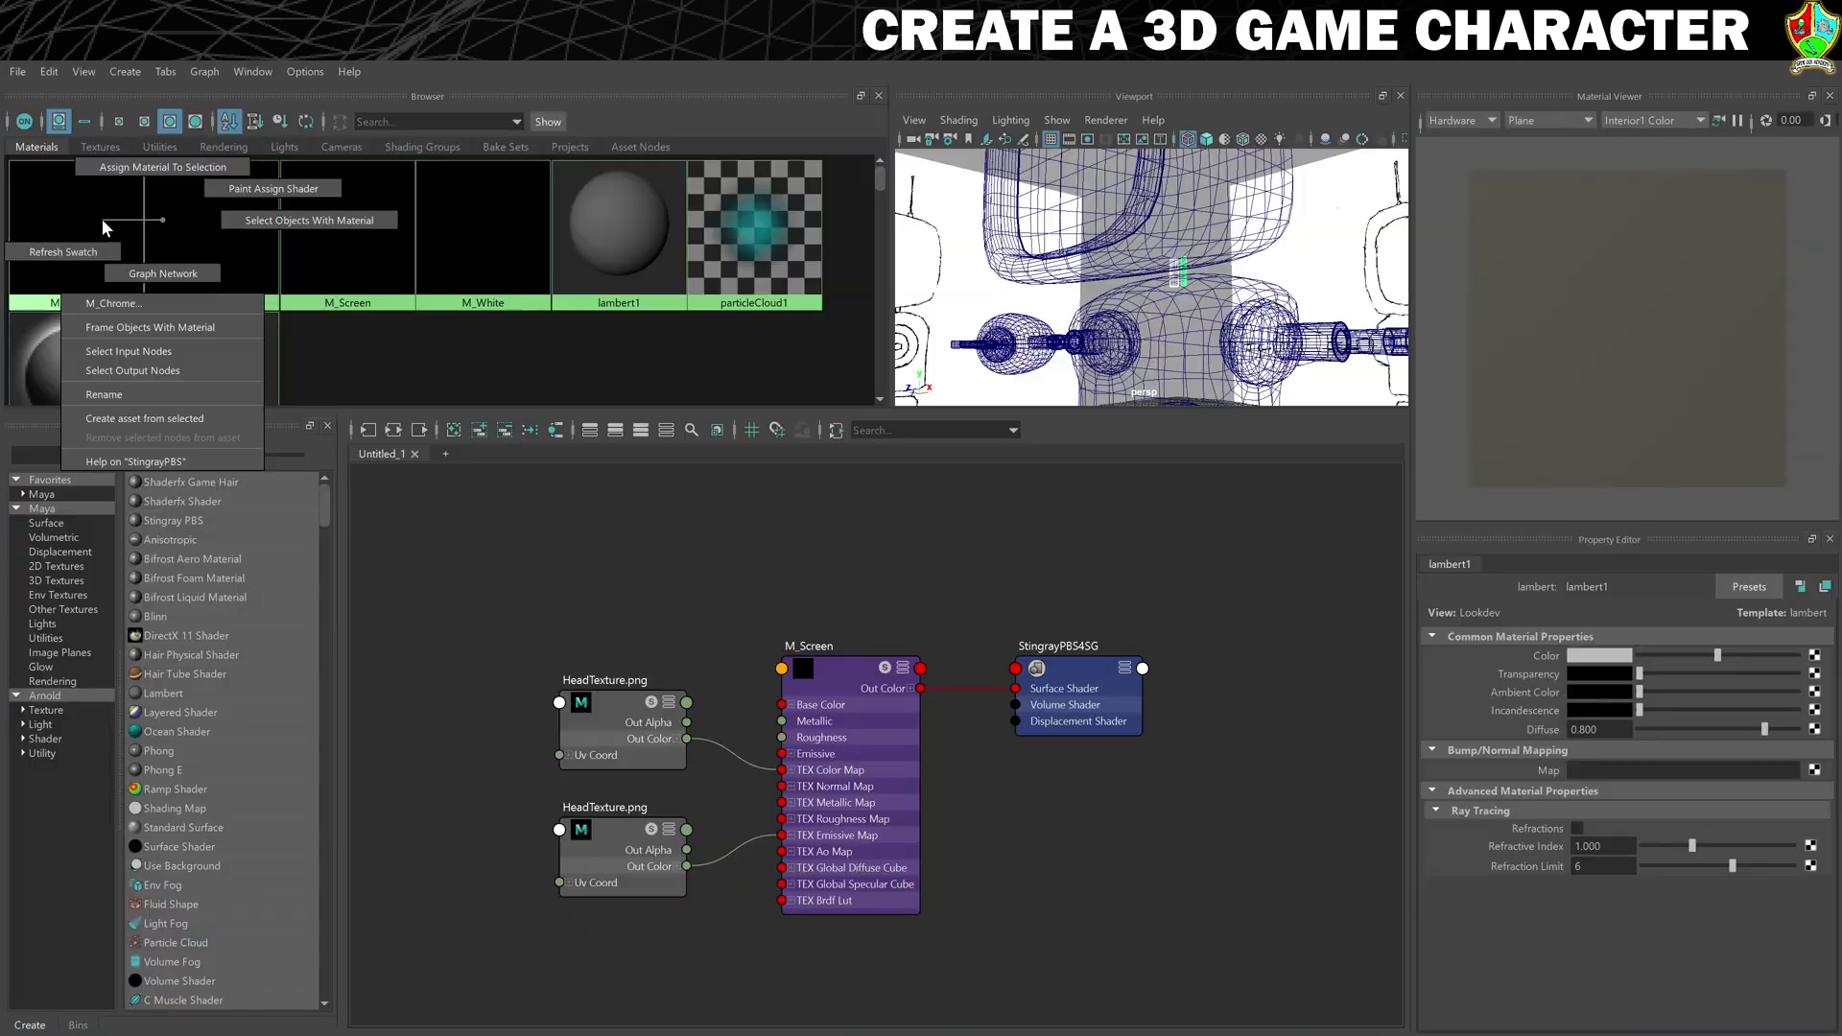
left_click(155, 174)
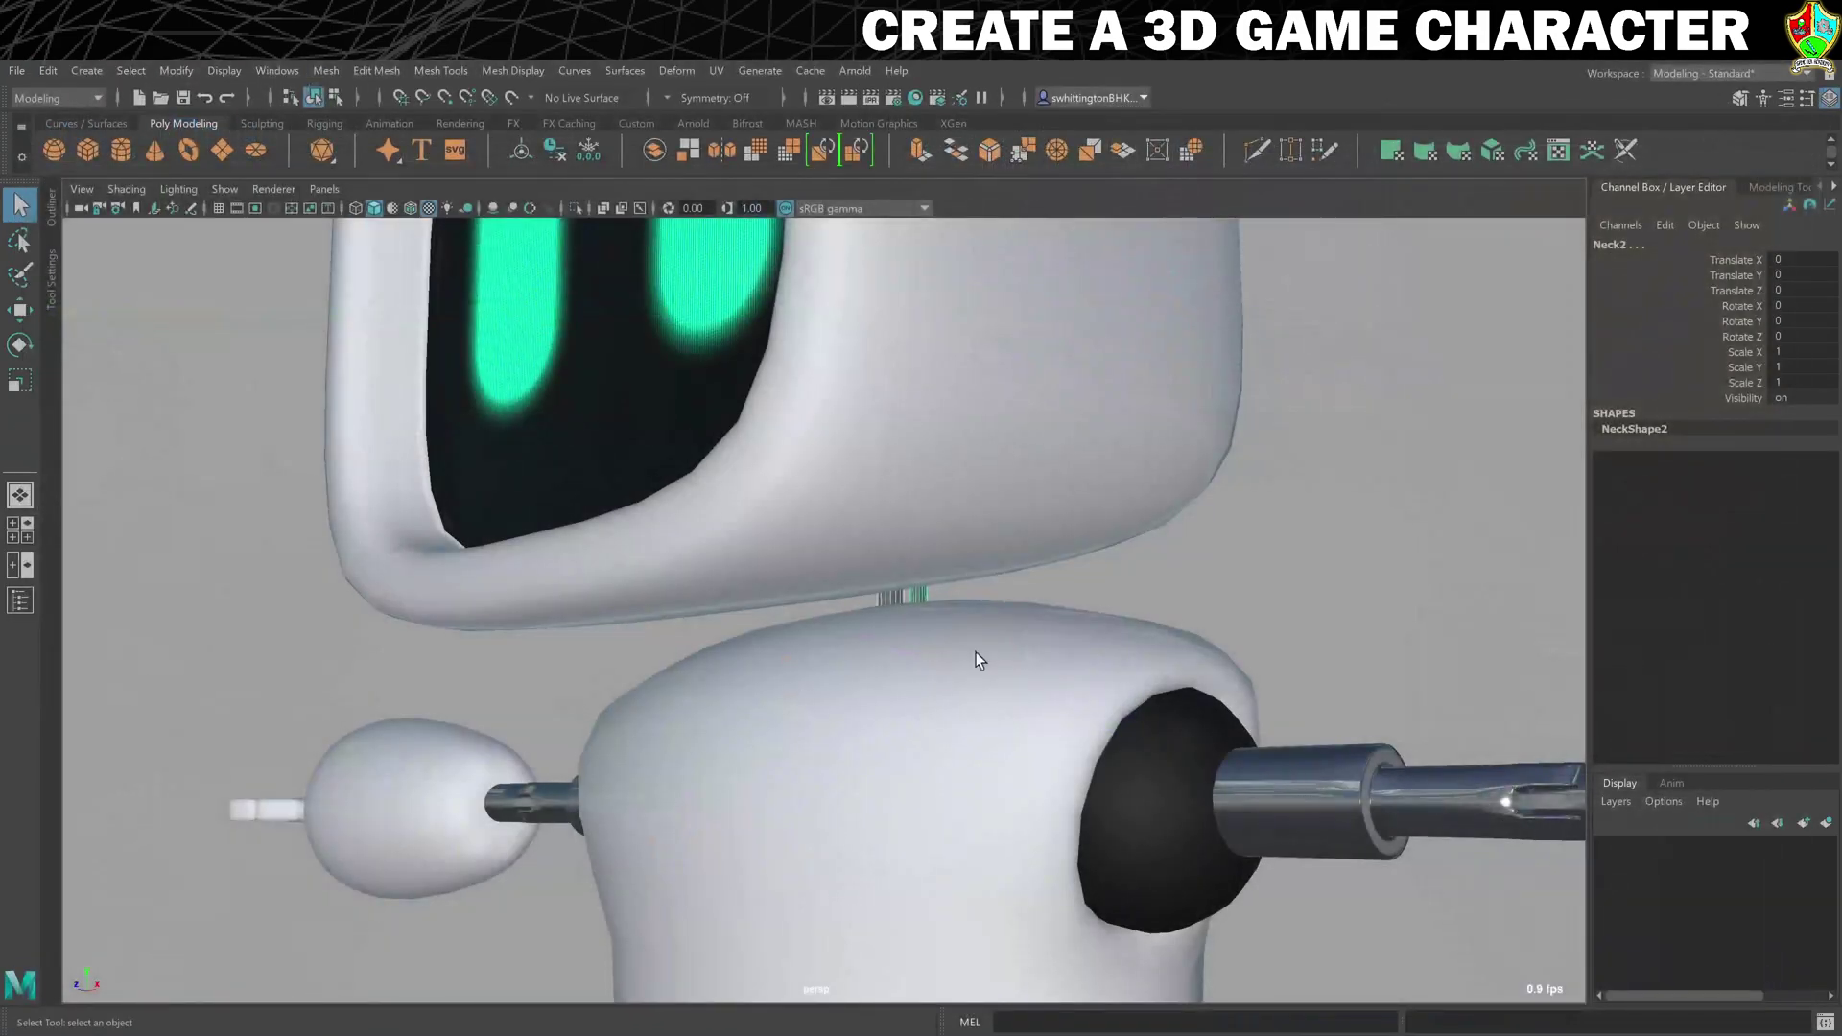
left_click(1276, 566)
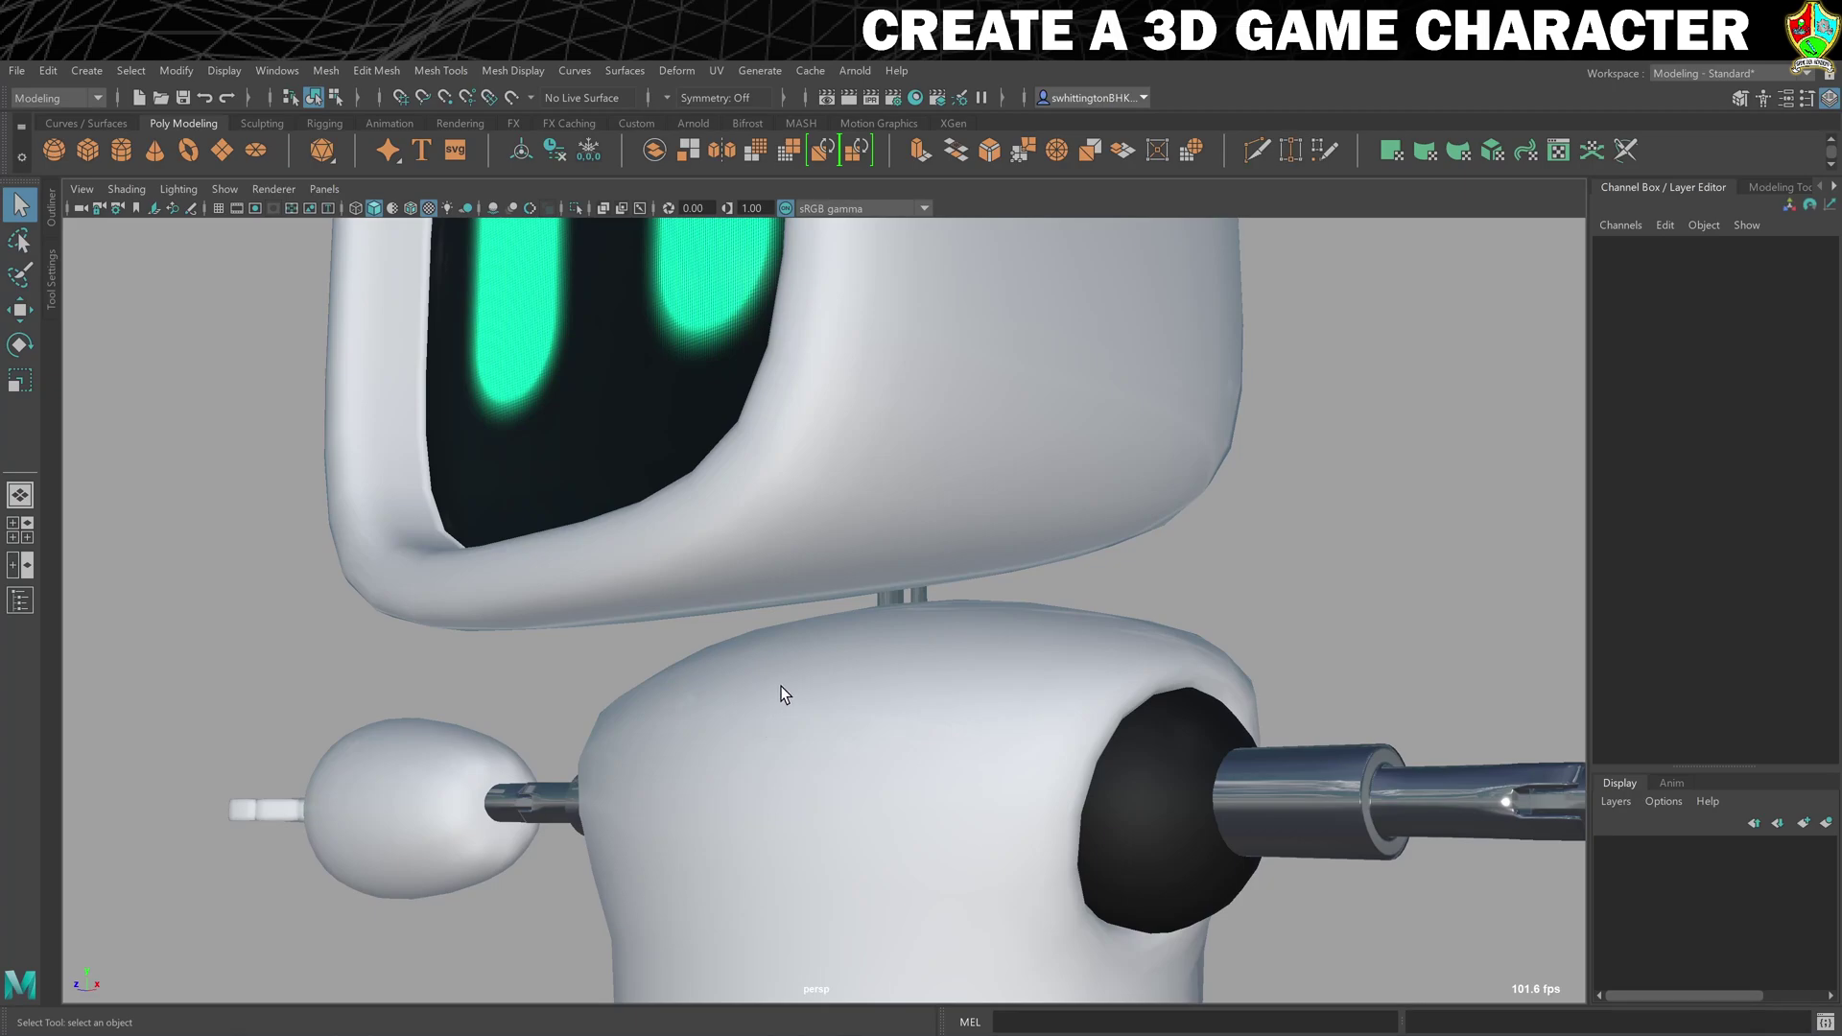
Step: Select all of the robot's parts with the left foot as the last selected object, and activate the Move tool
scroll(786, 687, "down", 10)
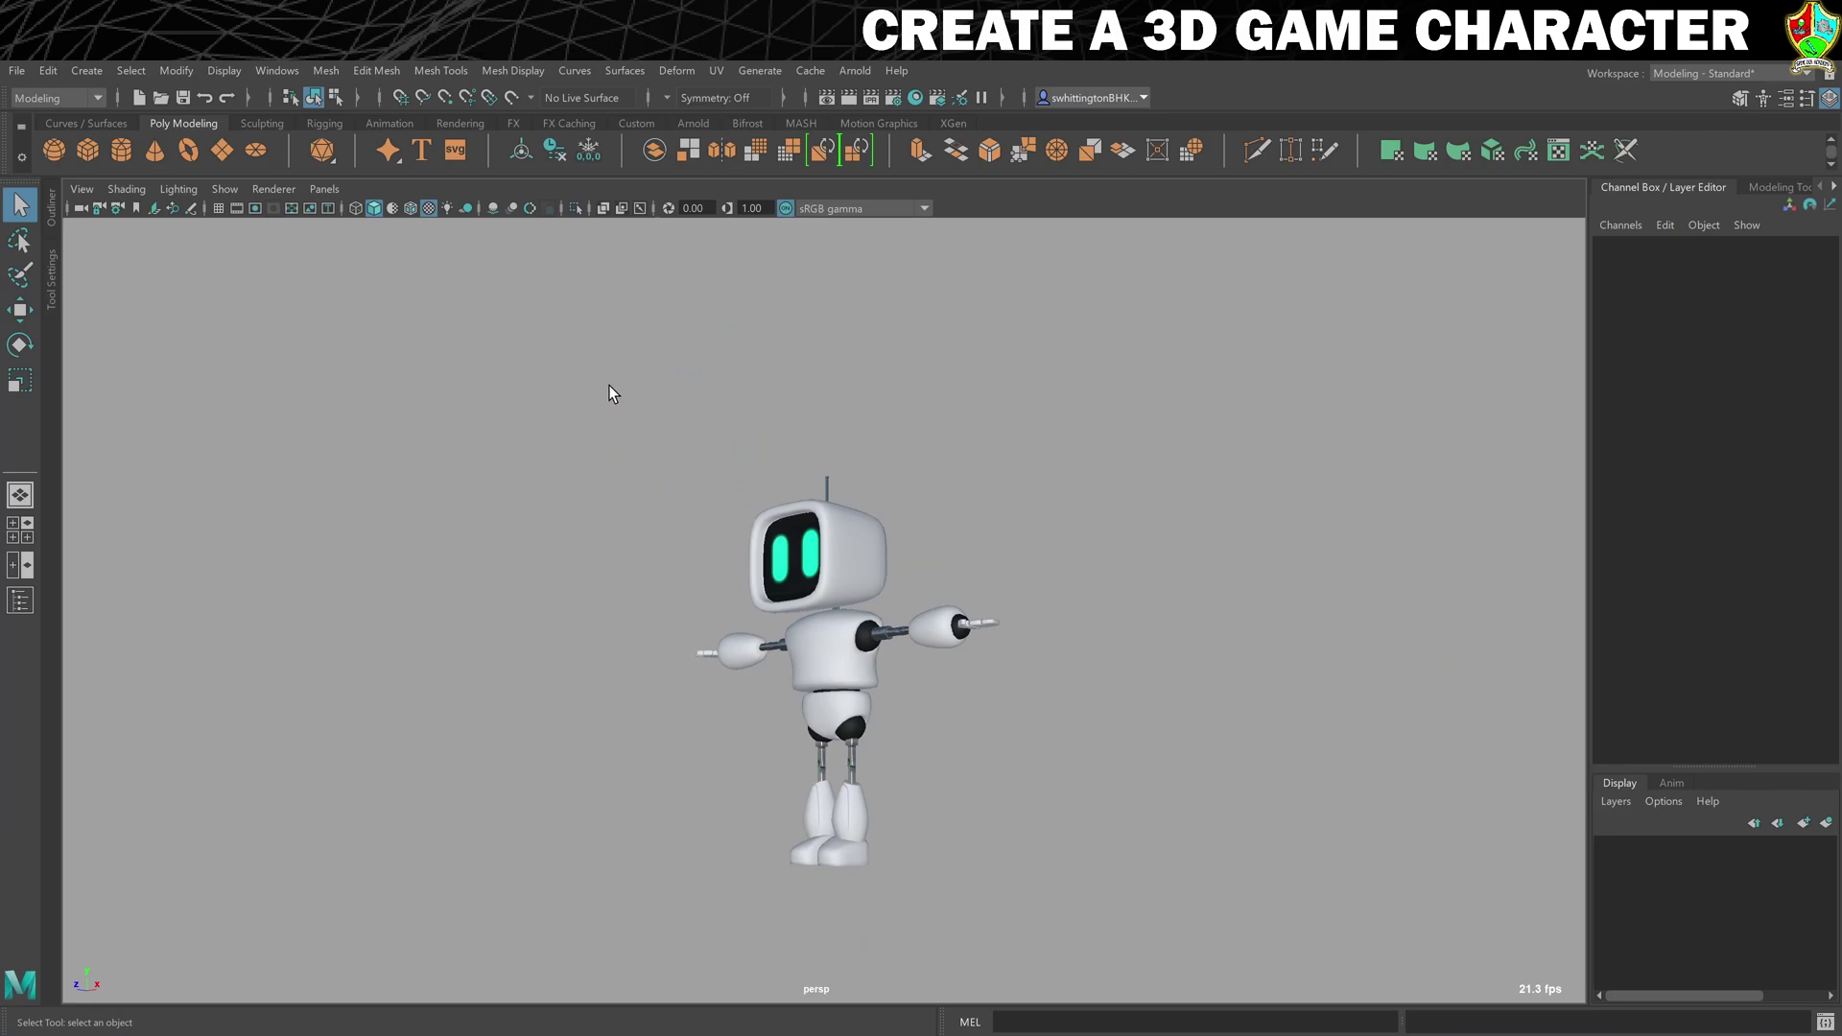
left_click_drag(1060, 862, 1090, 889)
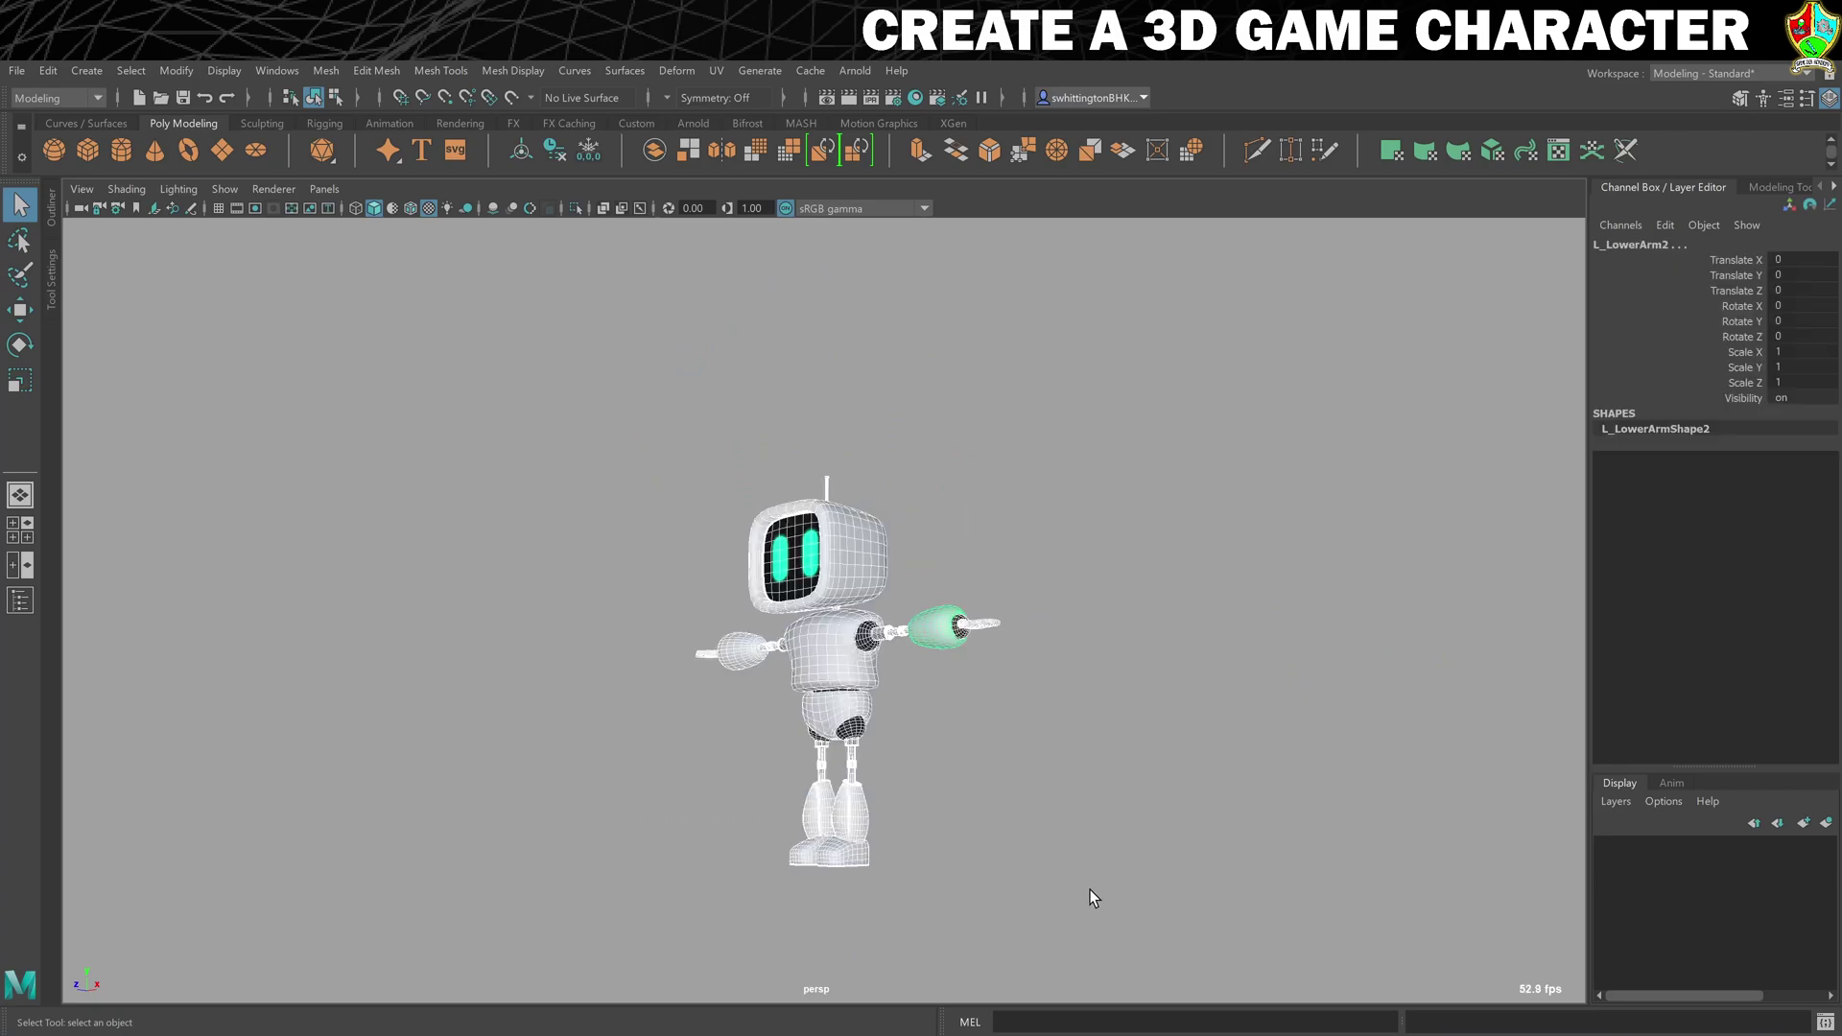
left_click(853, 856)
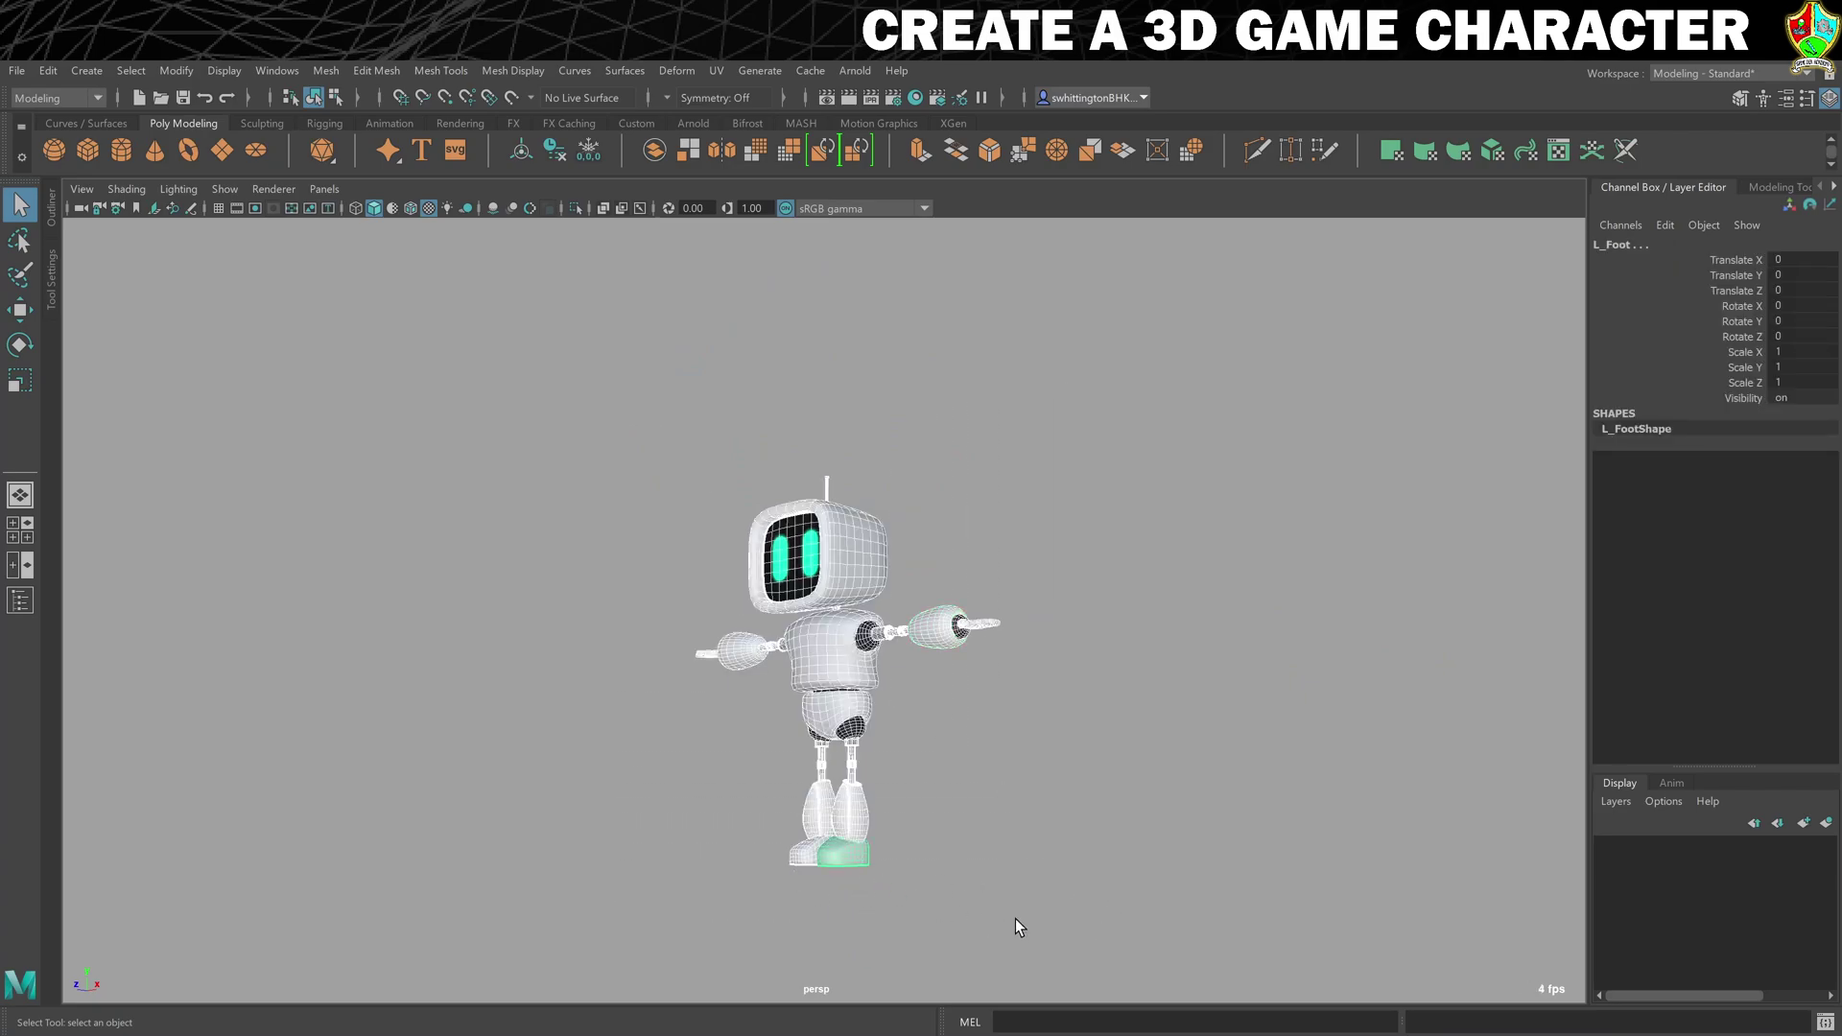
key("w")
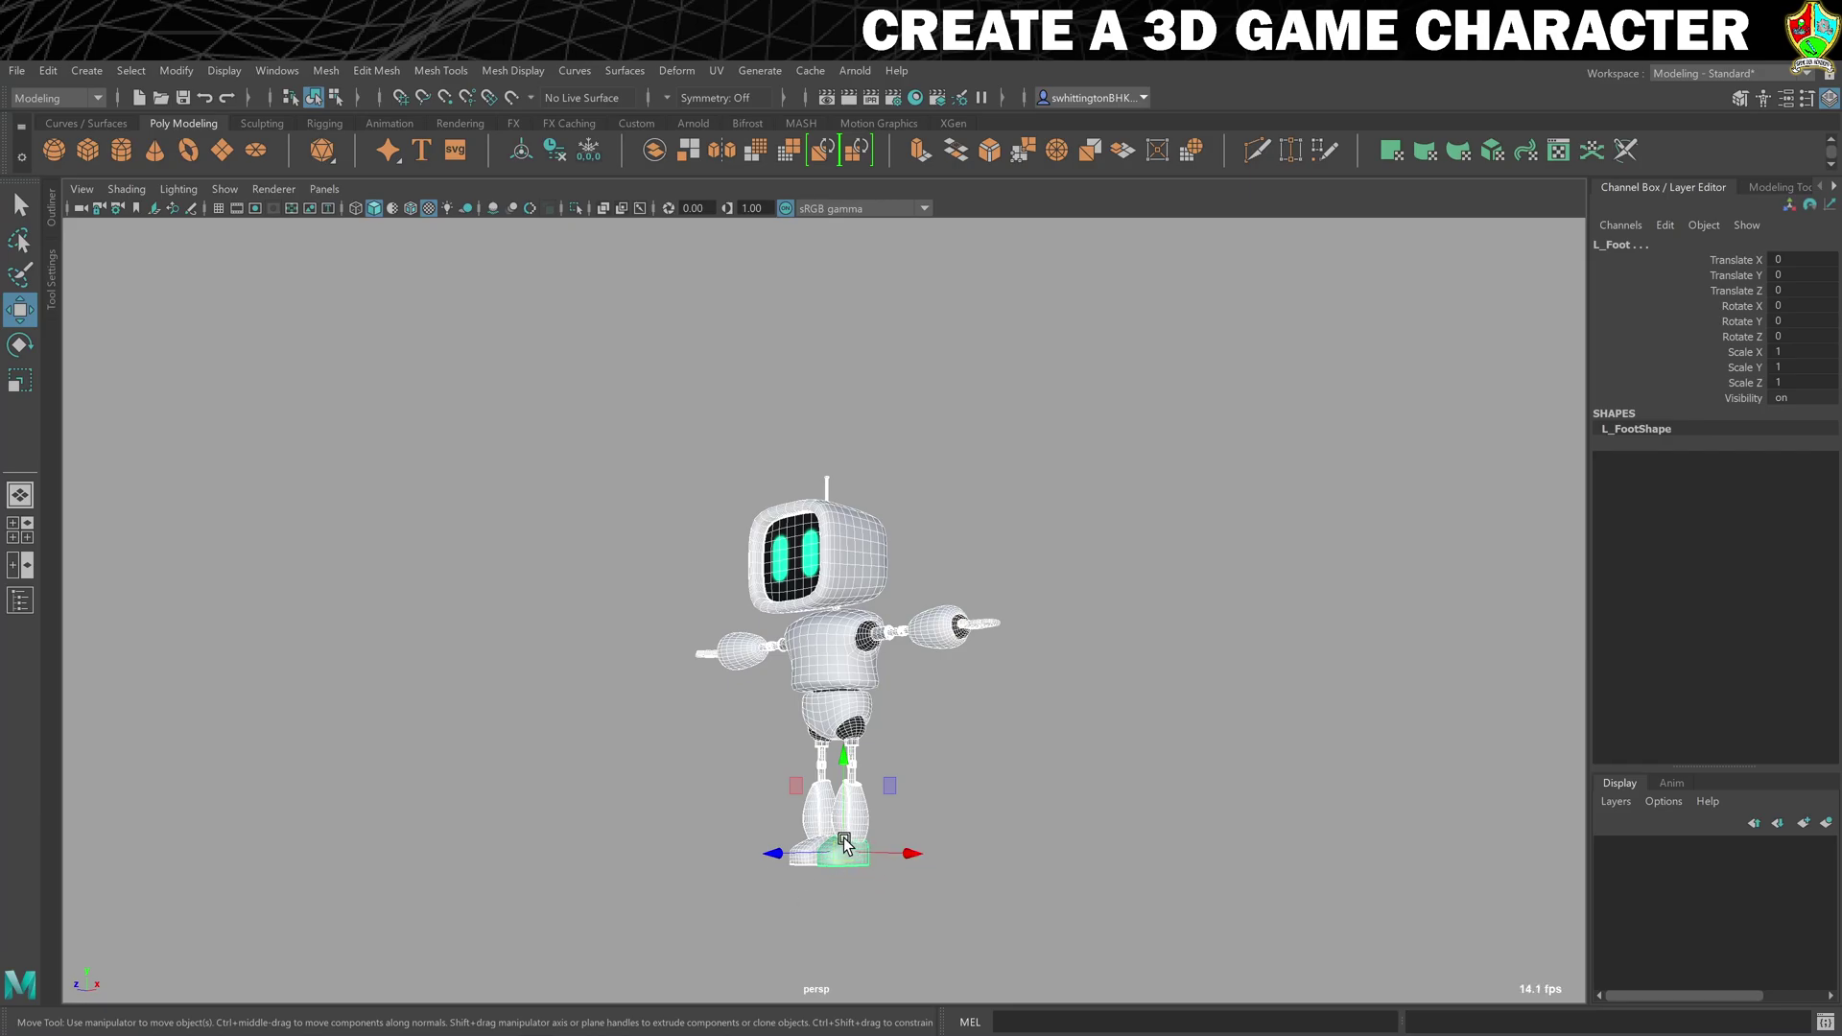
Step: Switch to the four-view layout and hide the image planes in the top, front and side views
key("space")
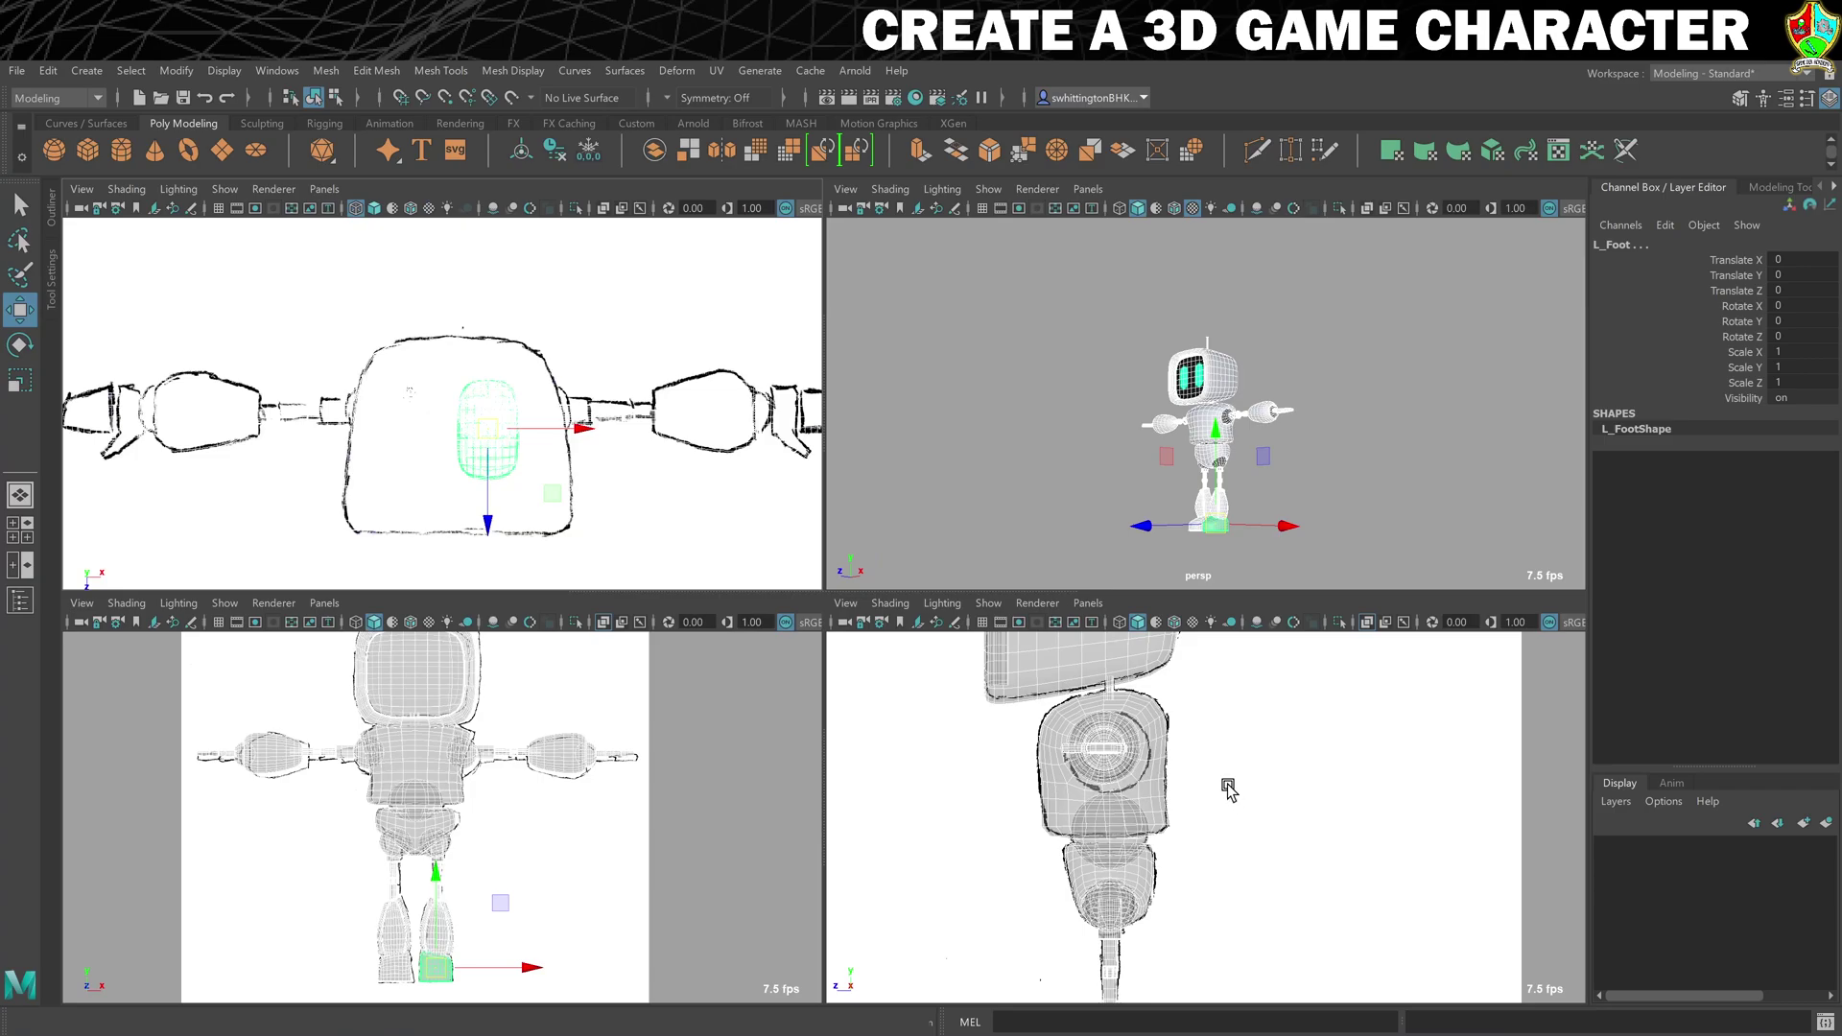
left_click(224, 189)
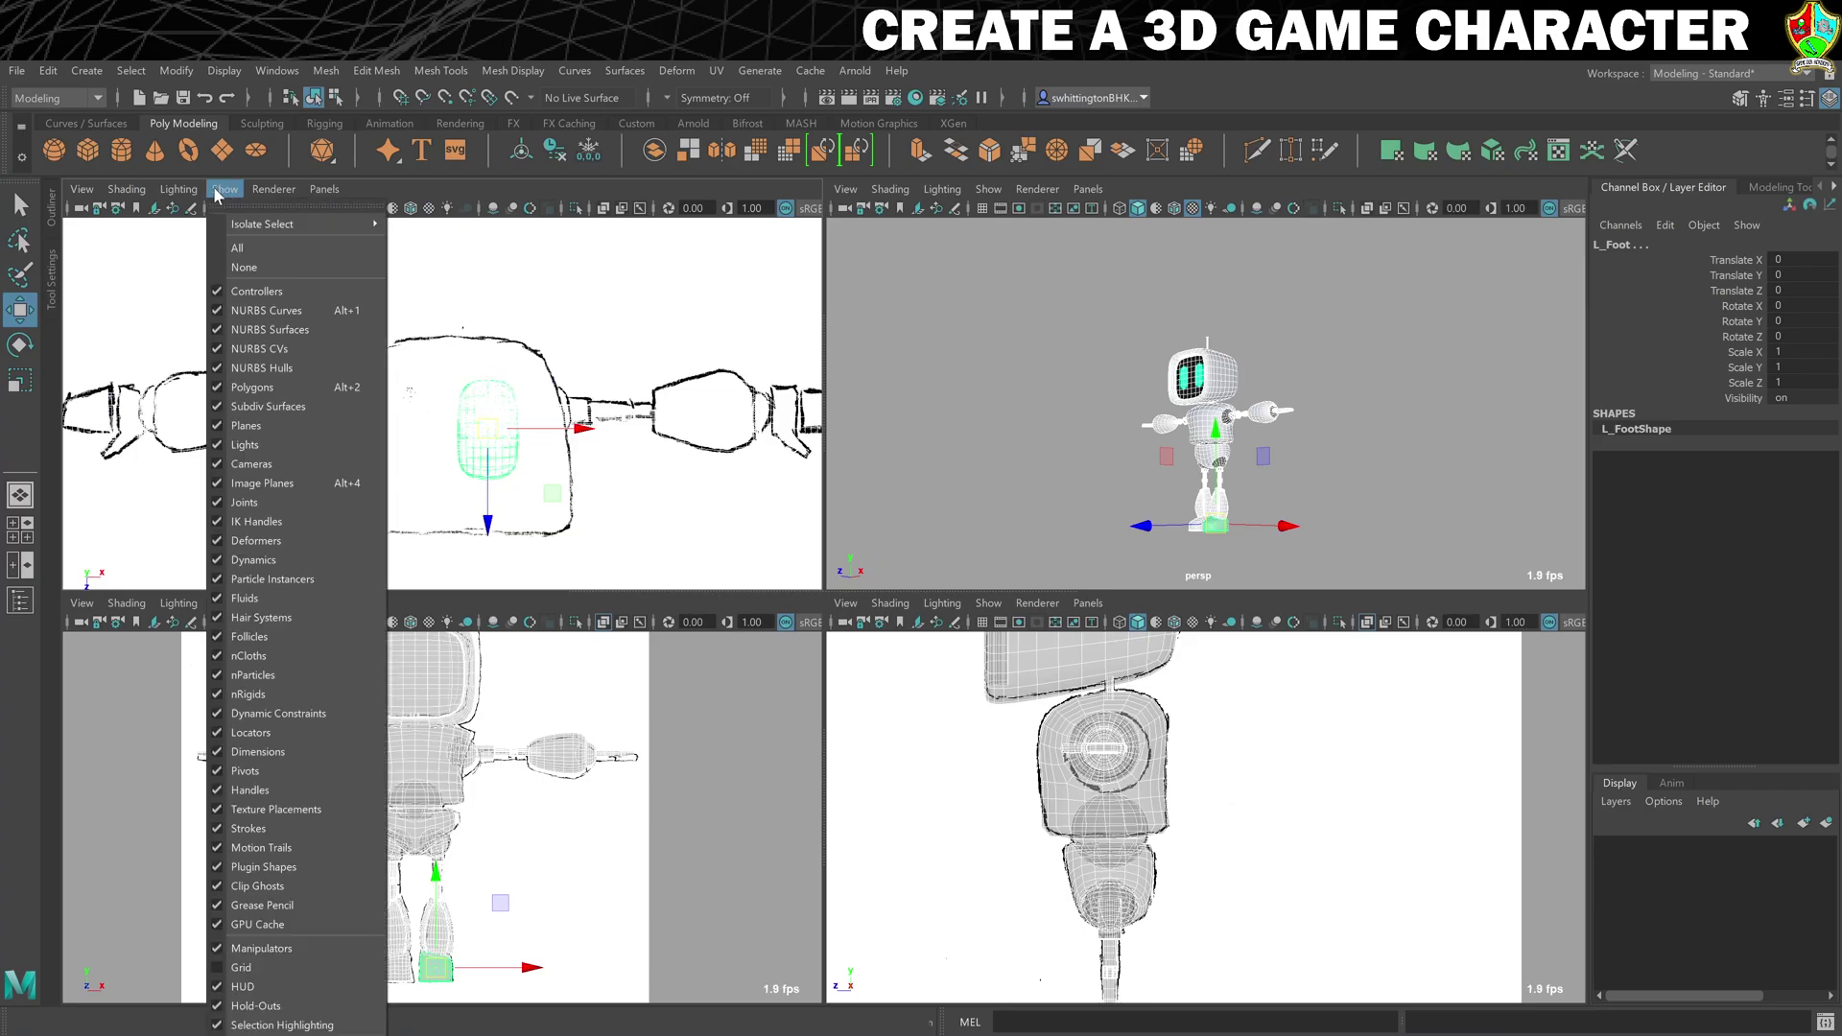
left_click(284, 487)
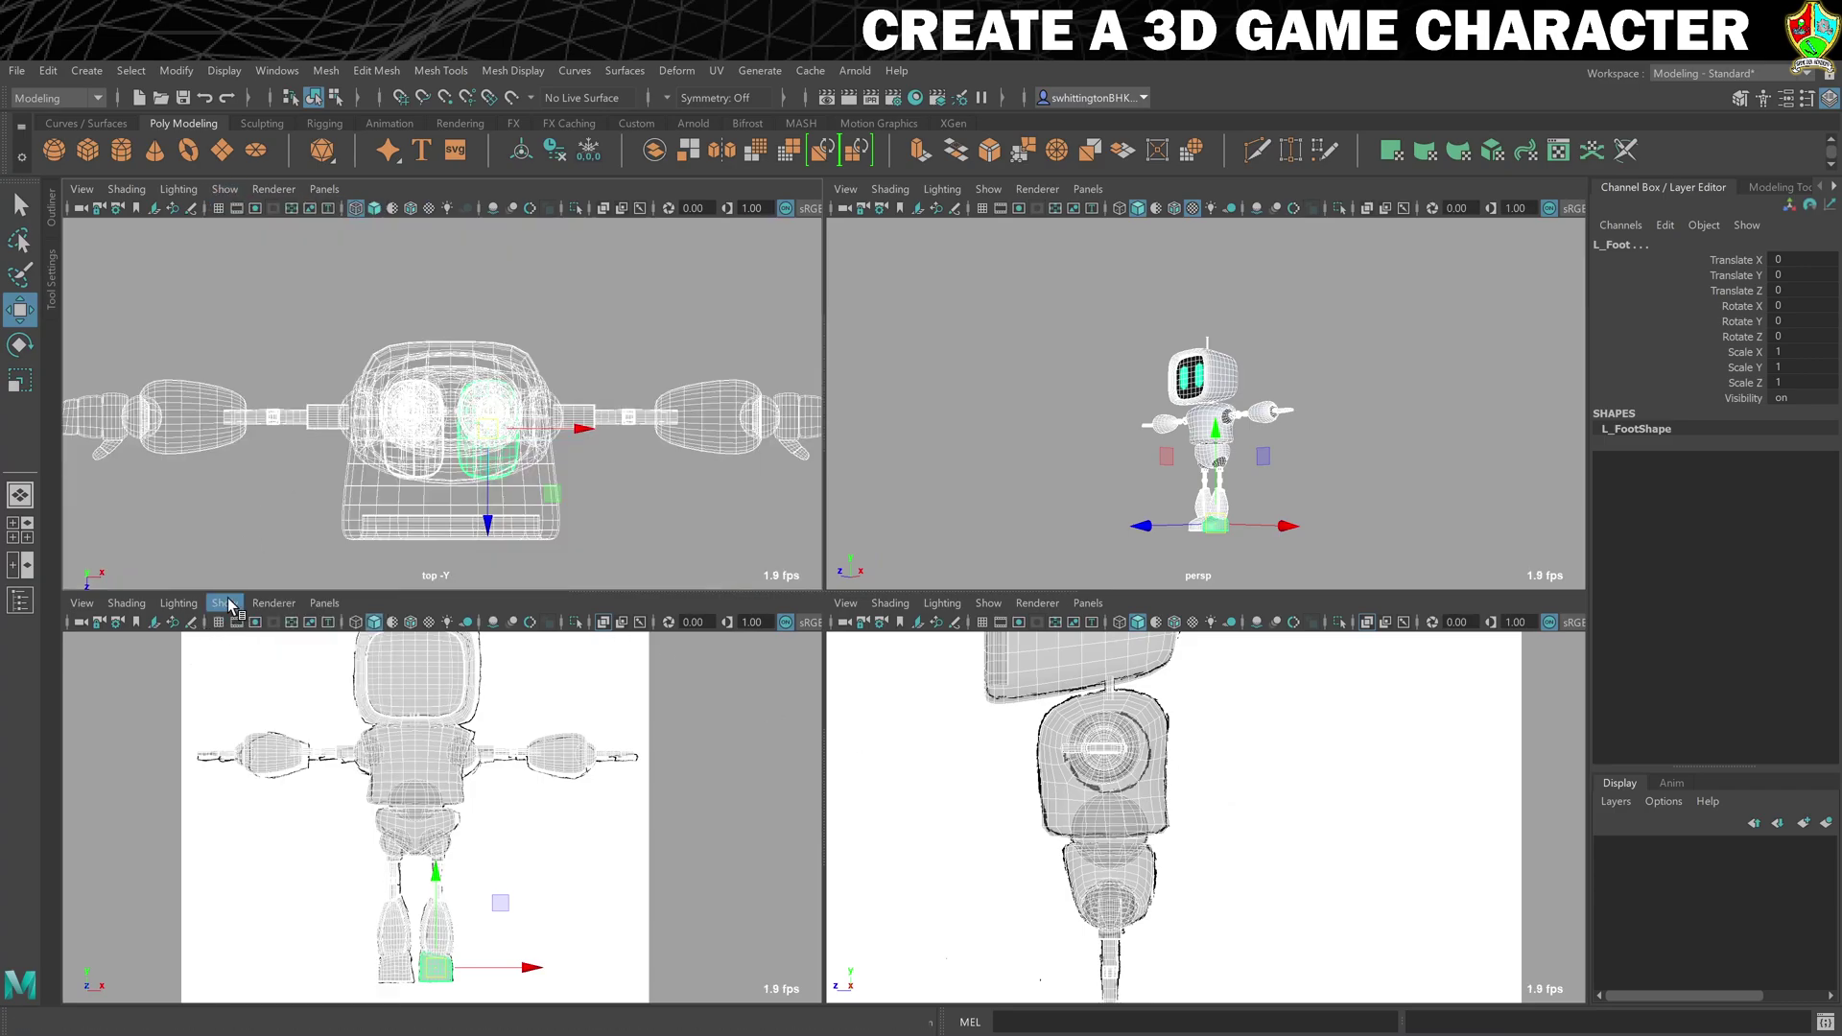
left_click(225, 602)
left_click(305, 498)
left_click(988, 603)
left_click(1079, 500)
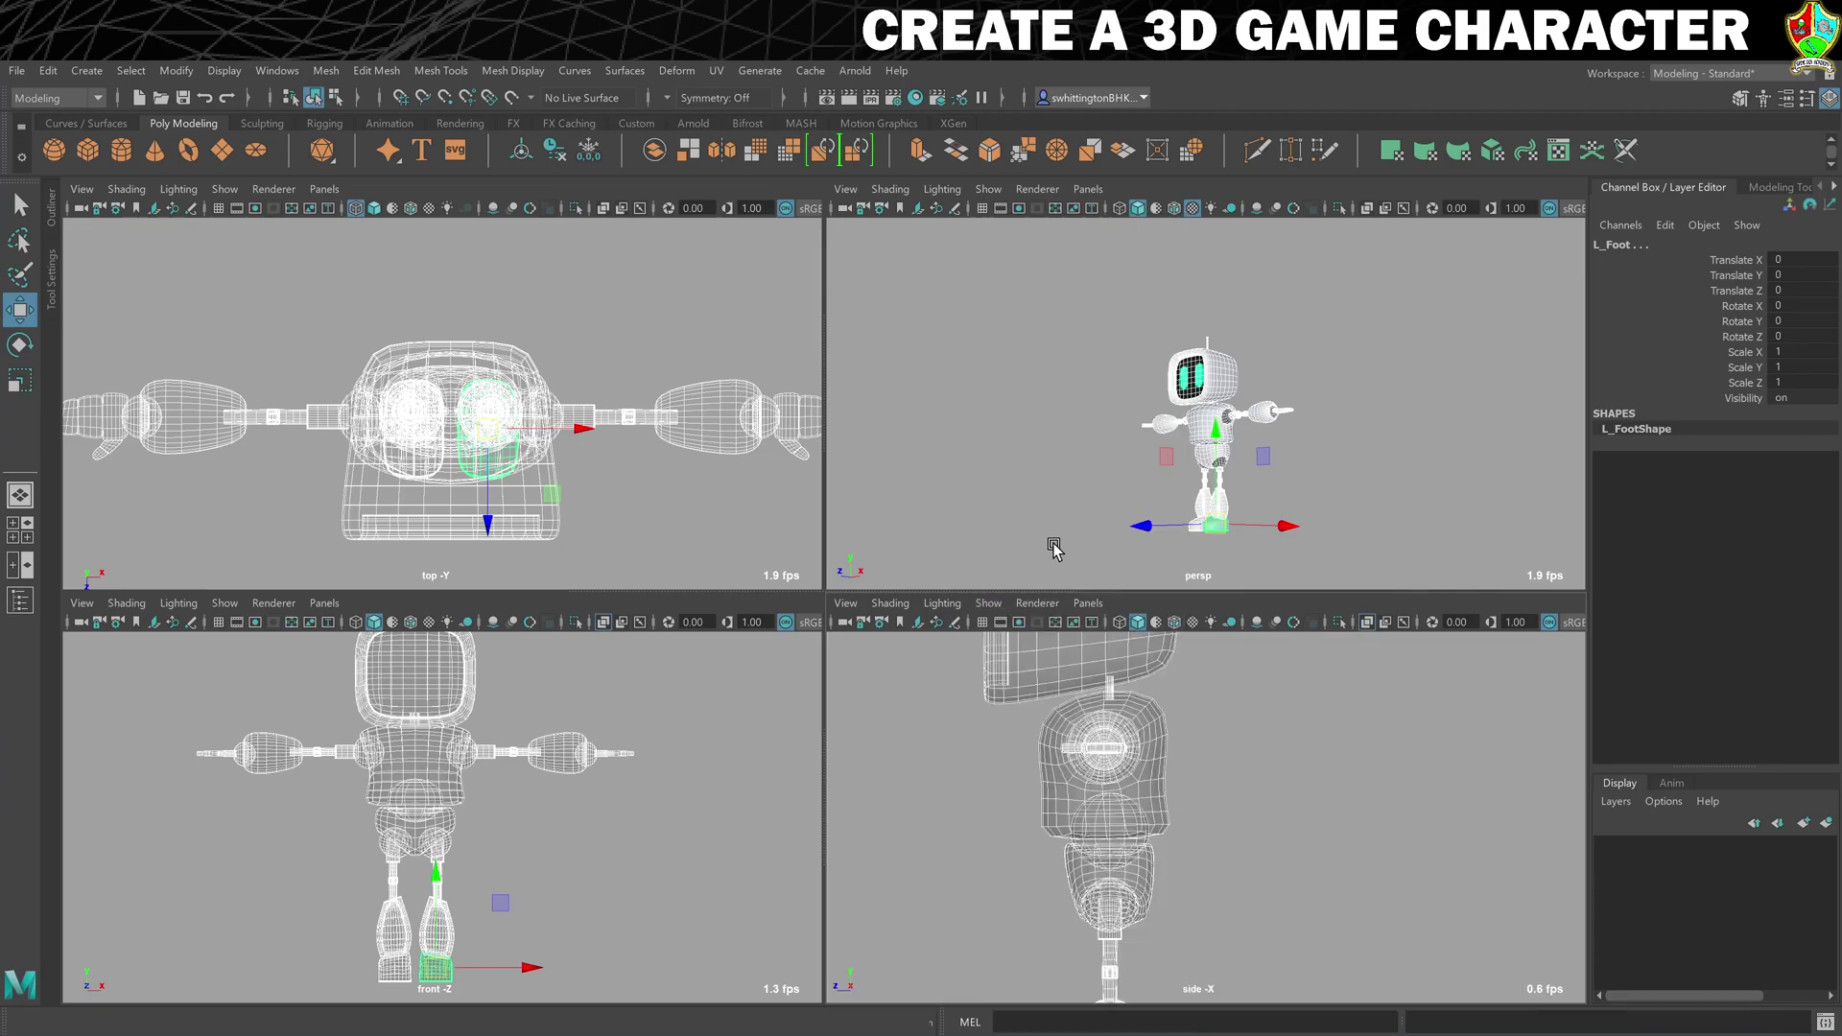
Step: Show the grid in the side and front views and raise the whole robot about 94.6 units in Y, bringing its soles to the ground line
left_click(982, 624)
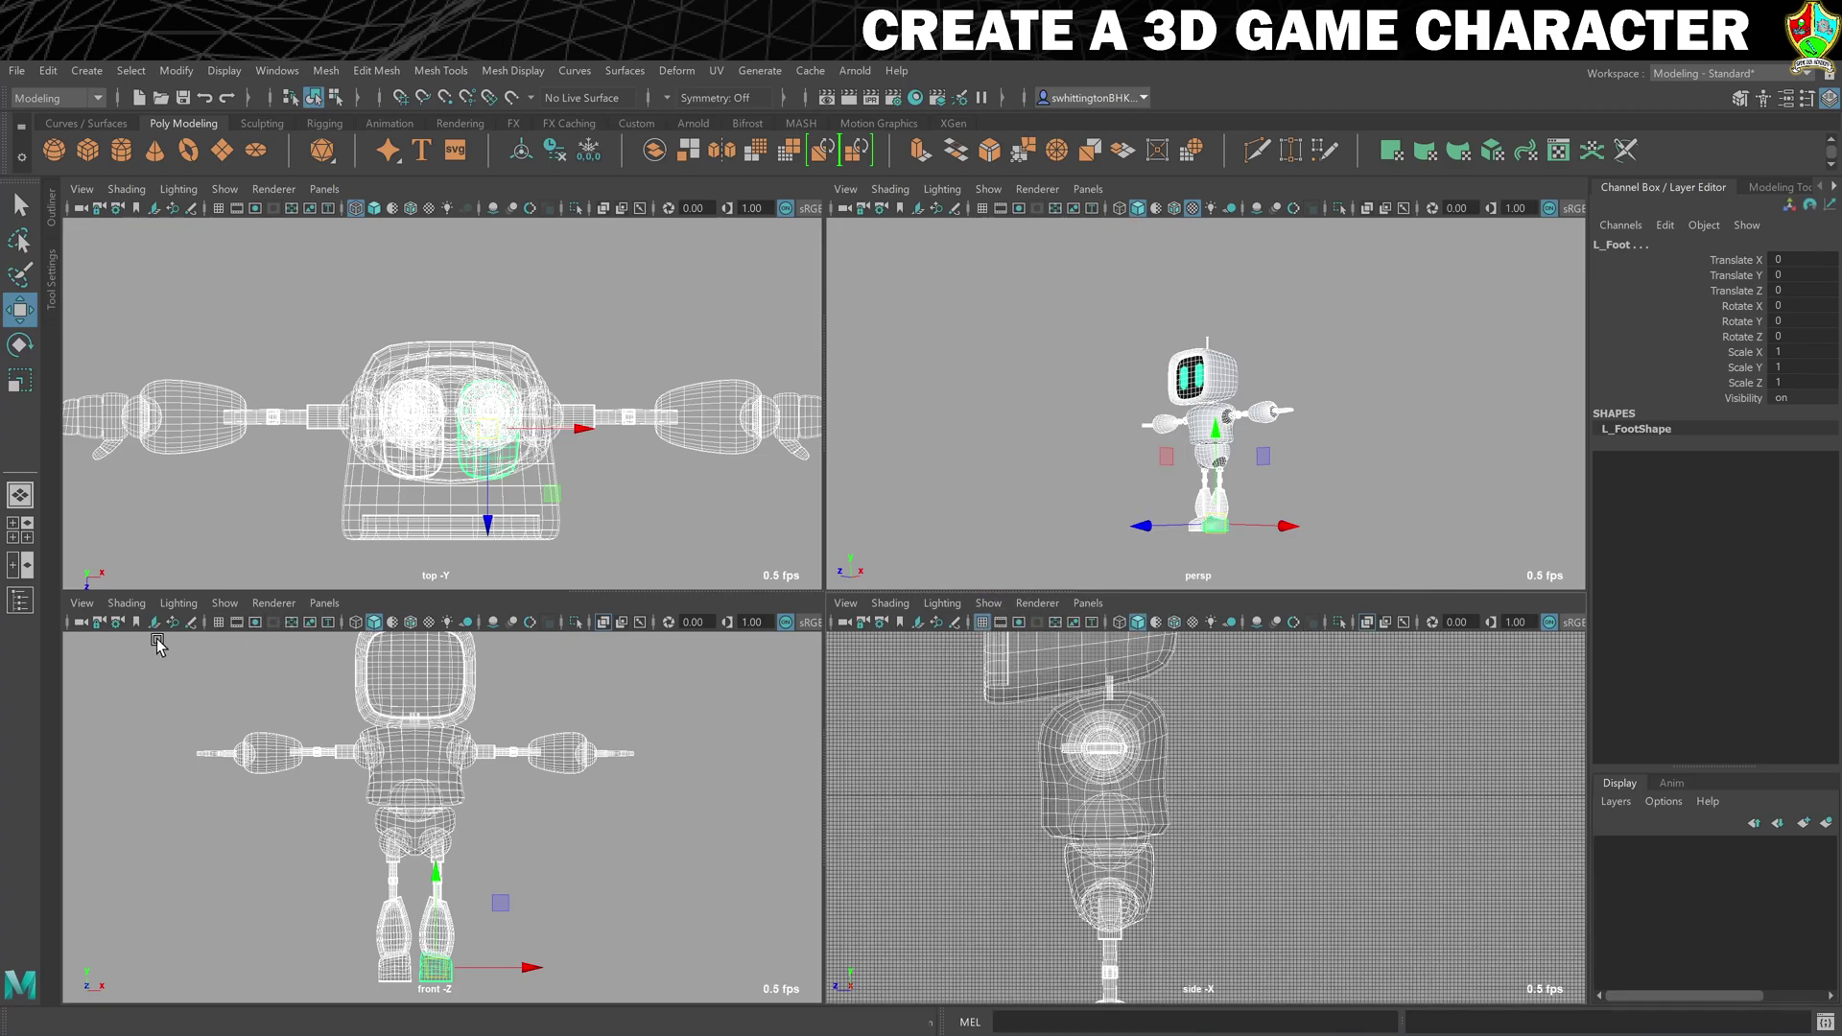
left_click(219, 622)
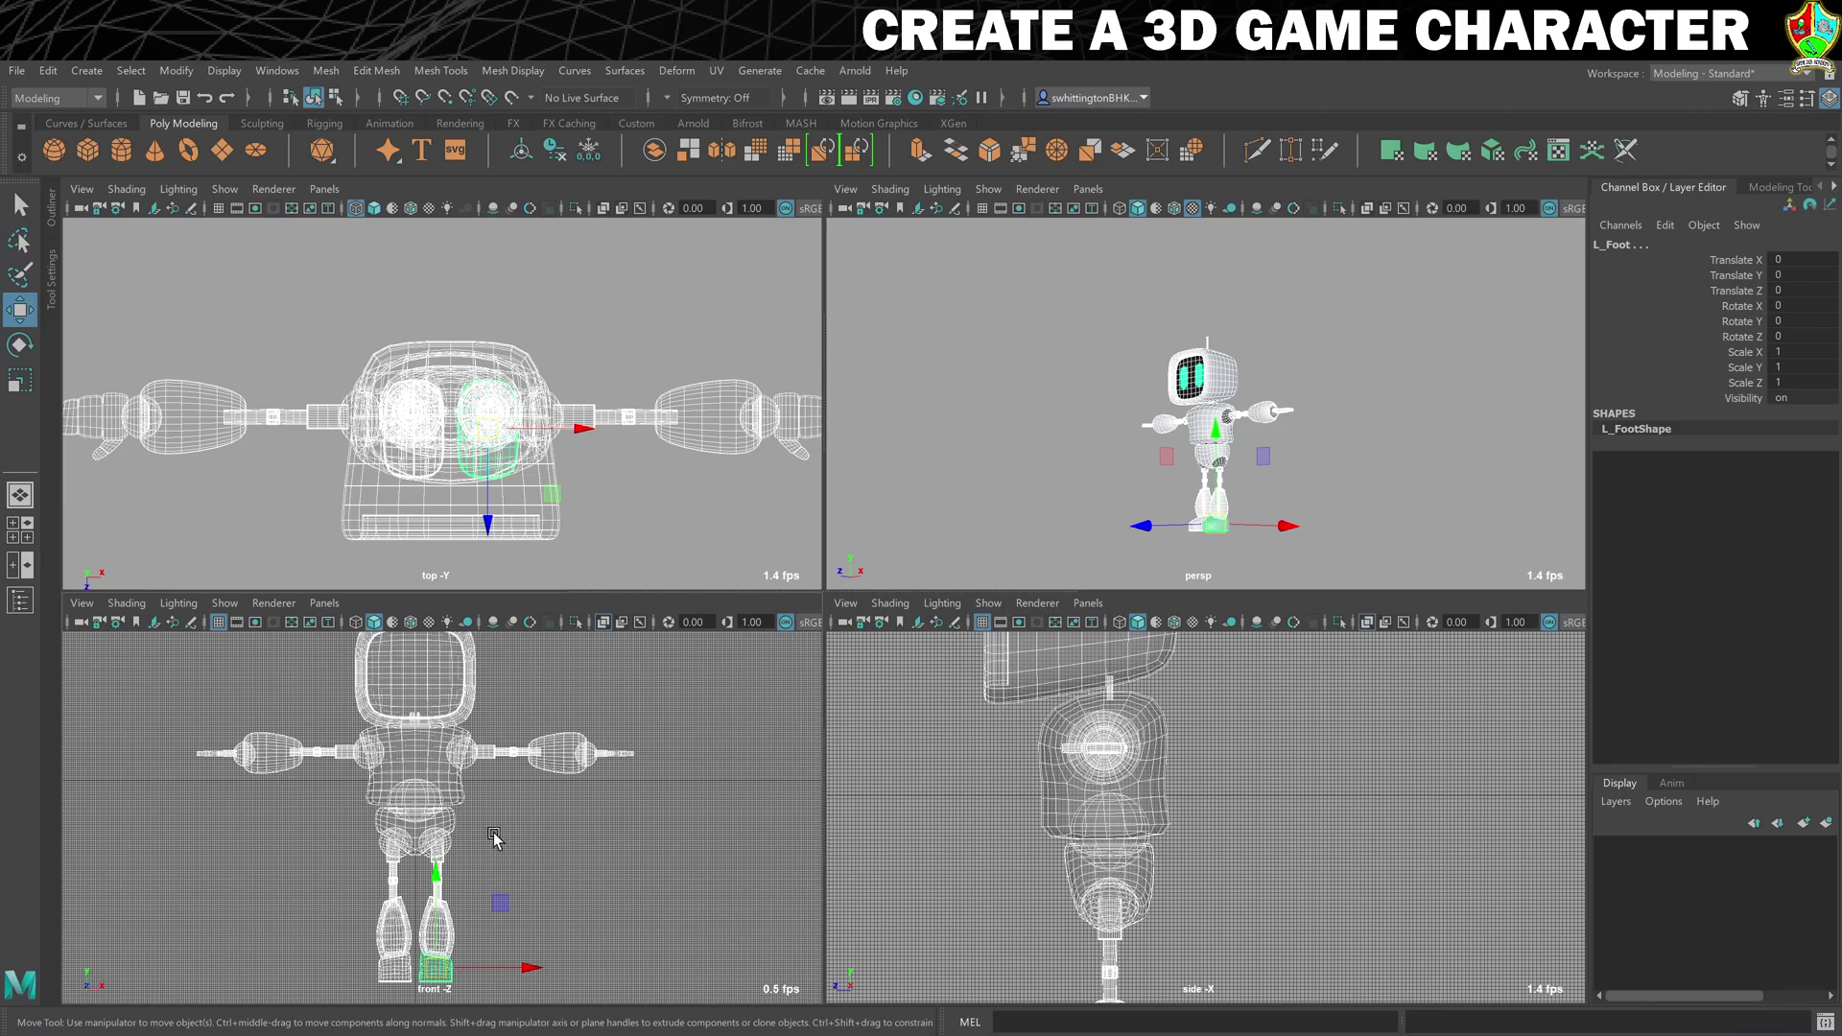
left_click_drag(434, 868, 429, 670)
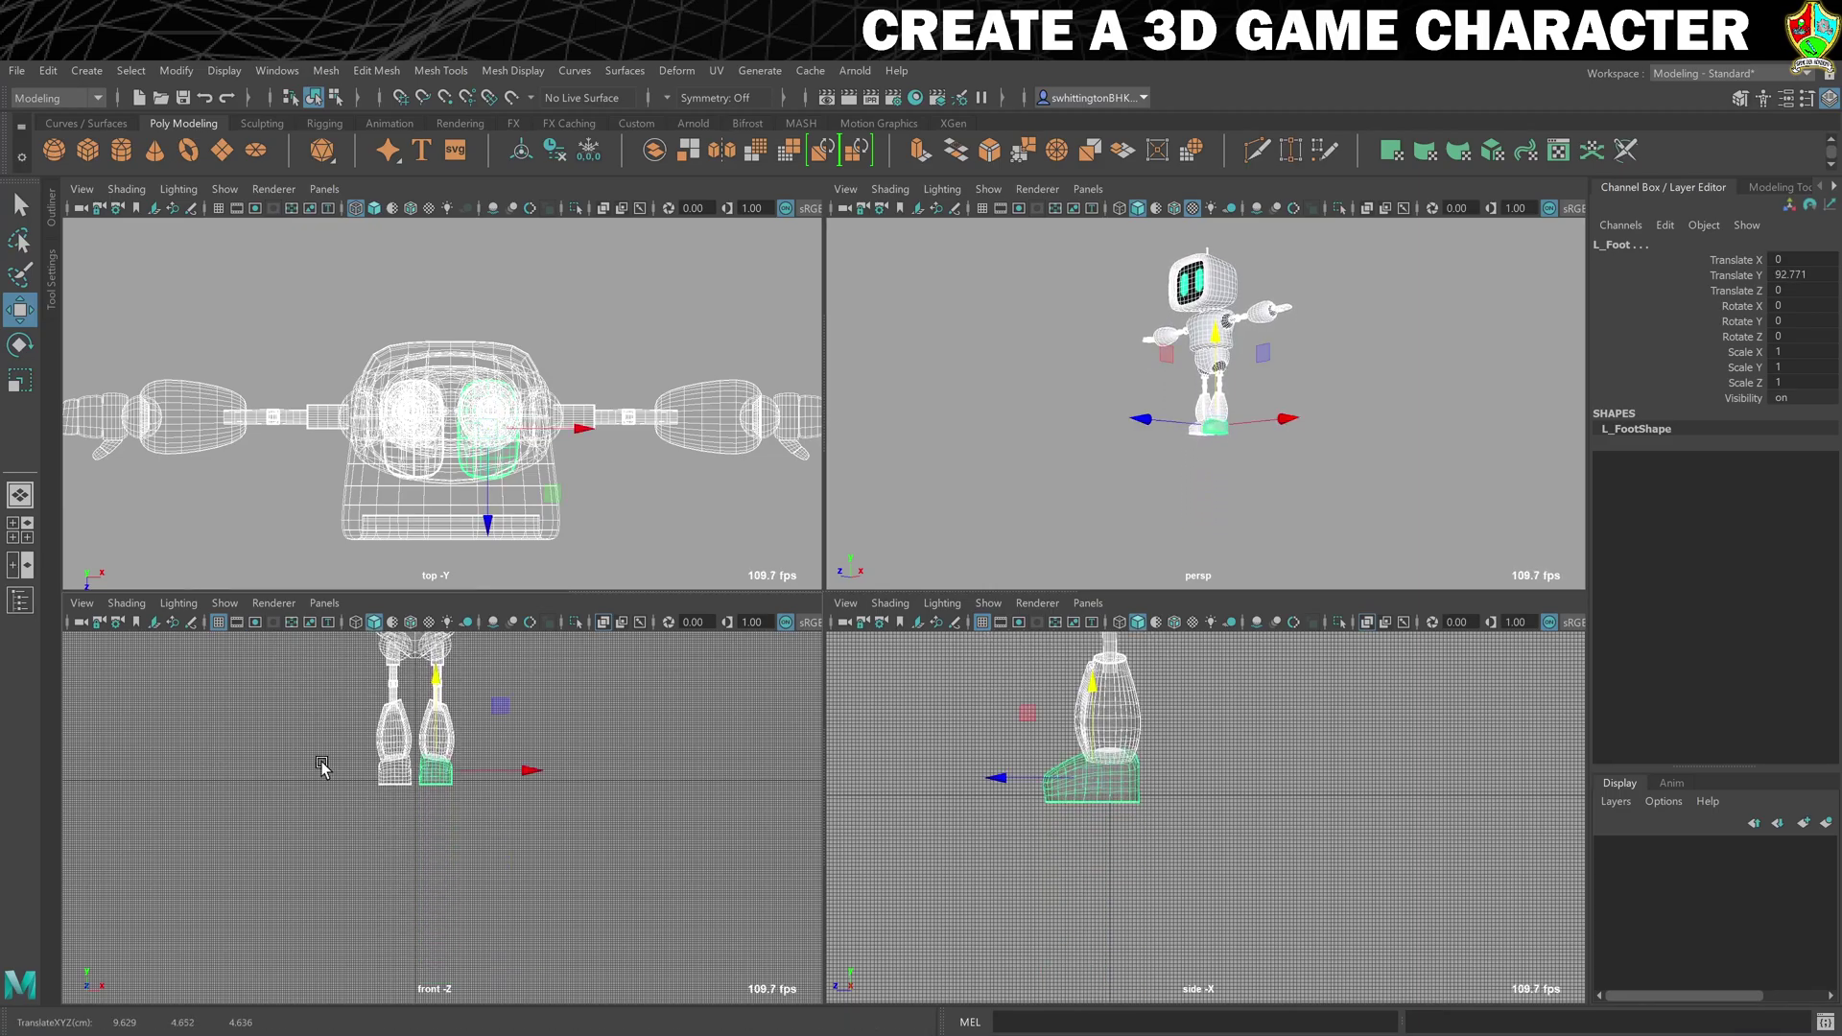
scroll(487, 837, "up", 5)
scroll(477, 822, "up", 6)
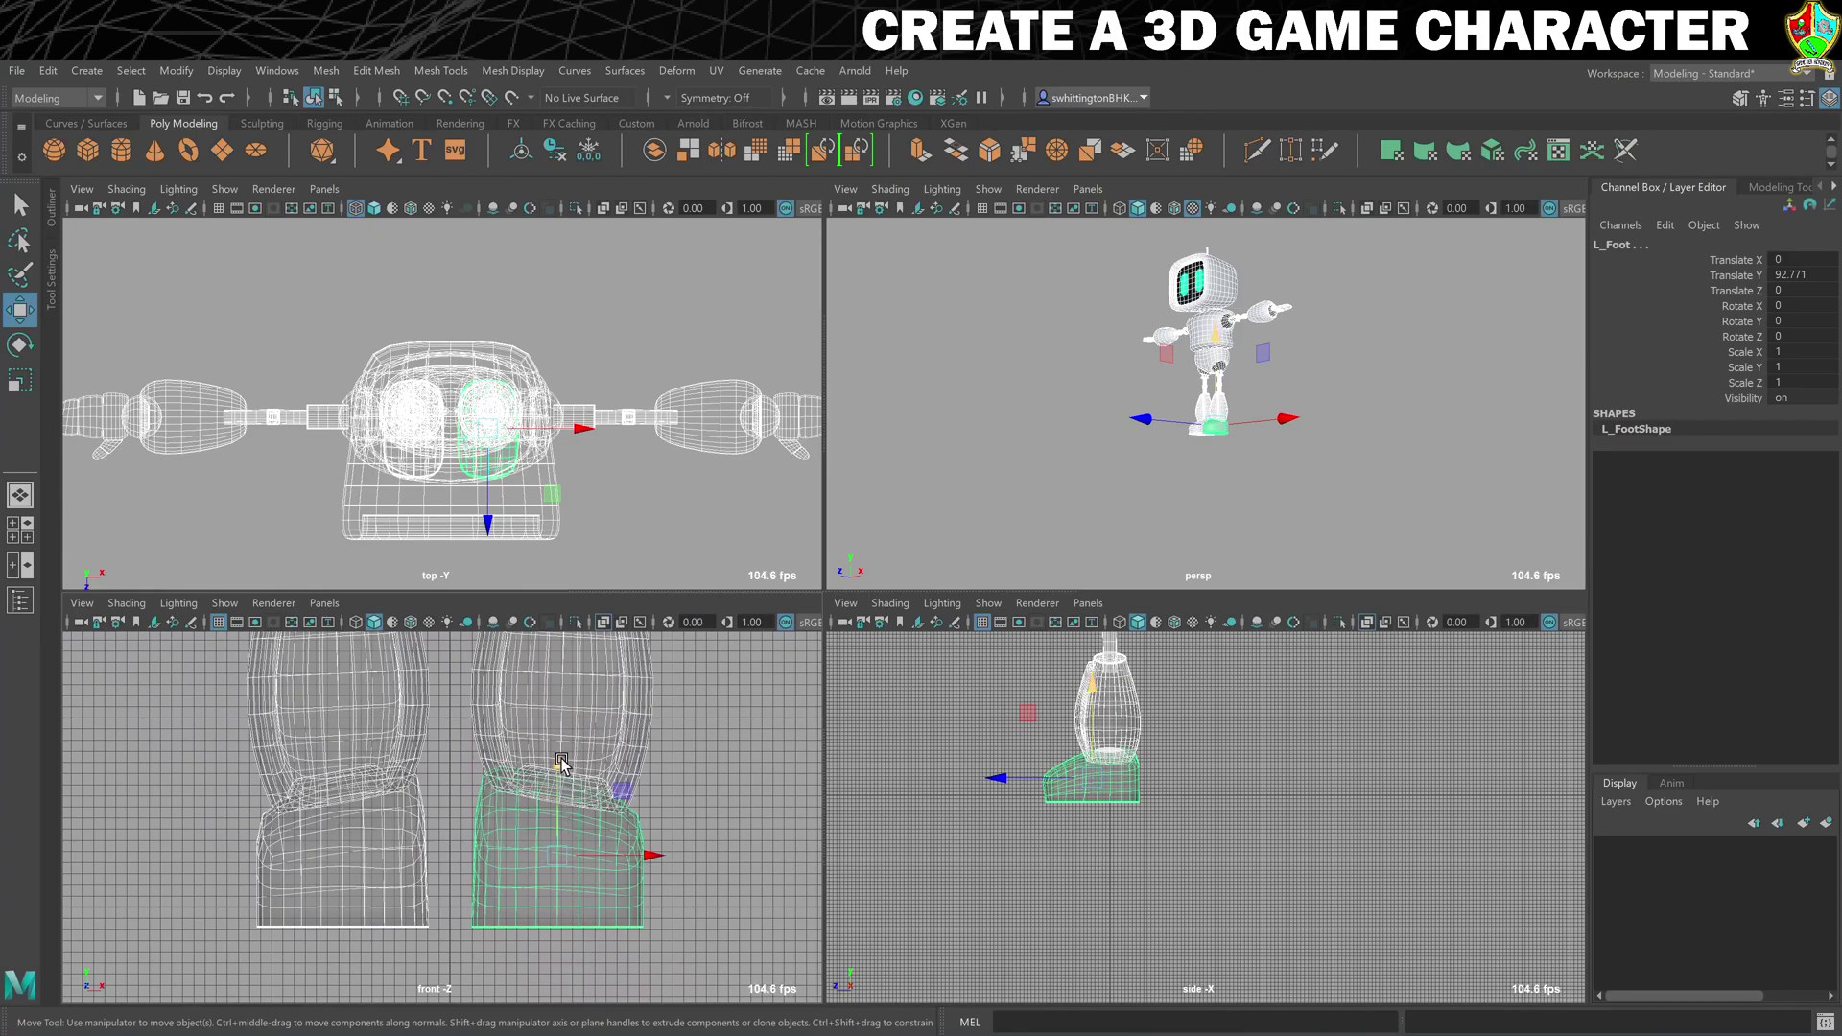
left_click_drag(564, 763, 576, 748)
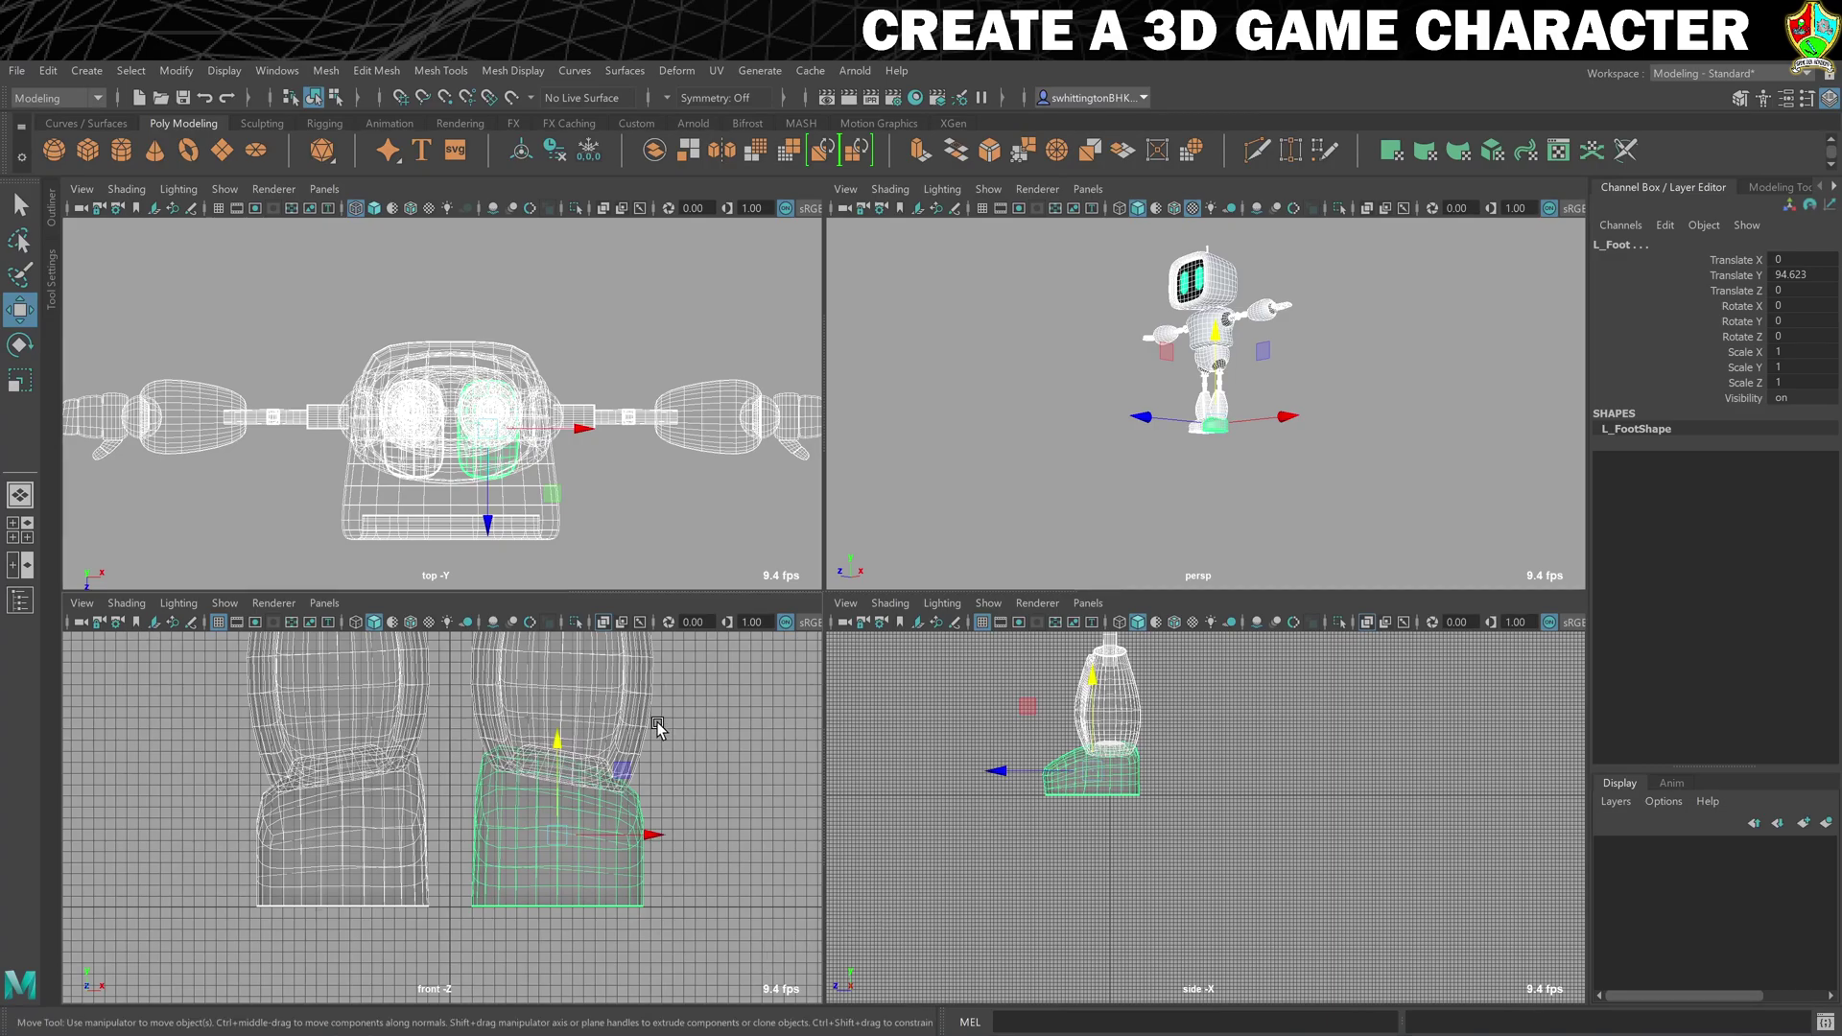
Step: Hide the grid in the front and side views and fit the whole robot in both
left_click(219, 622)
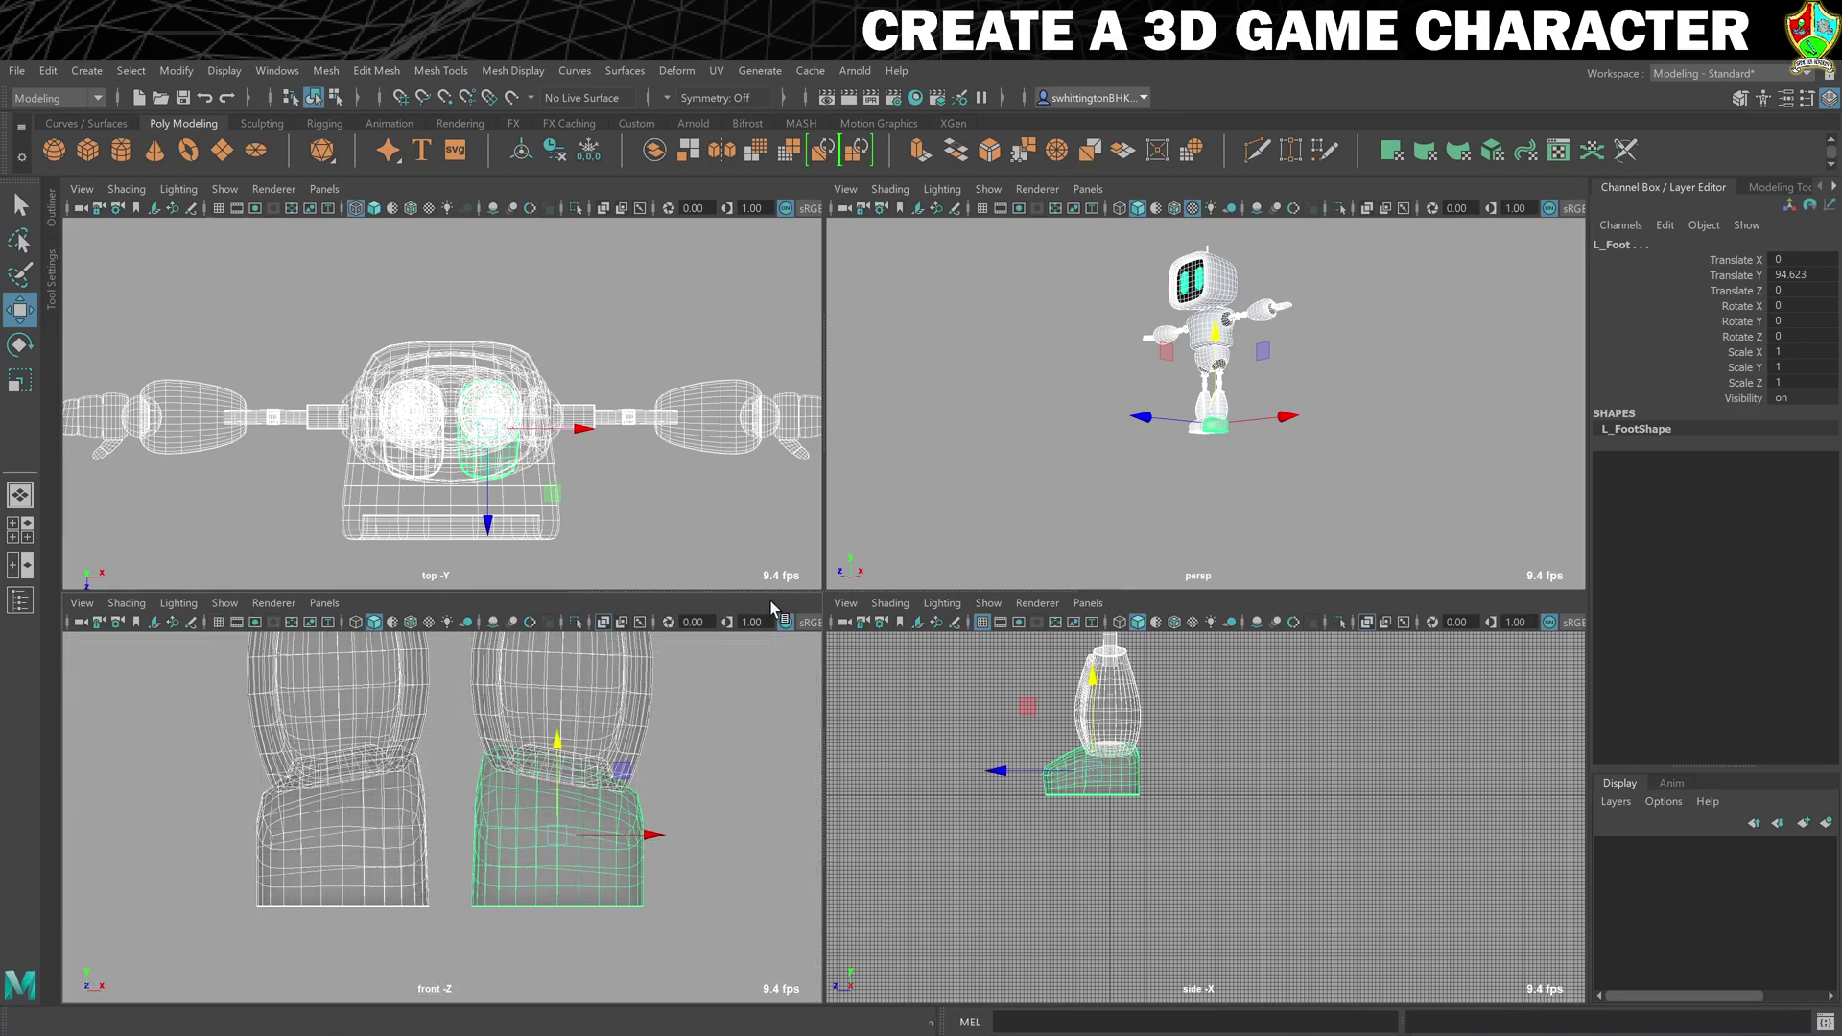
left_click(981, 622)
scroll(936, 772, "down", 1)
scroll(936, 772, "down", 4)
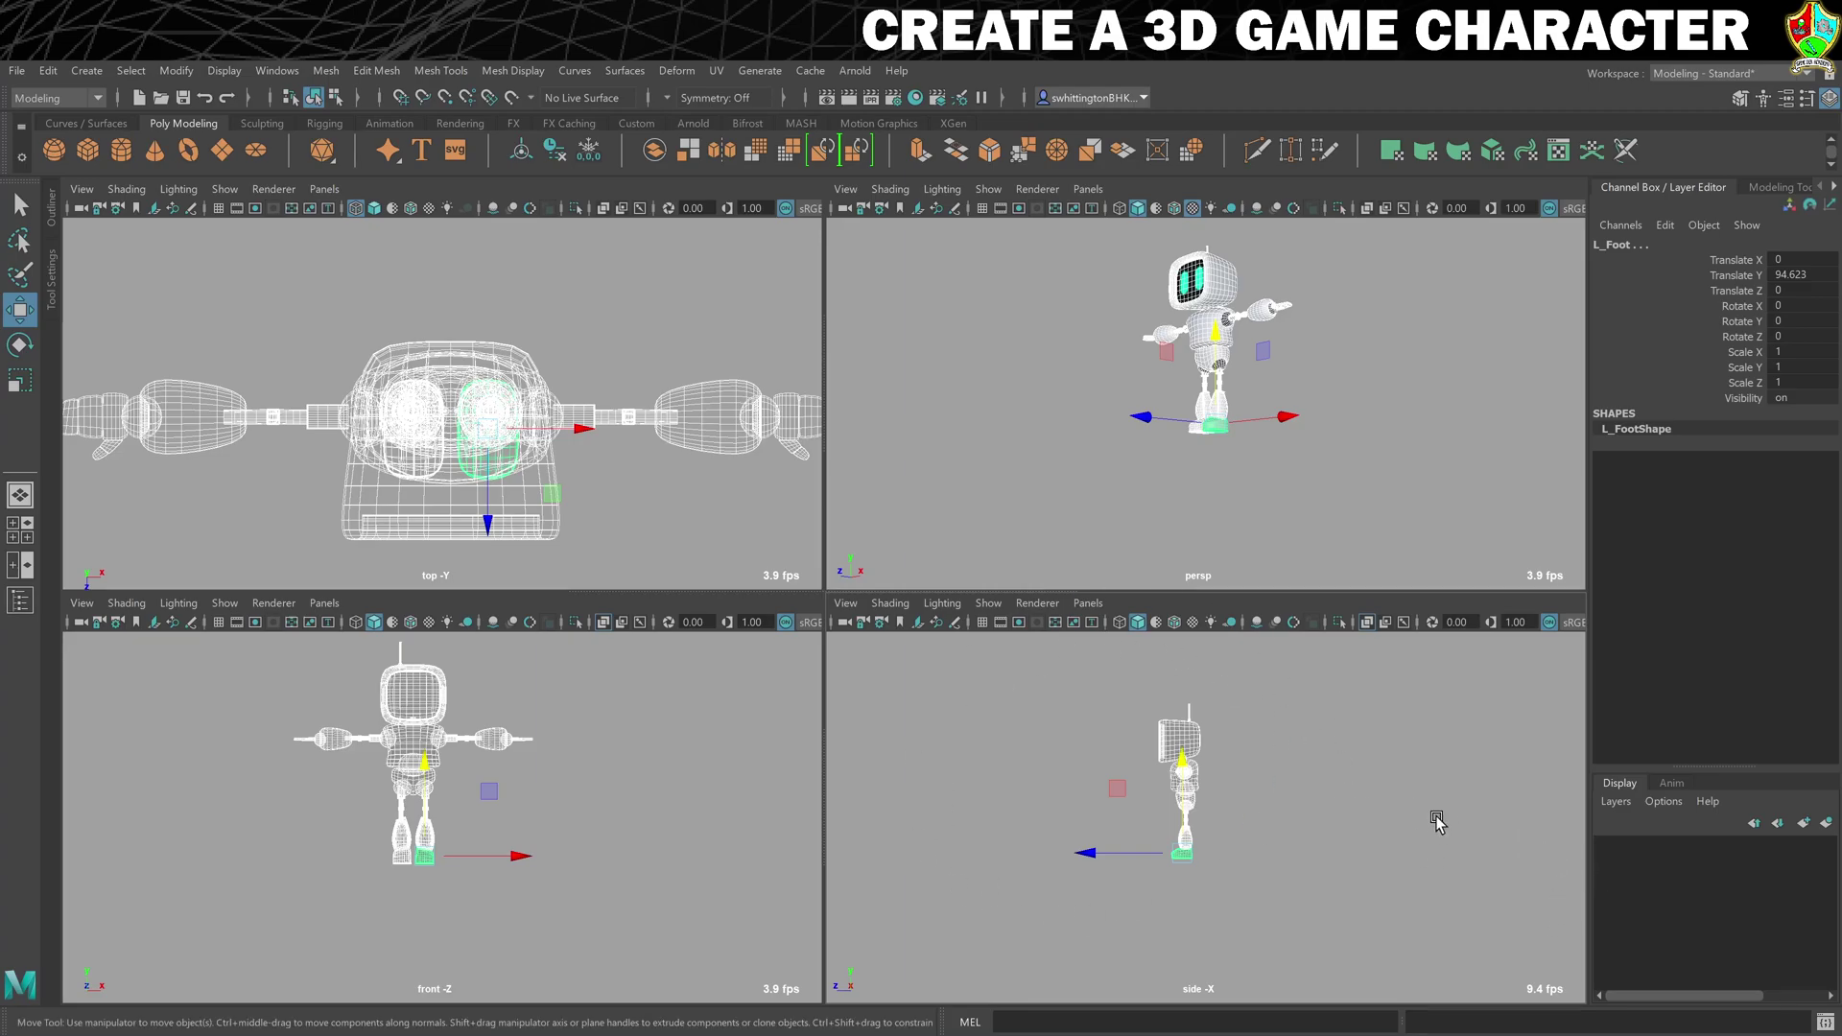
Step: Create a display layer from the selected robot parts and test it by turning its visibility off and on
left_click(1616, 804)
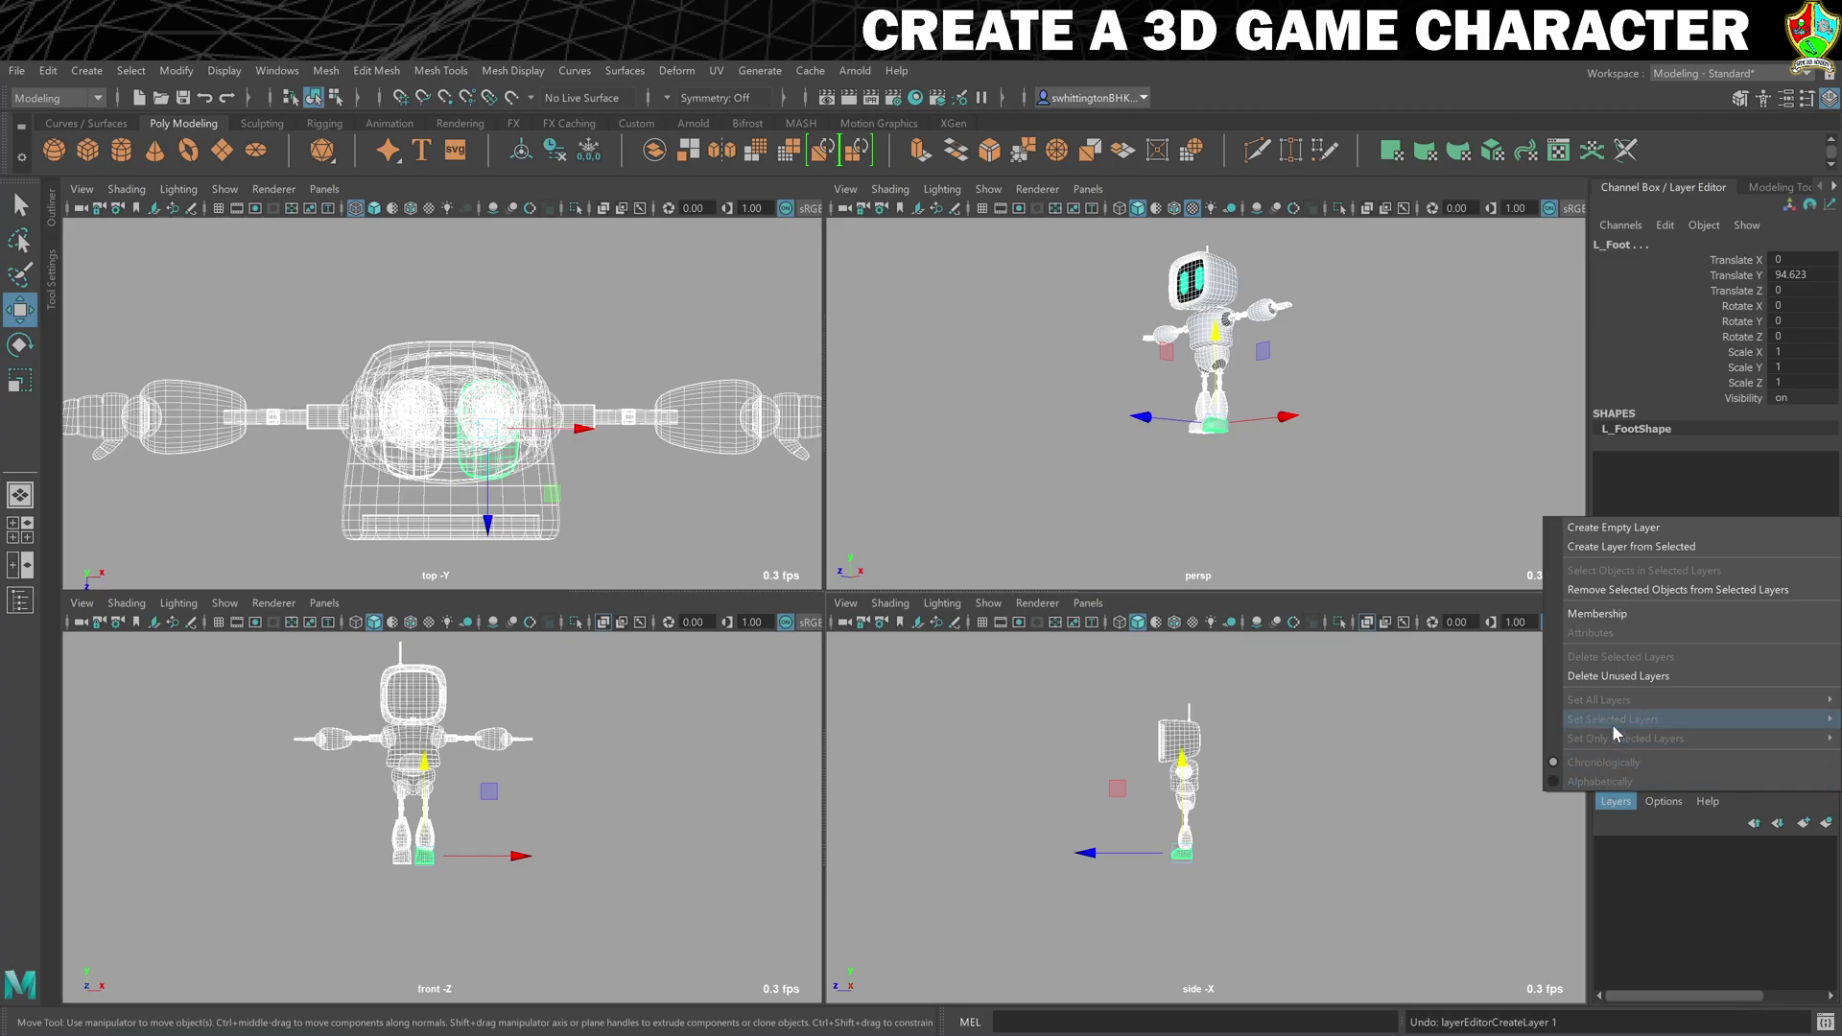
left_click(1647, 547)
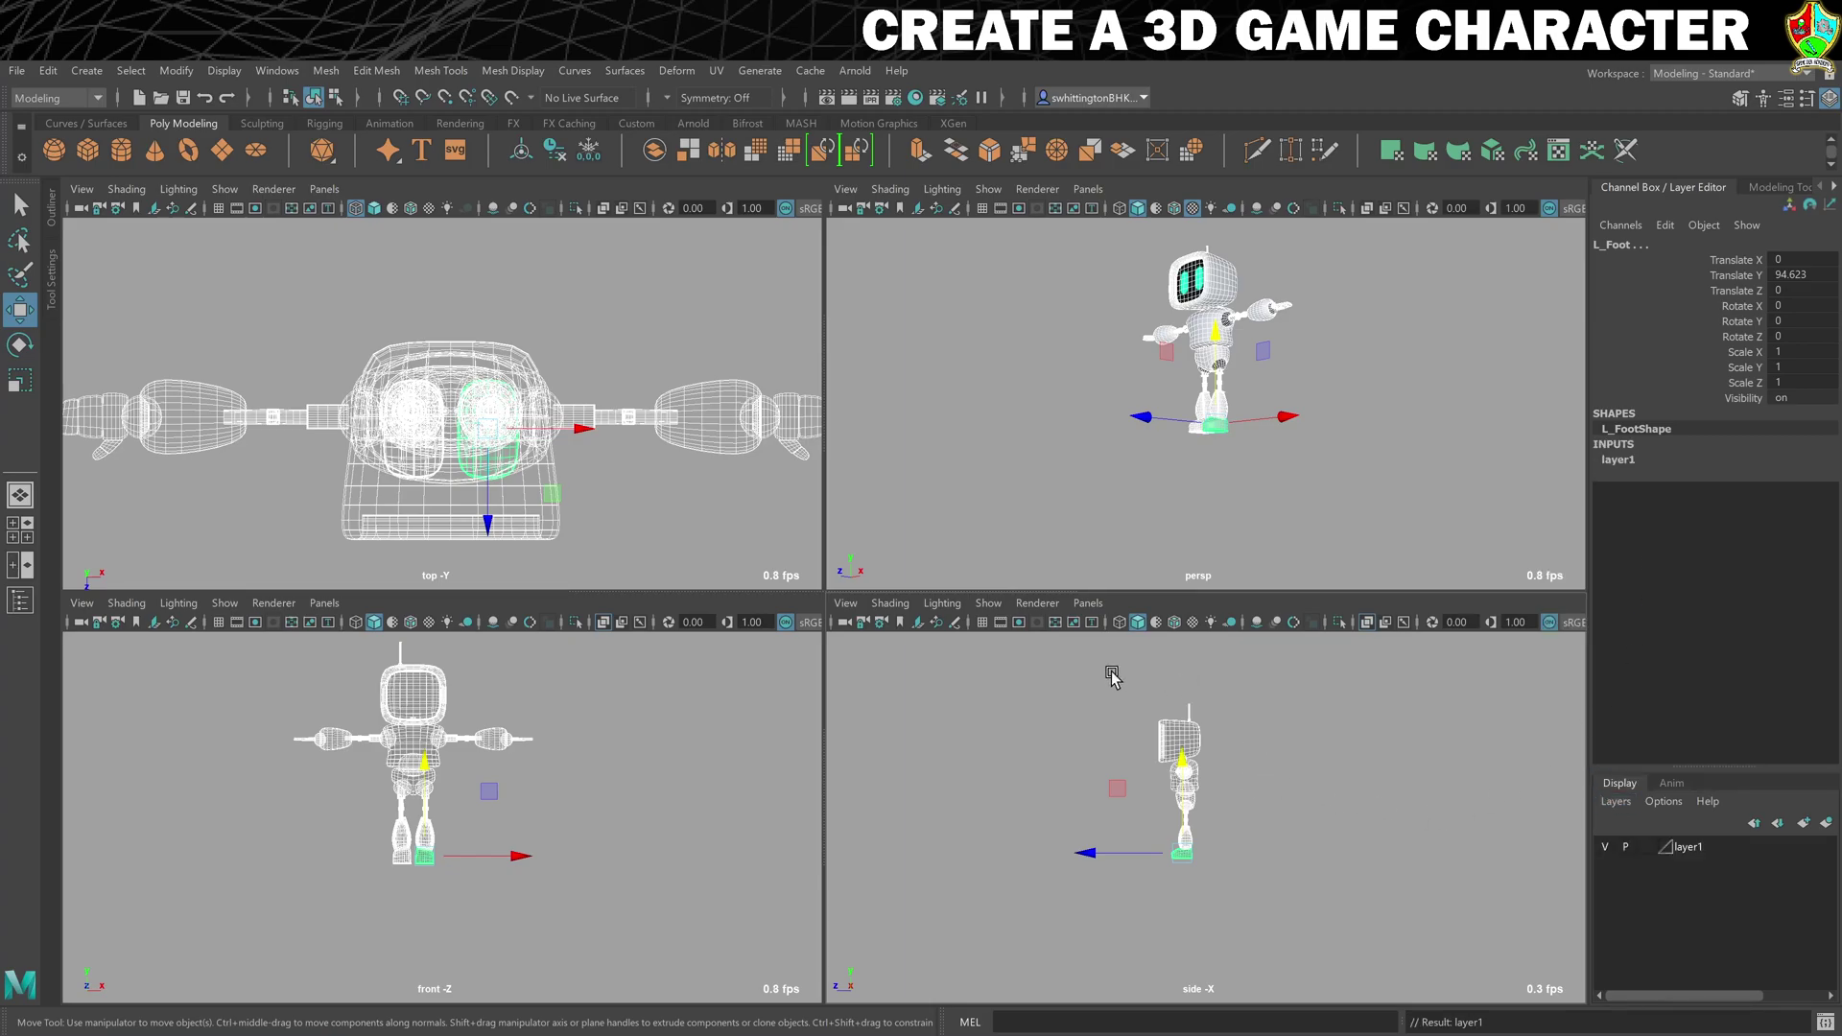
left_click(1604, 847)
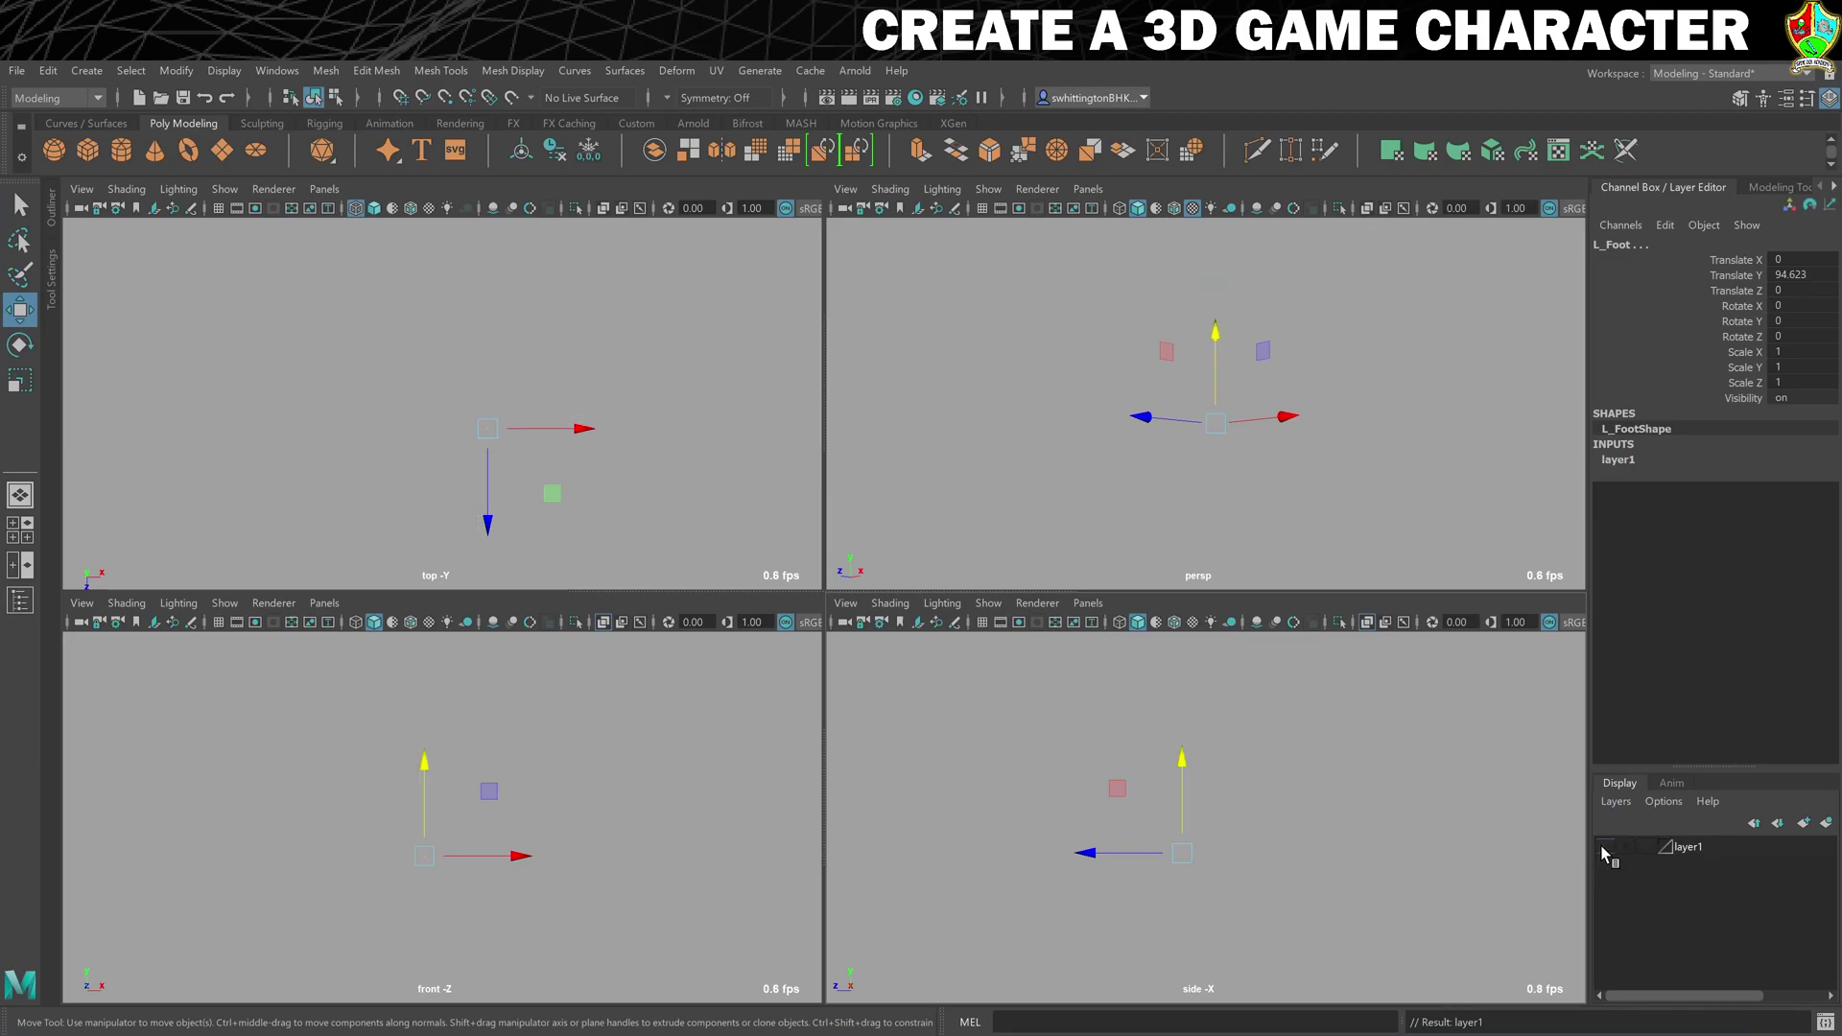
left_click(1604, 848)
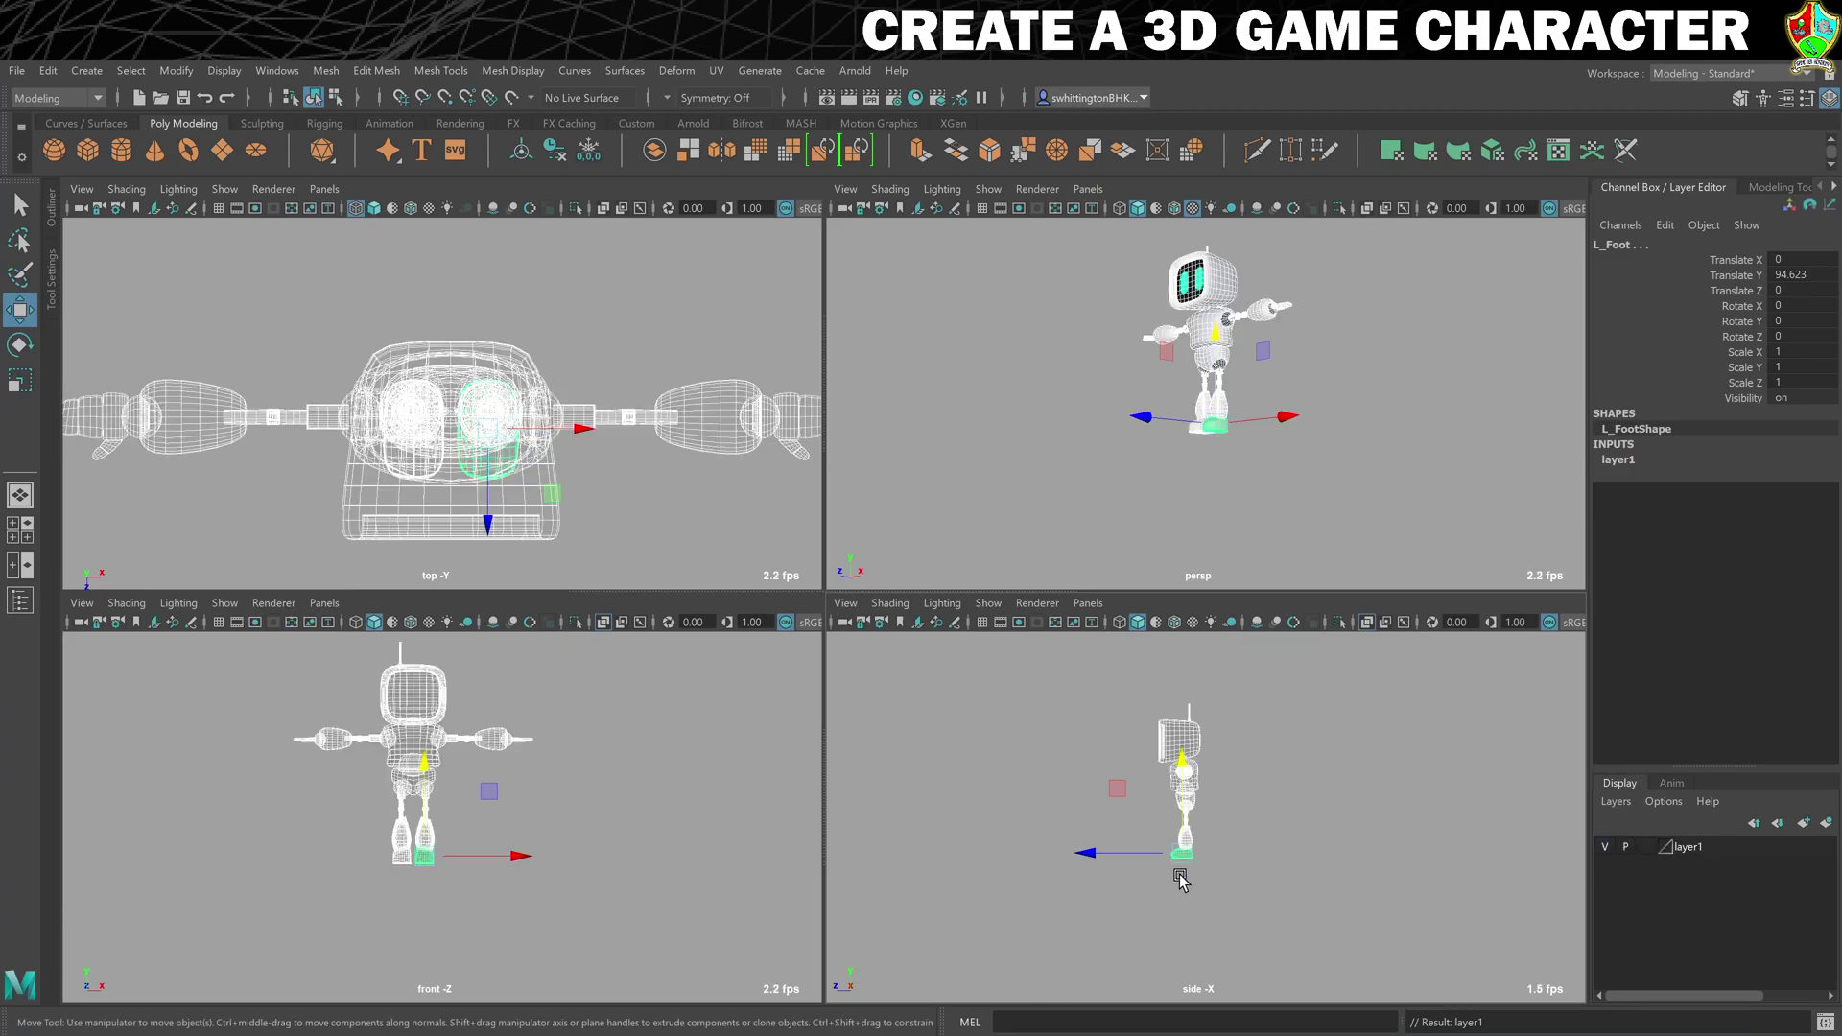
Step: Rename the new display layer as Geo
left_click(1689, 847)
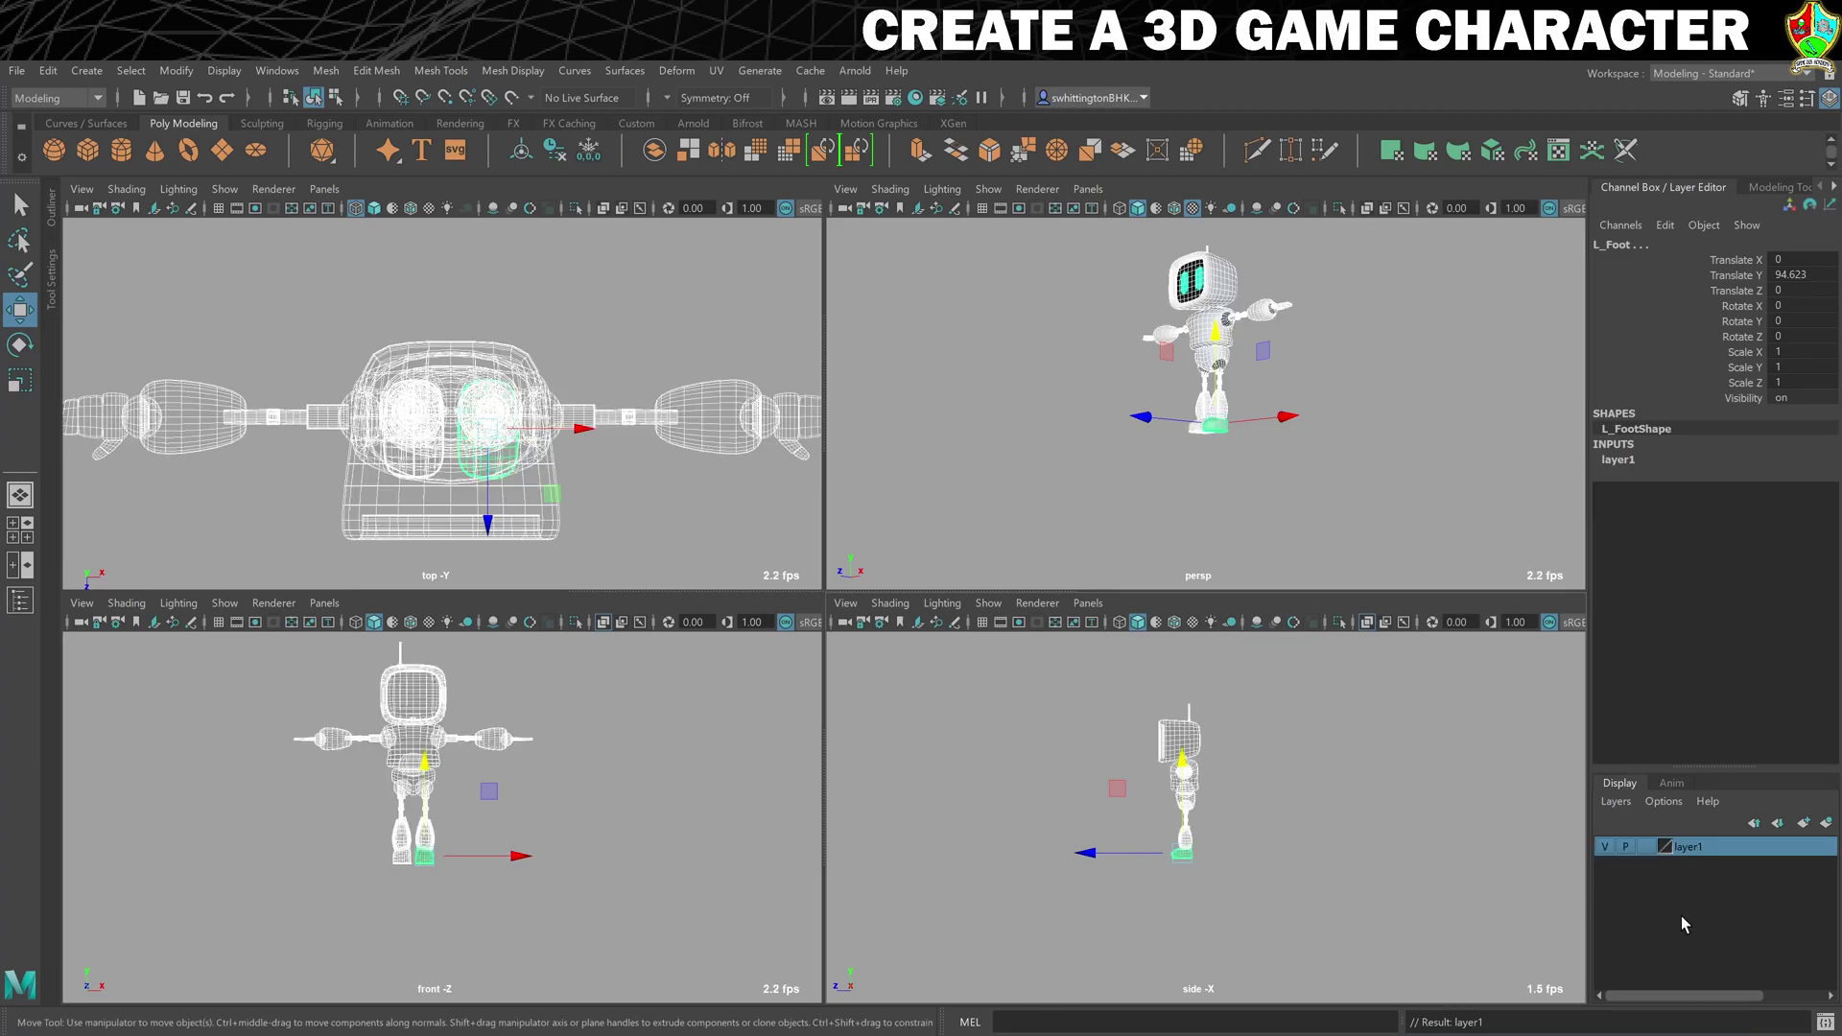
double_click(1690, 847)
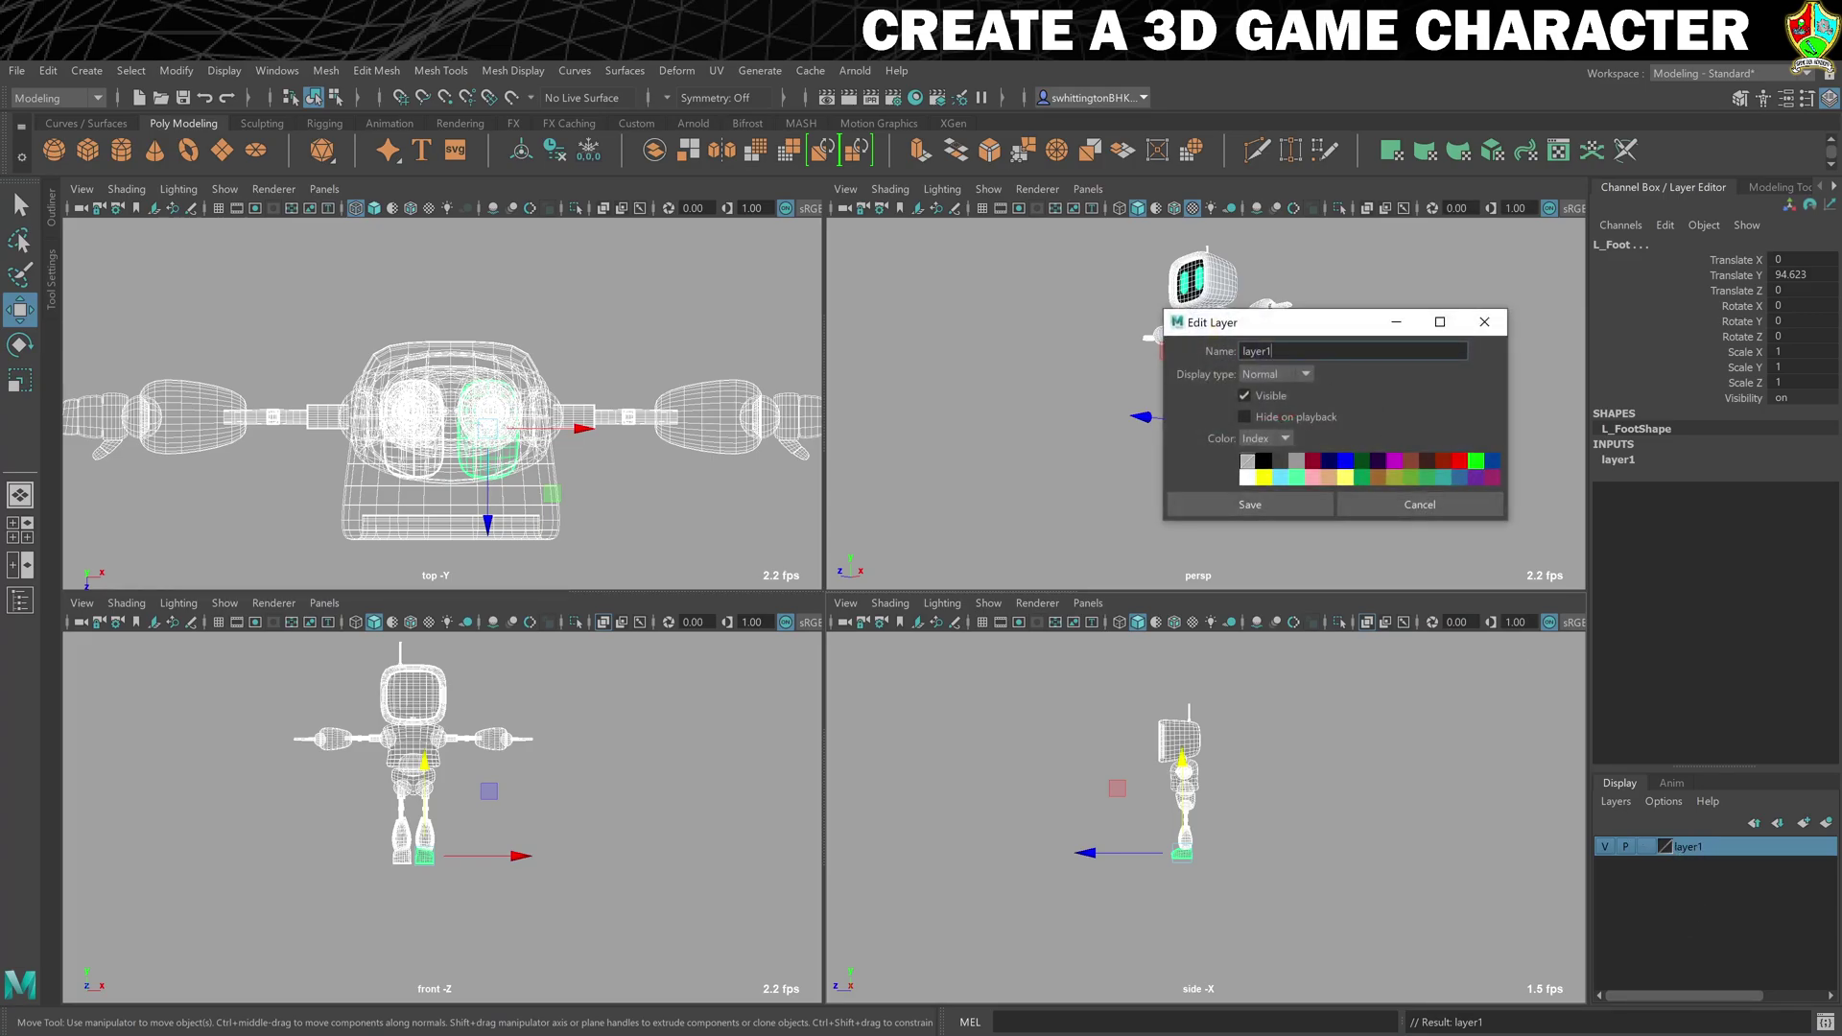
type("Geo")
left_click(1279, 510)
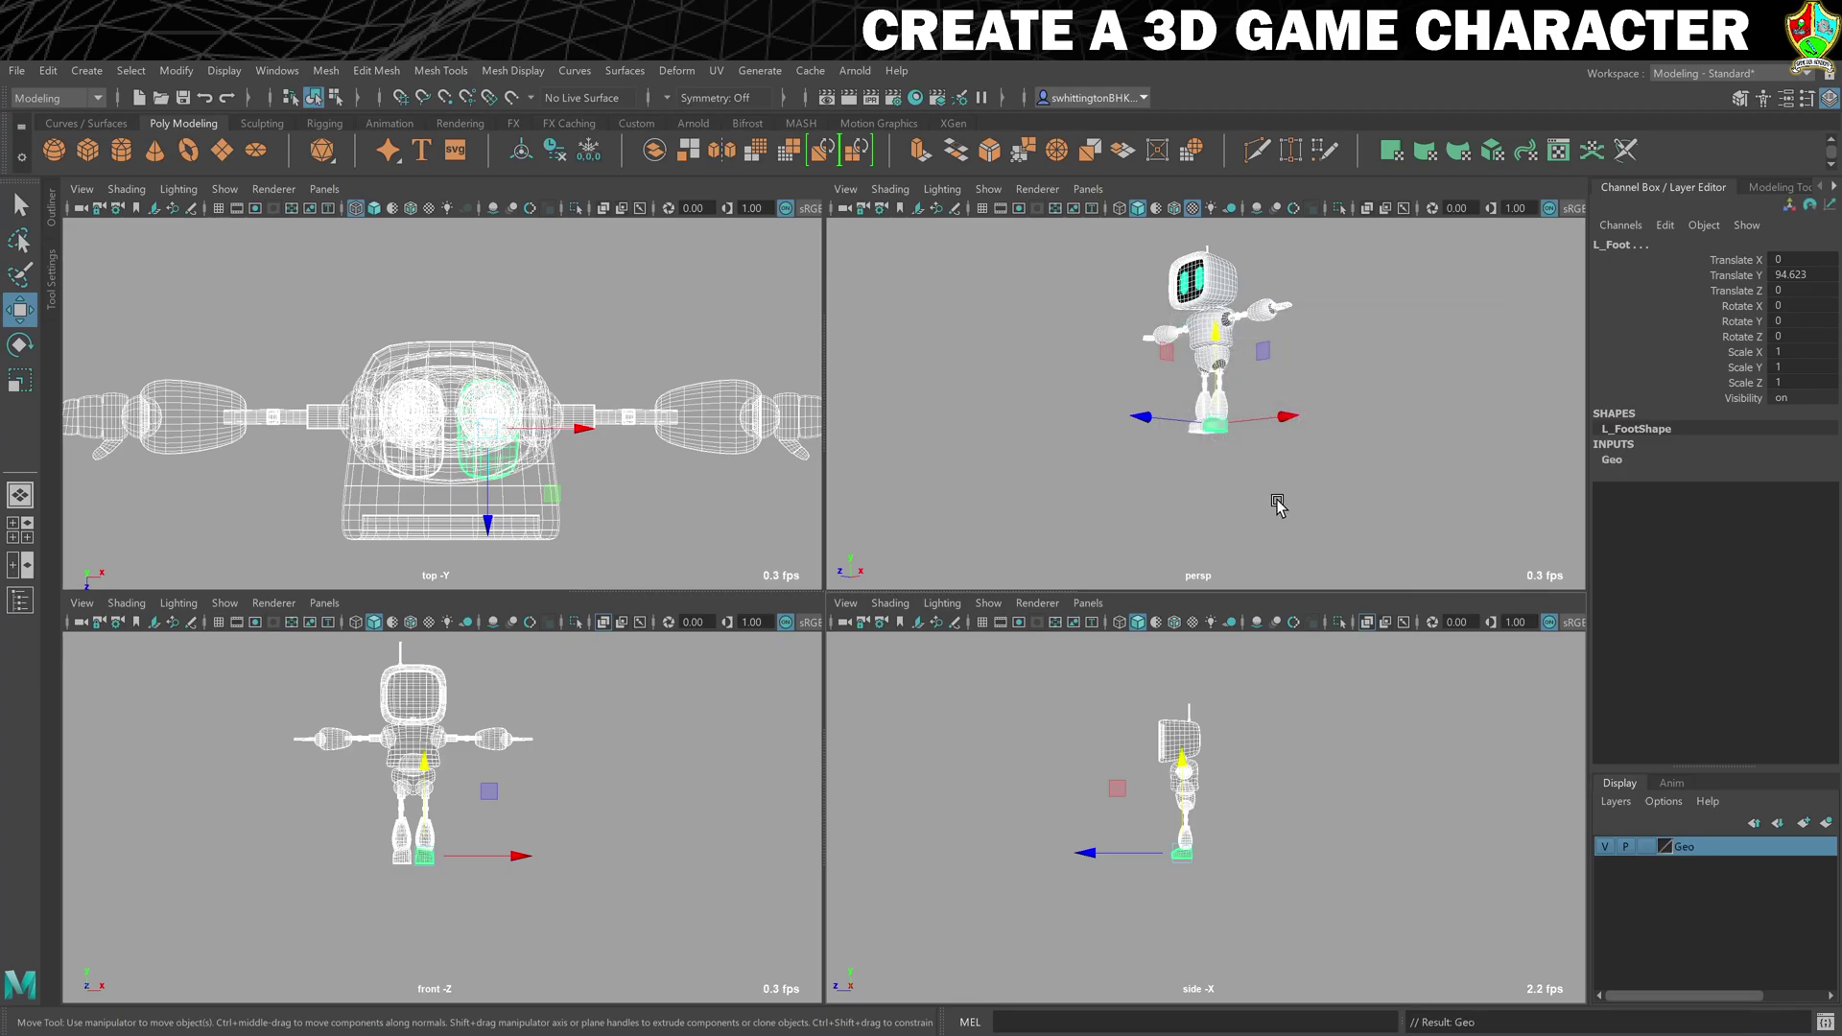
Step: Return to the single perspective view and deselect the robot
key("space")
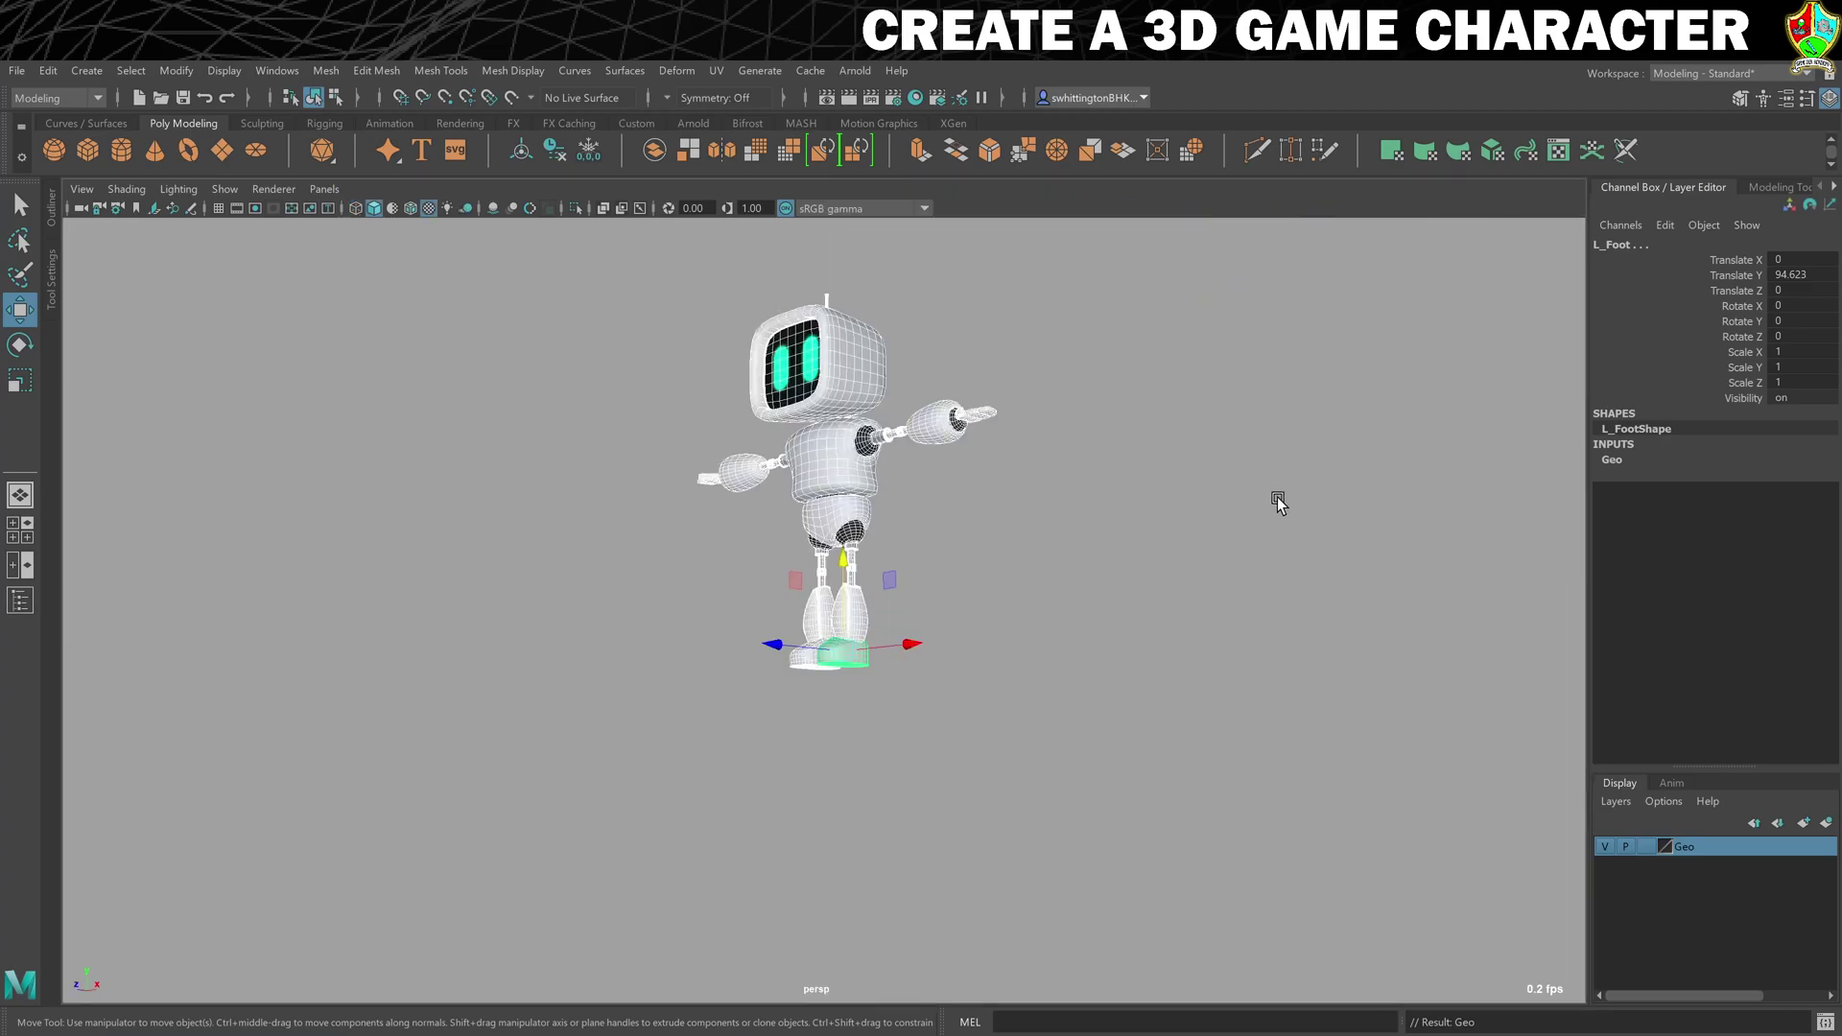
right_click_drag(1241, 509, 844, 604, "alt")
left_click_drag(844, 605, 1053, 485, "alt")
left_click(1055, 484)
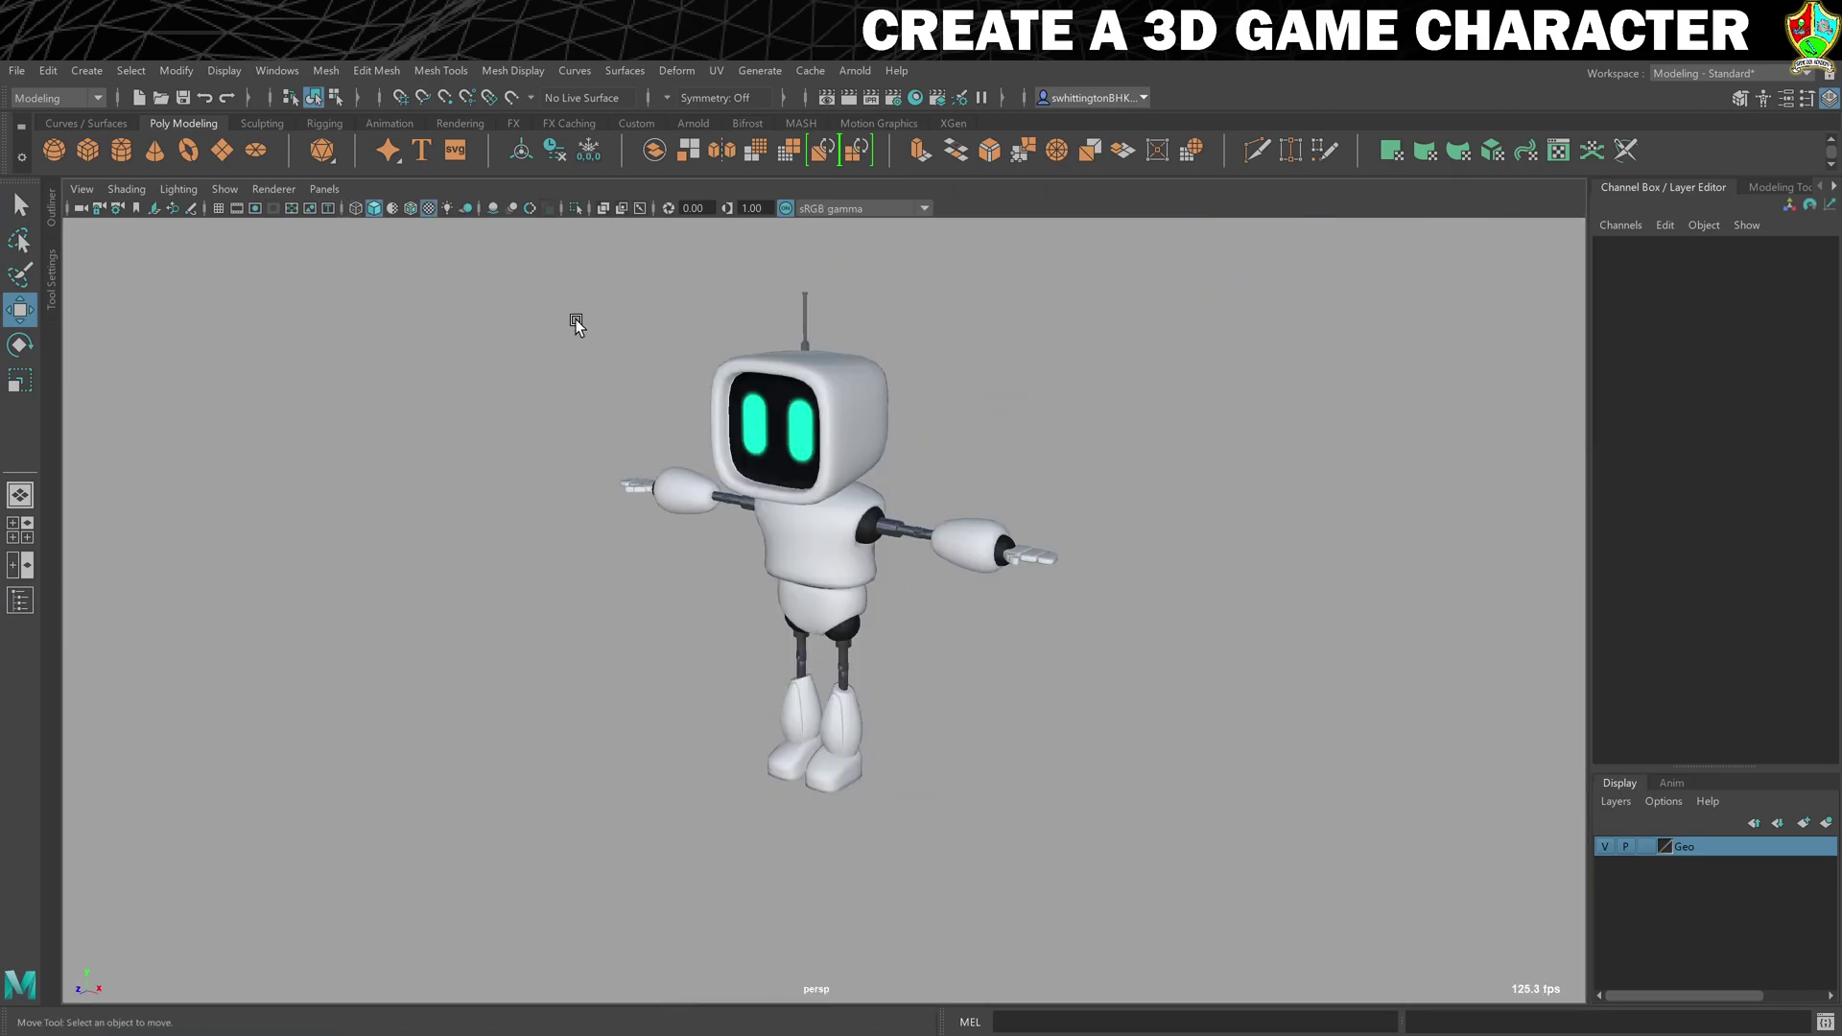
Step: Switch to the Rigging menu set and open the HumanIK tools for the robot's skeleton
left_click(59, 99)
left_click(38, 138)
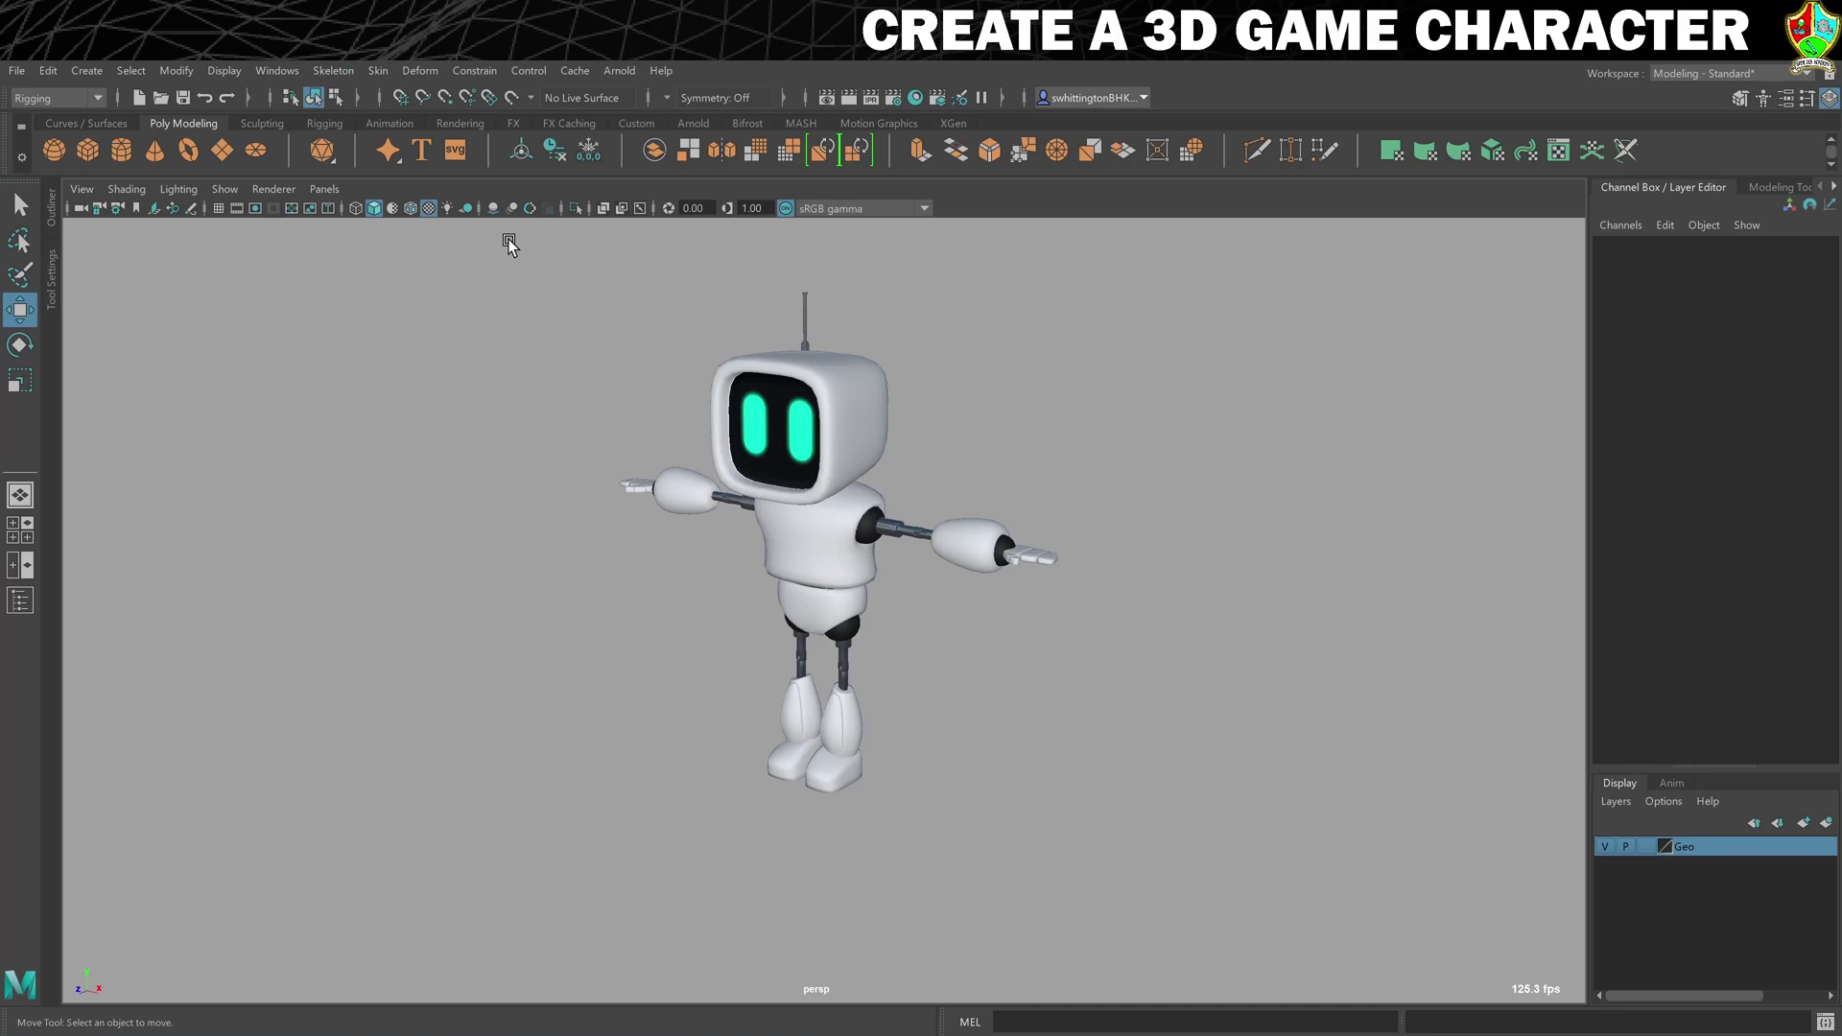
left_click(332, 73)
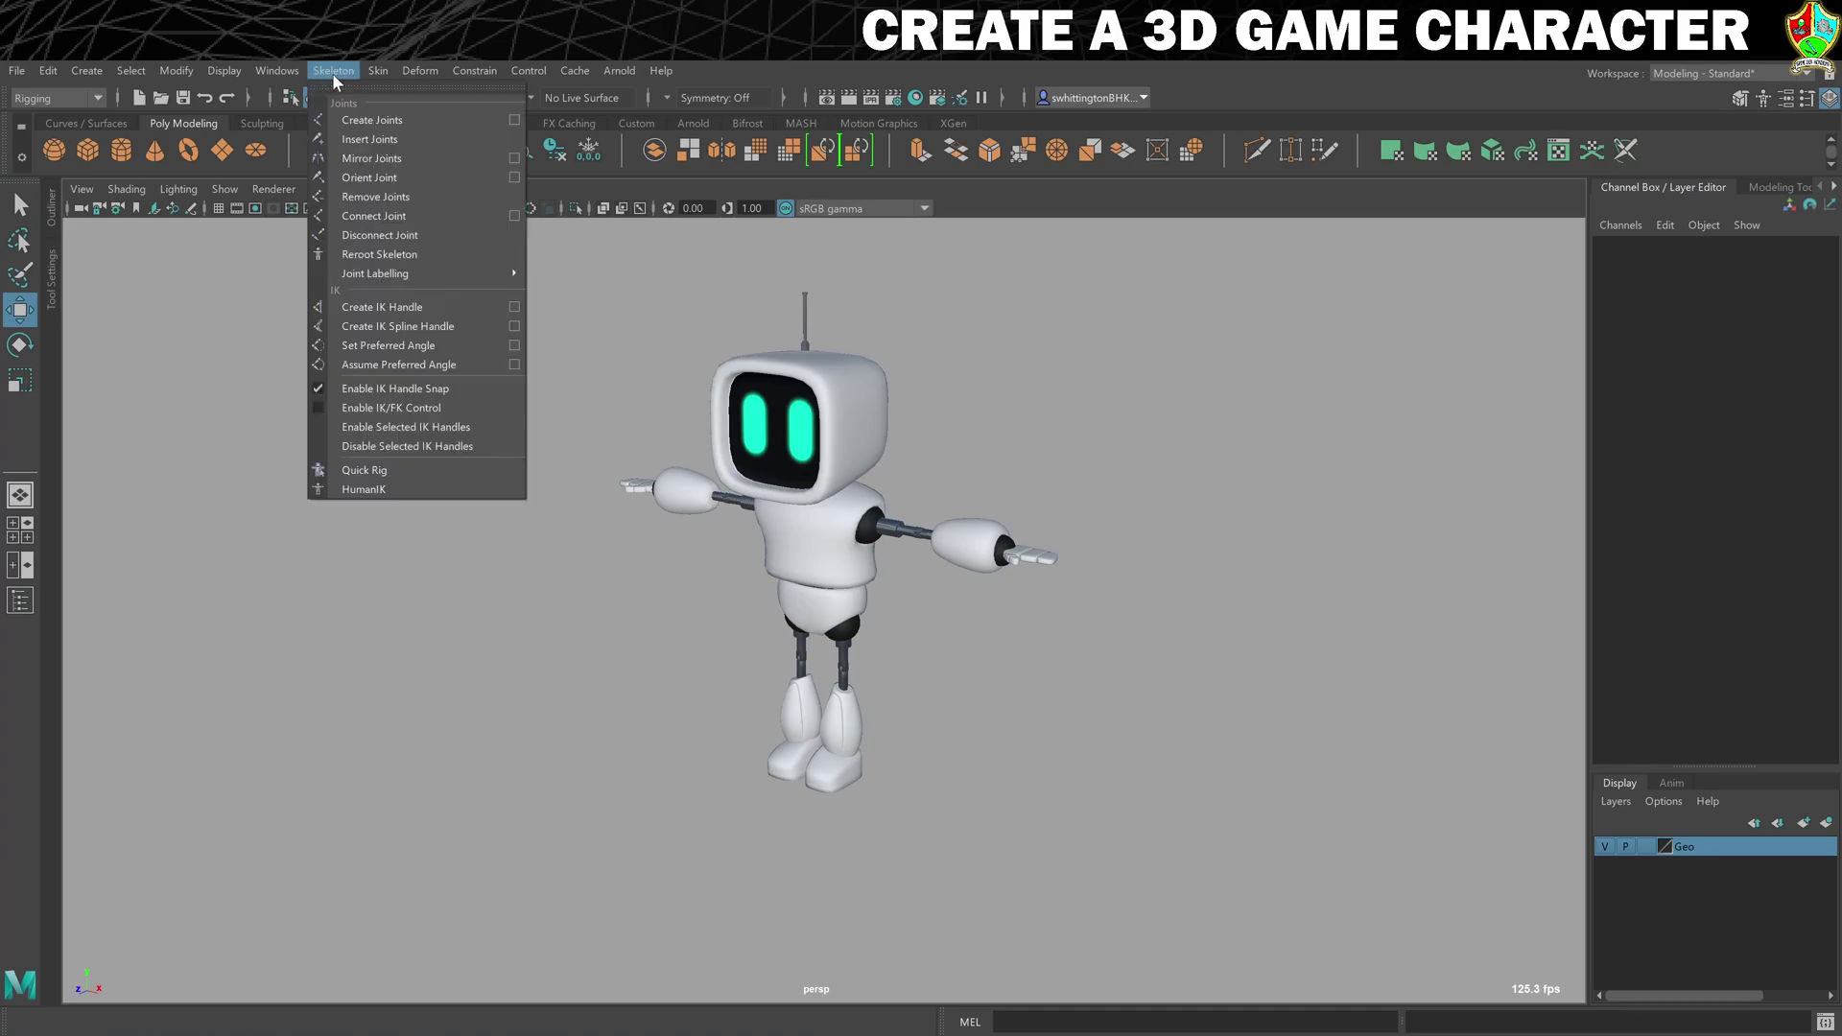
left_click(382, 489)
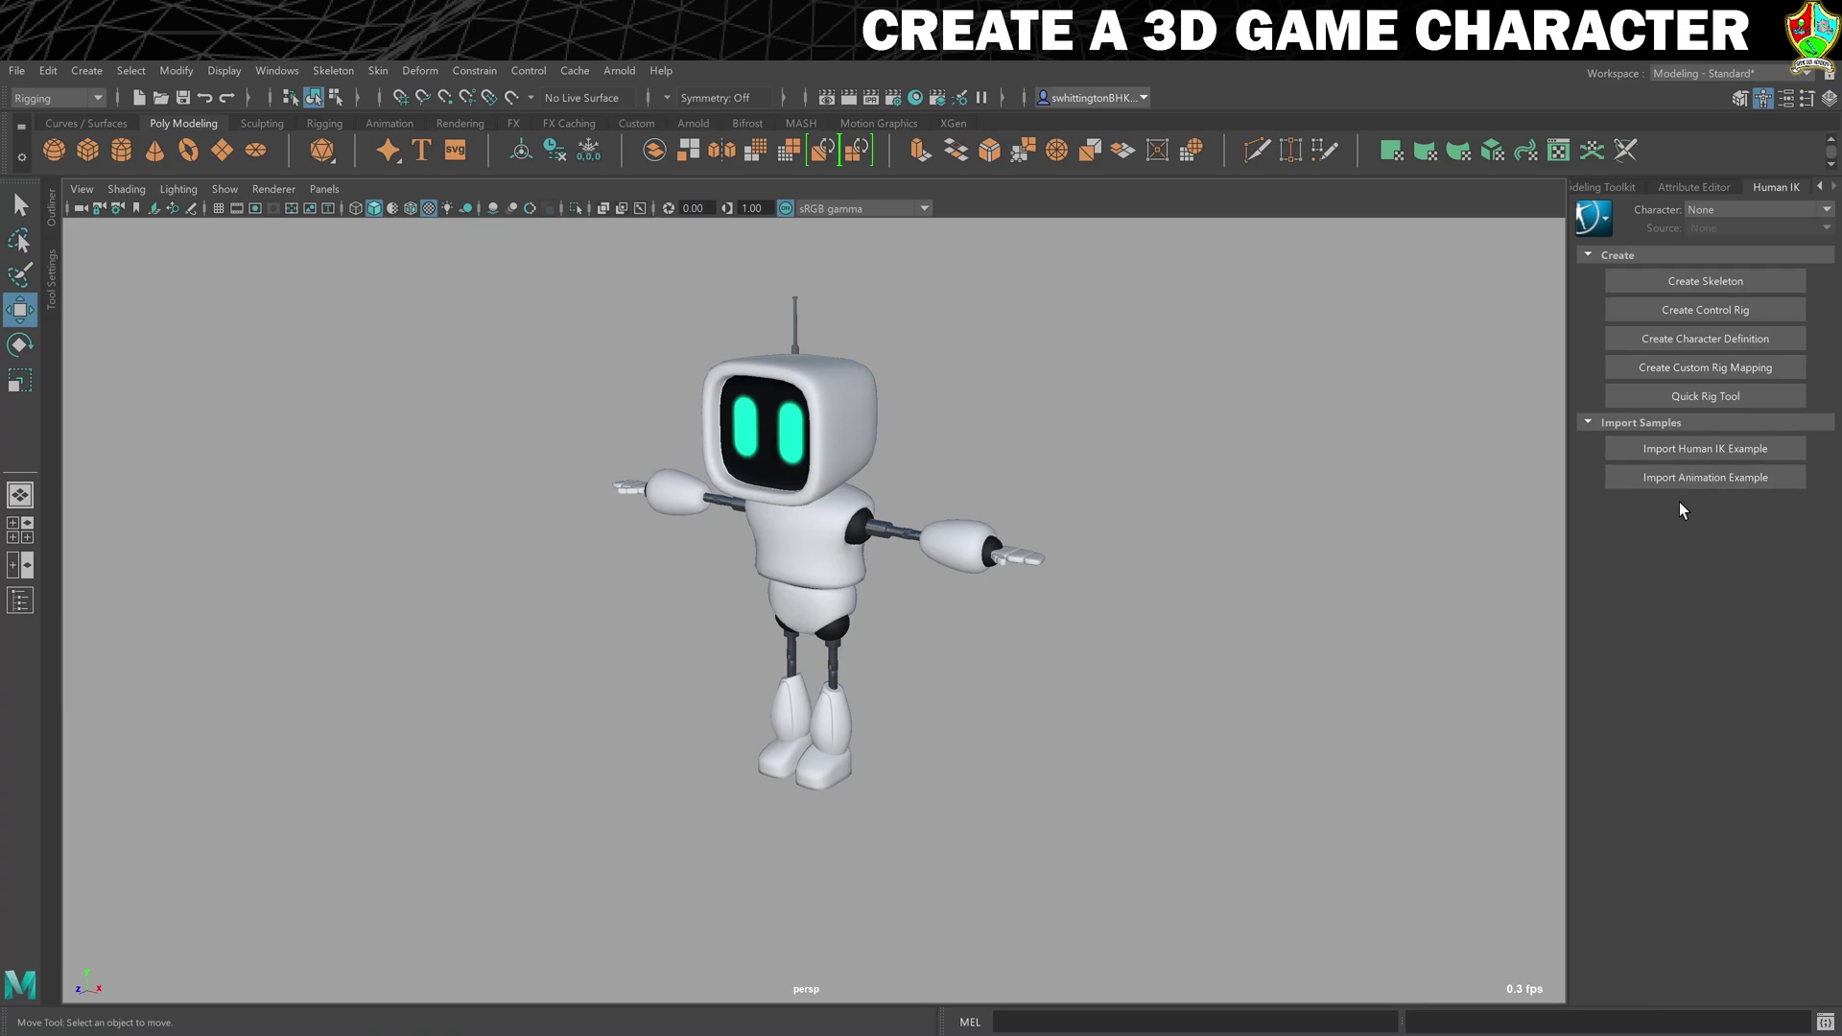
left_click_drag(1544, 478, 1425, 500, "alt")
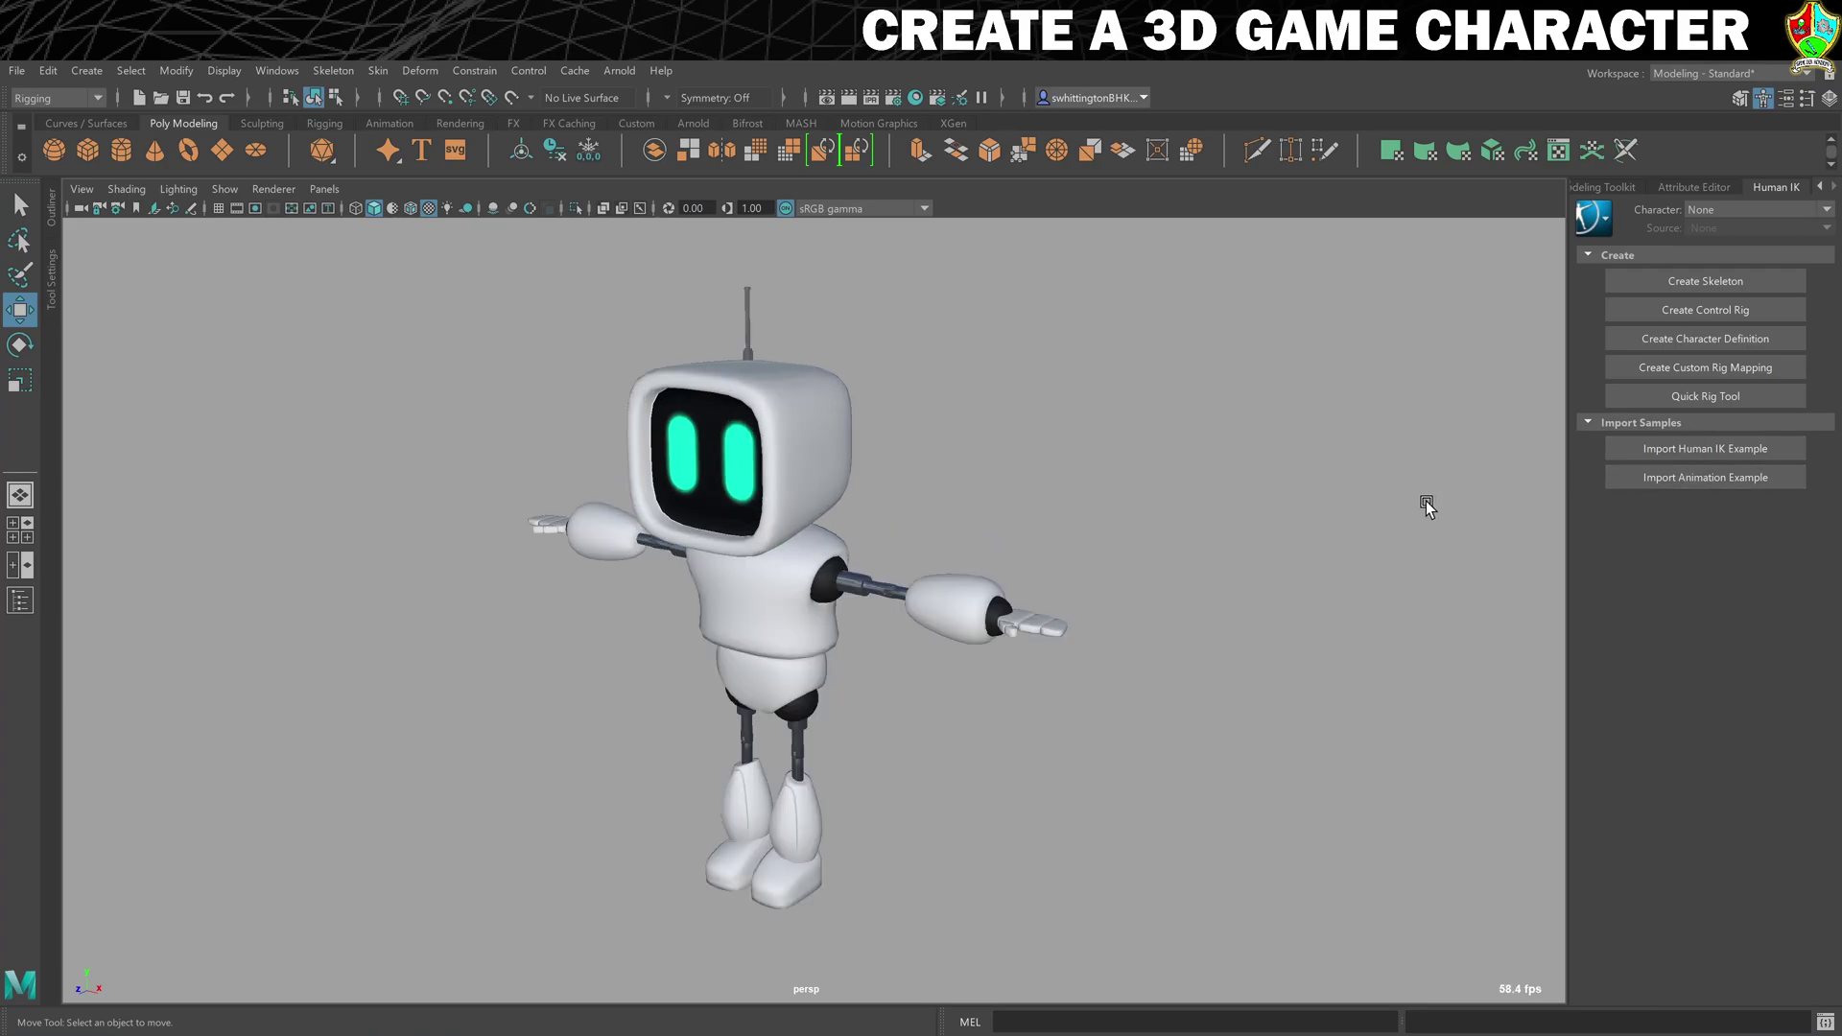
Step: Create a HumanIK skeleton for the robot with the default bone settings
left_click(1699, 282)
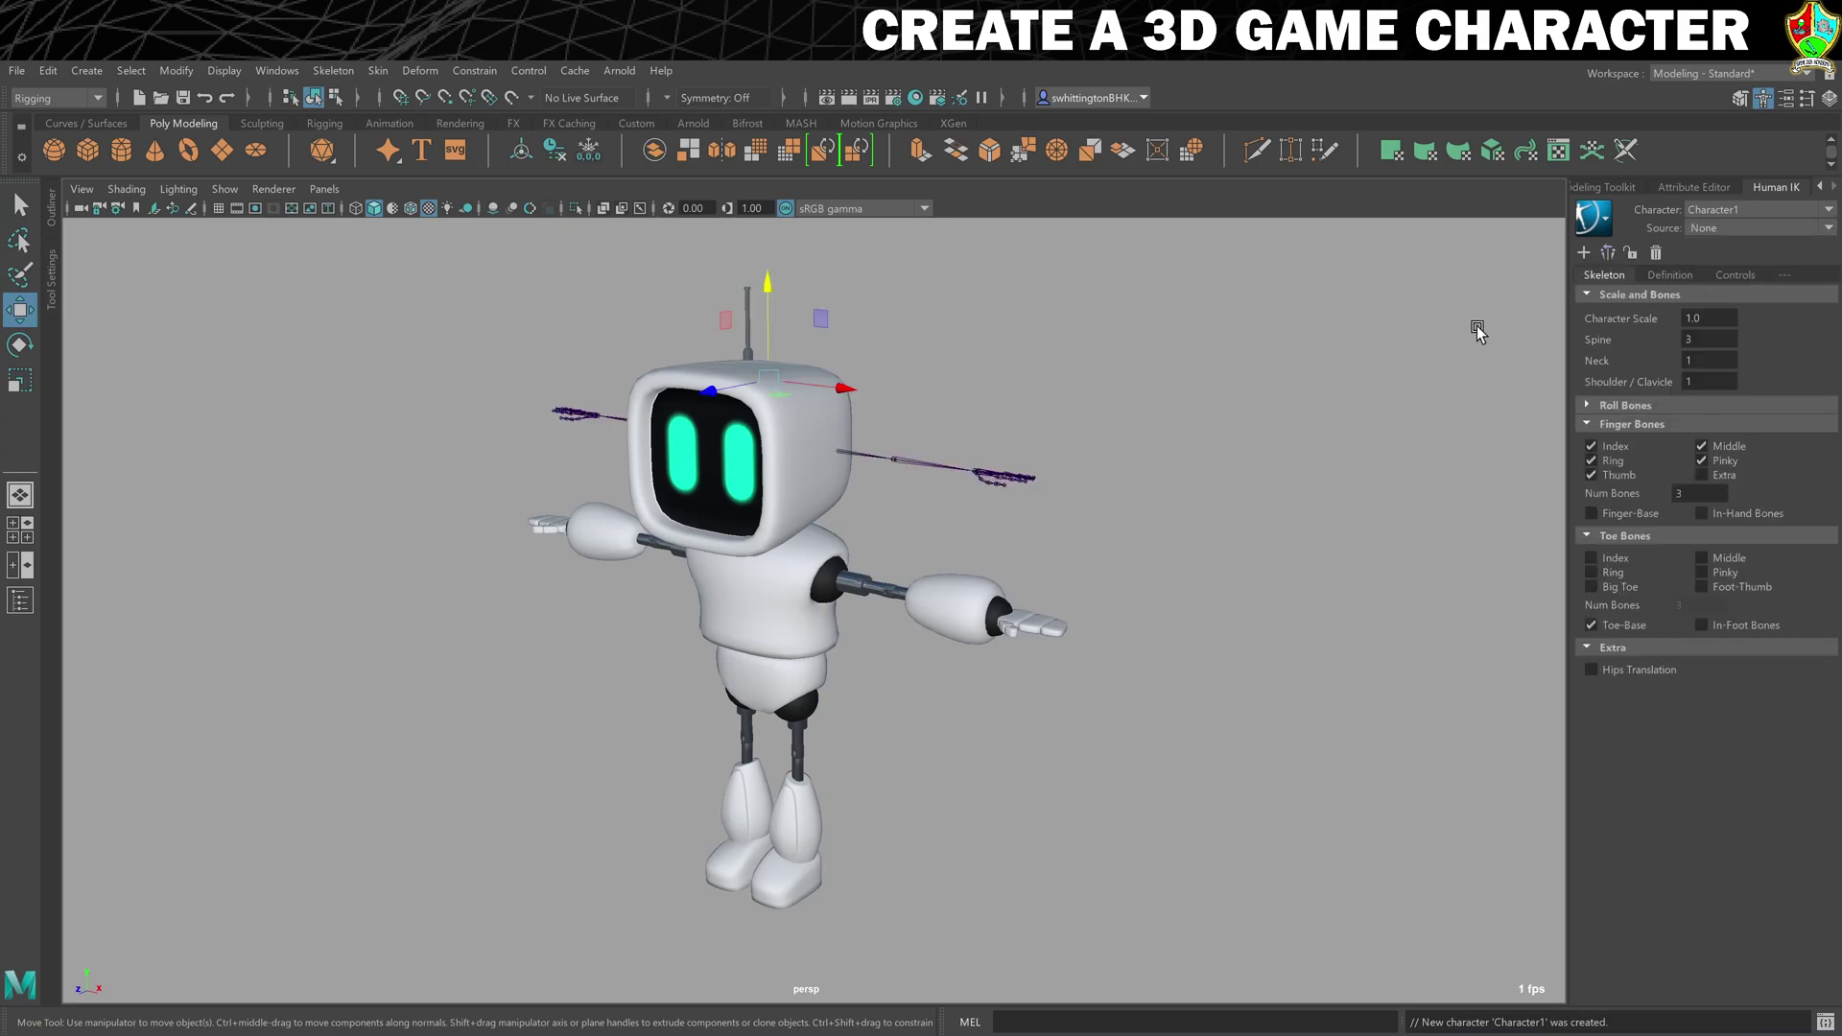
left_click_drag(1418, 347, 970, 411, "alt")
mouse_move(855, 593)
left_mouse_down("alt")
mouse_move(927, 585)
mouse_move(837, 595)
mouse_move(873, 591)
left_mouse_up("alt")
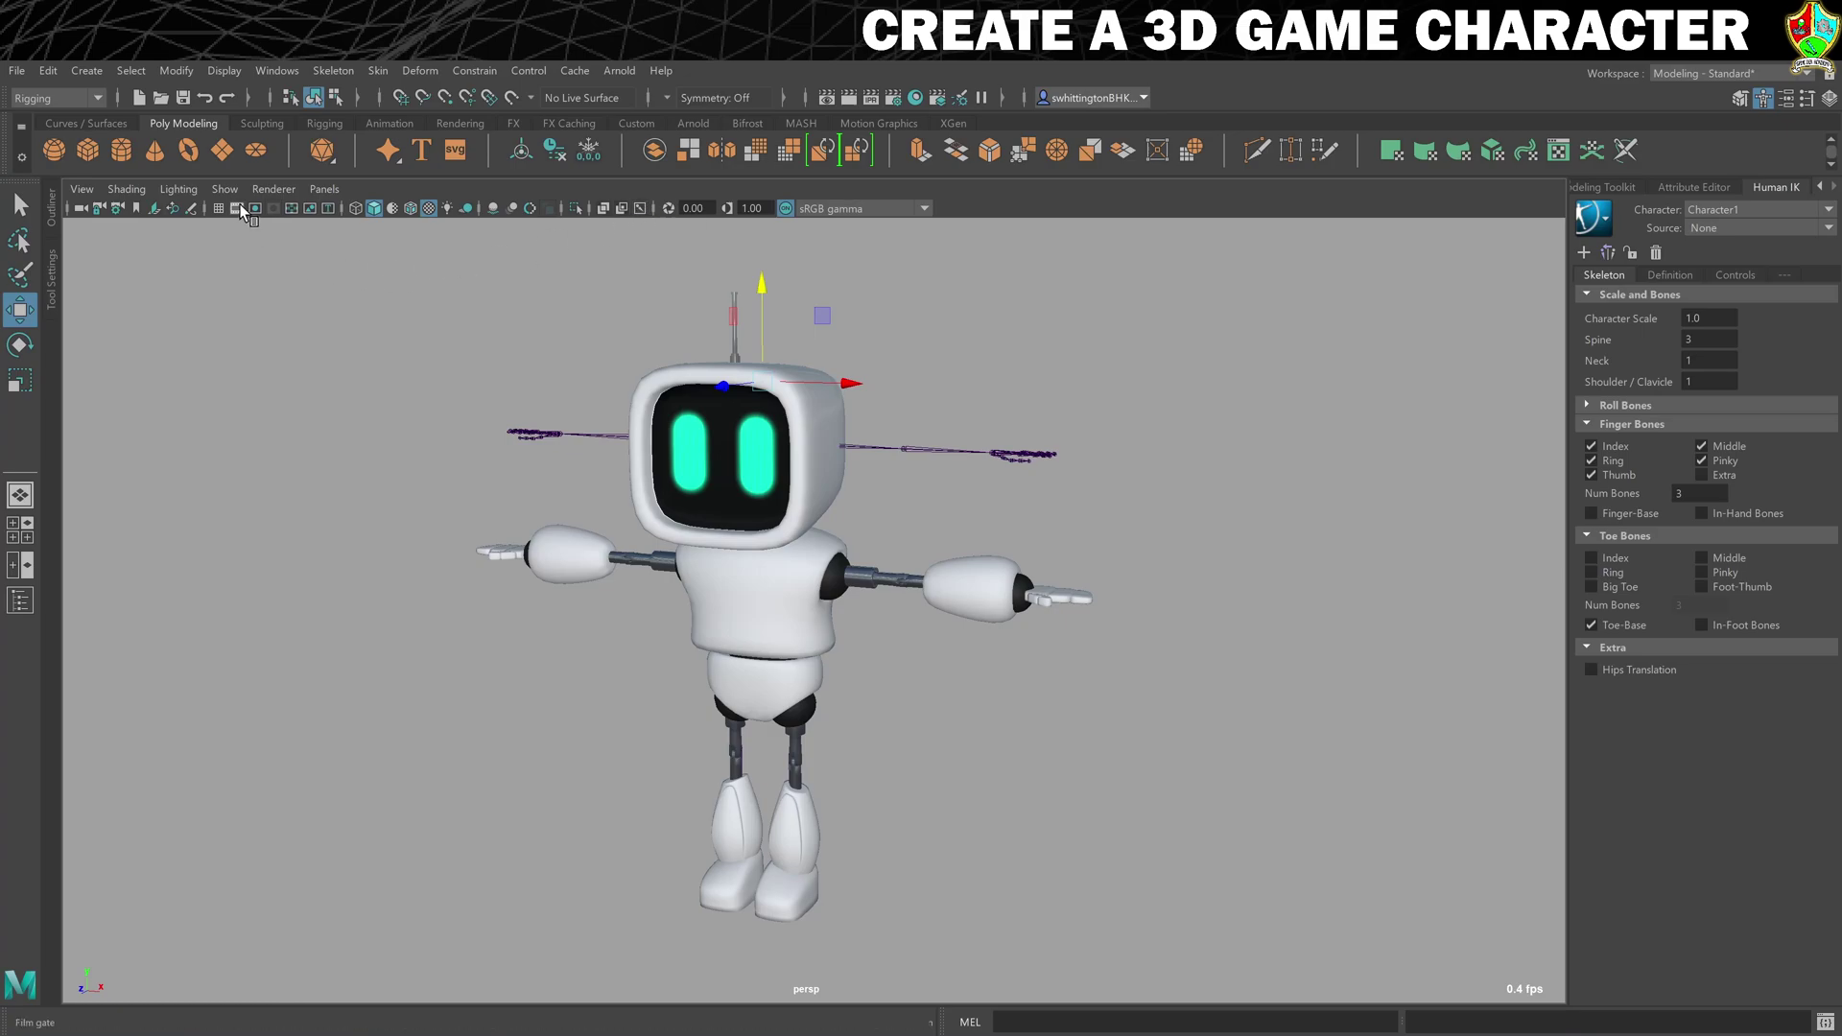
Step: Enable X-Ray Joints in the perspective view so the skeleton draws over the robot's geometry
left_click(217, 192)
left_click(216, 192)
left_click(179, 189)
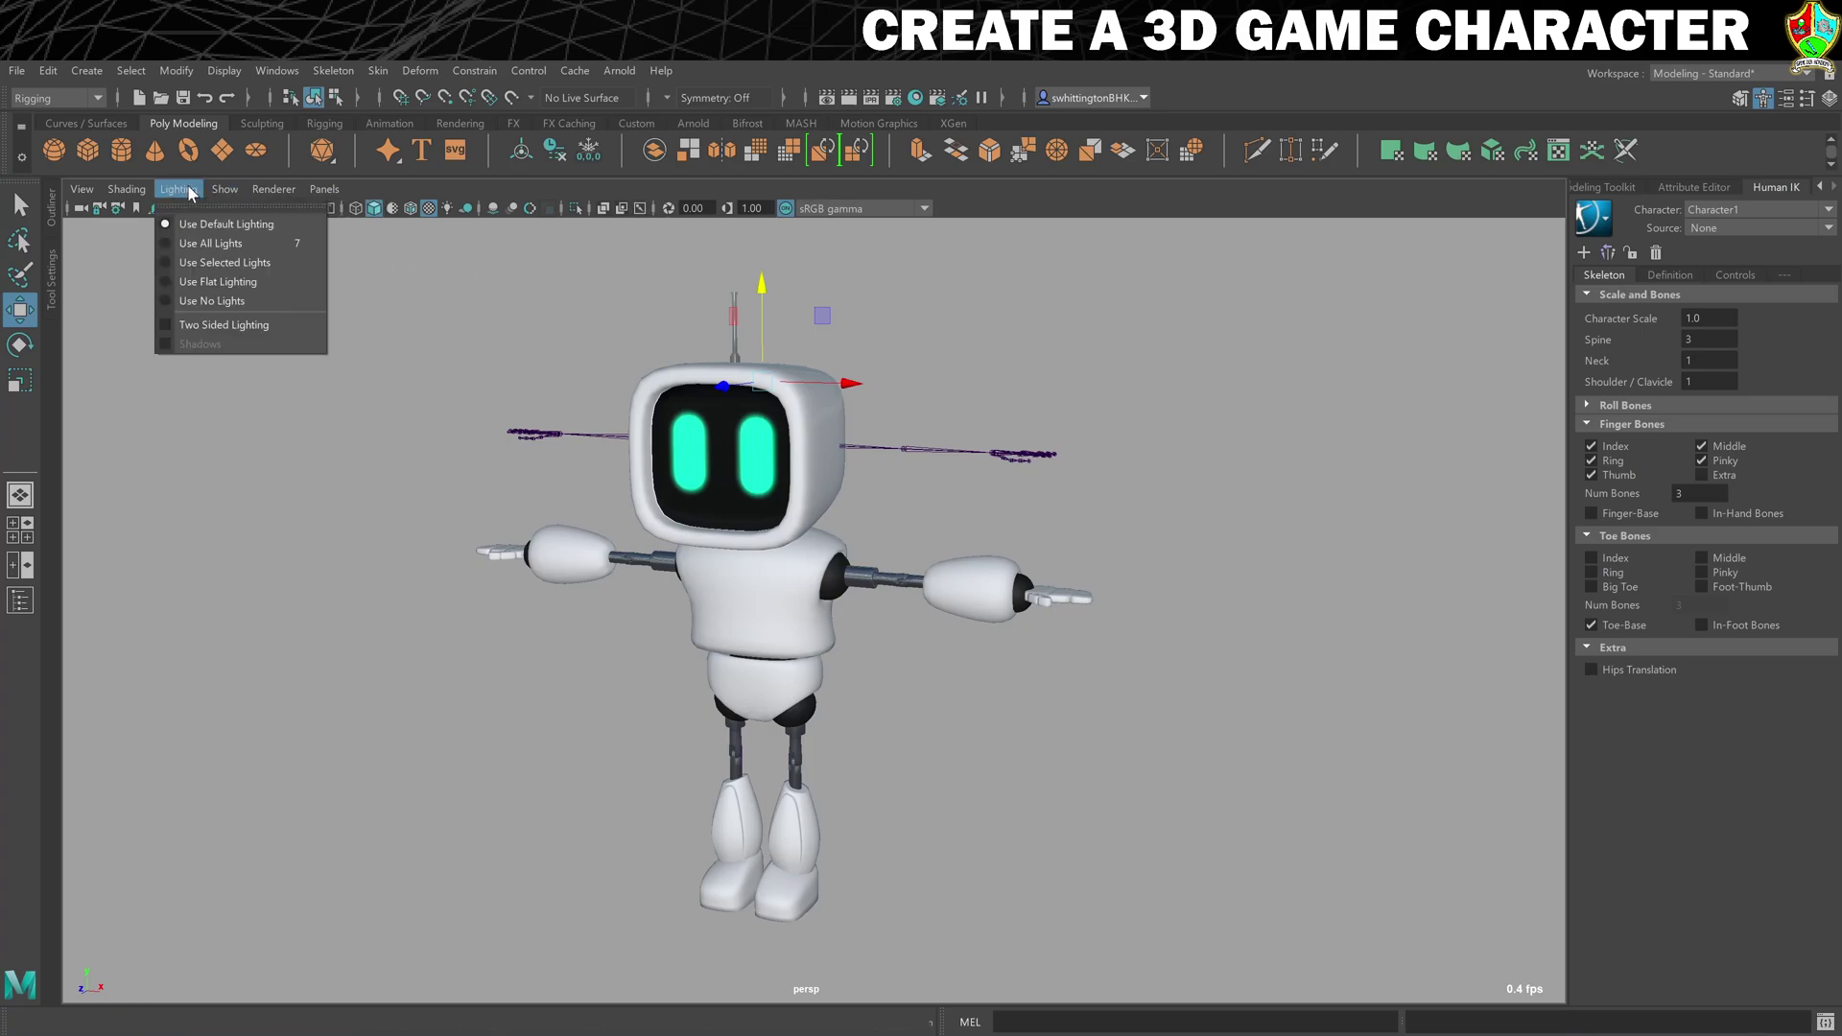
left_click(190, 193)
left_click(126, 190)
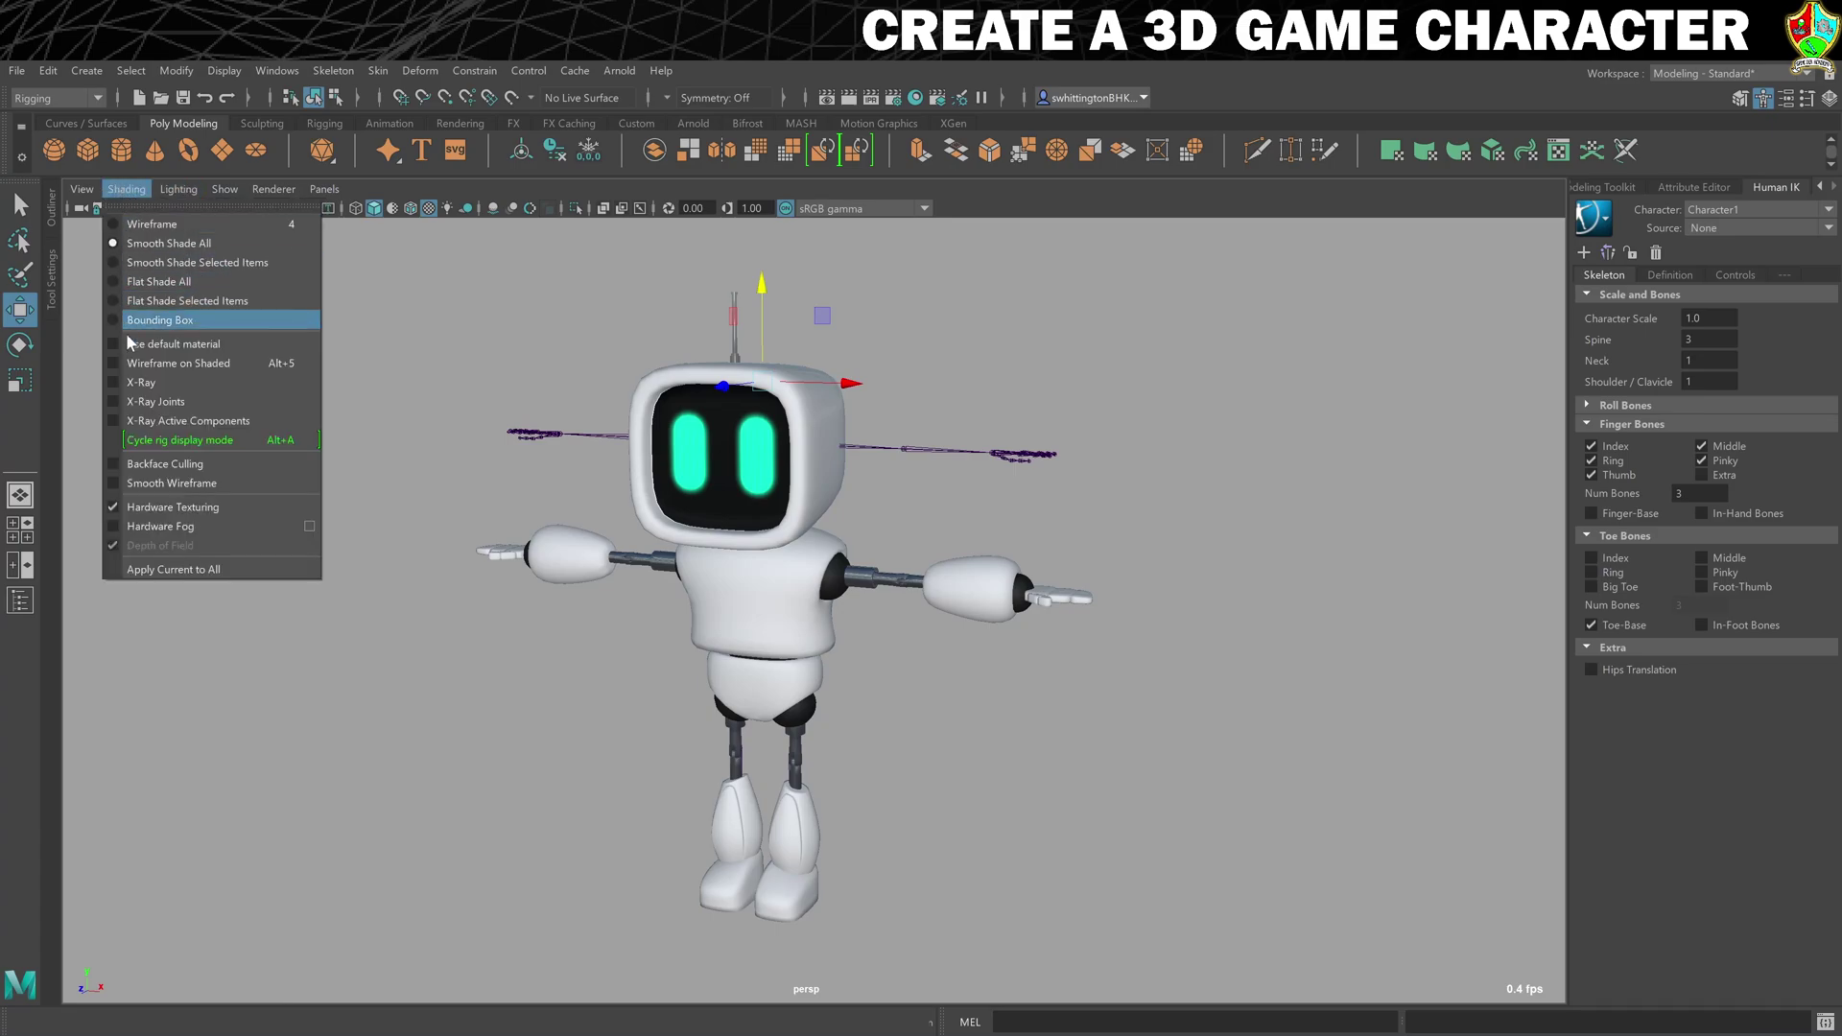
left_click(176, 403)
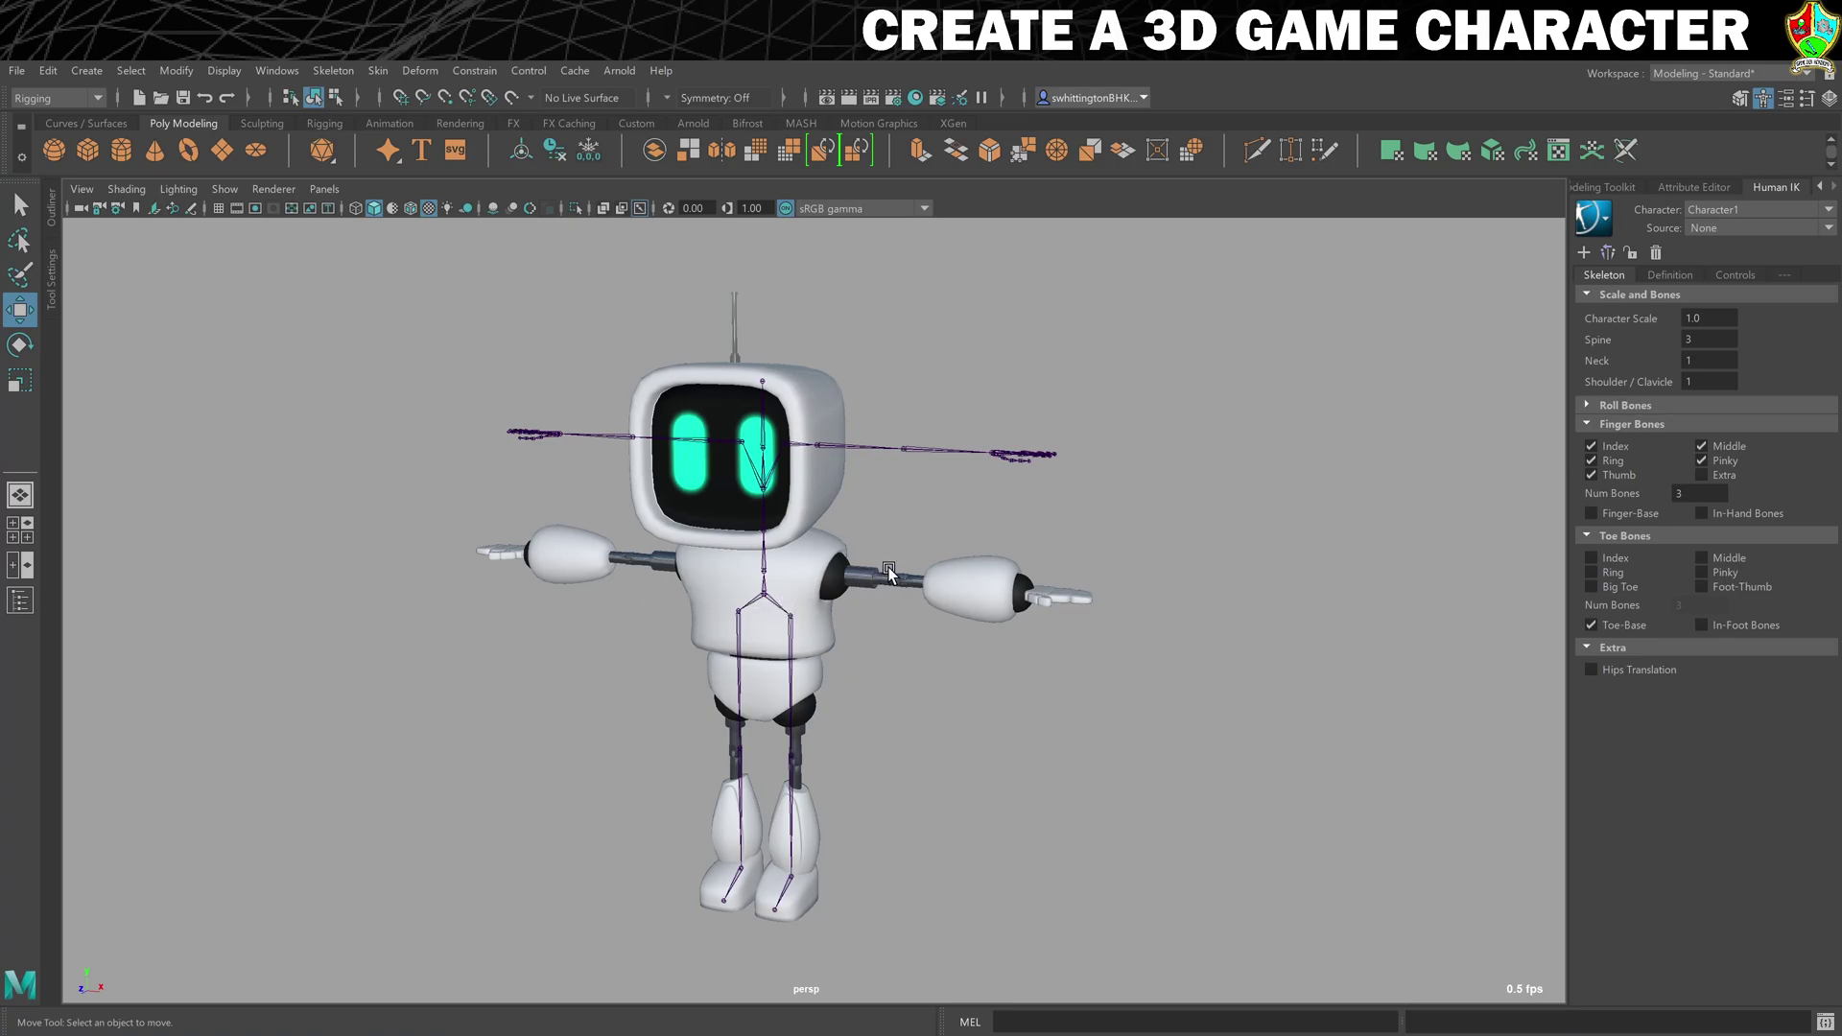
Step: Rename the HumanIK character as Rob
left_click(1597, 220)
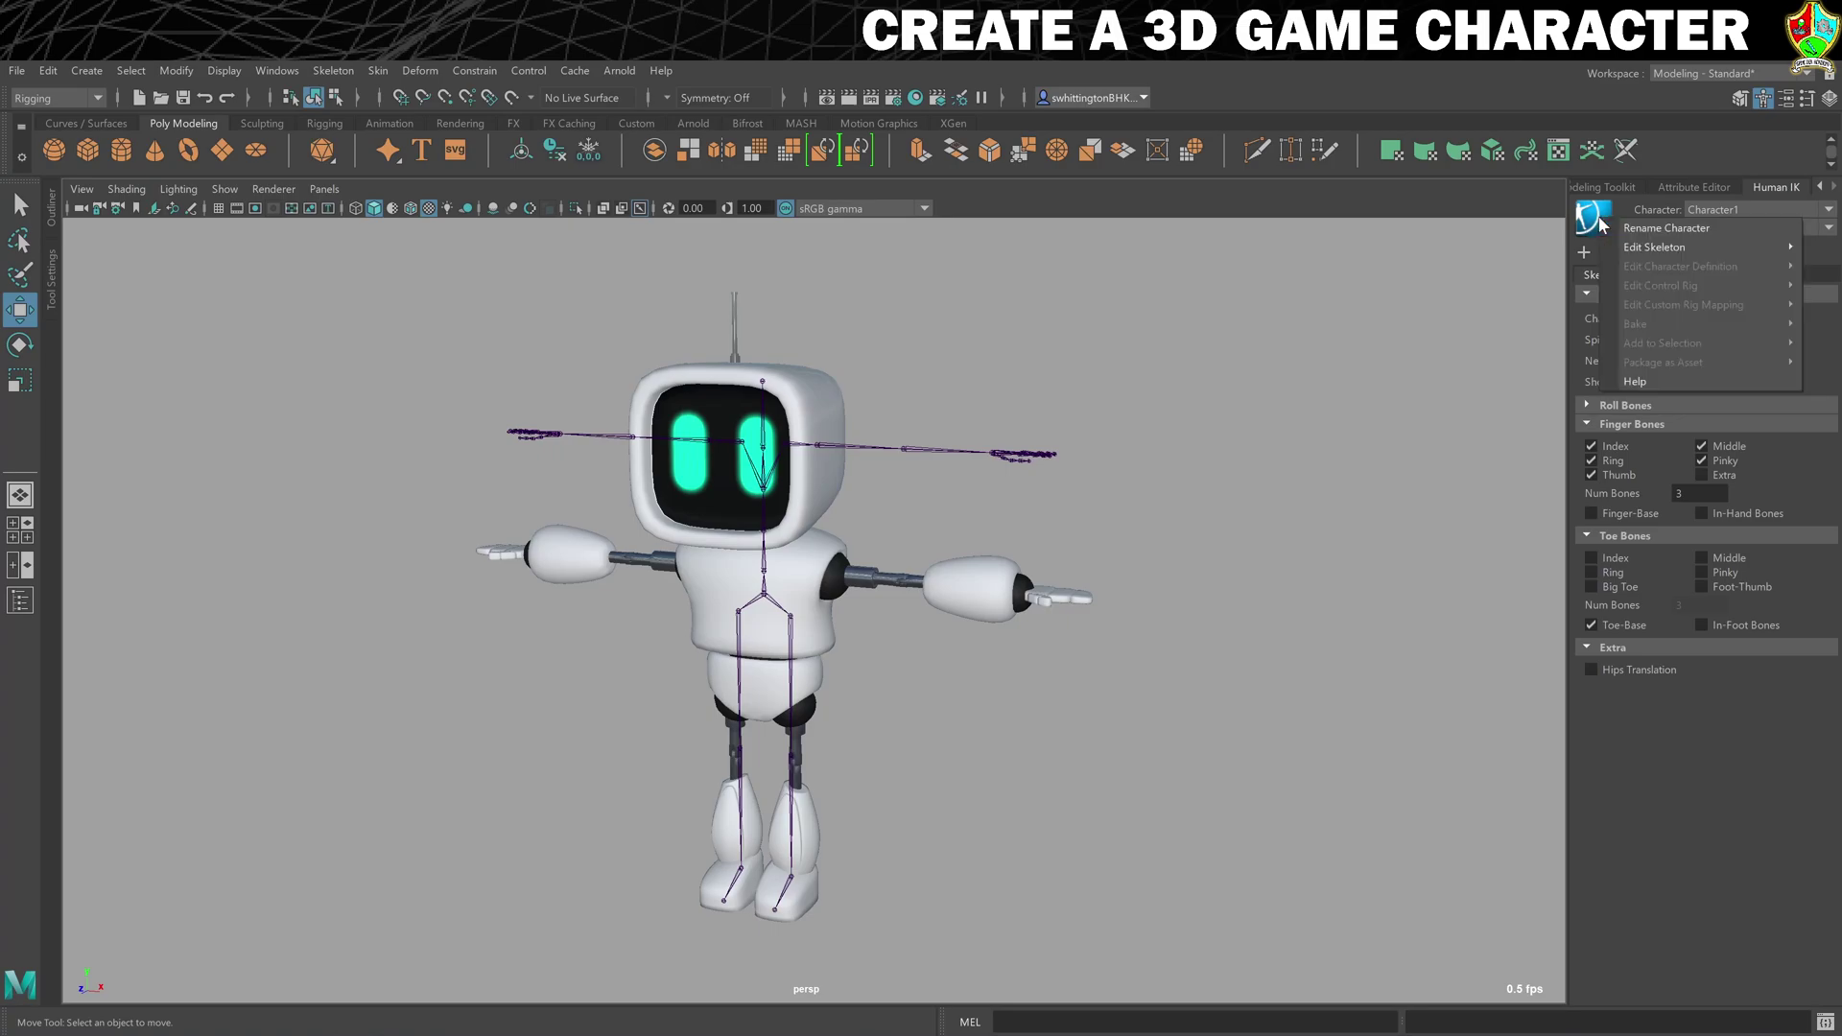
left_click(1592, 218)
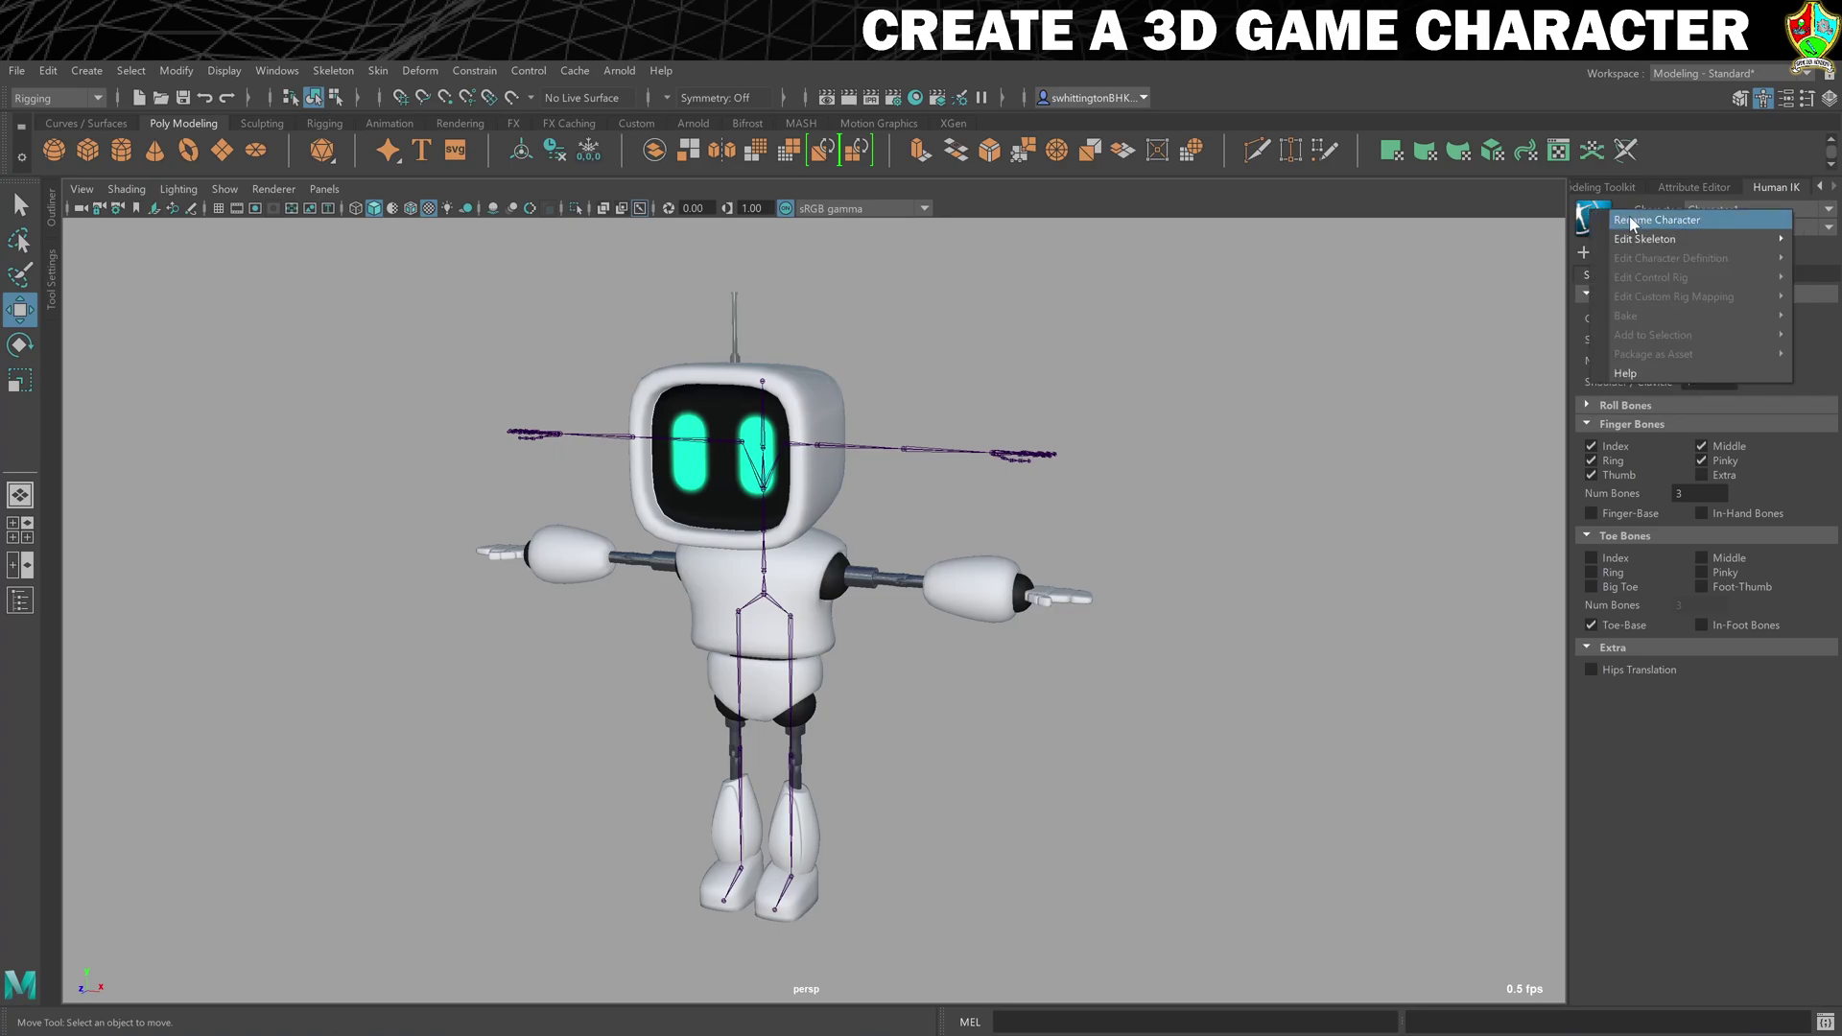
left_click(1633, 221)
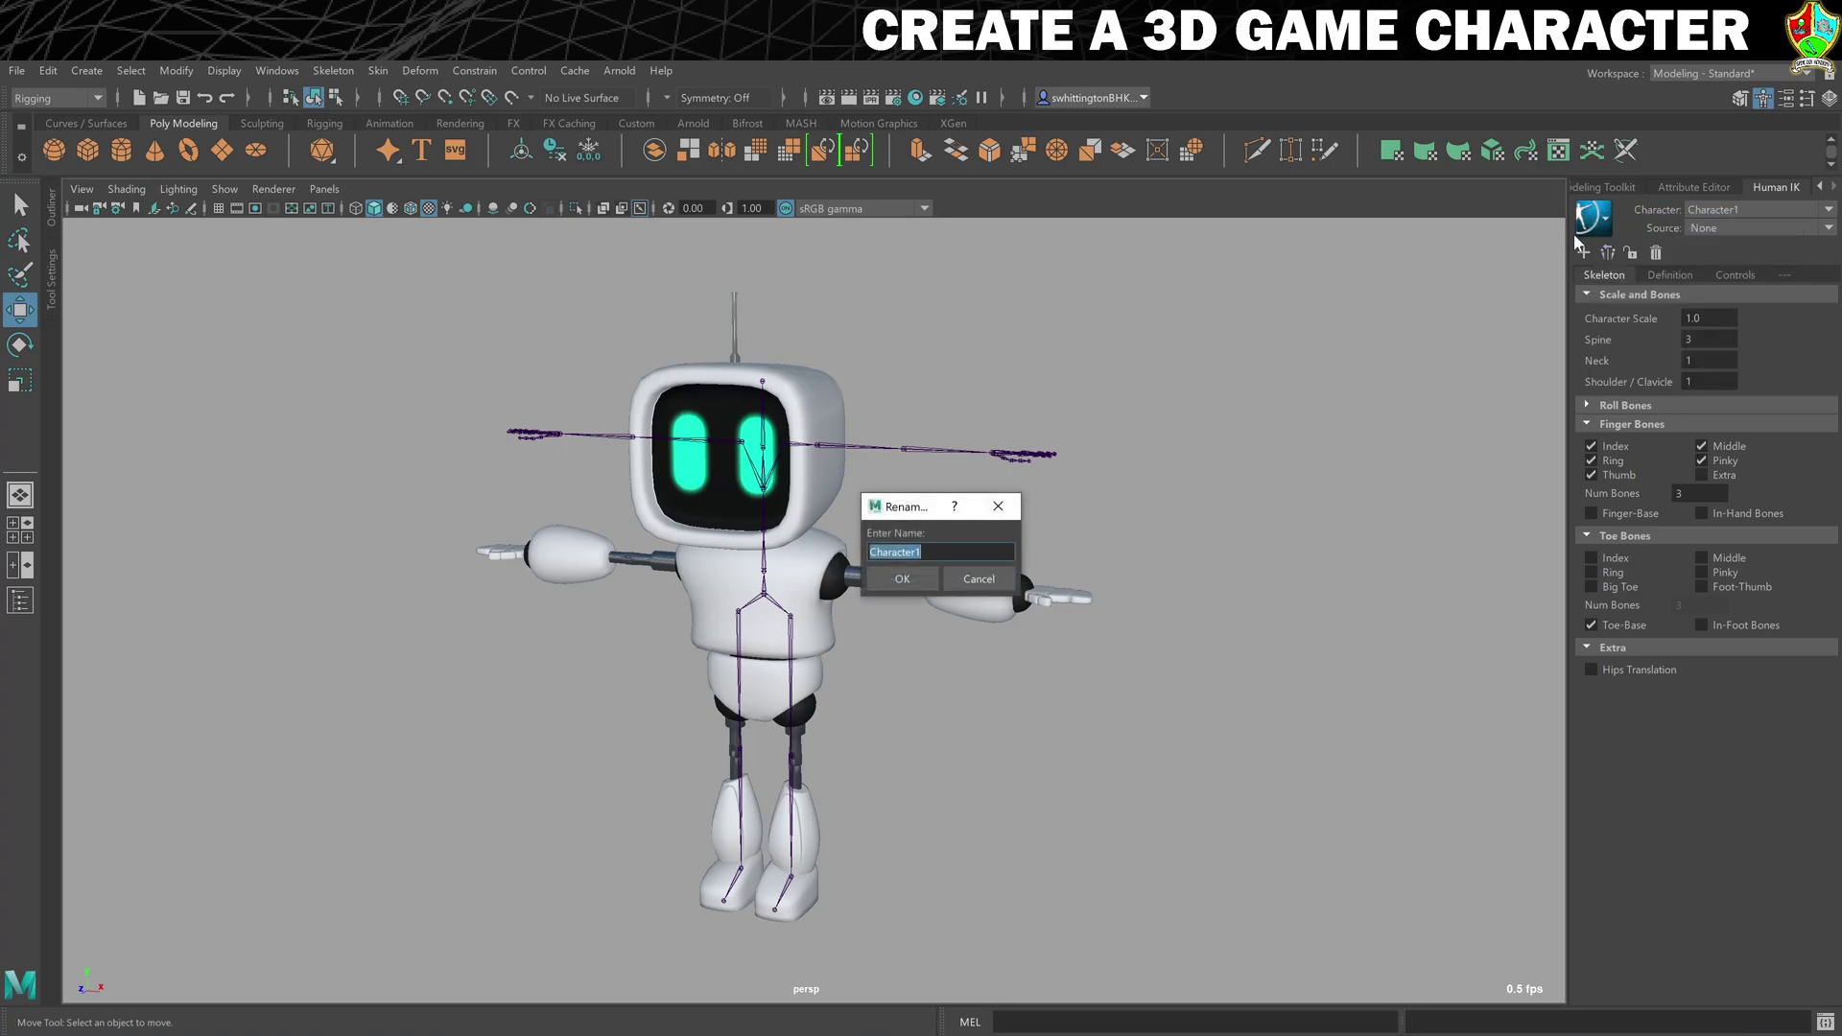
type("Rob")
left_click(903, 580)
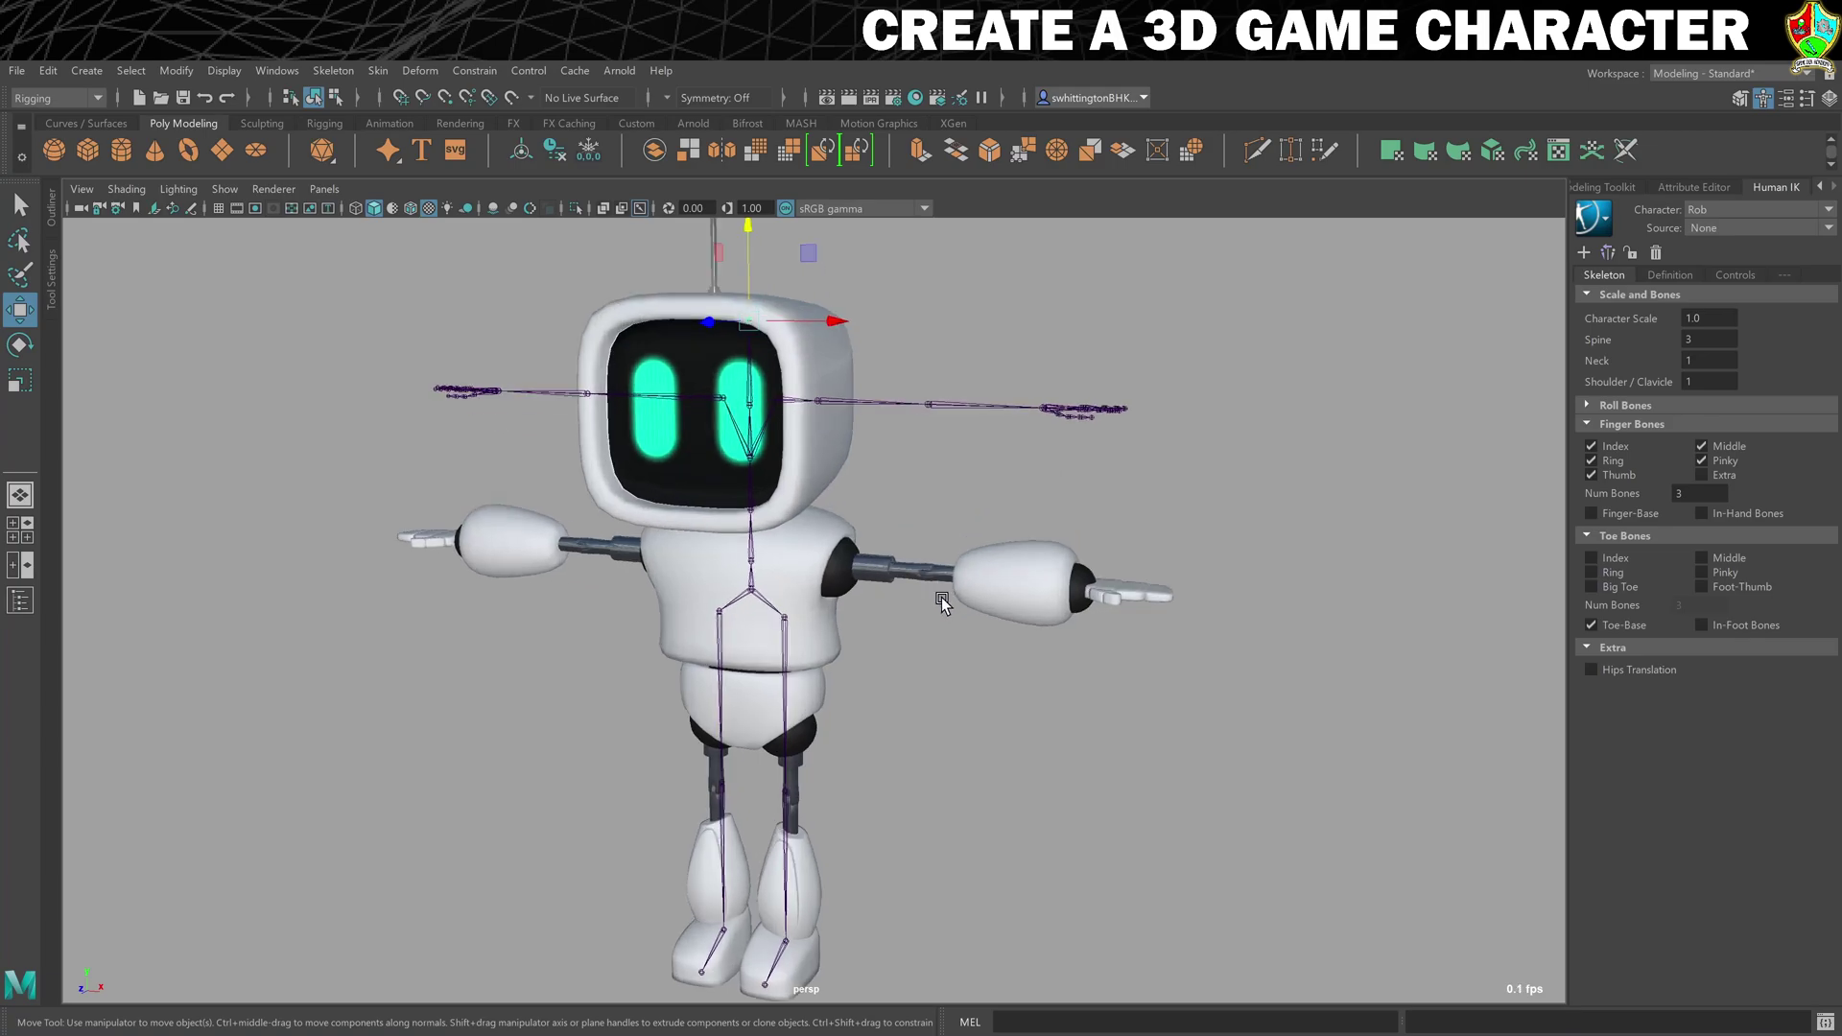
Step: Try changing the skeleton's Character Scale and undo the change
left_click_drag(939, 605, 883, 682, "alt")
scroll(881, 668, "down", 3)
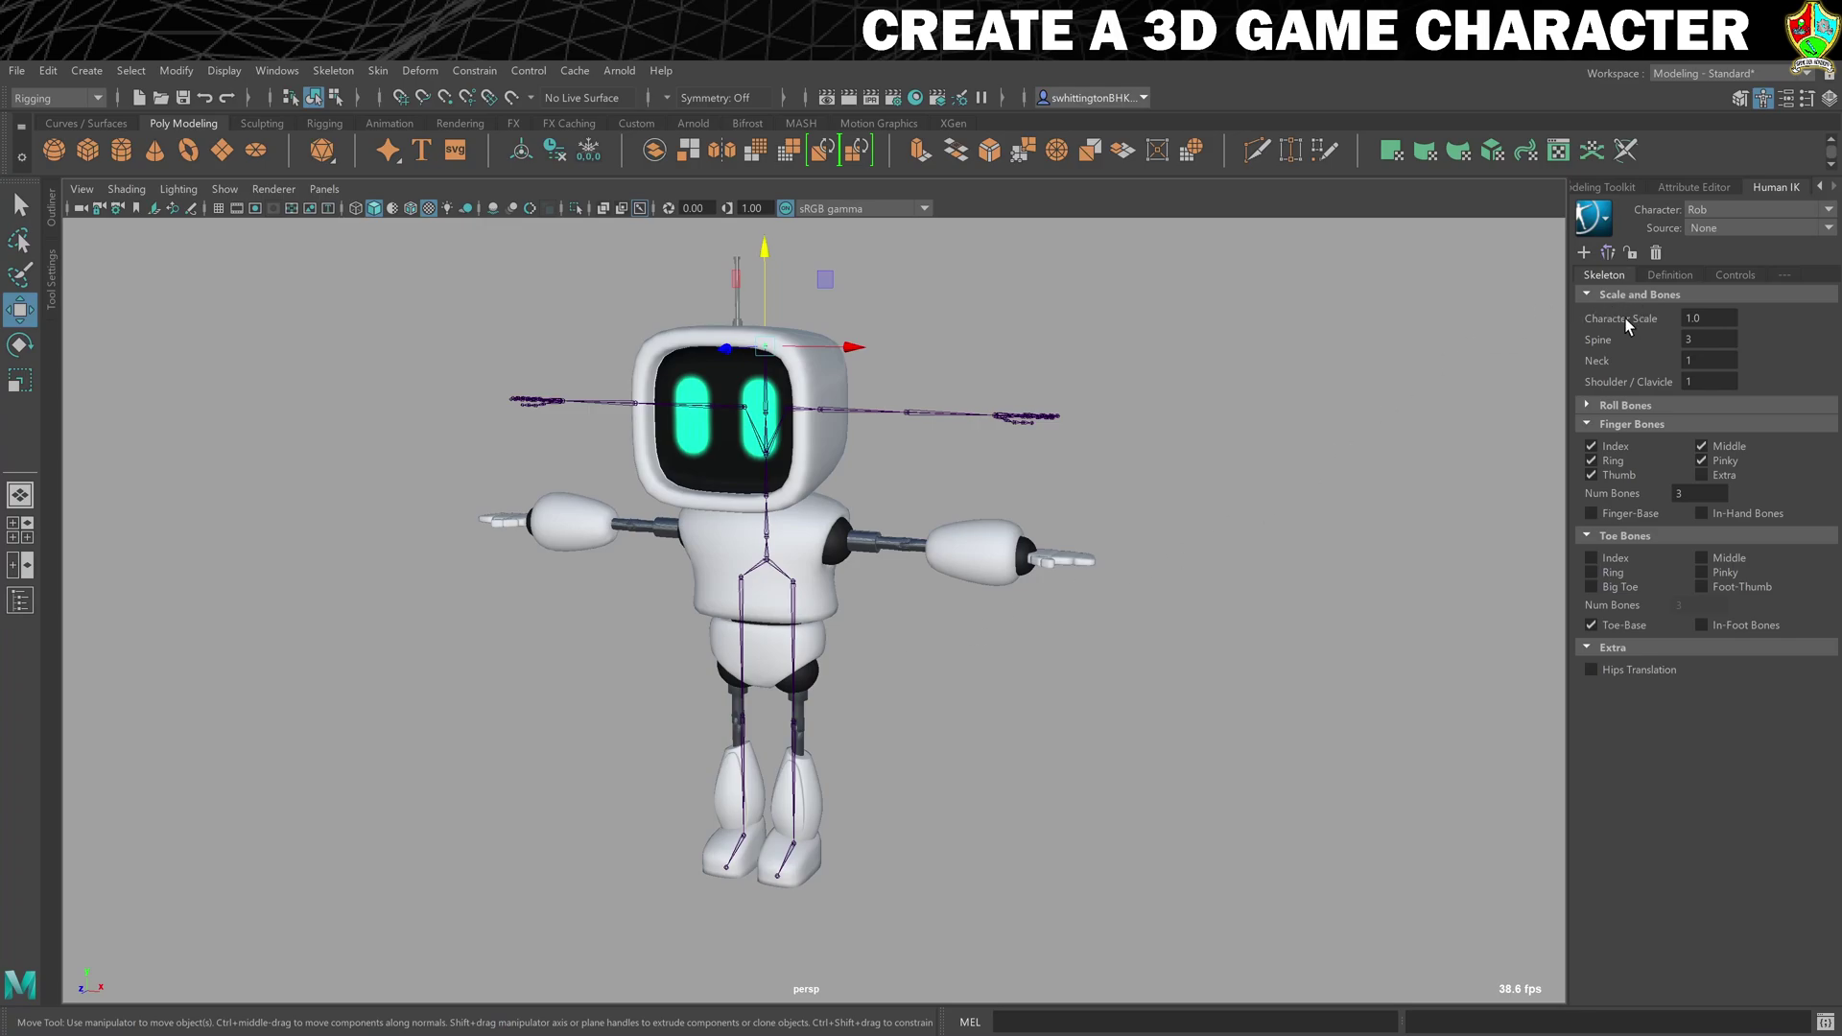
left_click(1708, 317)
key("Return")
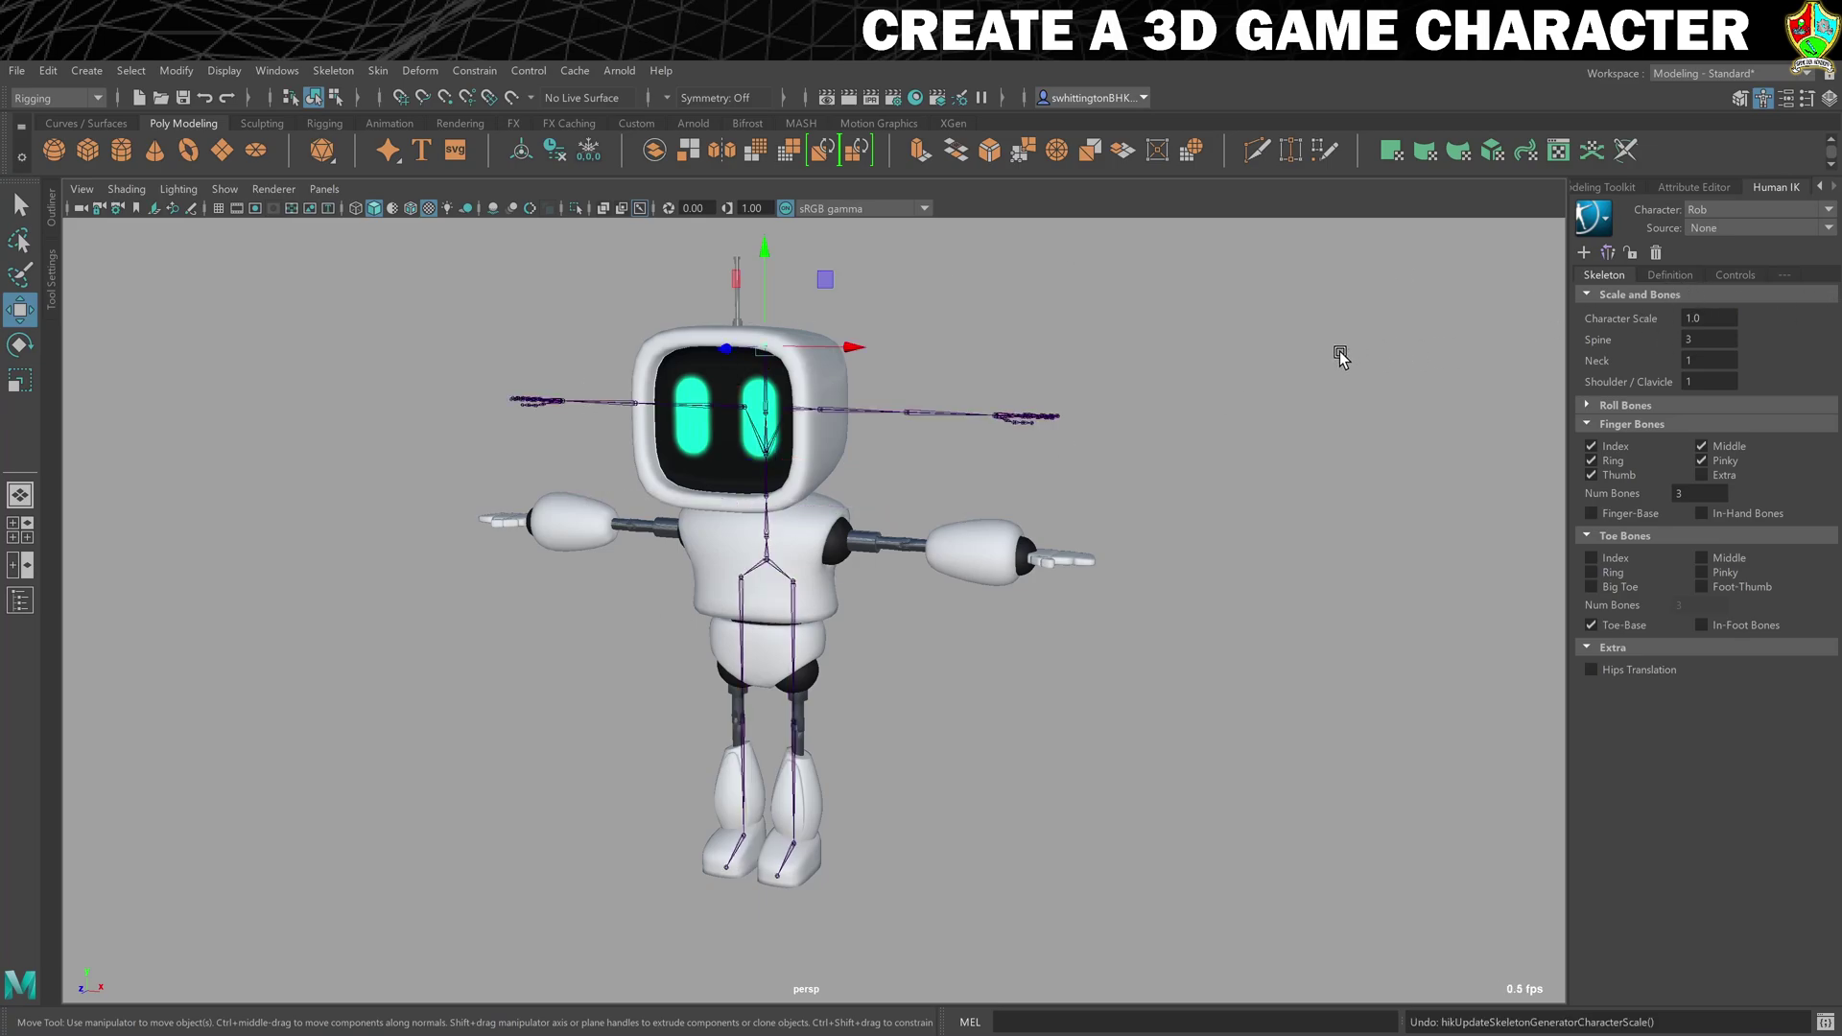
Step: Select the skeleton's root between the feet and scale it down uniformly to about 0.79
left_click(1347, 482)
scroll(777, 777, "up", 8)
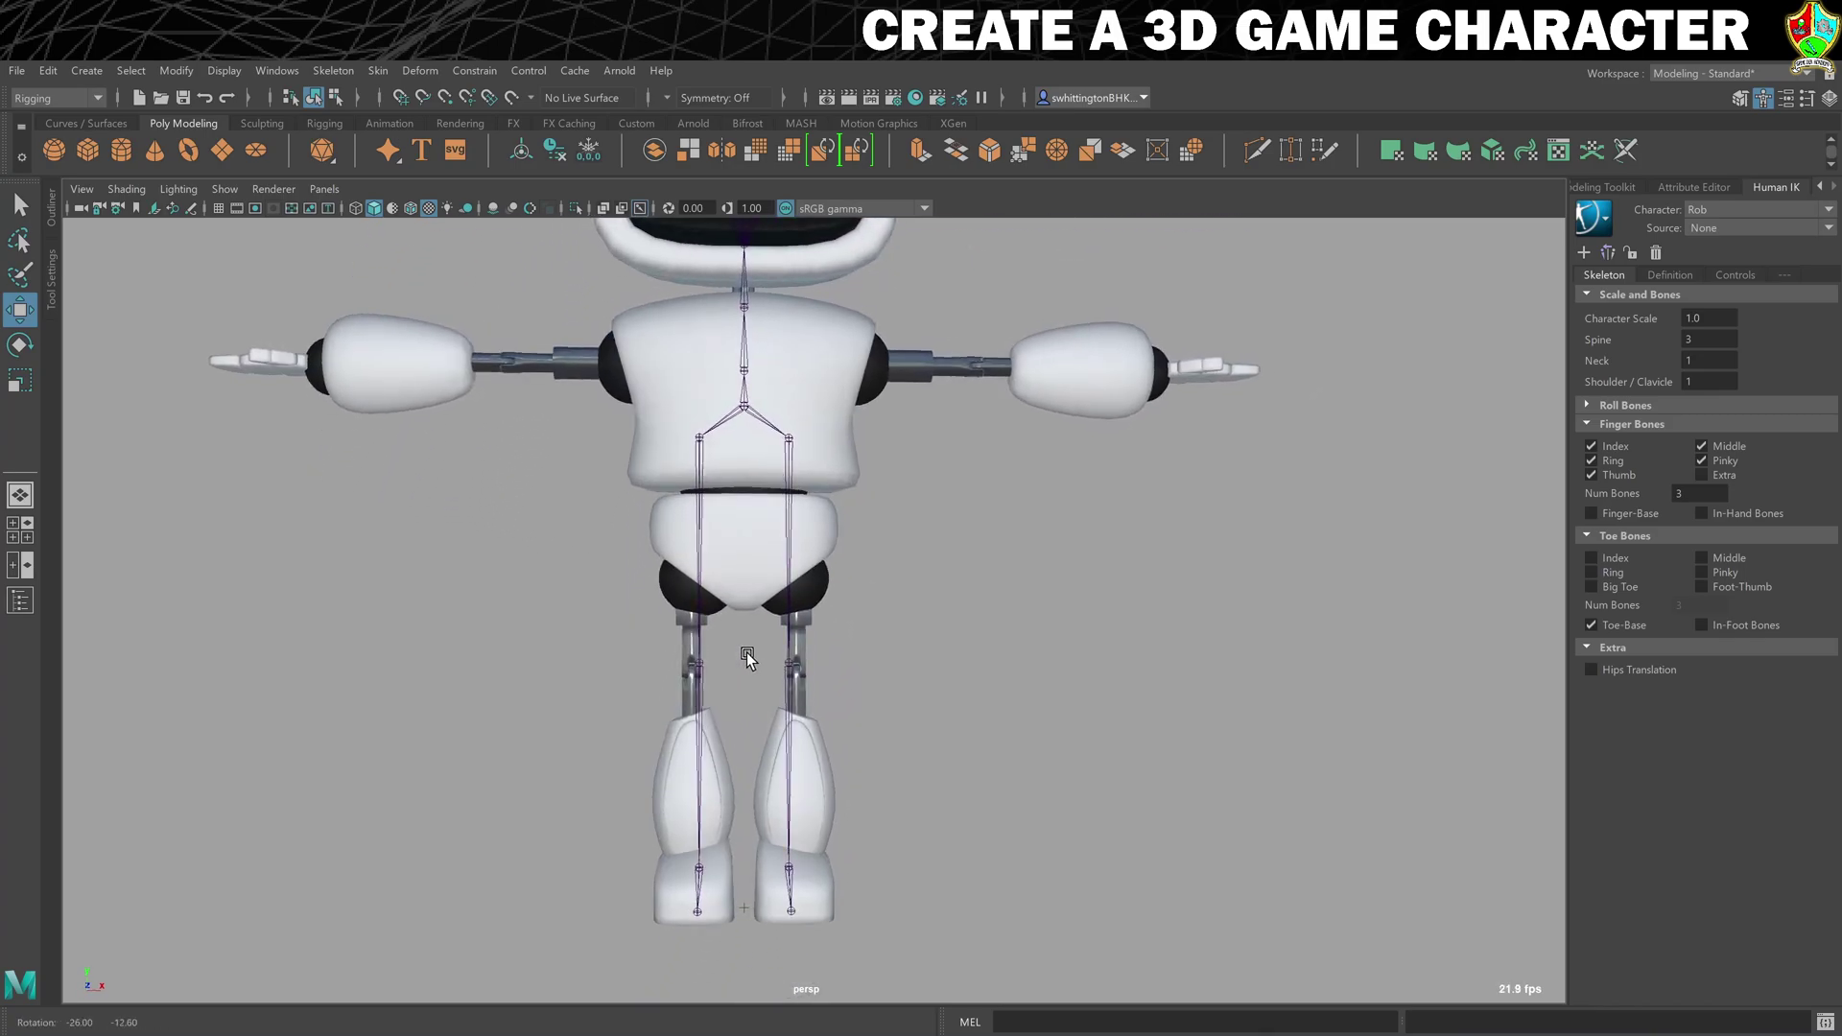
scroll(746, 652, "up", 6)
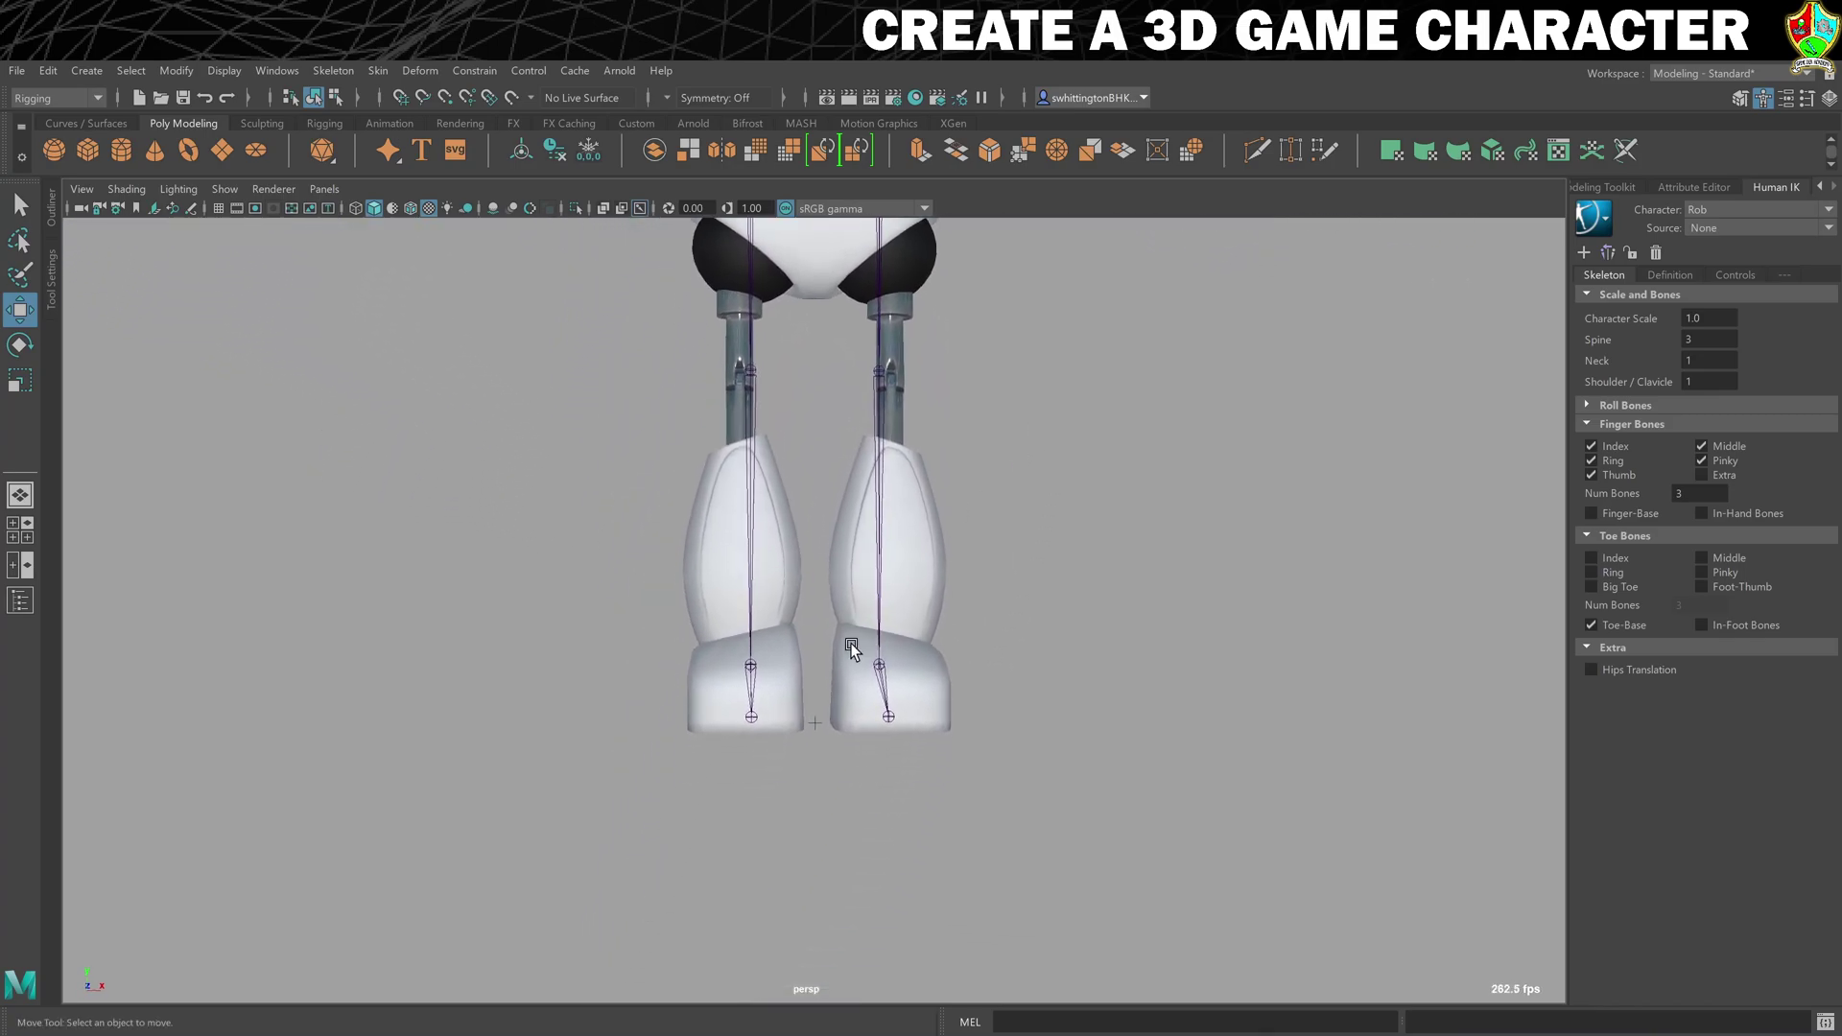
left_click(817, 728)
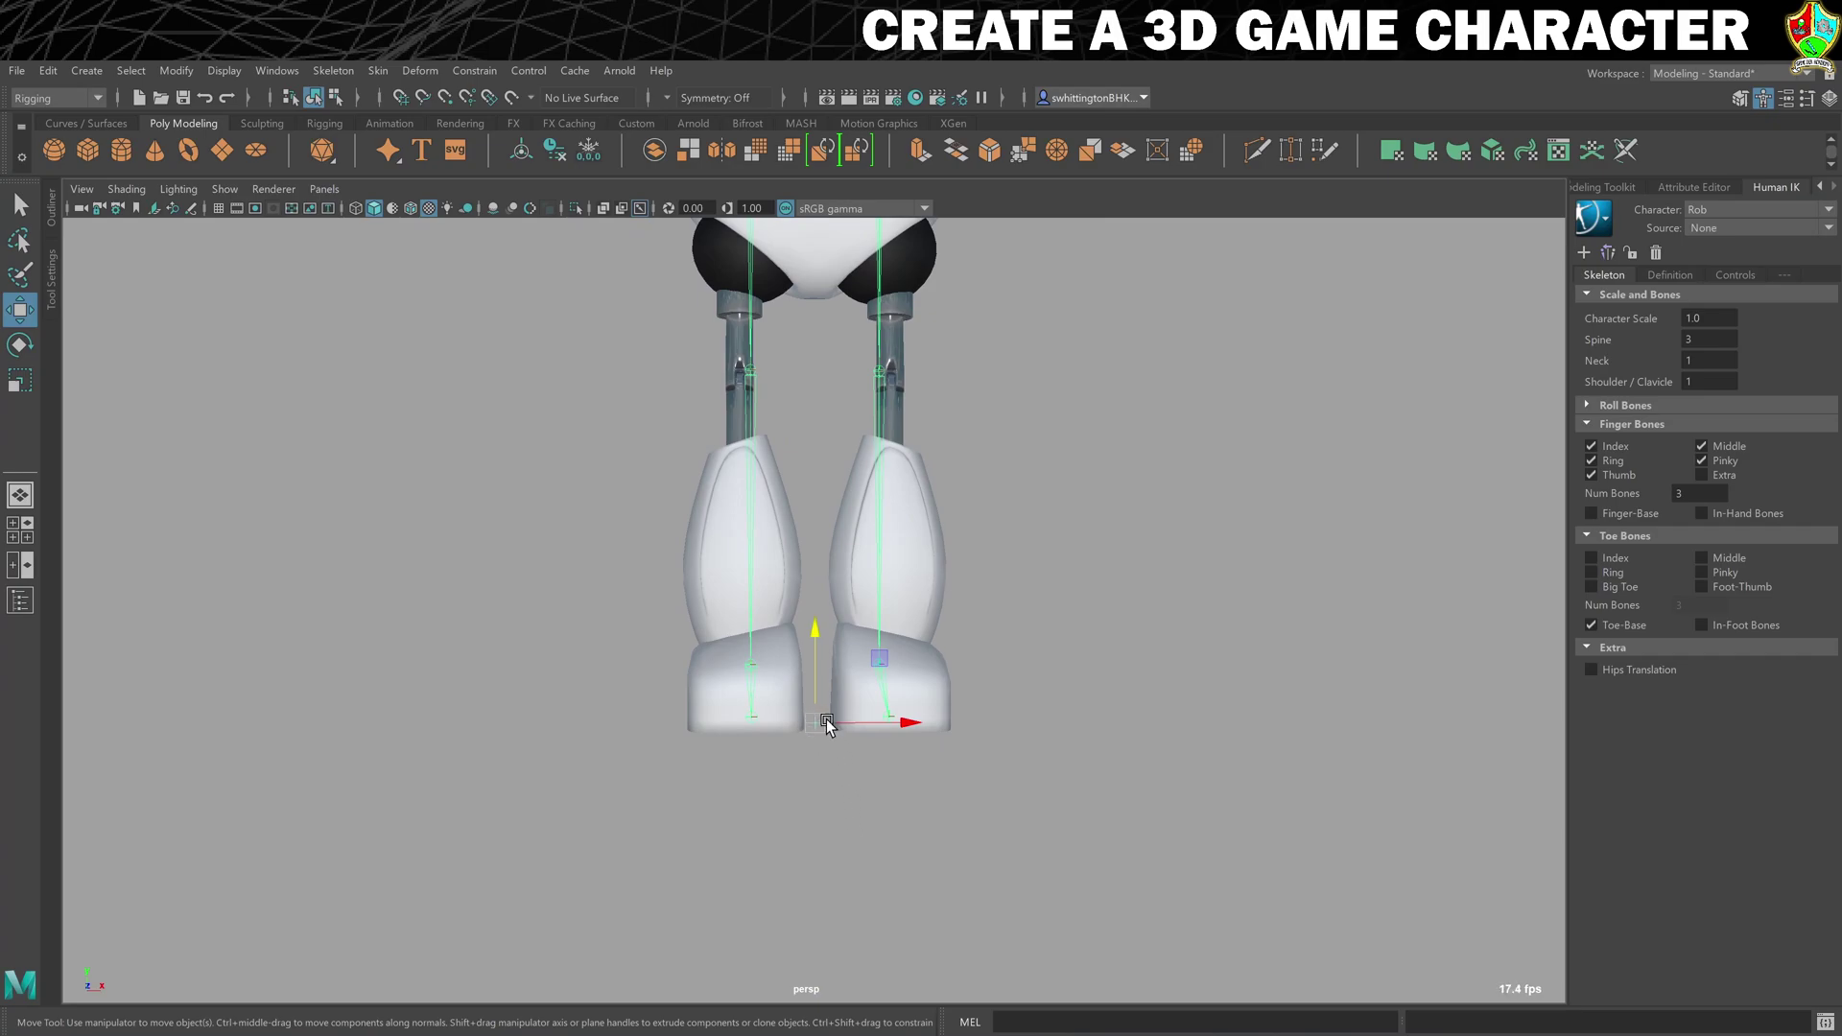
scroll(1003, 555, "down", 6)
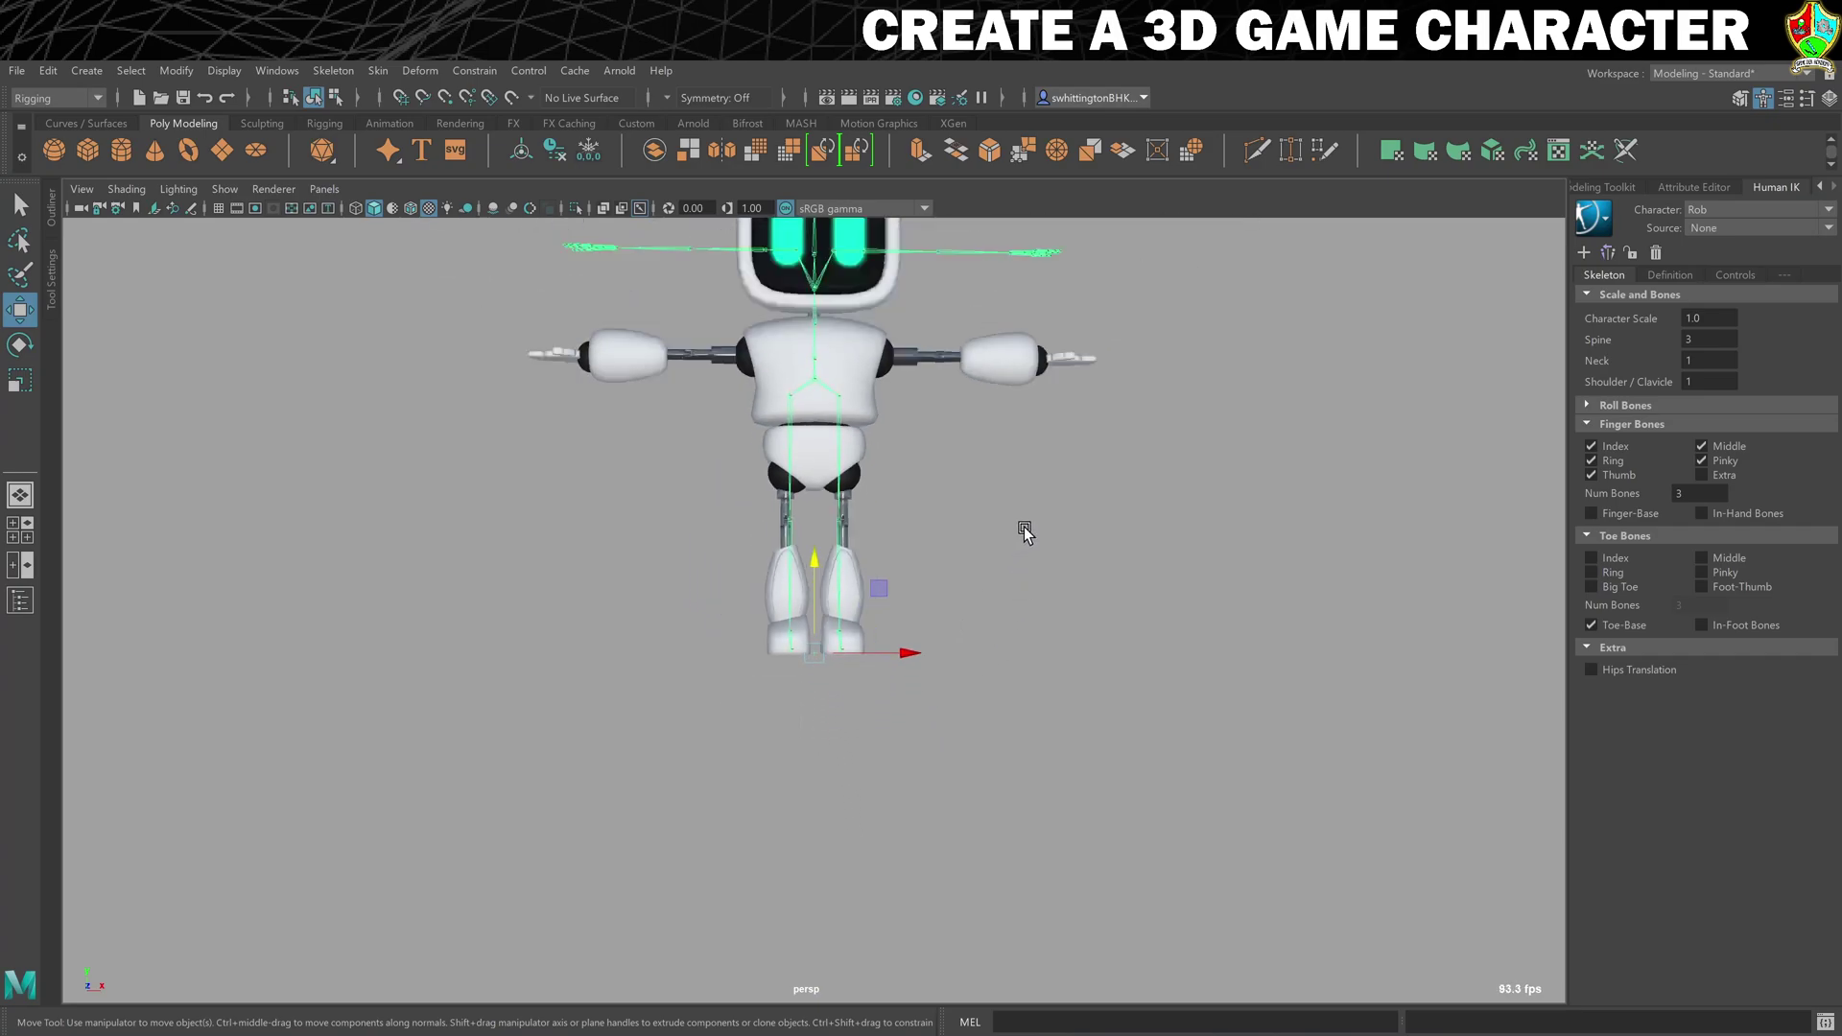
scroll(1024, 533, "down", 4)
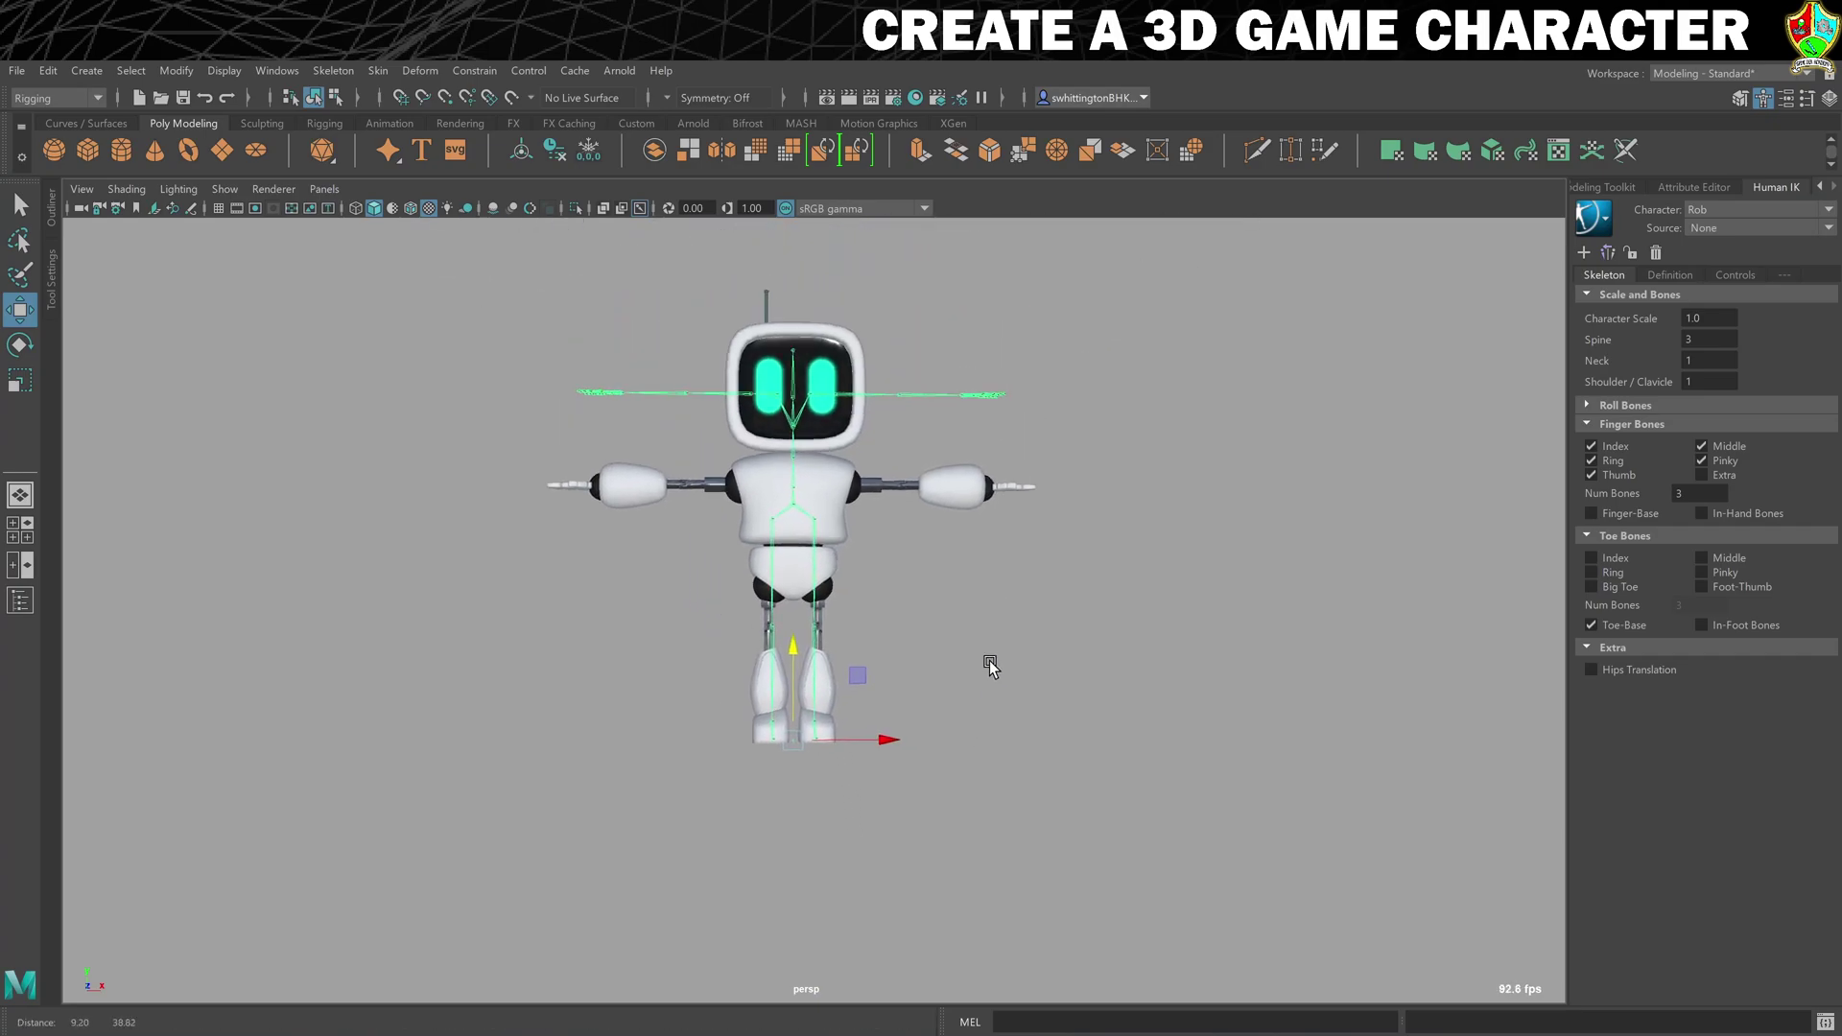
left_click_drag(991, 661, 1053, 645, "alt")
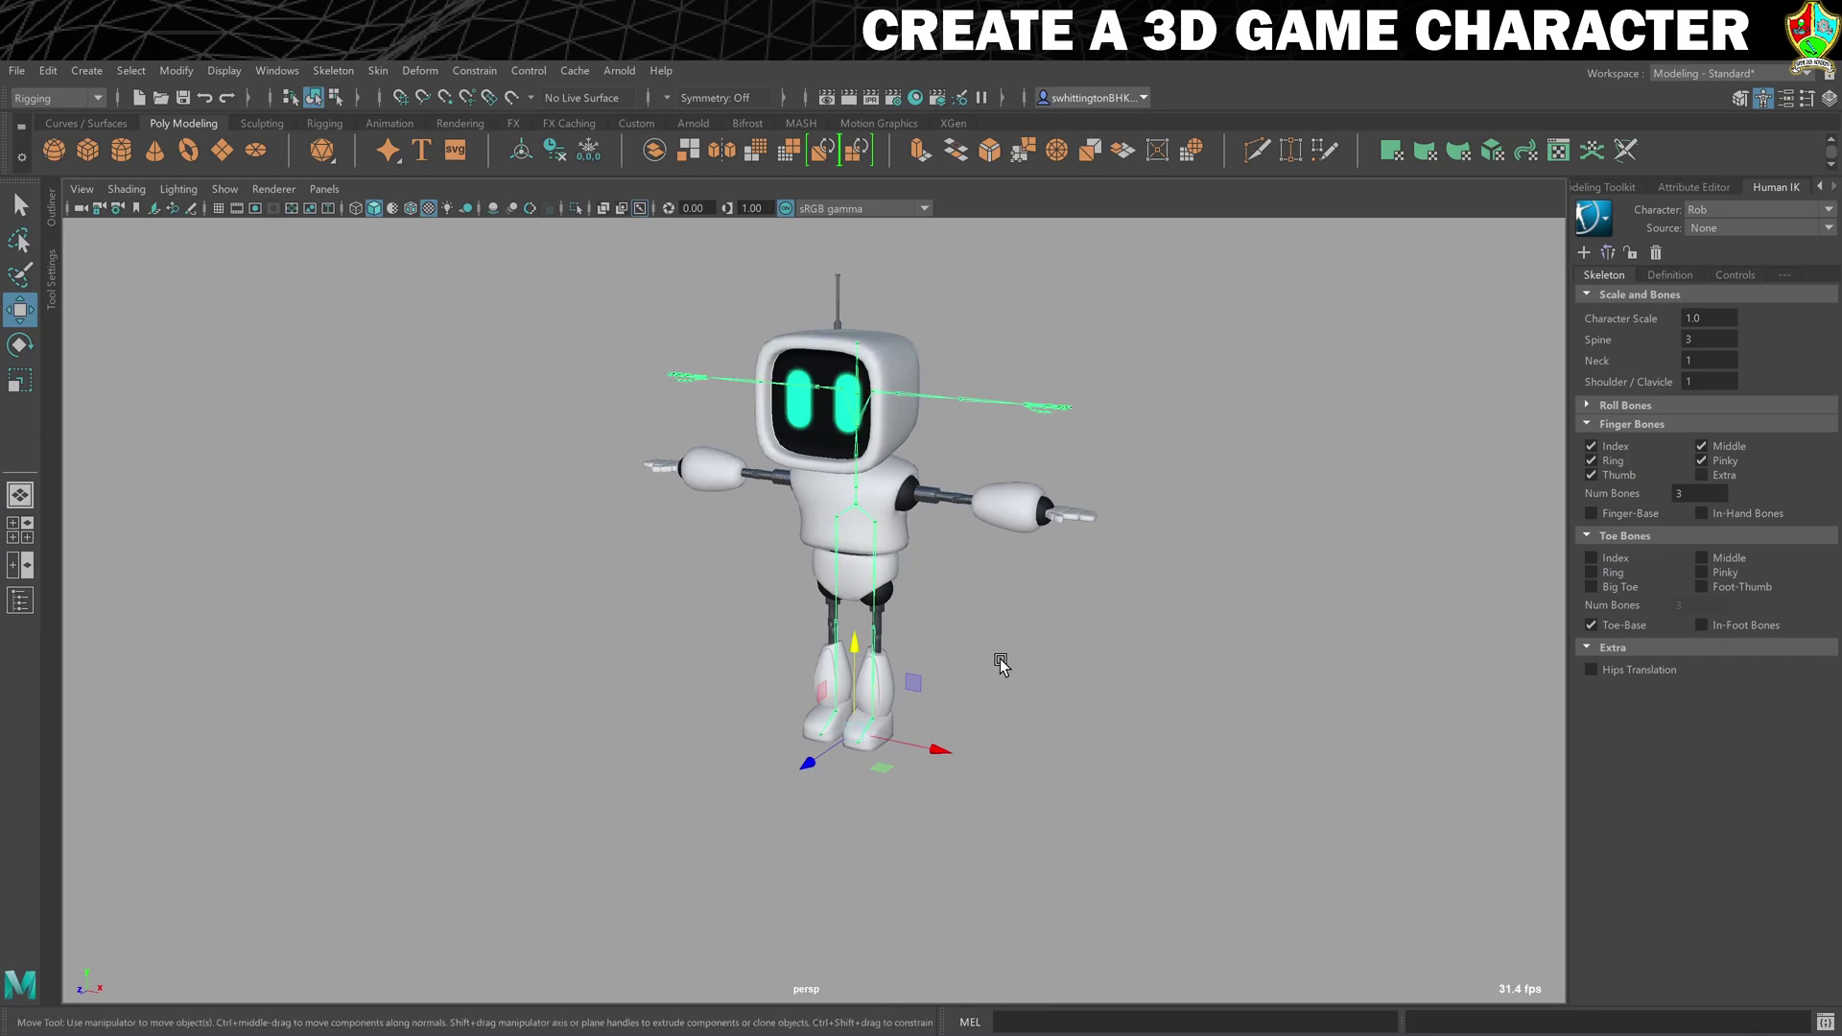
scroll(912, 707, "up", 2)
key("r")
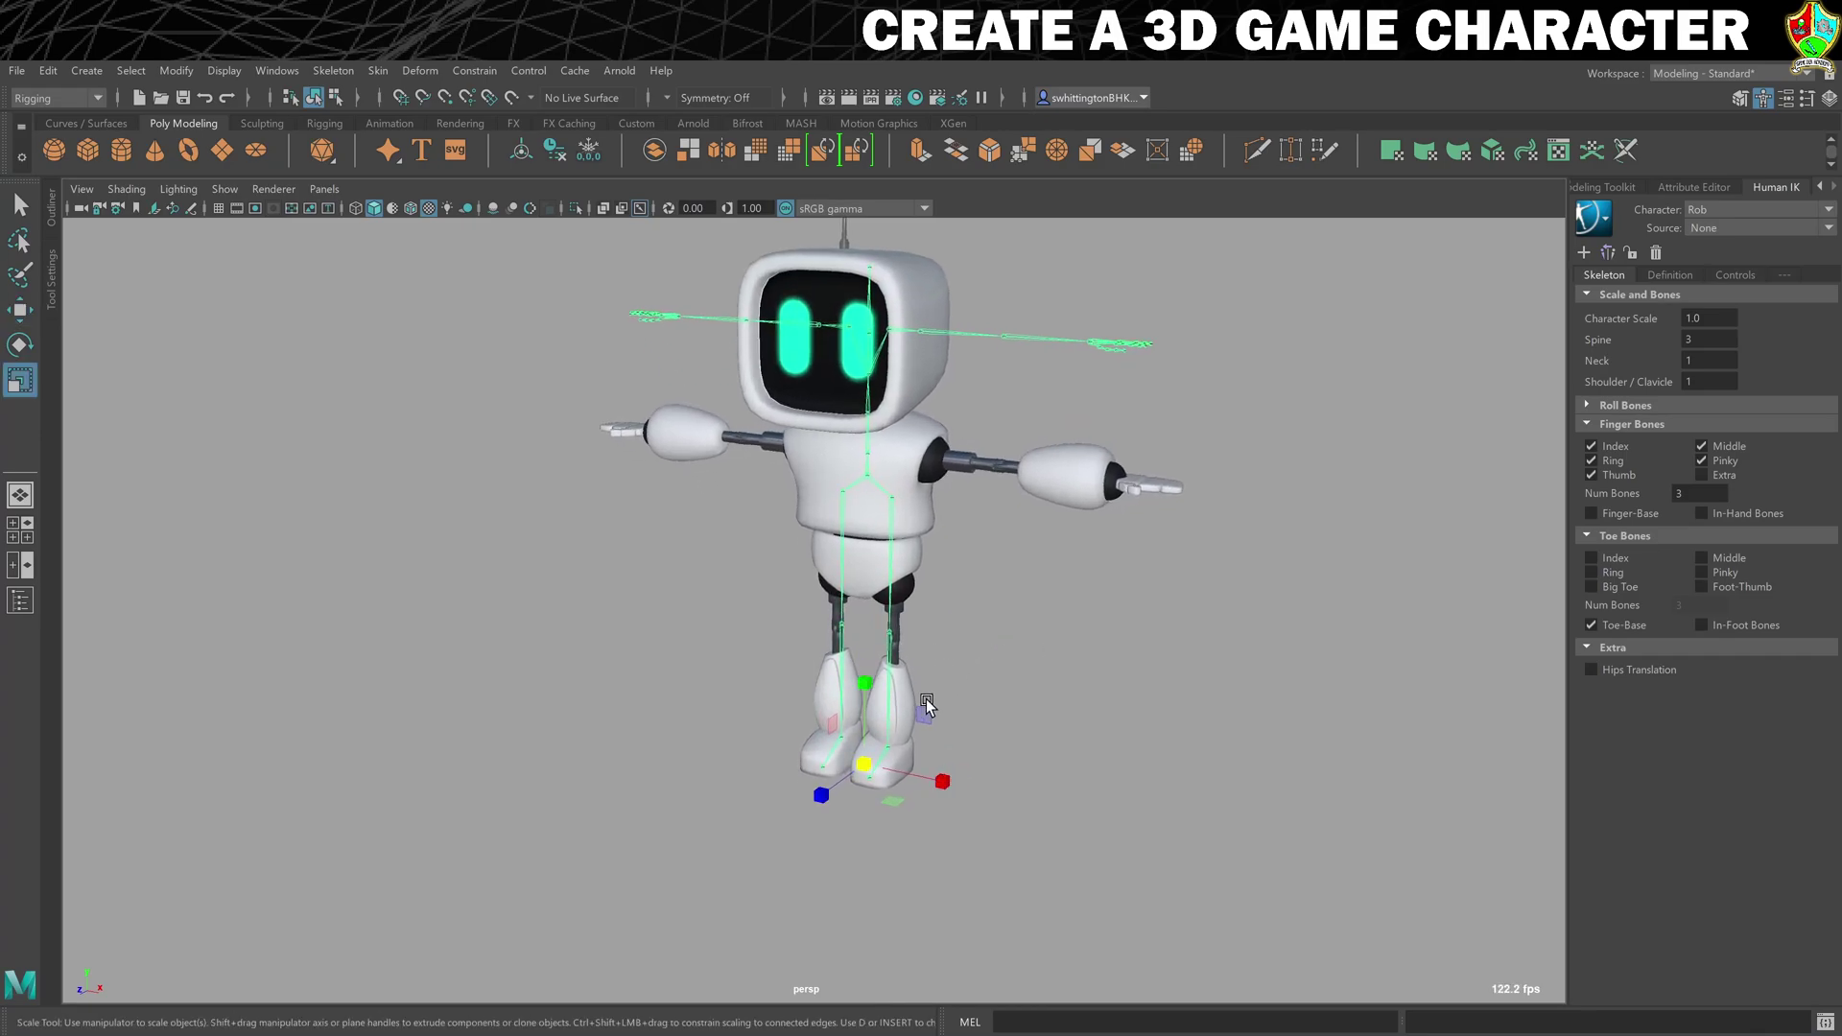
left_click_drag(857, 766, 741, 799)
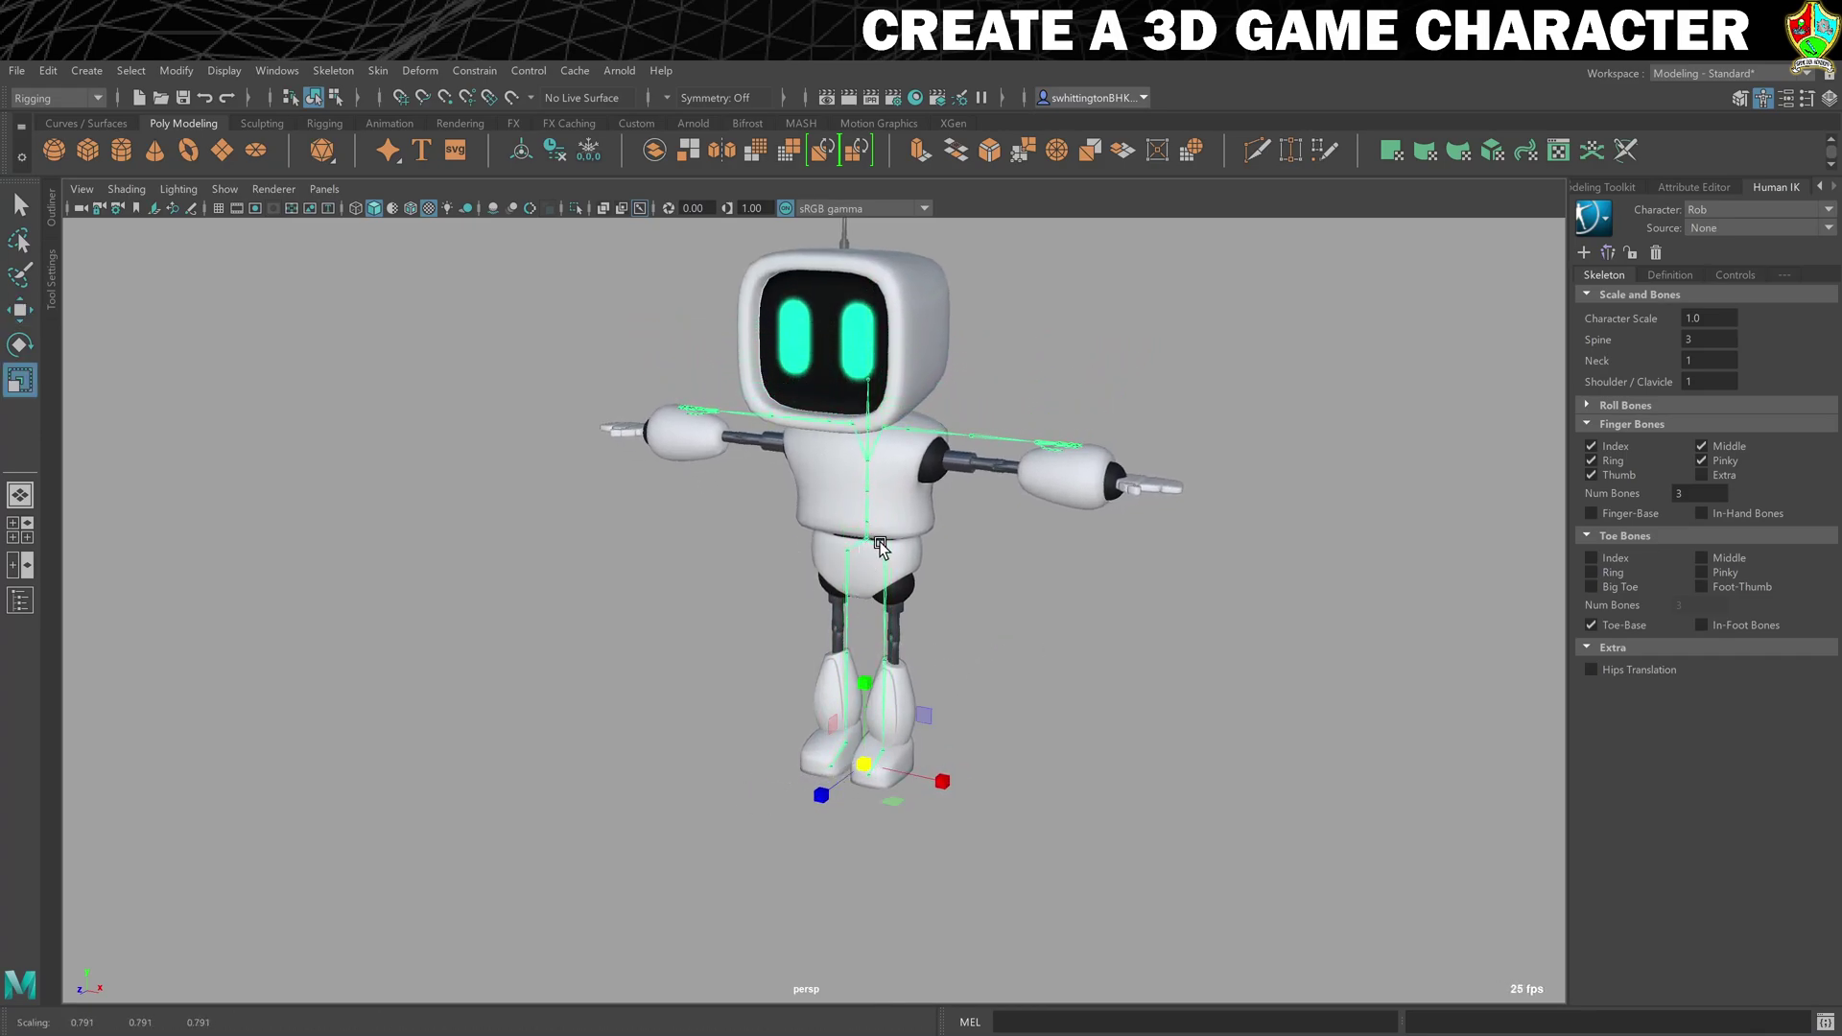
Step: In the front view, scale the whole skeleton down further to about 0.73 so its arms match the robot's arm height
key("space")
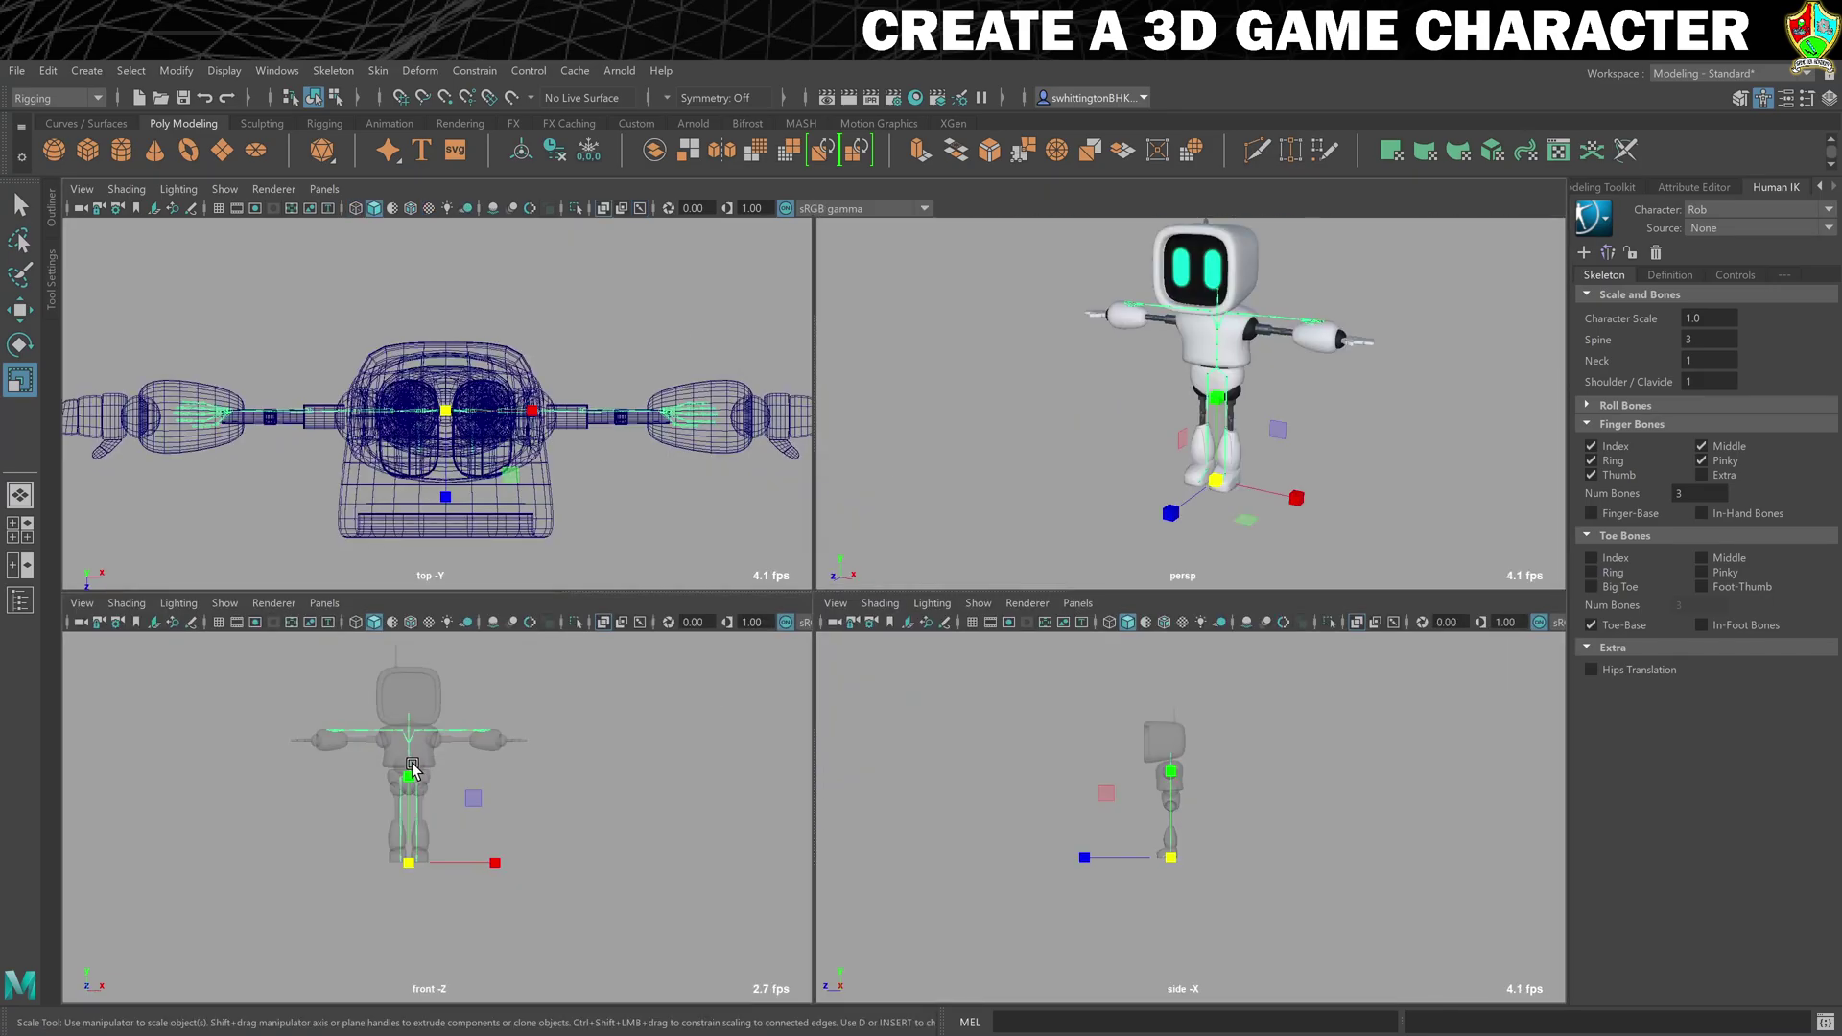
key("space")
scroll(700, 570, "up", 2)
scroll(719, 590, "up", 2)
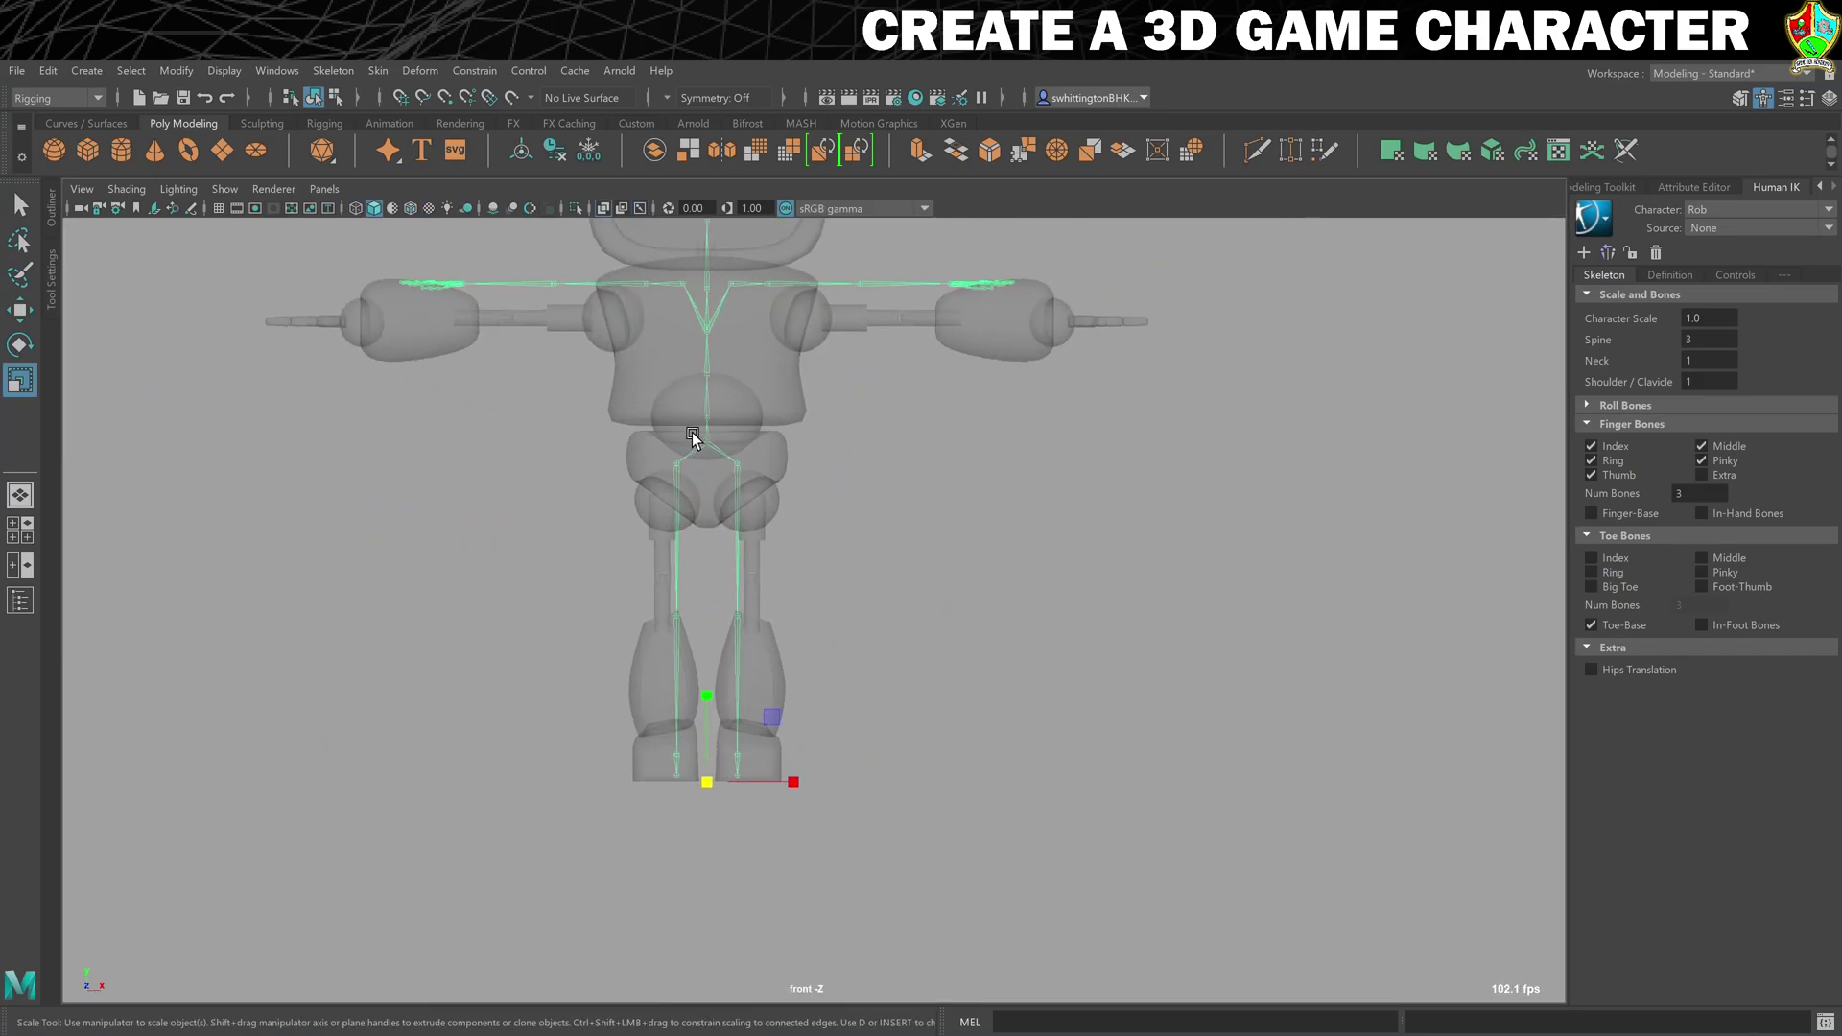
left_click_drag(707, 782, 659, 791)
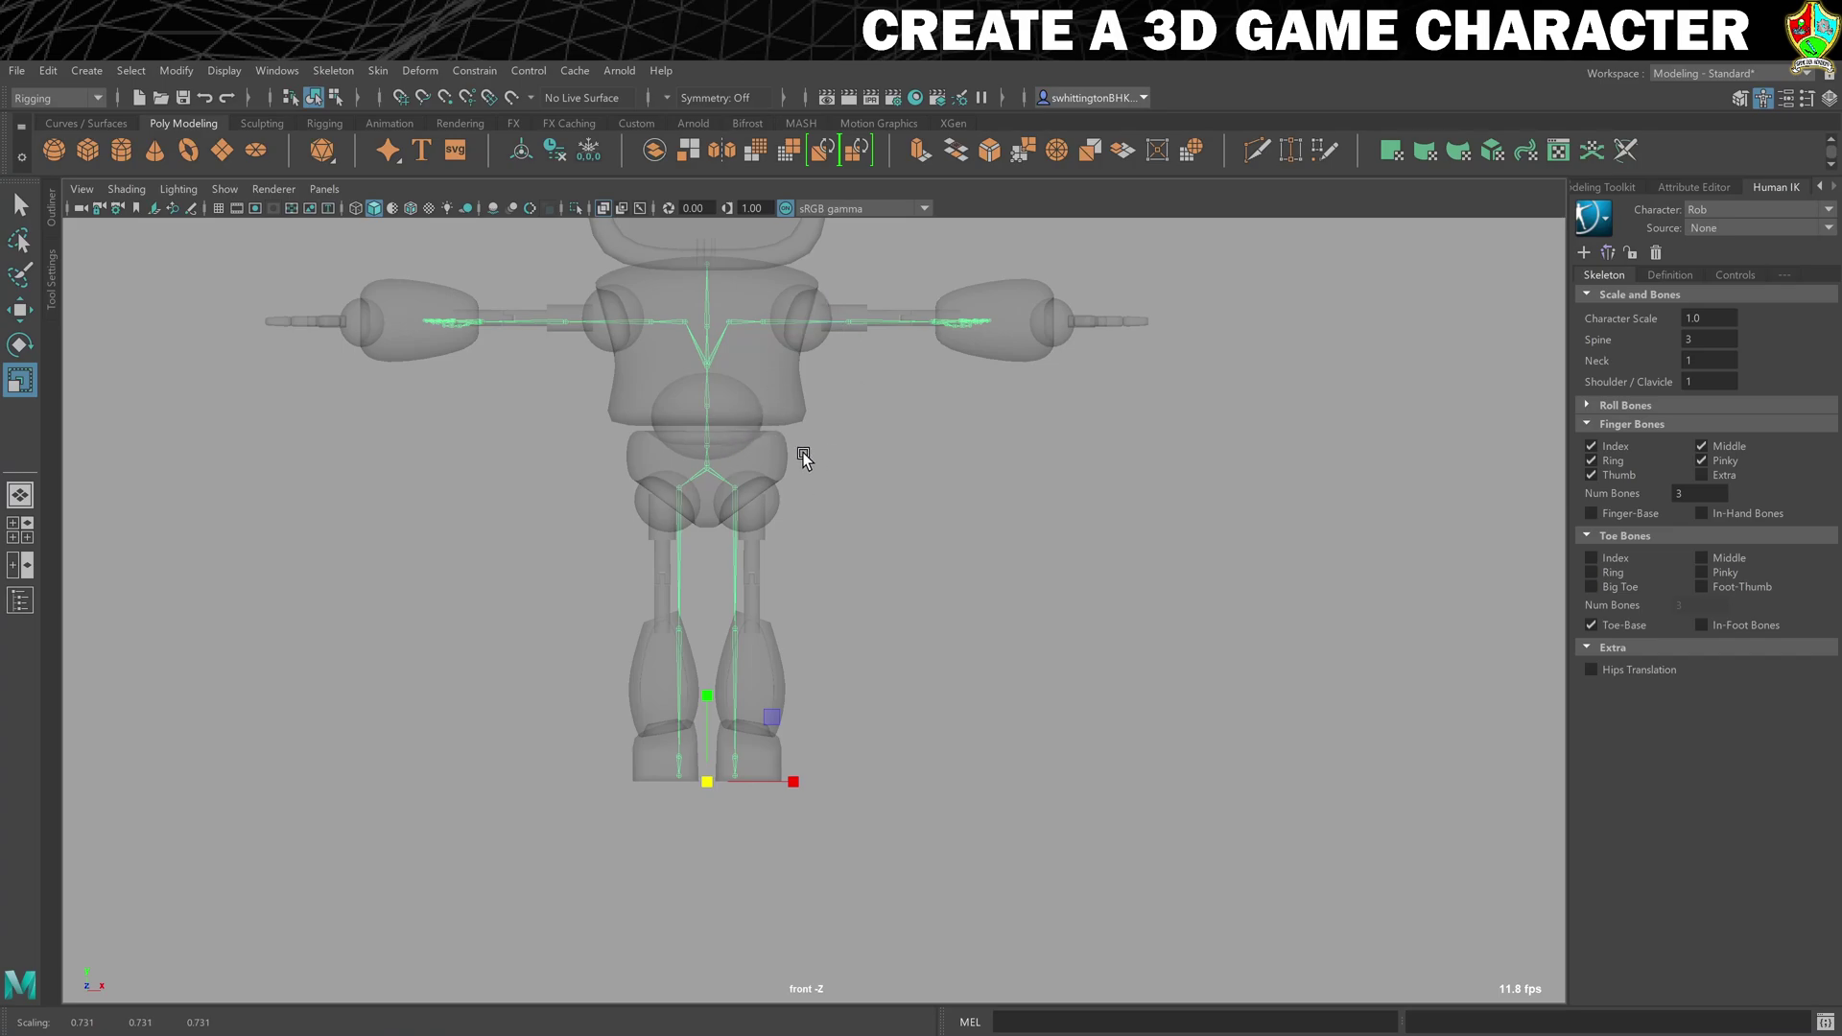
Step: Set the skeleton's number of spine bones to 1
right_click_drag(803, 455, 1097, 687, "alt")
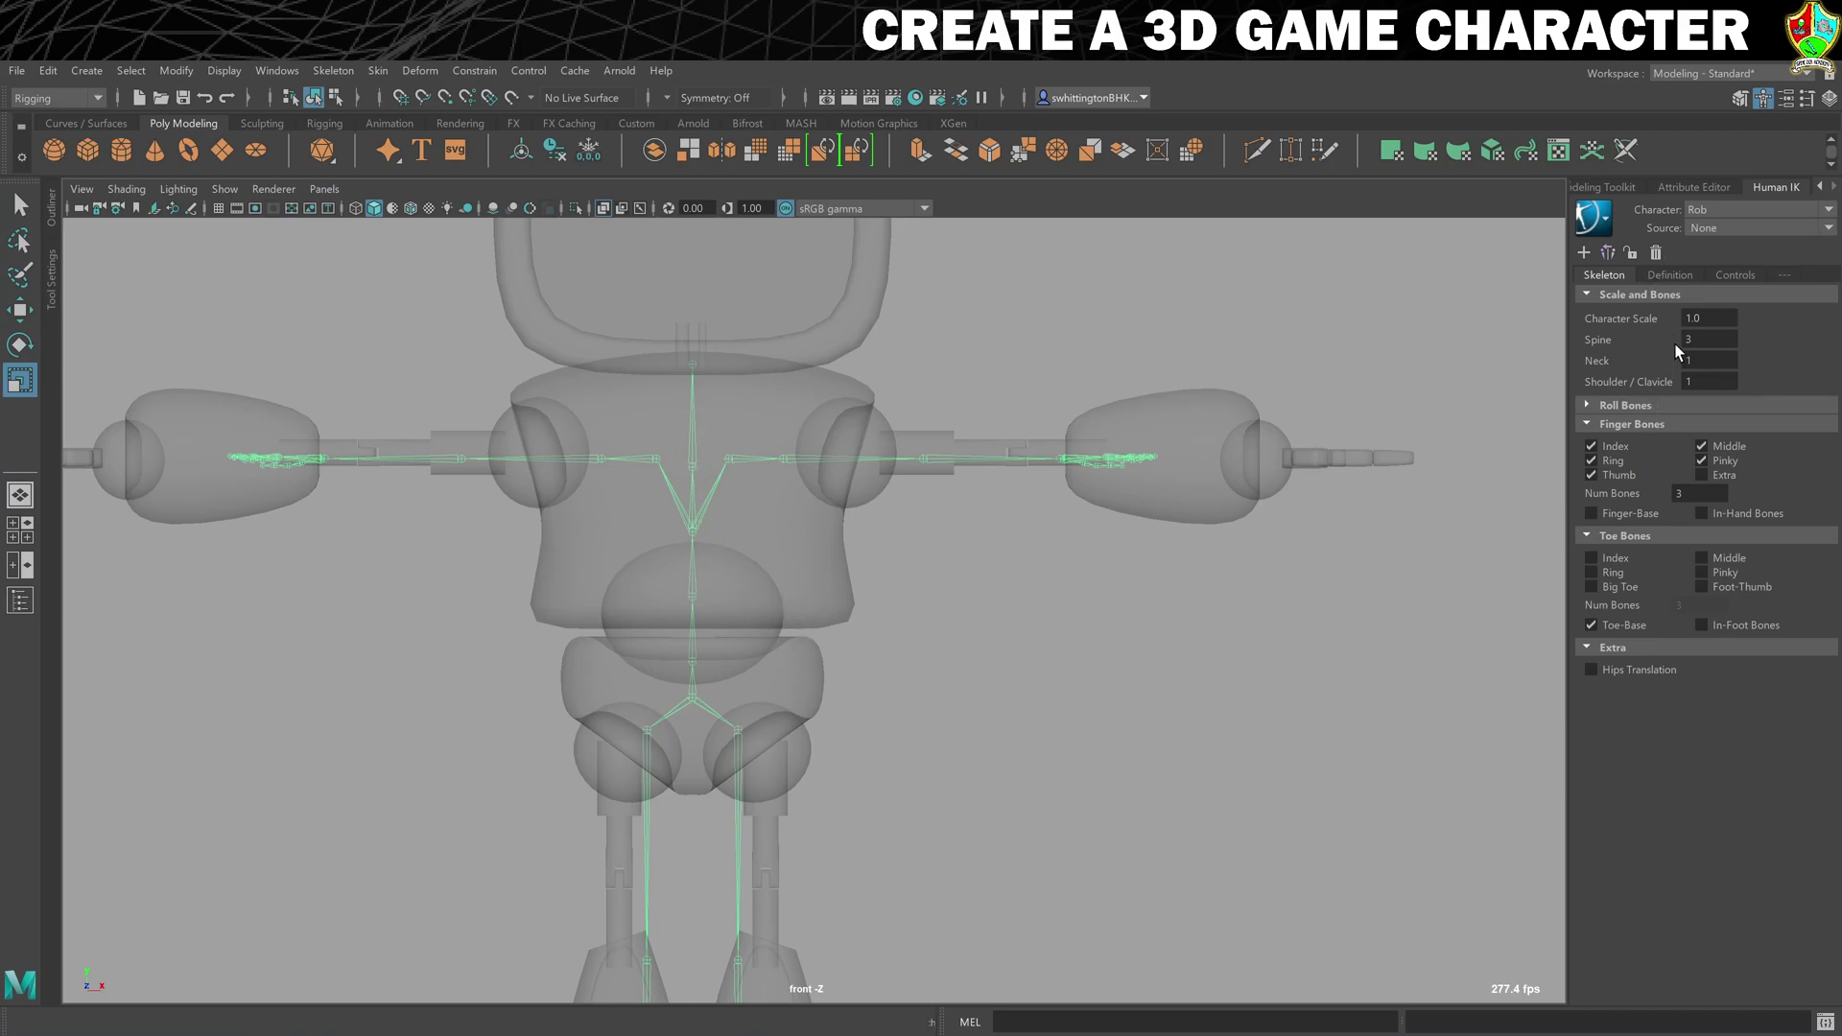
left_click(1708, 339)
type("1")
key("Return")
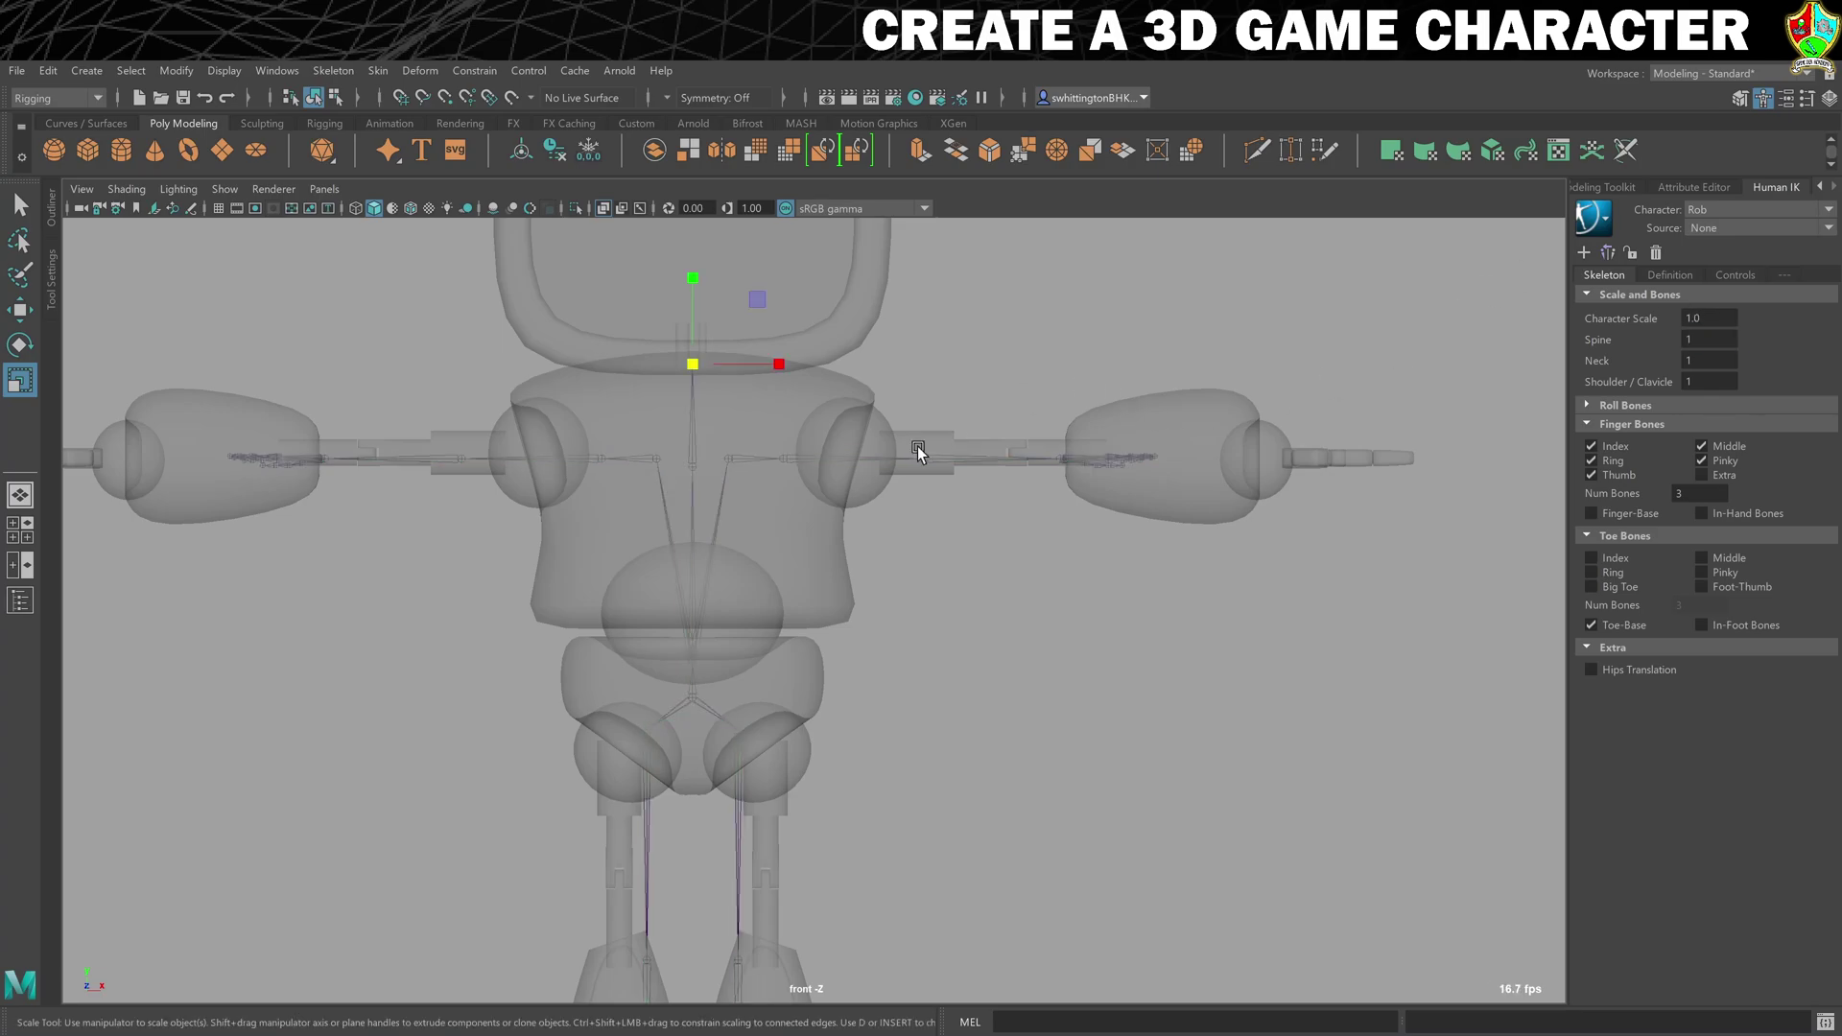
Step: Select the spine joint above the hips and move it up to the robot's waist, at about 82.2 cm in Y
left_click(689, 698)
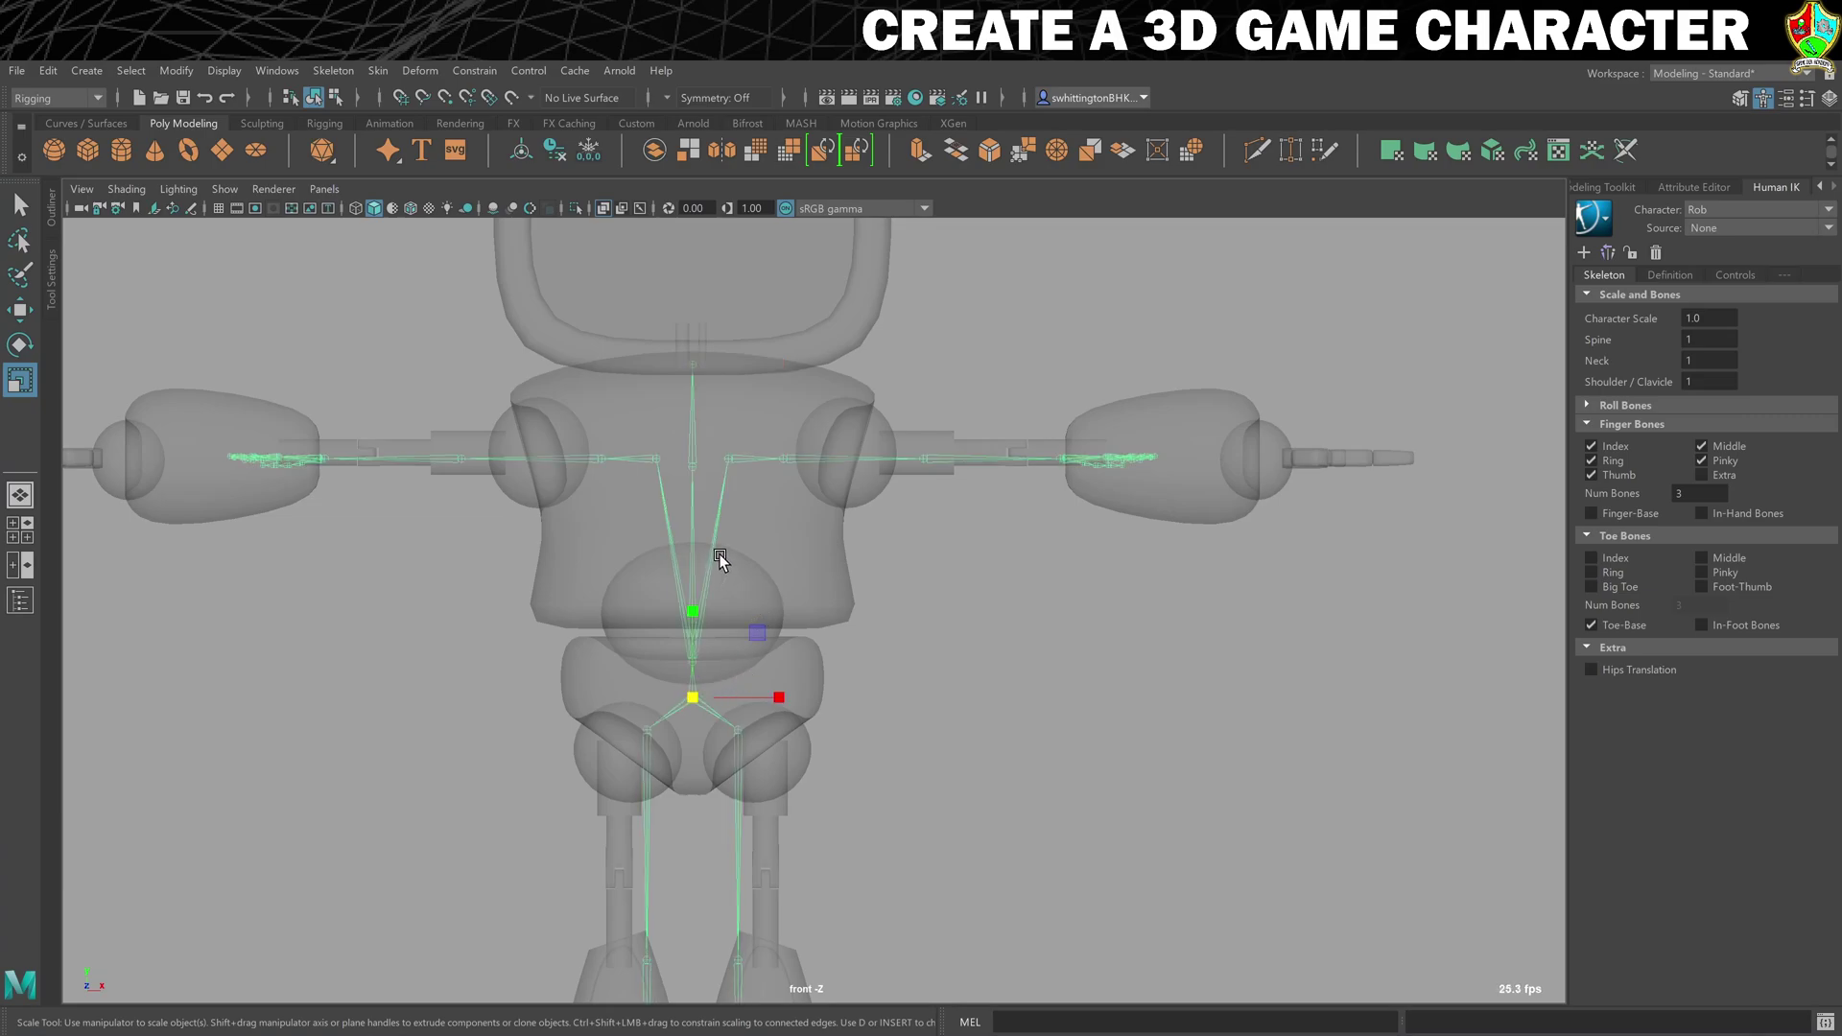
left_click(990, 627)
left_click(691, 658)
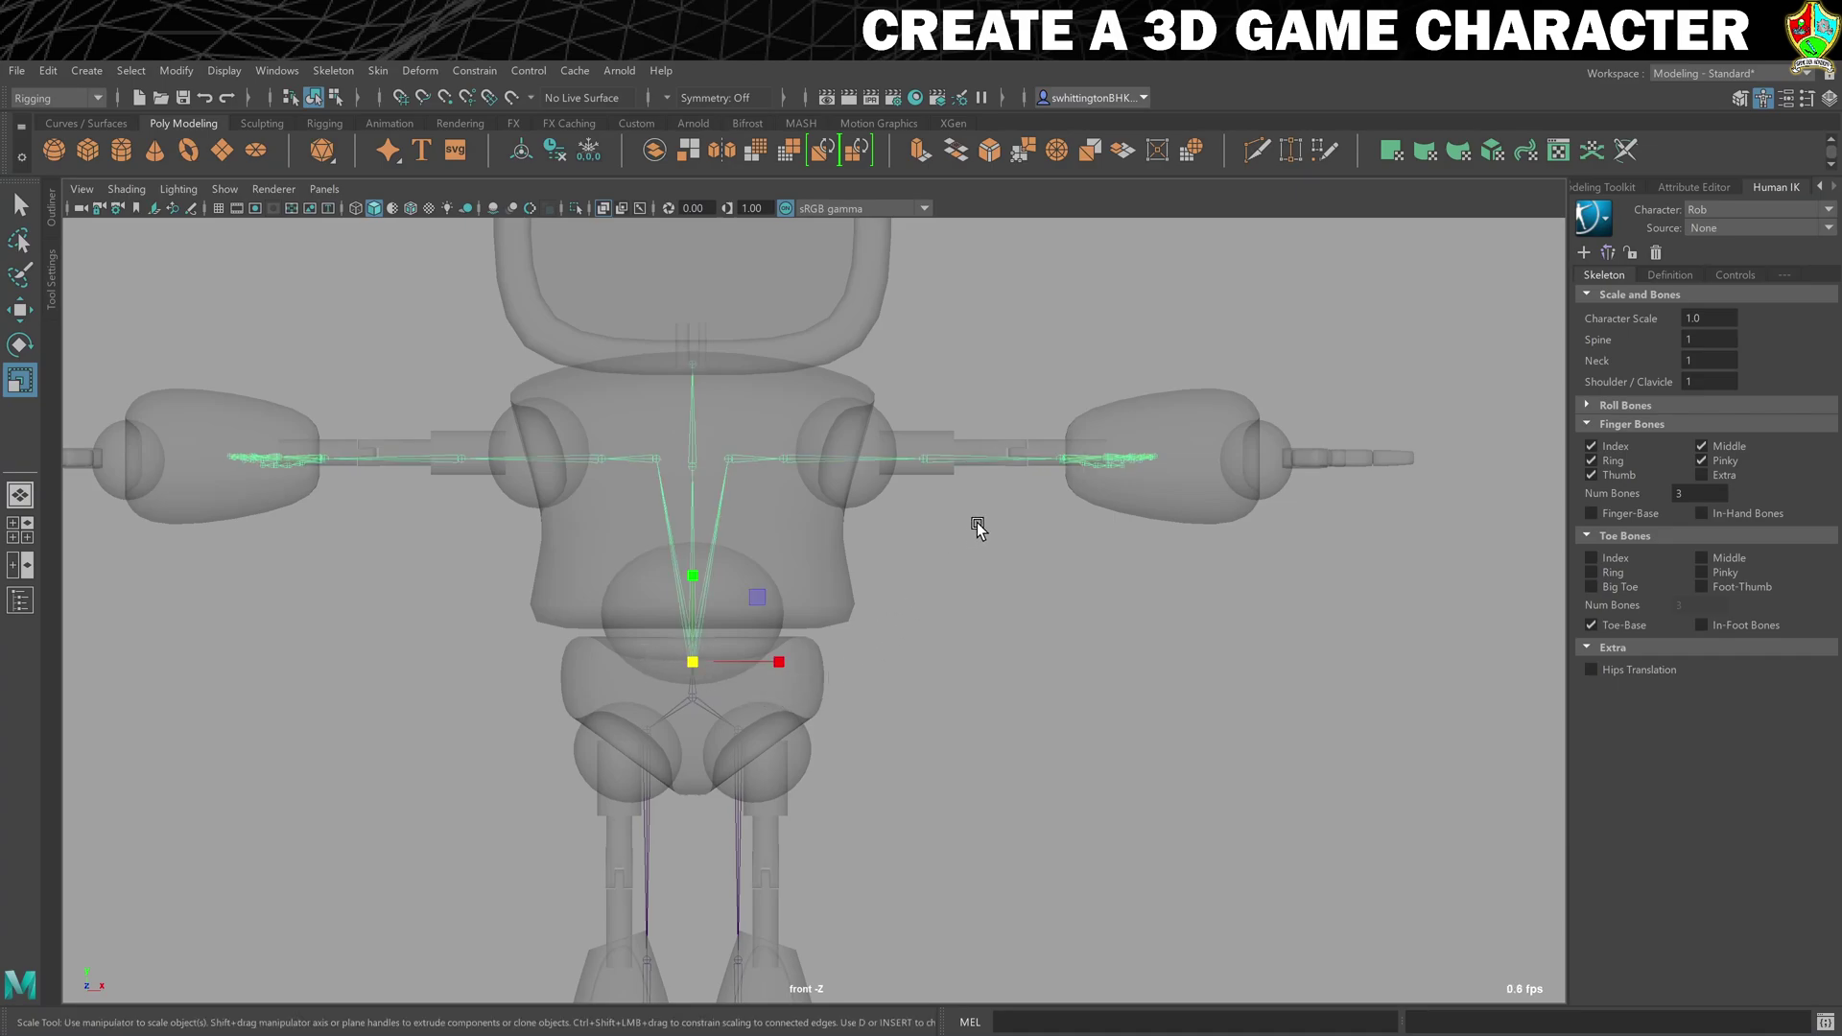
key("w")
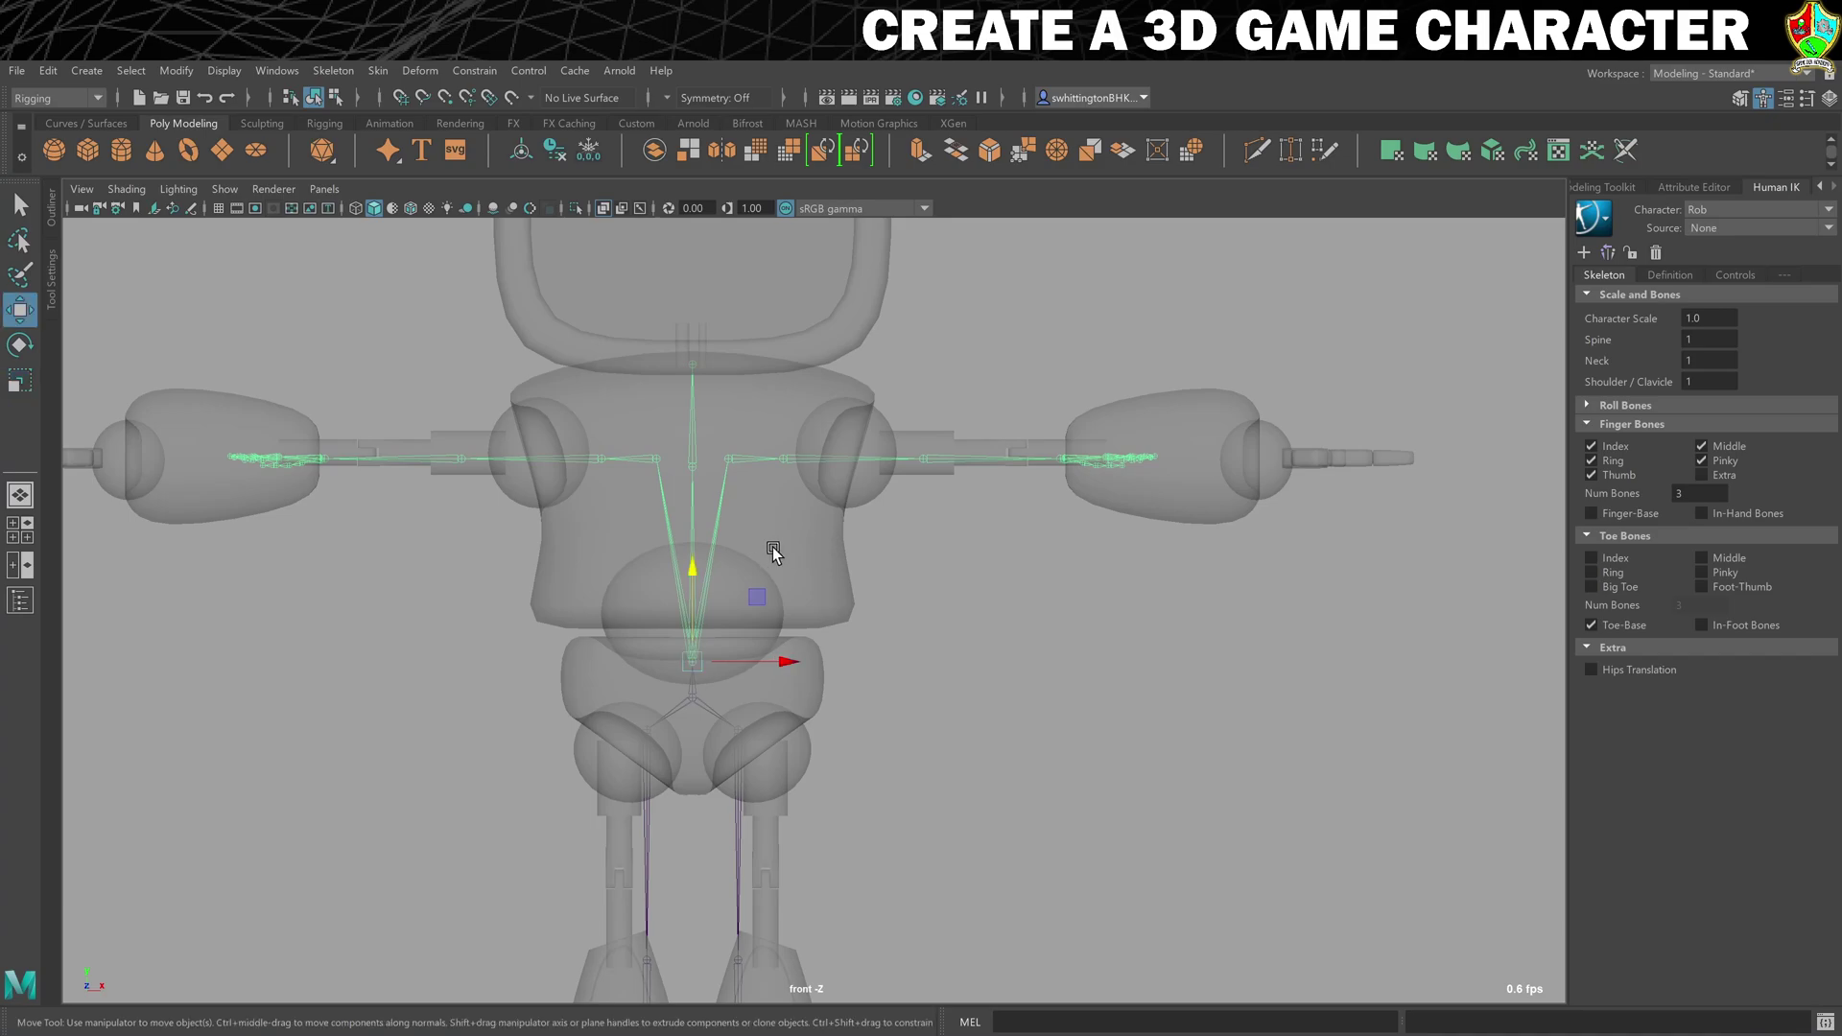
left_click_drag(691, 573, 704, 539)
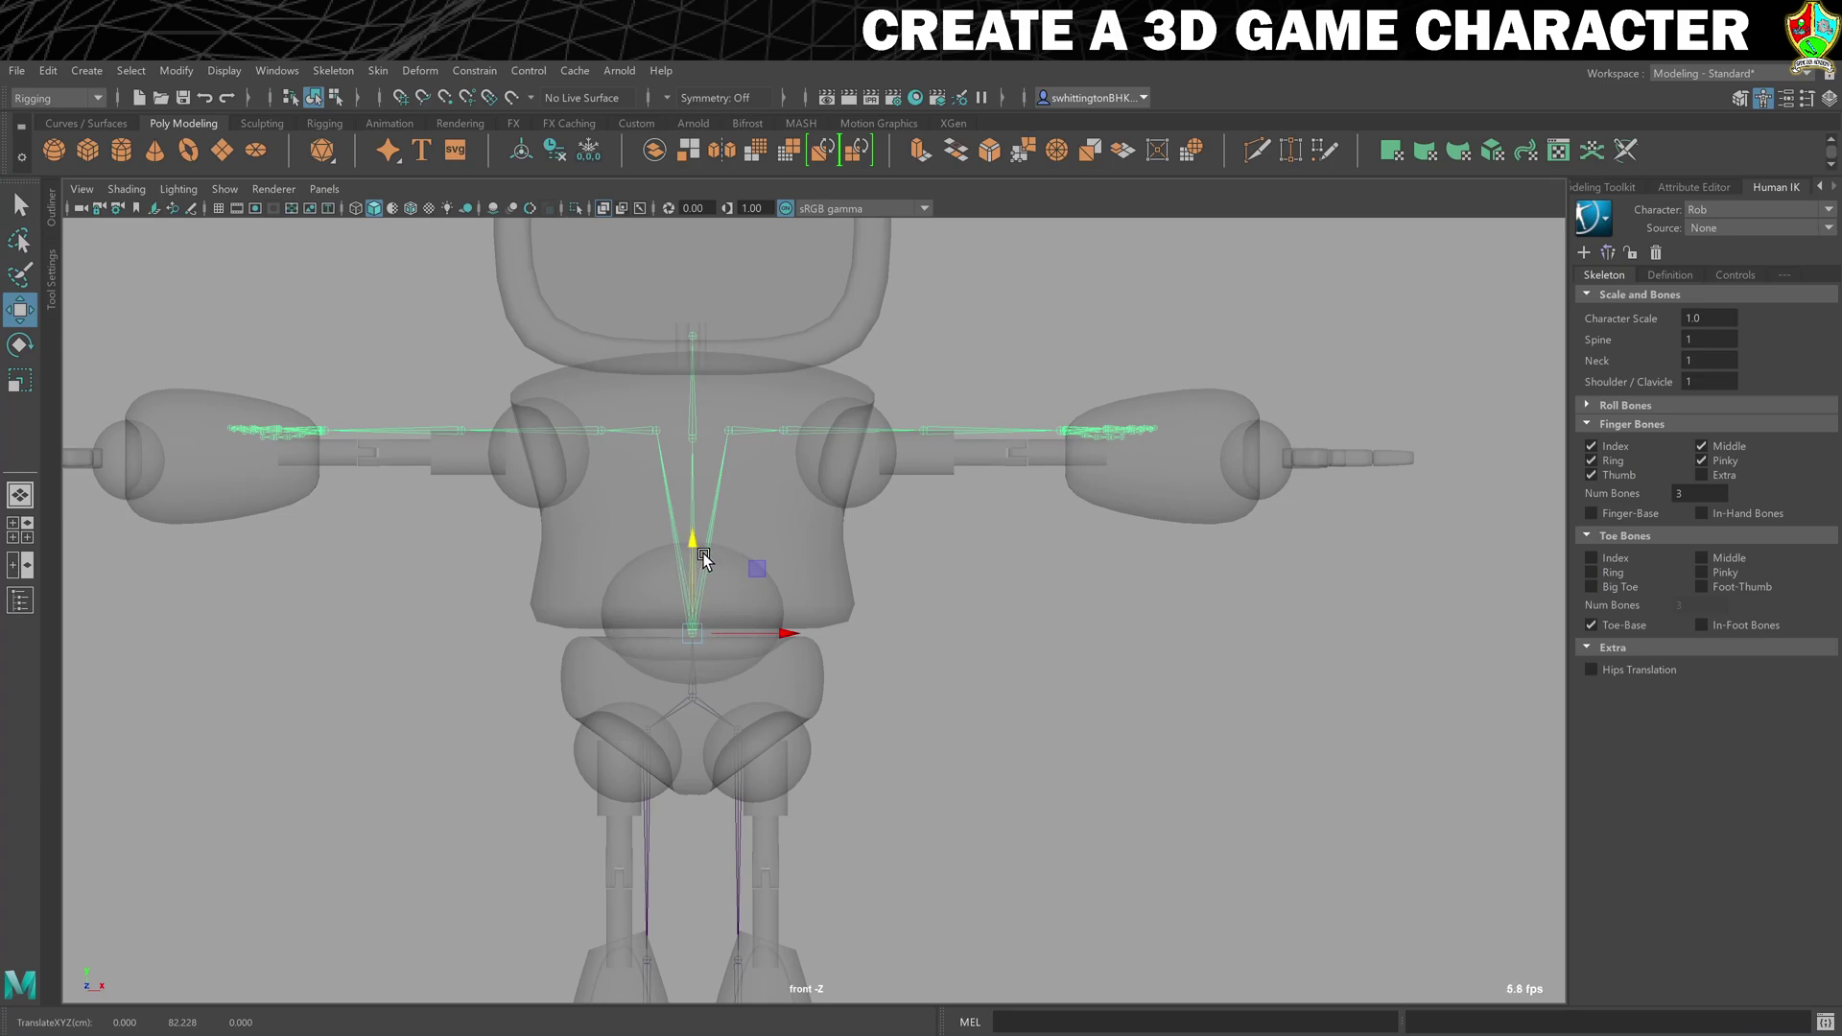
Step: Move the robot's left clavicle joint up and outward in the chest, to about X 12.5 and Y 115.8 cm
scroll(712, 578, "up", 3)
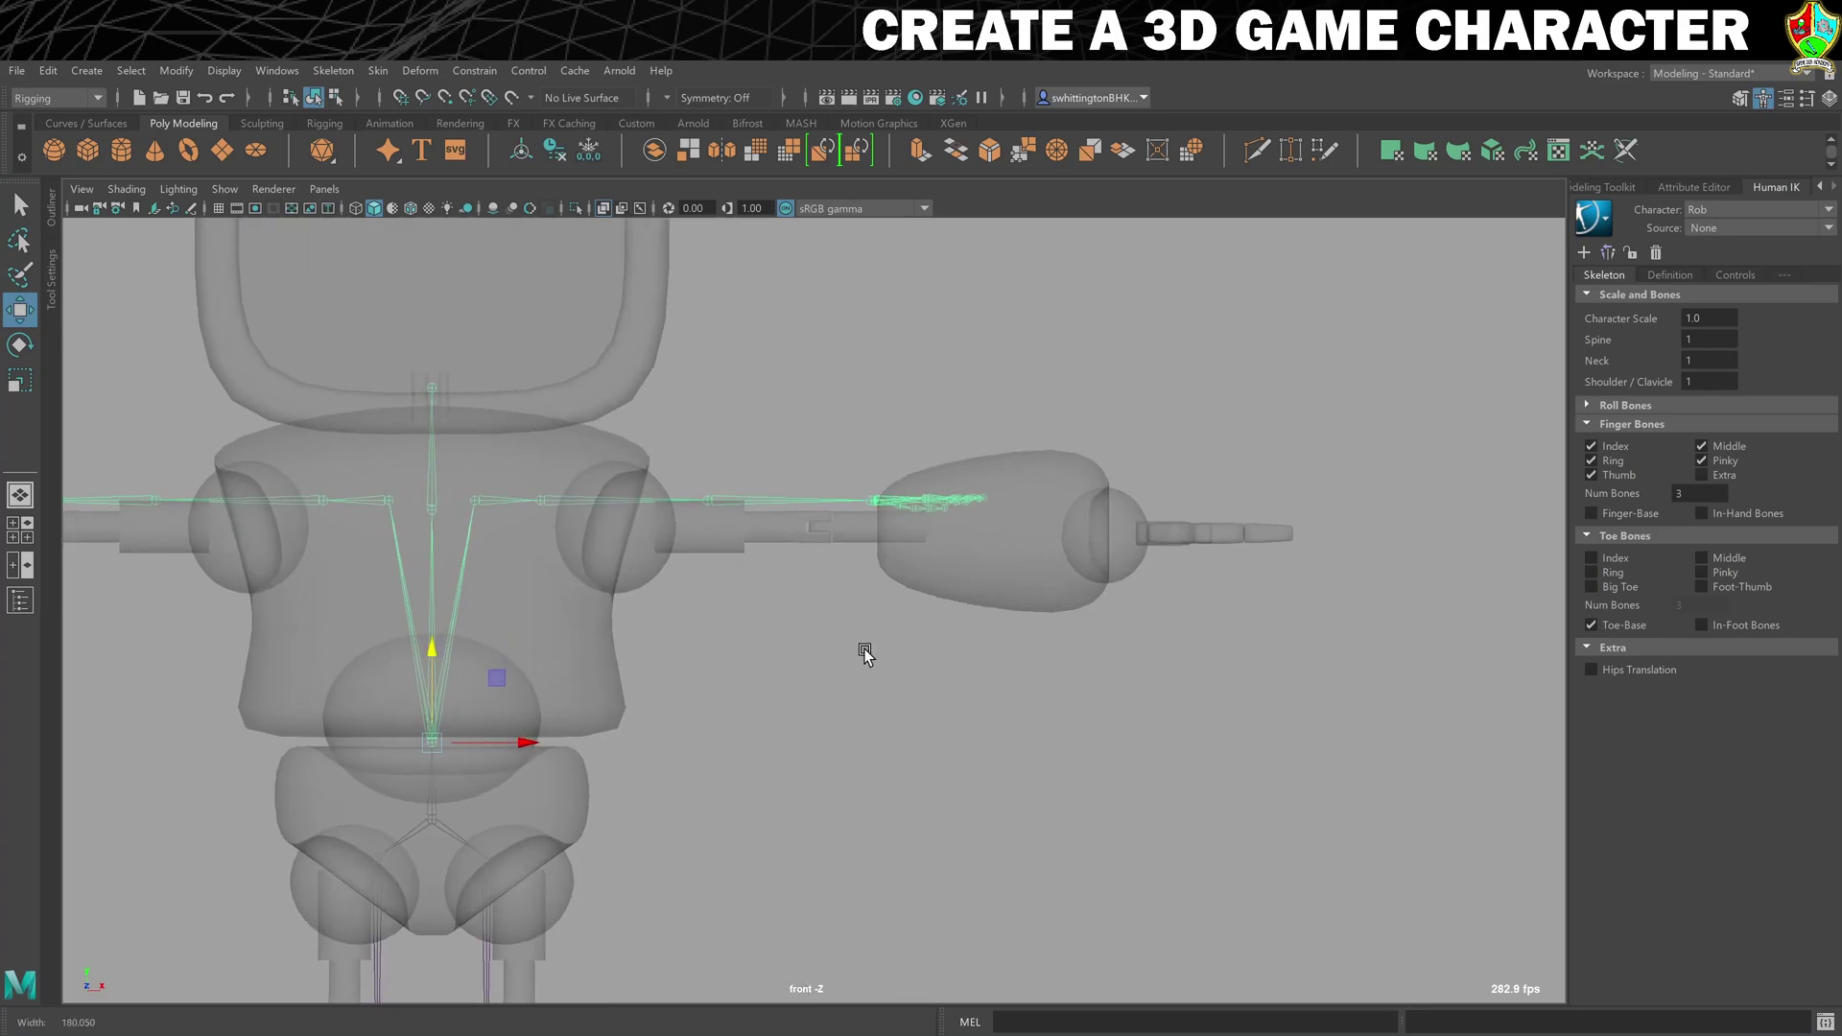
middle_click_drag(708, 647, 909, 655, "alt")
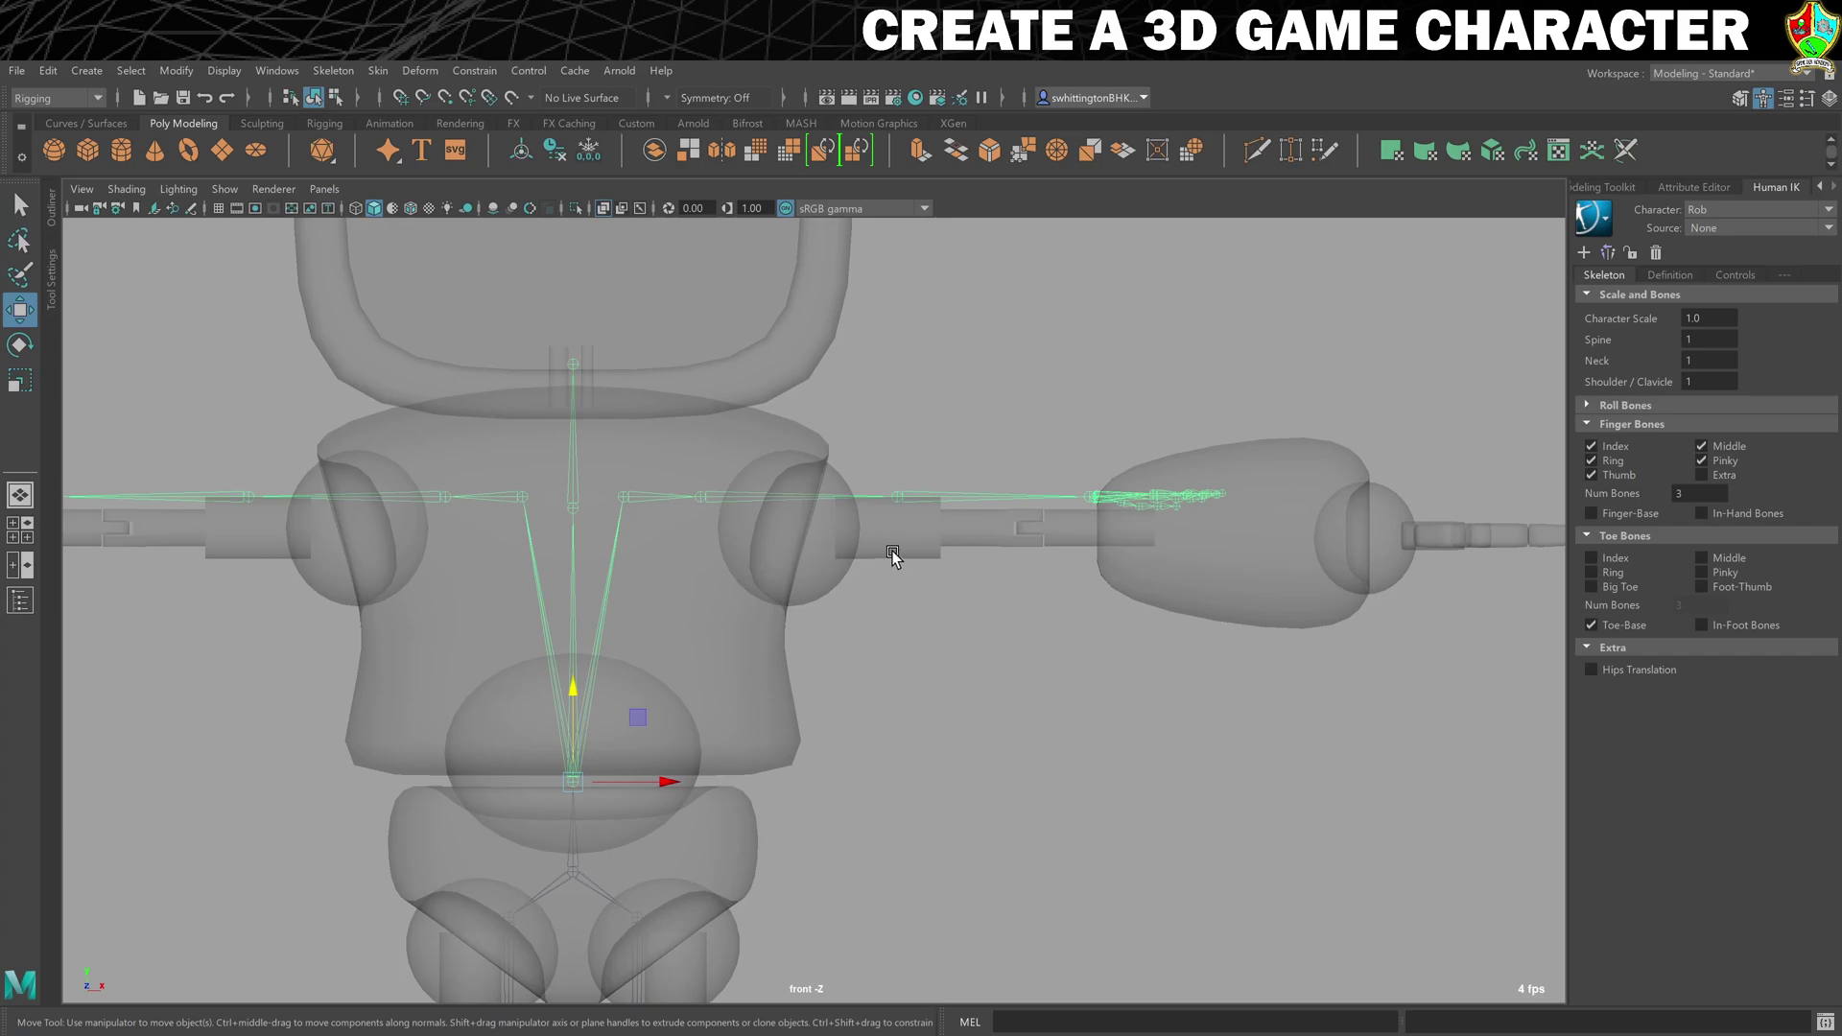
left_click(622, 496)
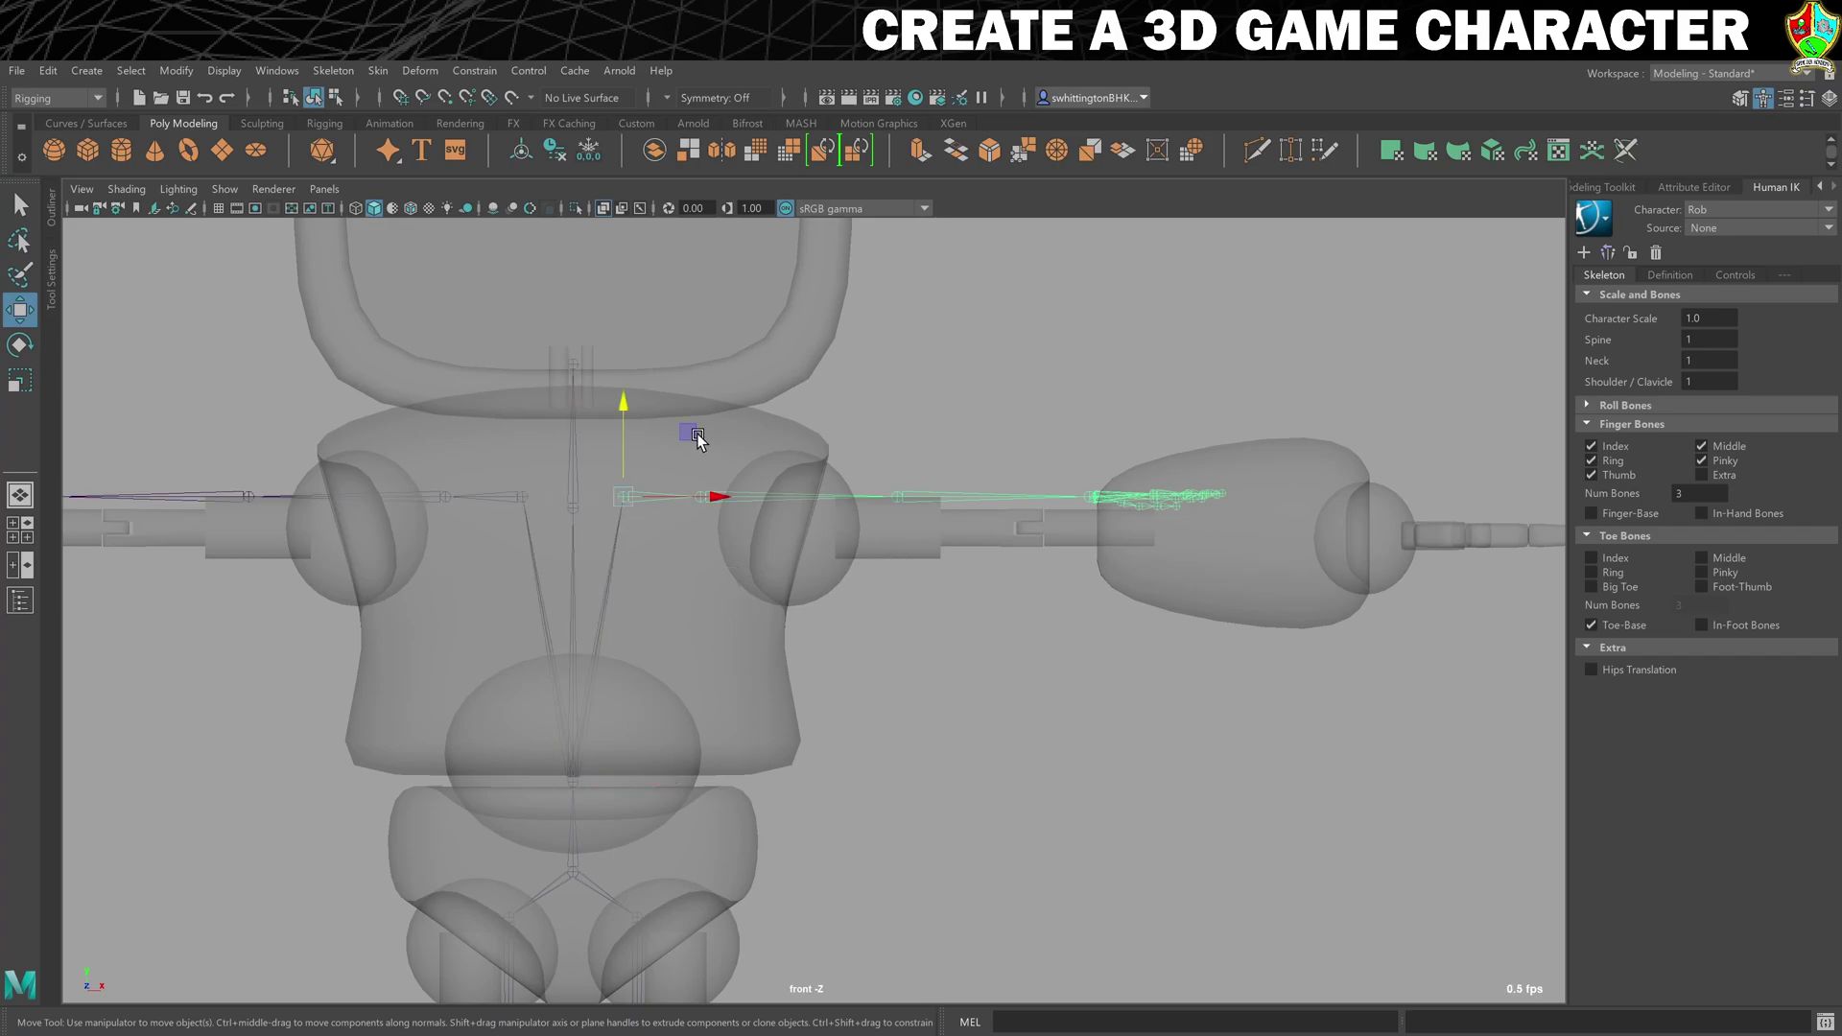
left_click_drag(688, 434, 762, 387)
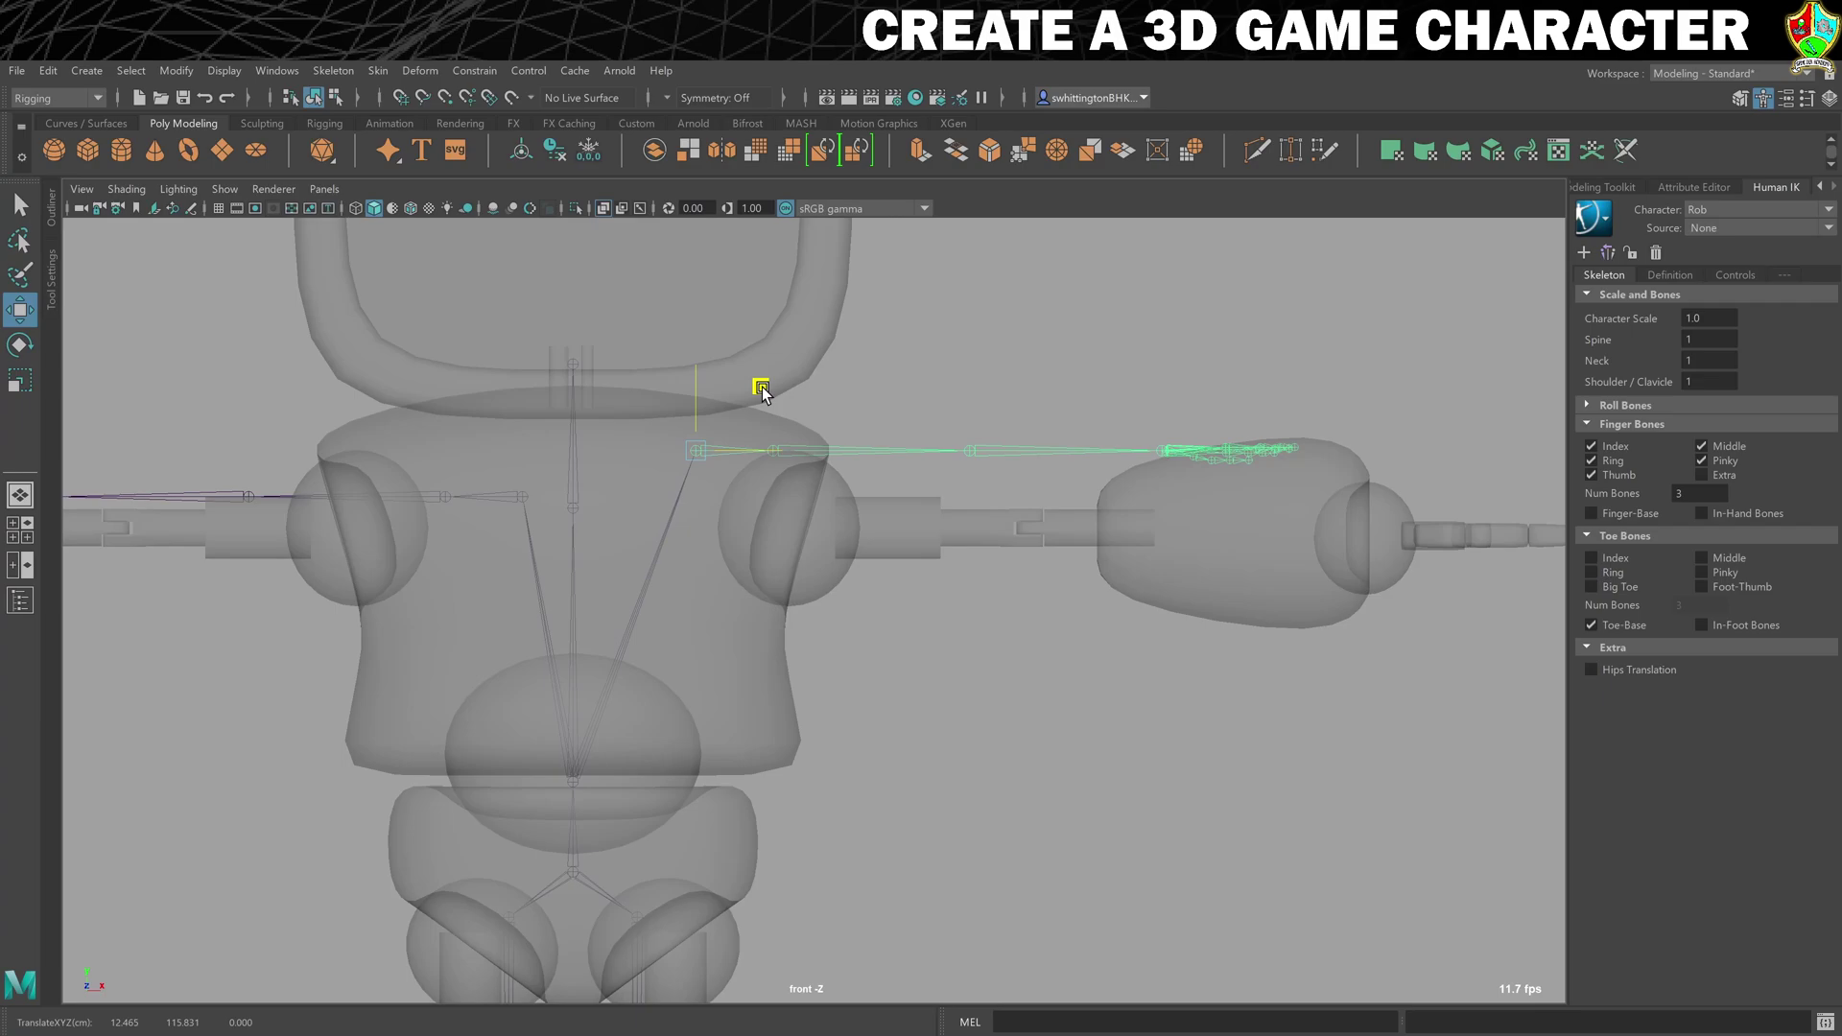
Step: Move the left shoulder joint down into the centre of the shoulder ball, at about X 22.9 and Y 108.1 cm
left_click(777, 455)
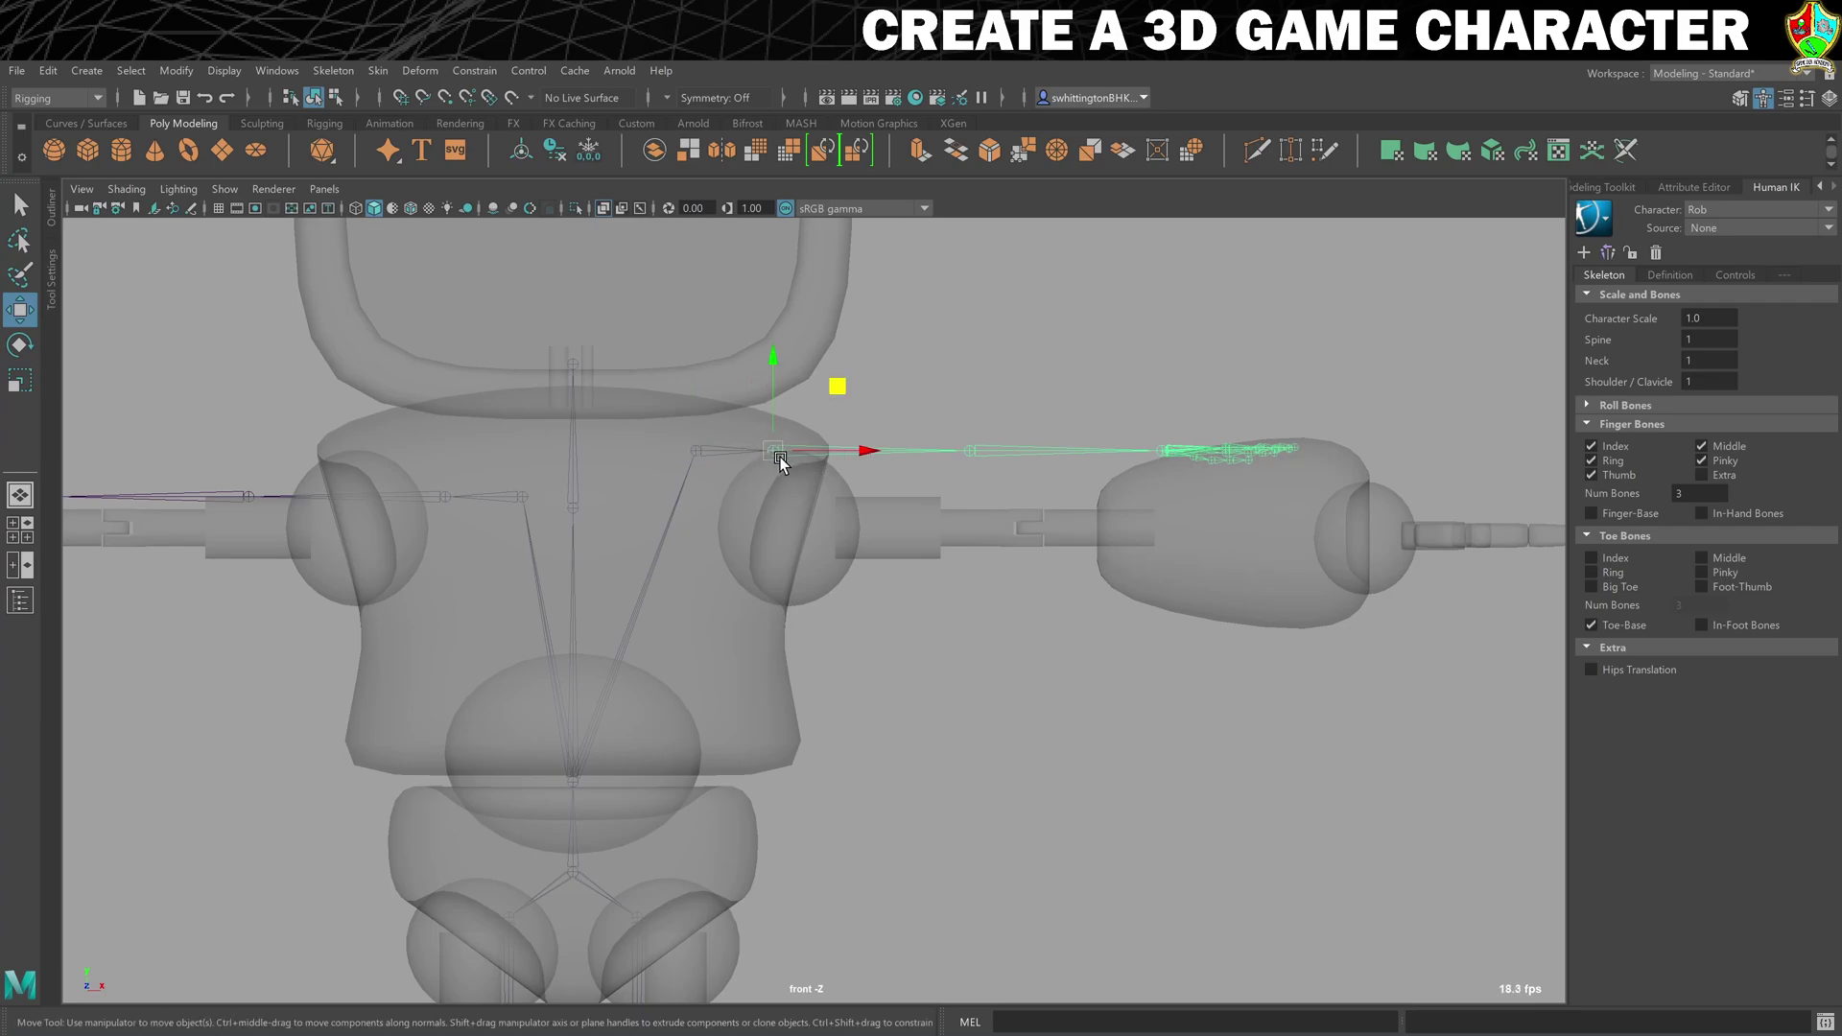
left_click_drag(838, 387, 864, 468)
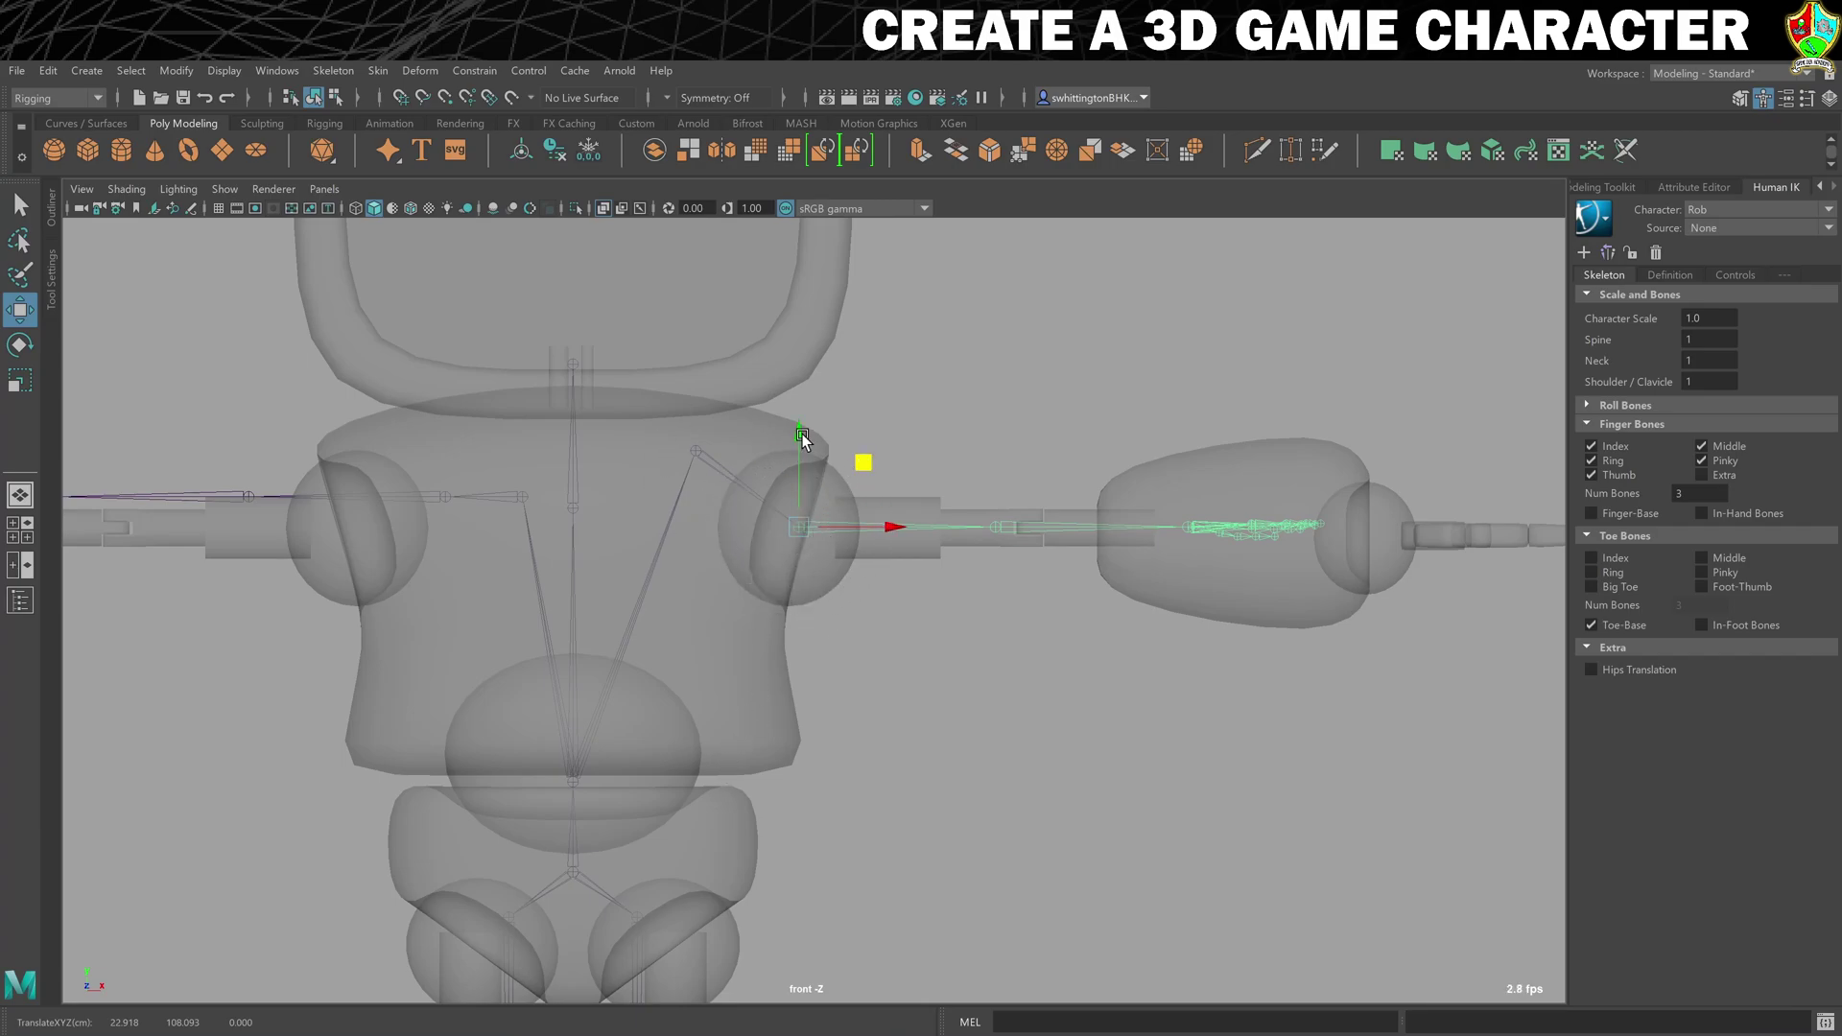
scroll(1026, 554, "up", 1)
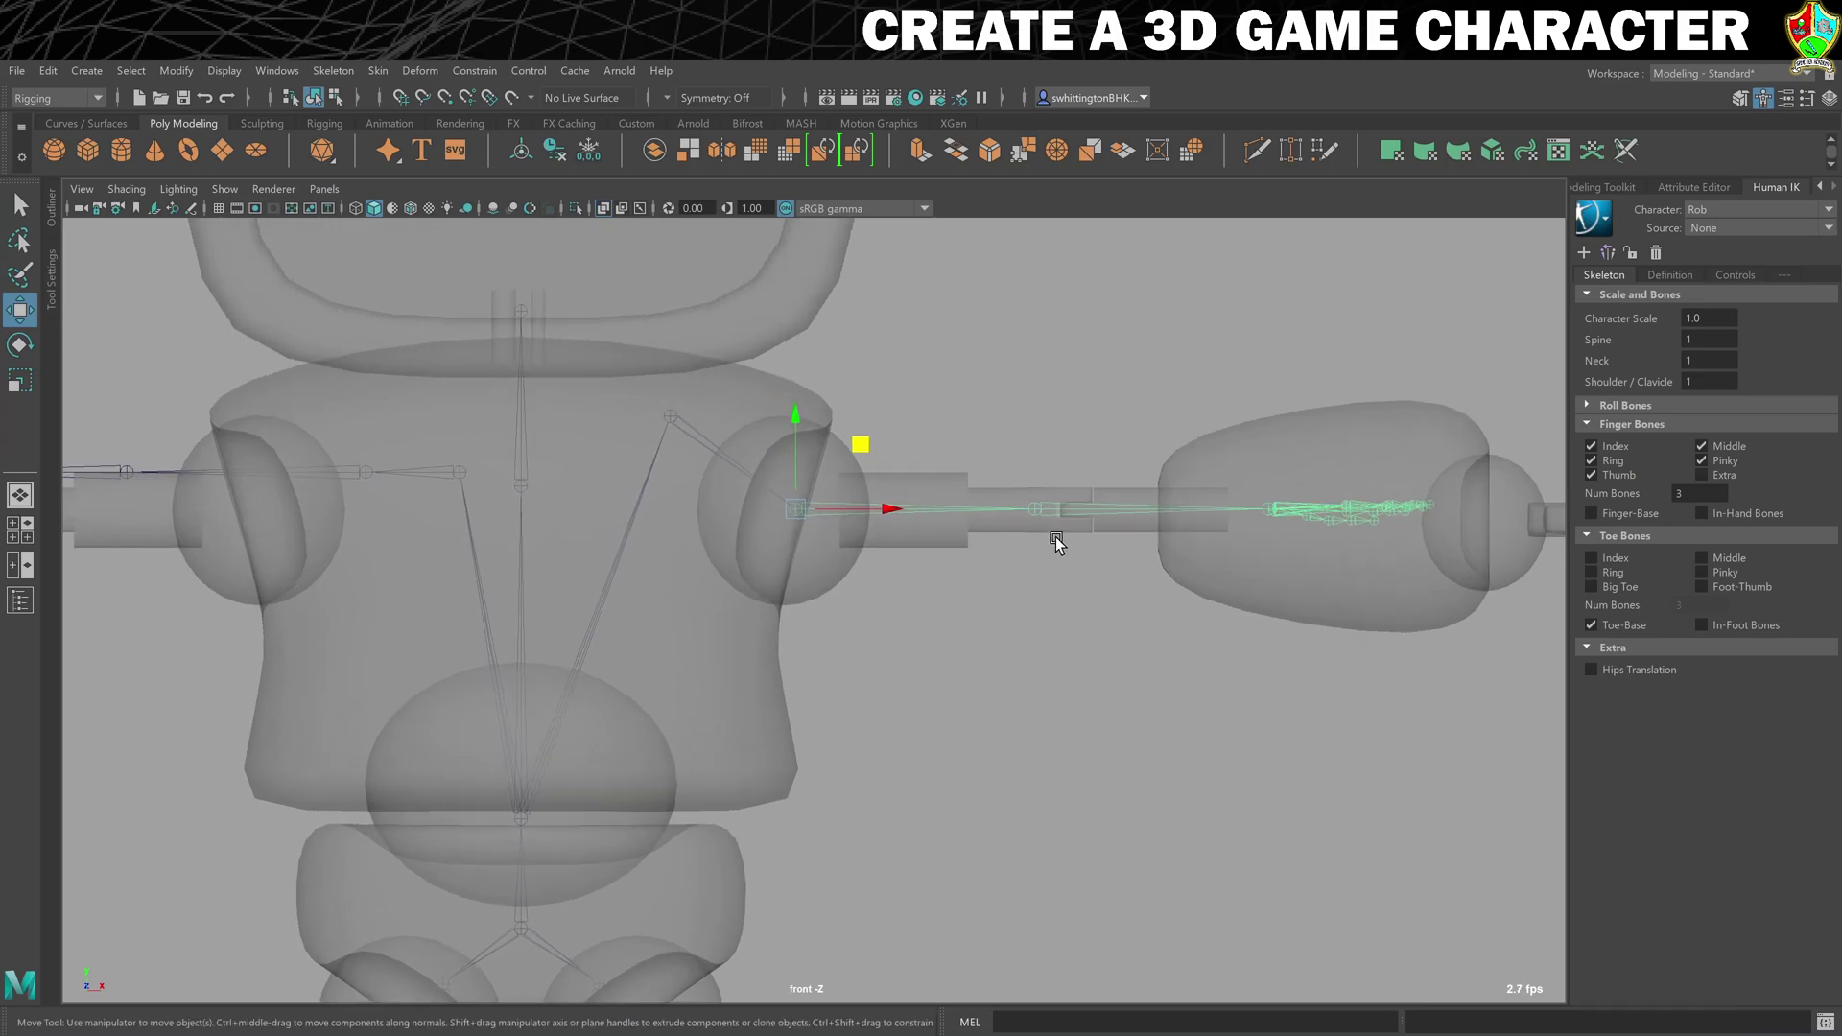
Step: Move the left elbow joint outward into the arm's elbow hinge, at about X 46.4 cm
middle_click_drag(1053, 537, 811, 593, "alt")
left_click(788, 565)
left_click_drag(867, 567, 918, 561)
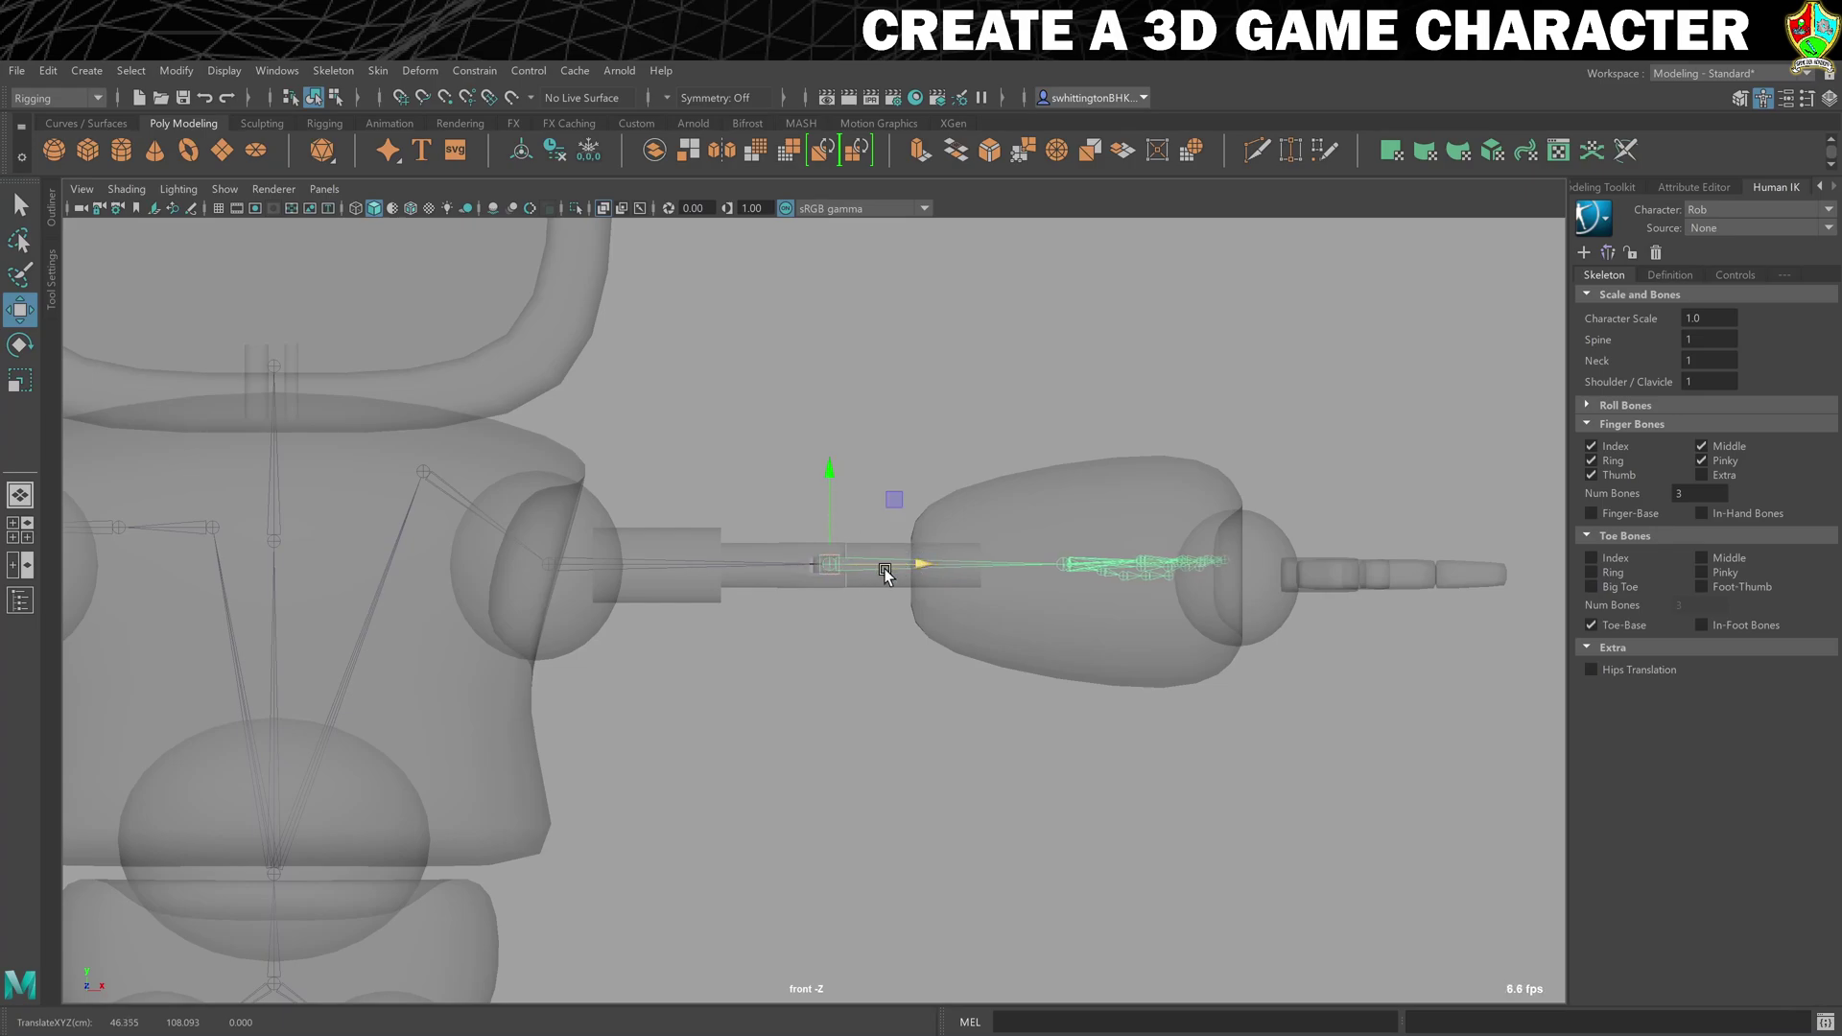
Step: Move the left hand joint outward and slightly down into the wrist ball, at about X 83.1 and Y 107.2 cm
scroll(1055, 582, "up", 1)
middle_click_drag(1147, 576, 773, 619, "alt")
scroll(773, 618, "up", 1)
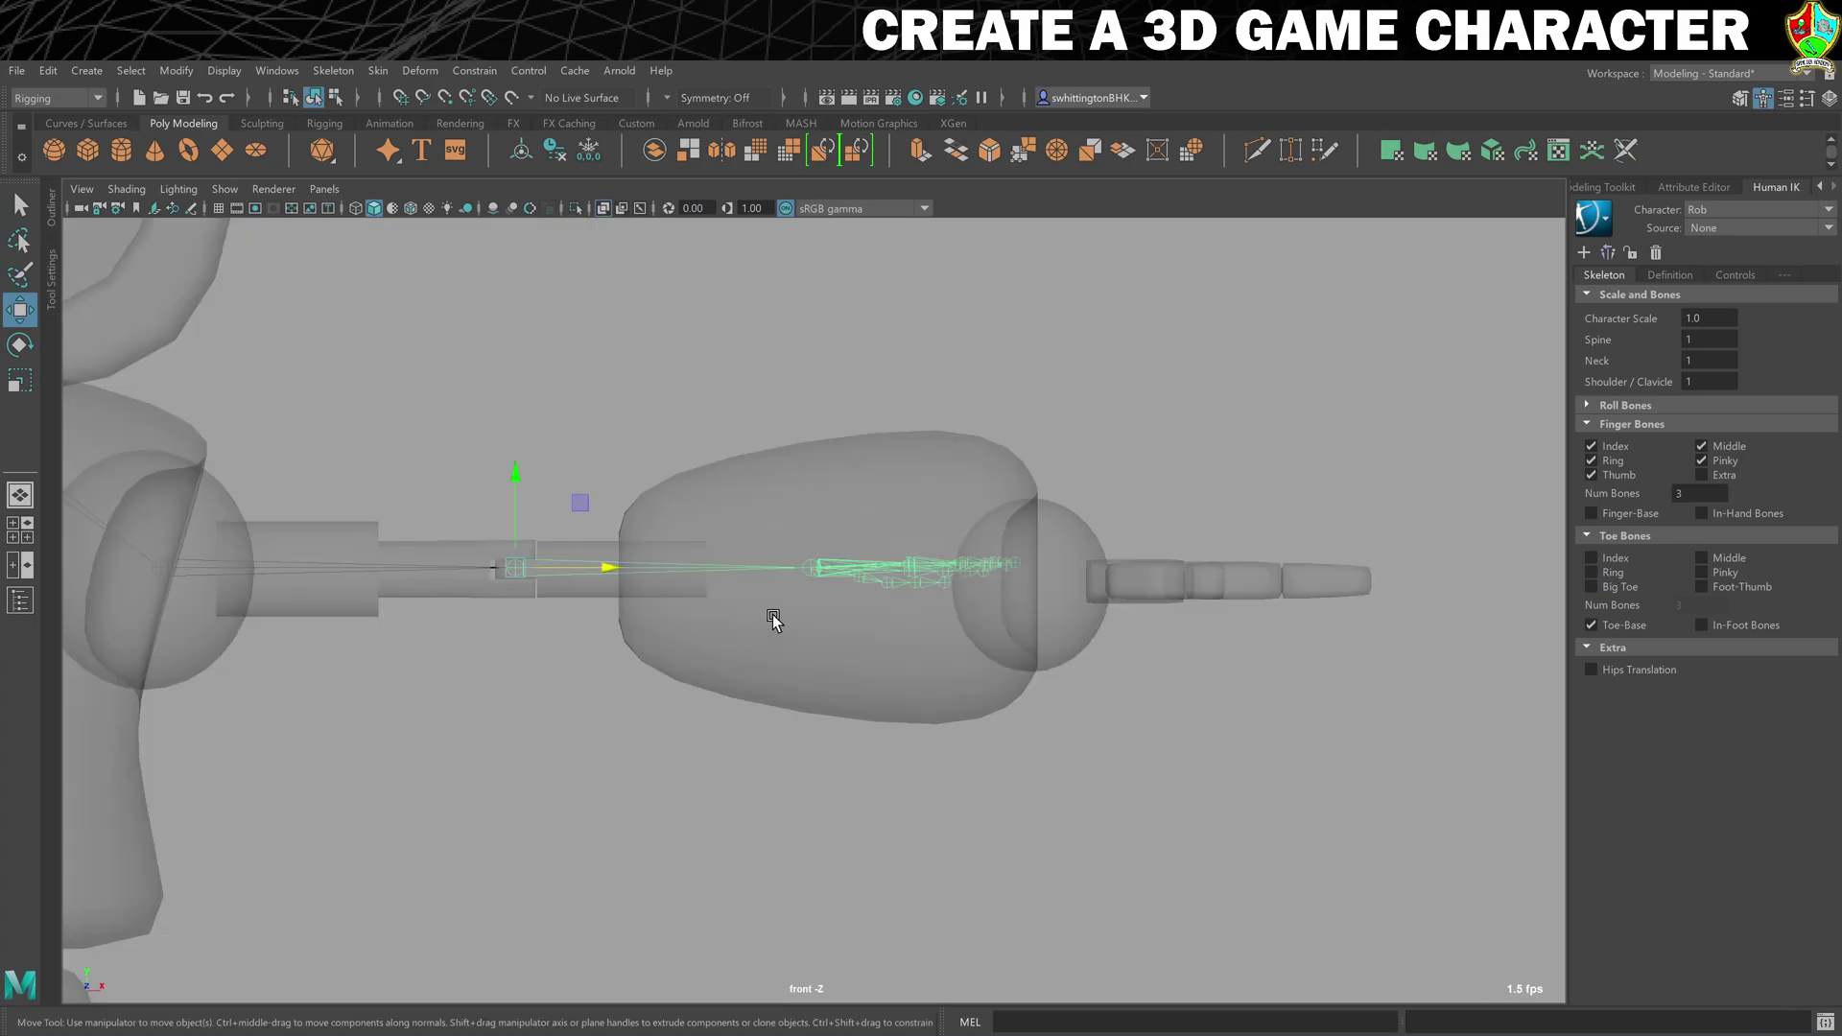
left_click(757, 612)
left_click(756, 447)
left_click(810, 566)
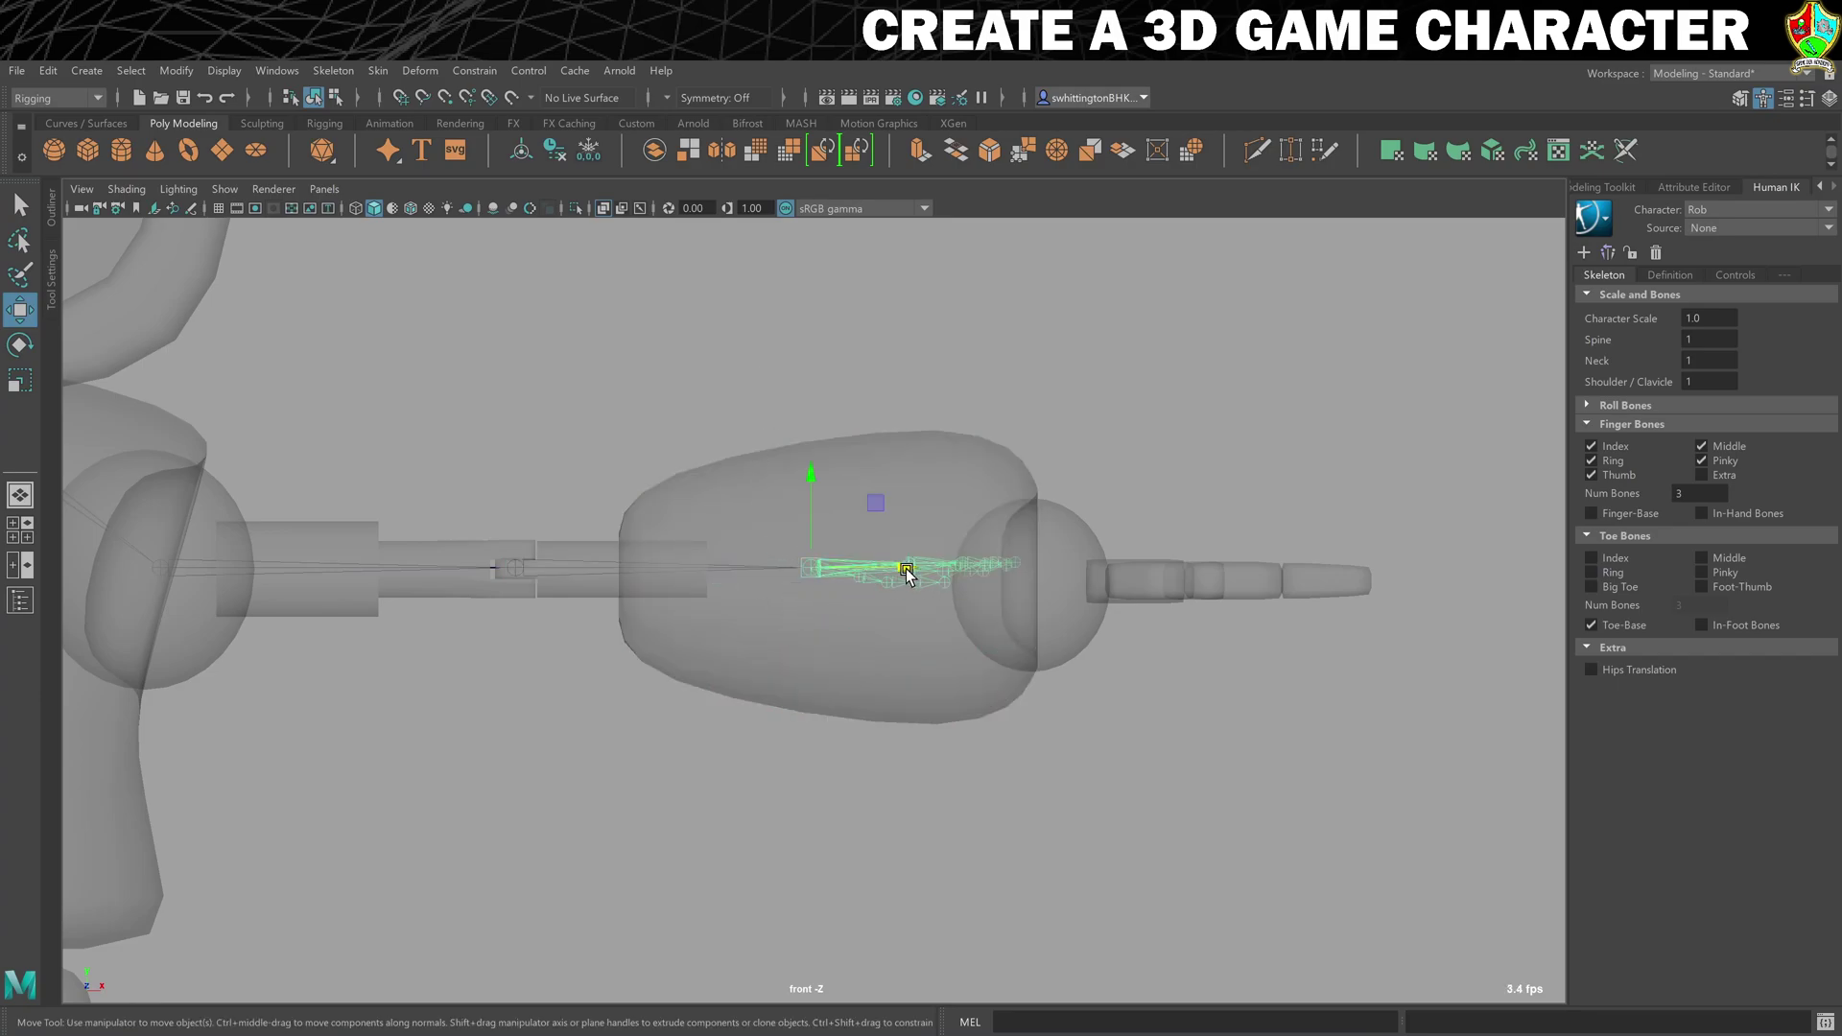
left_click_drag(905, 571, 1161, 597)
left_click_drag(1077, 459, 1075, 489)
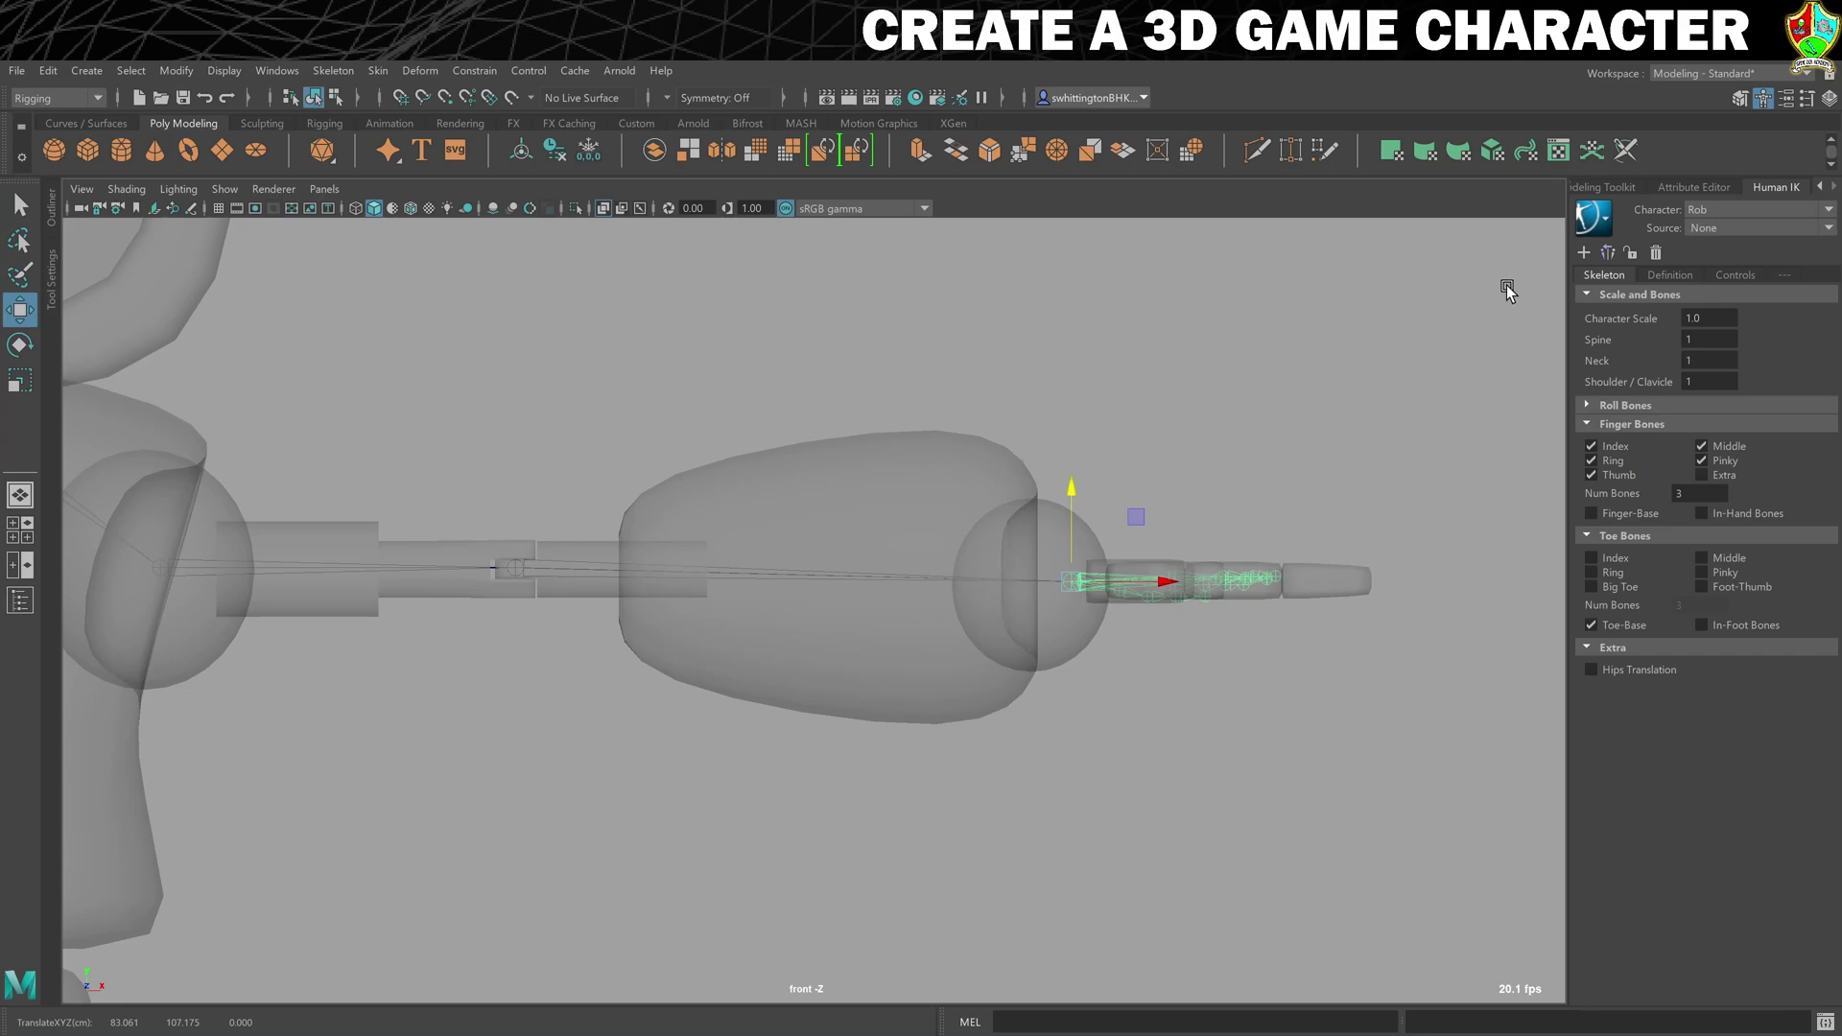
Step: Review the character's HumanIK definition and compare the left arm's joints with the geometry
left_click(1667, 274)
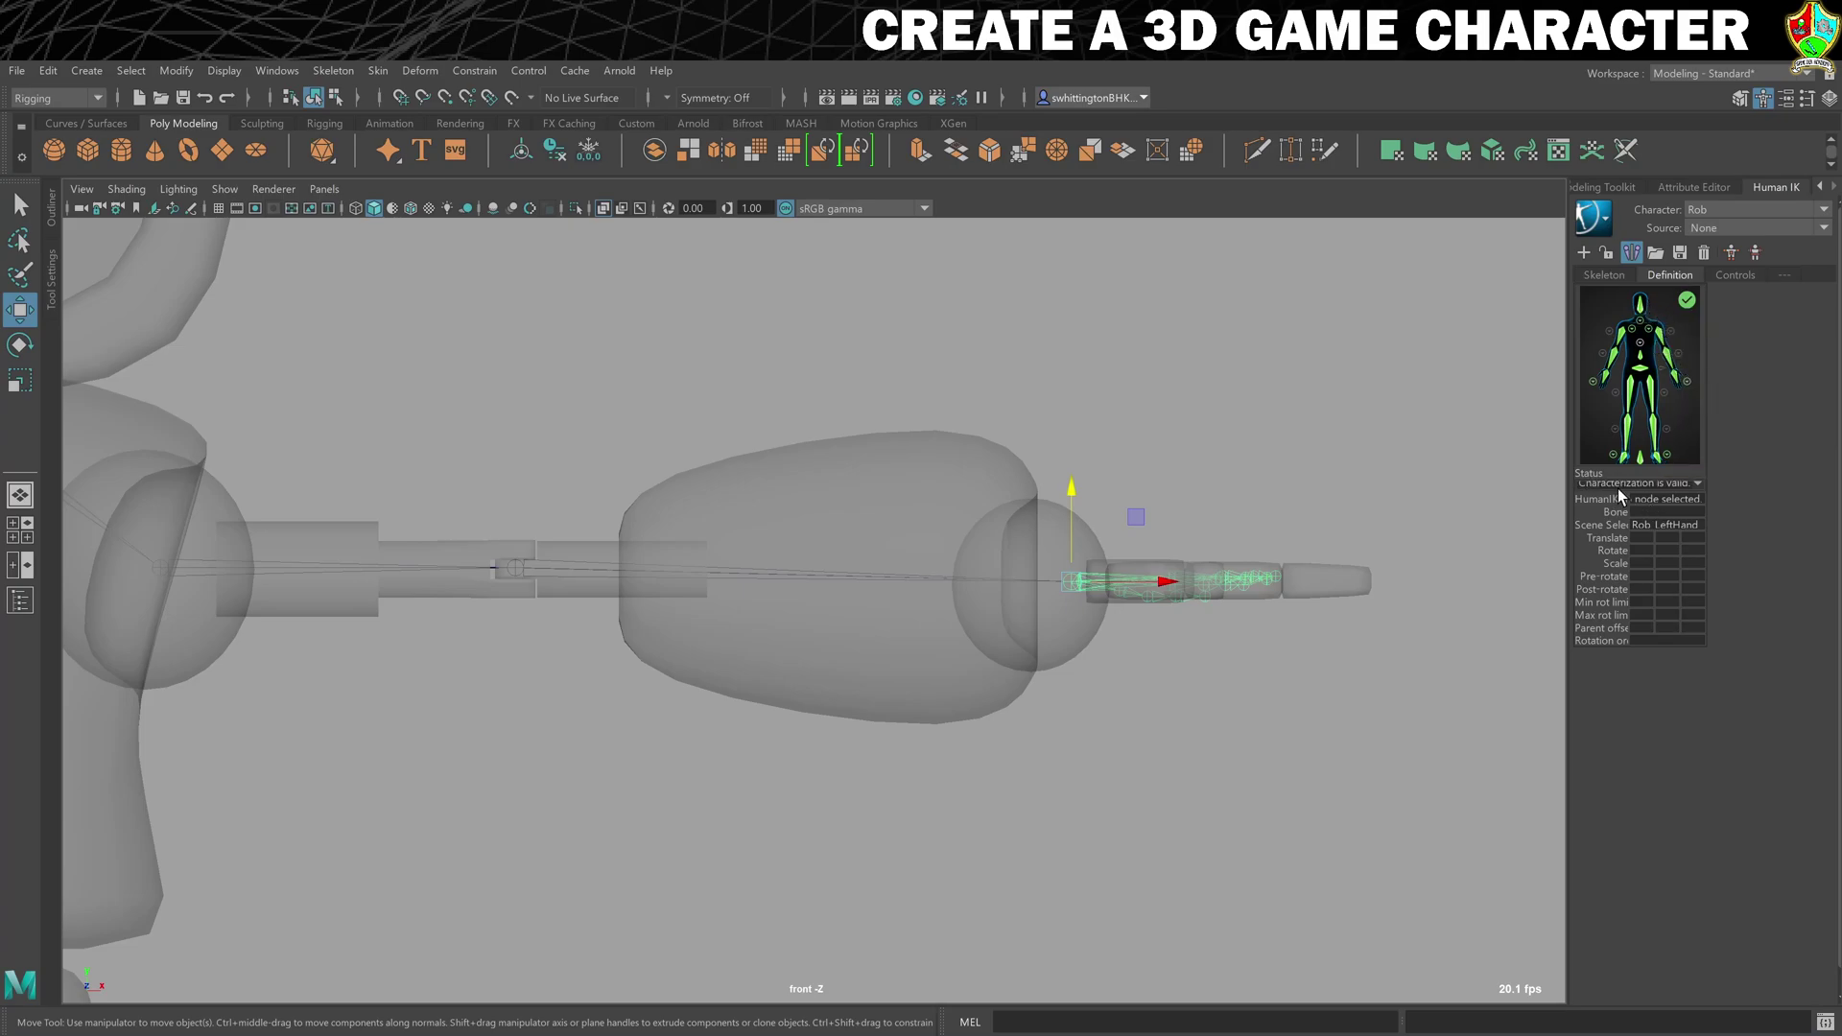
scroll(1636, 485, "up", 1)
scroll(496, 530, "up", 1)
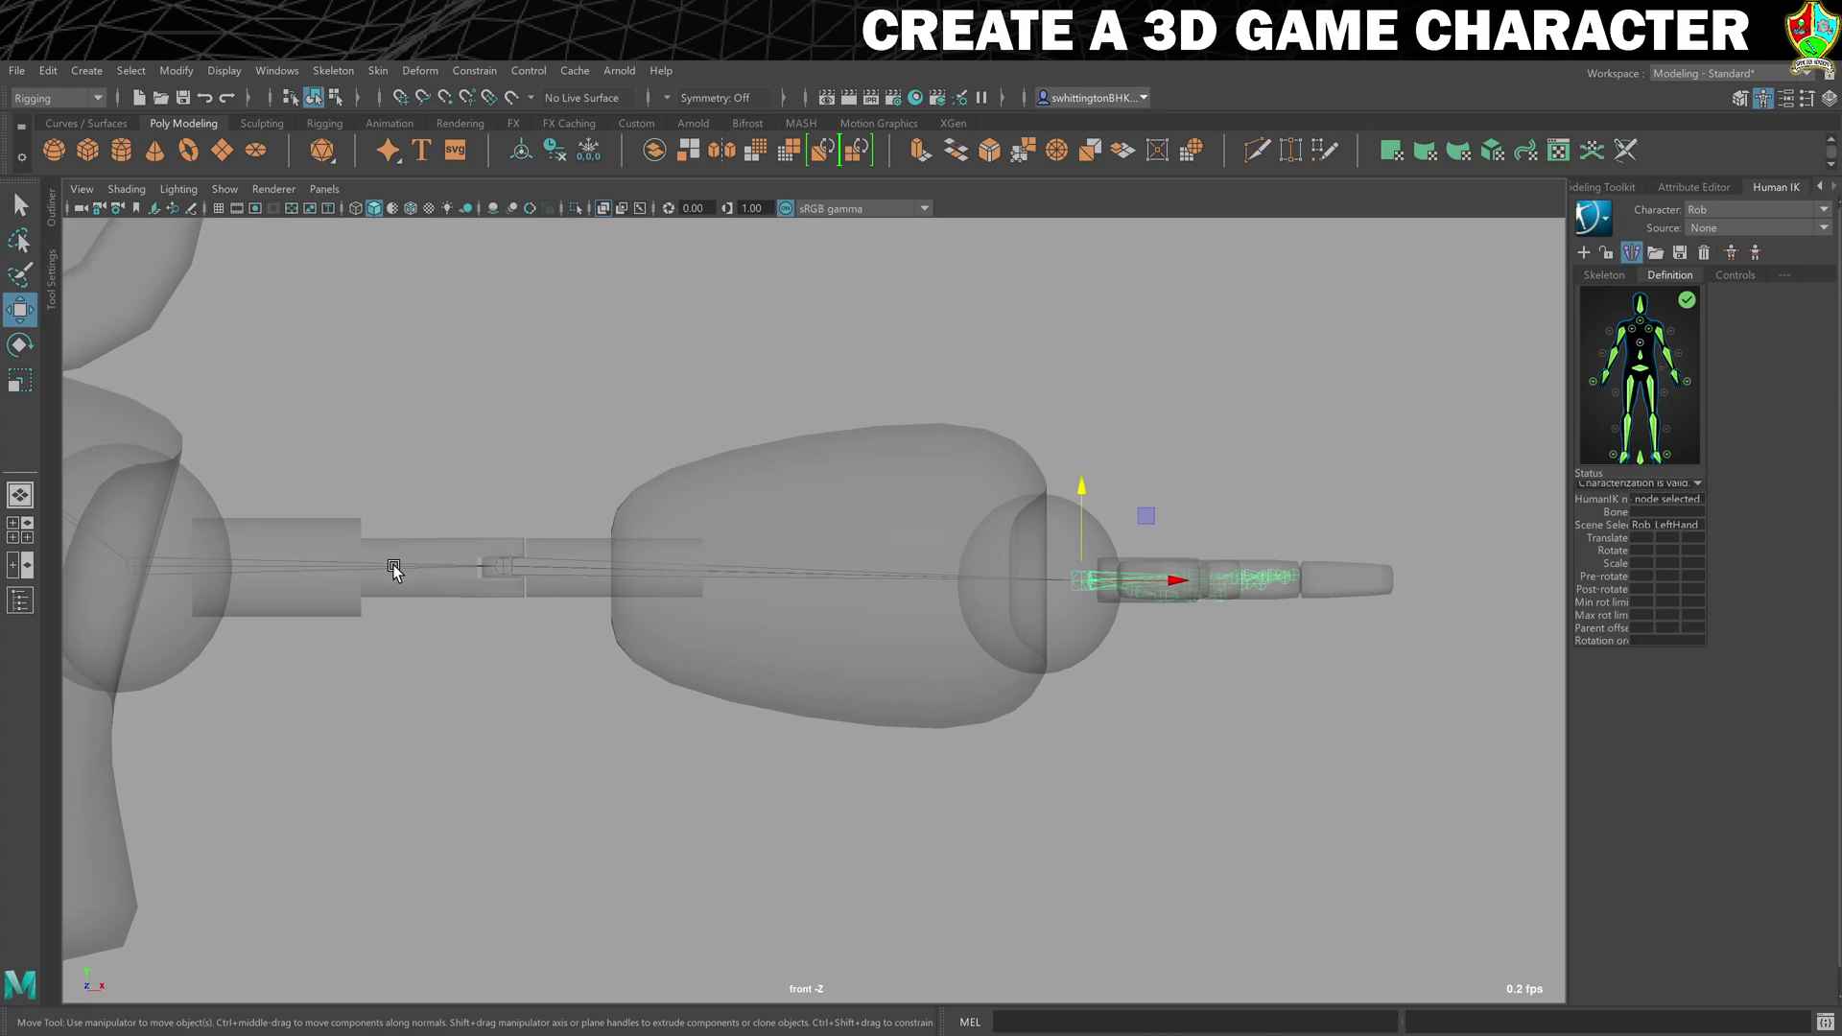
middle_click_drag(387, 558, 781, 576, "alt")
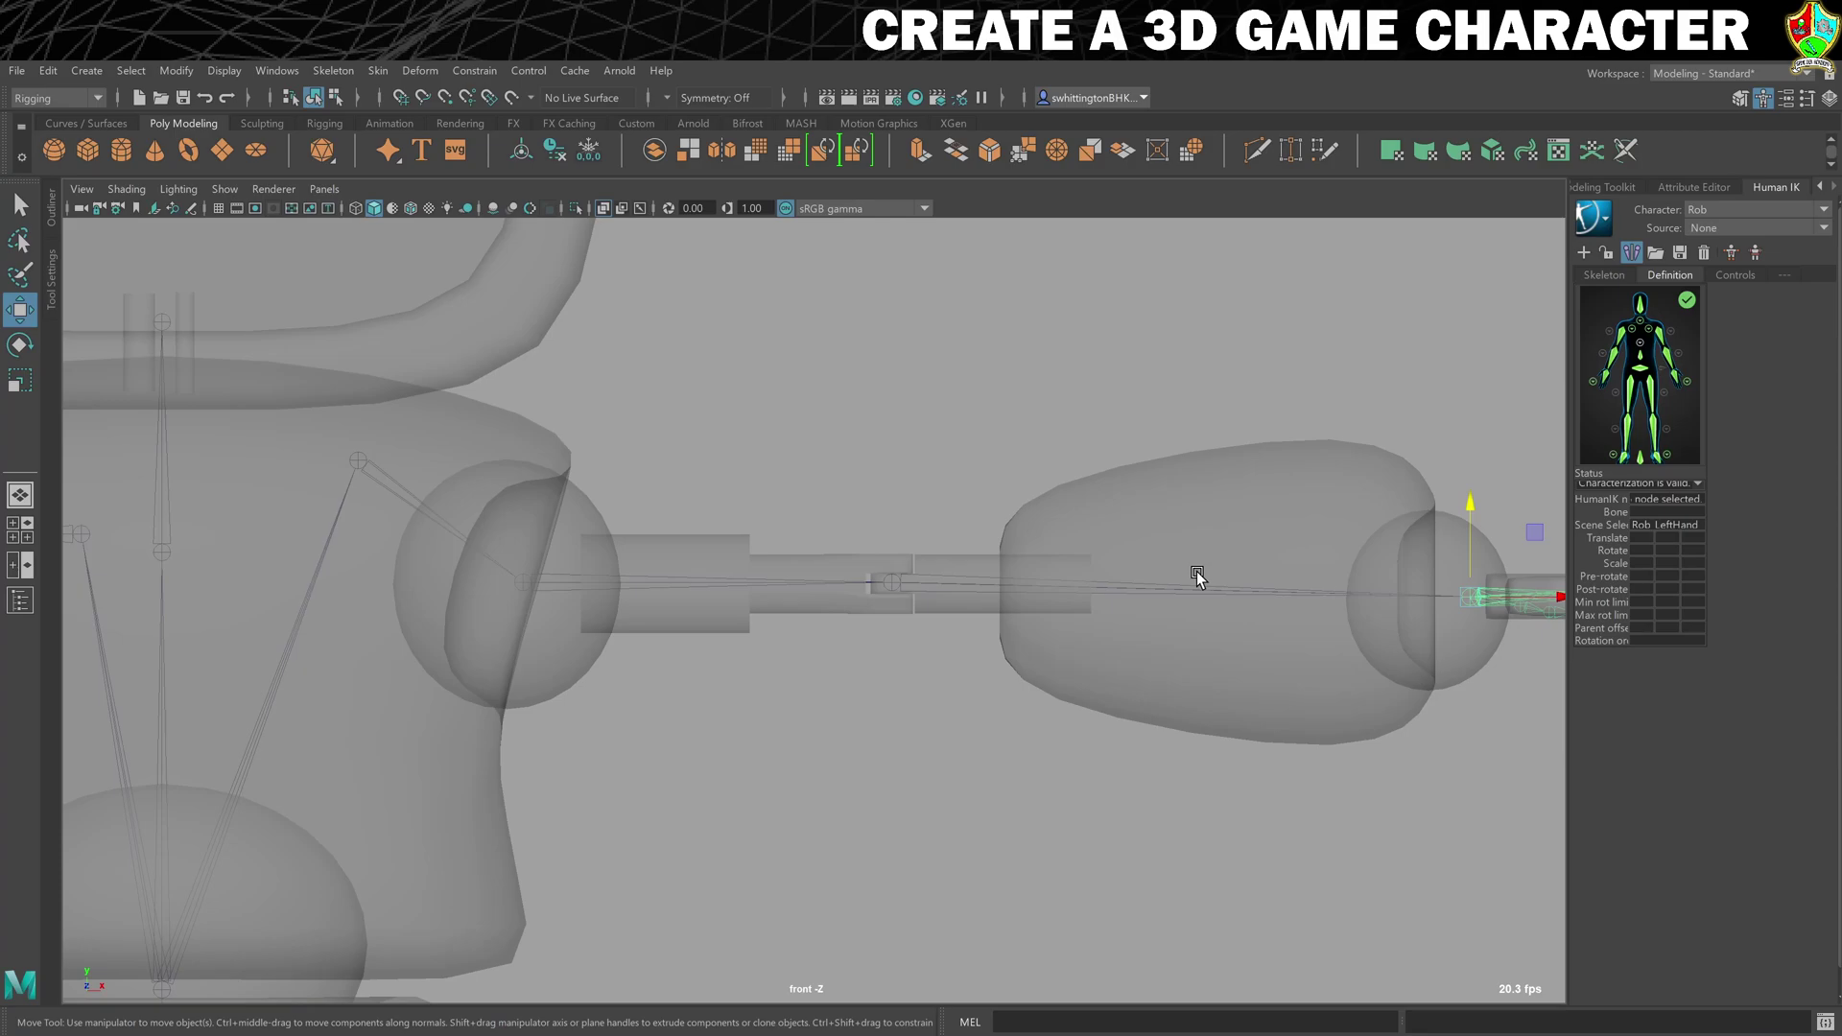
middle_click_drag(1210, 566, 999, 558, "alt")
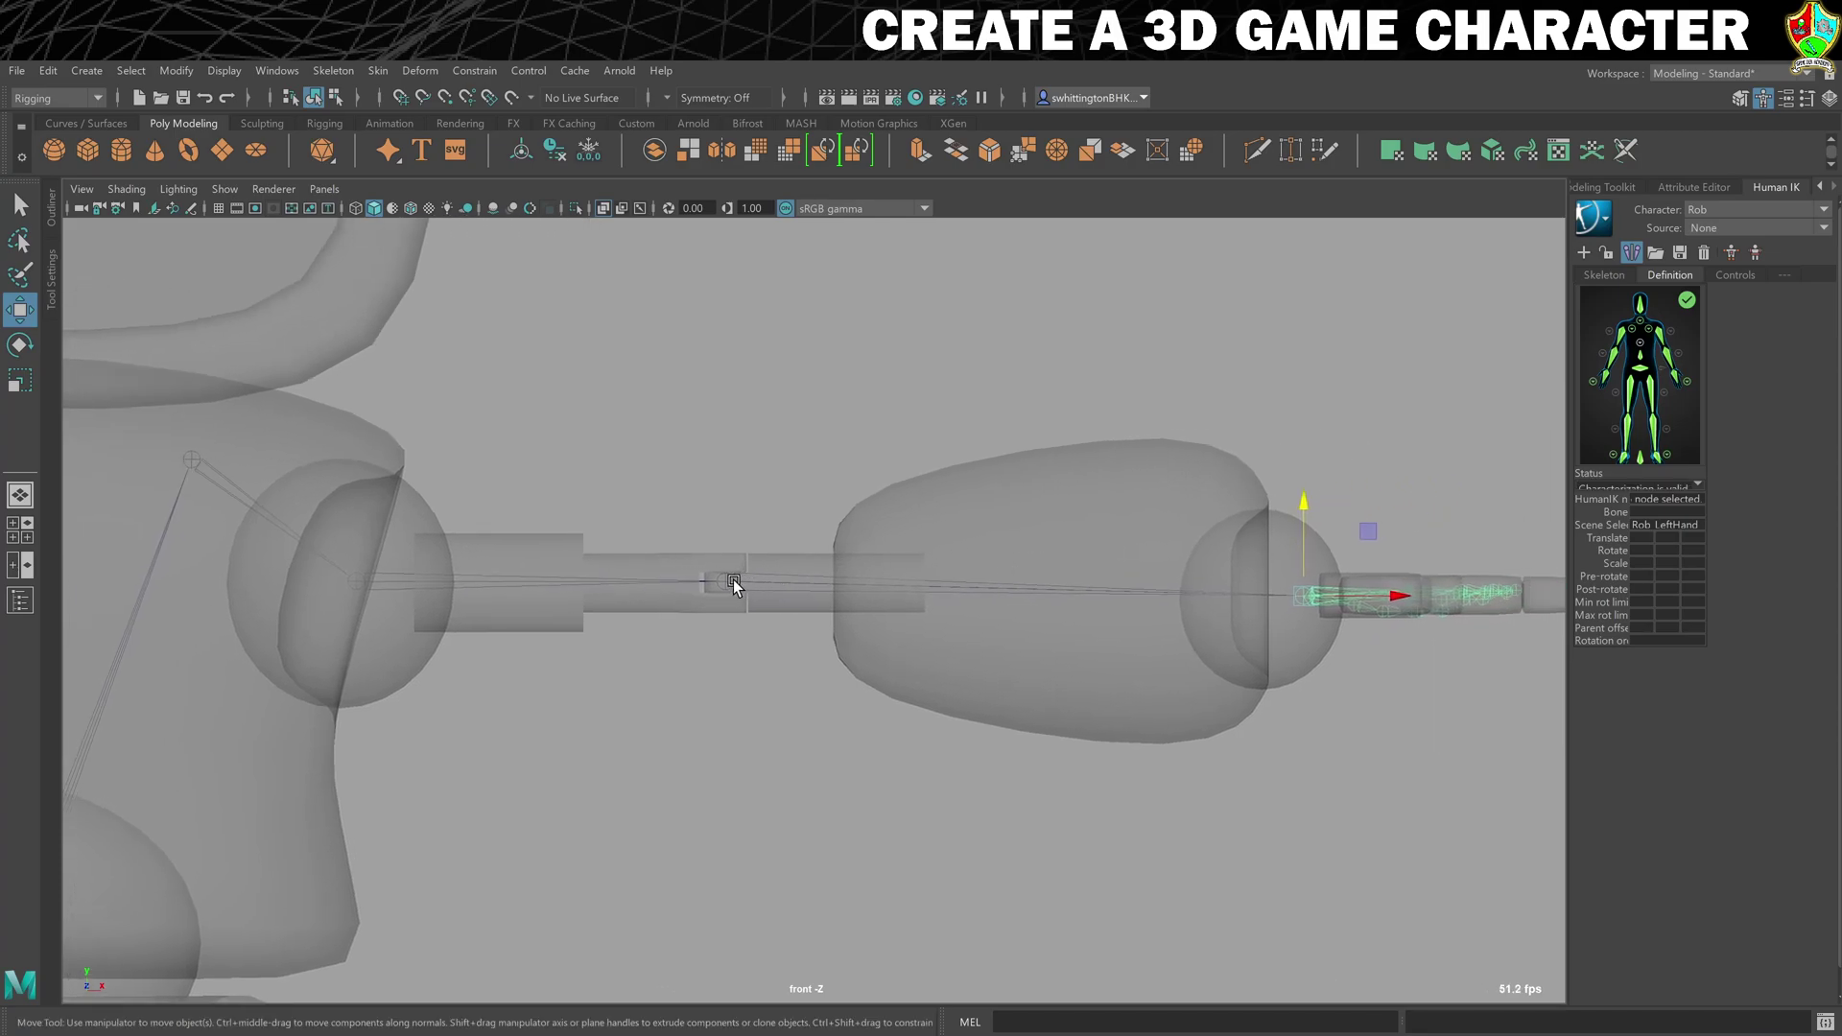
Step: Try rotating the left forearm joint about -11.9° around Z to test the characterization, undo it and return to the skeleton settings
left_click(732, 582)
key("e")
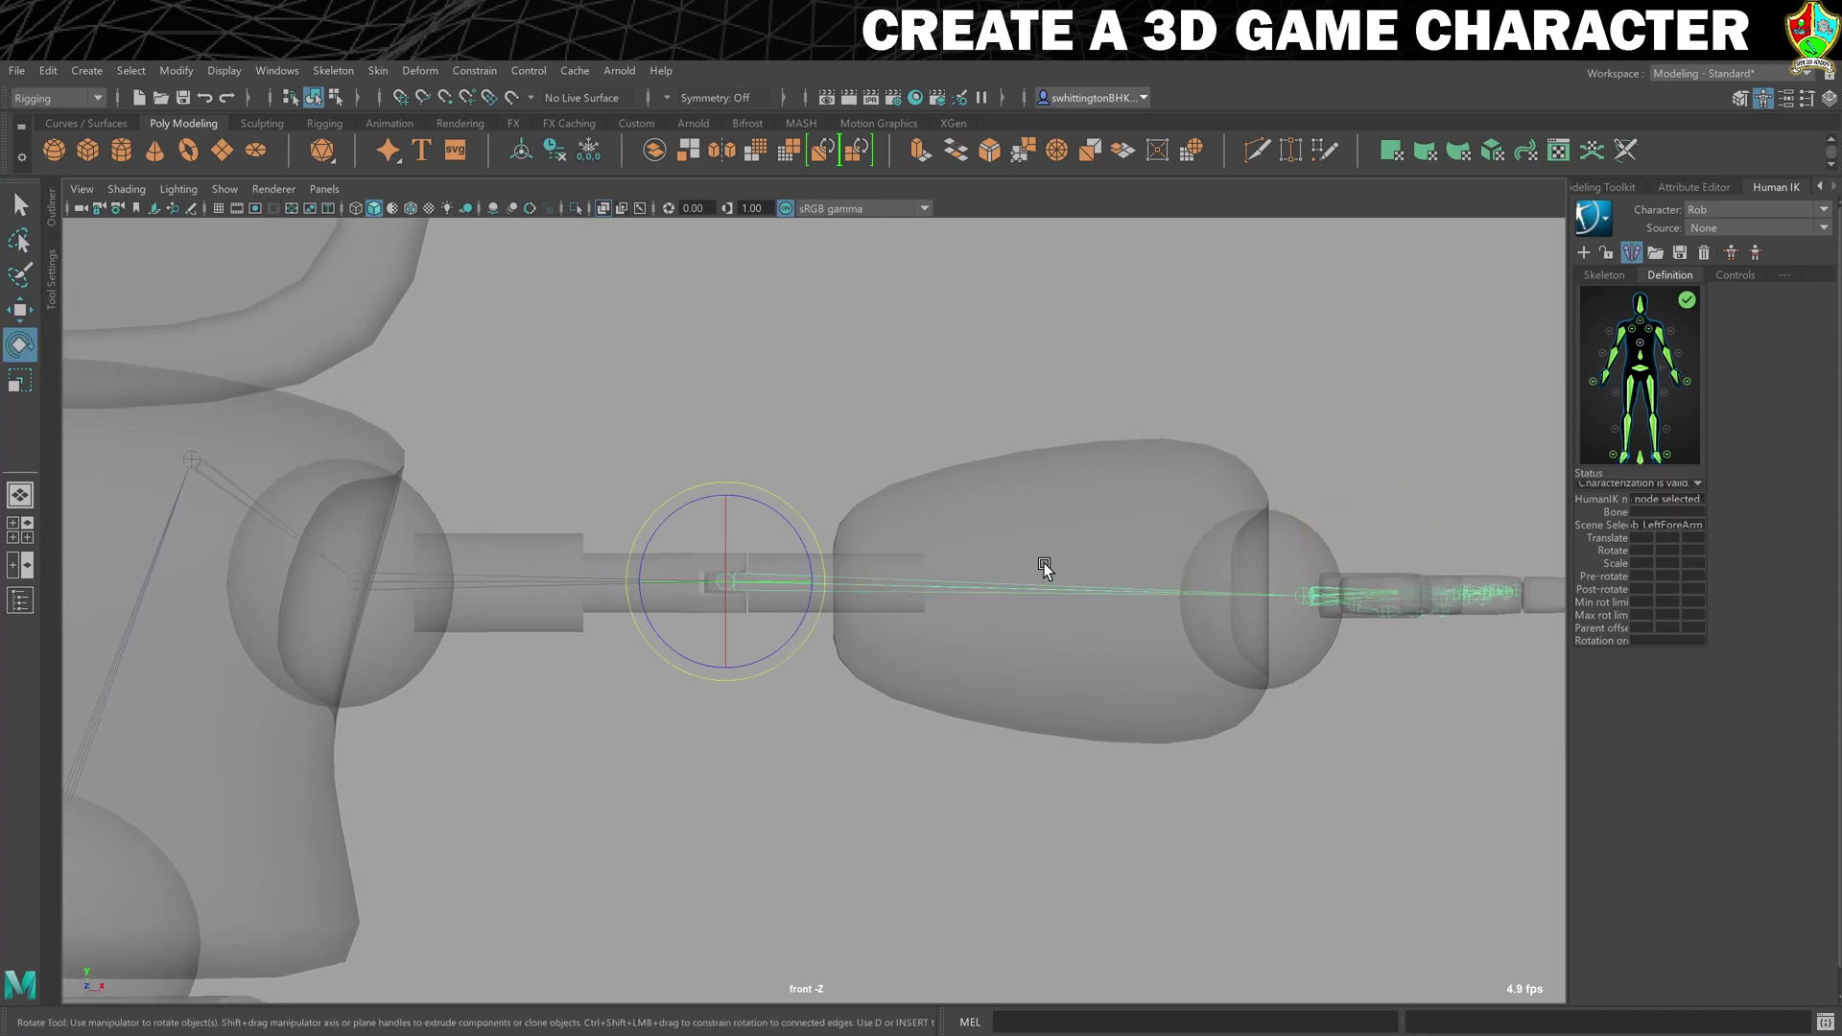
left_click_drag(761, 505, 777, 510)
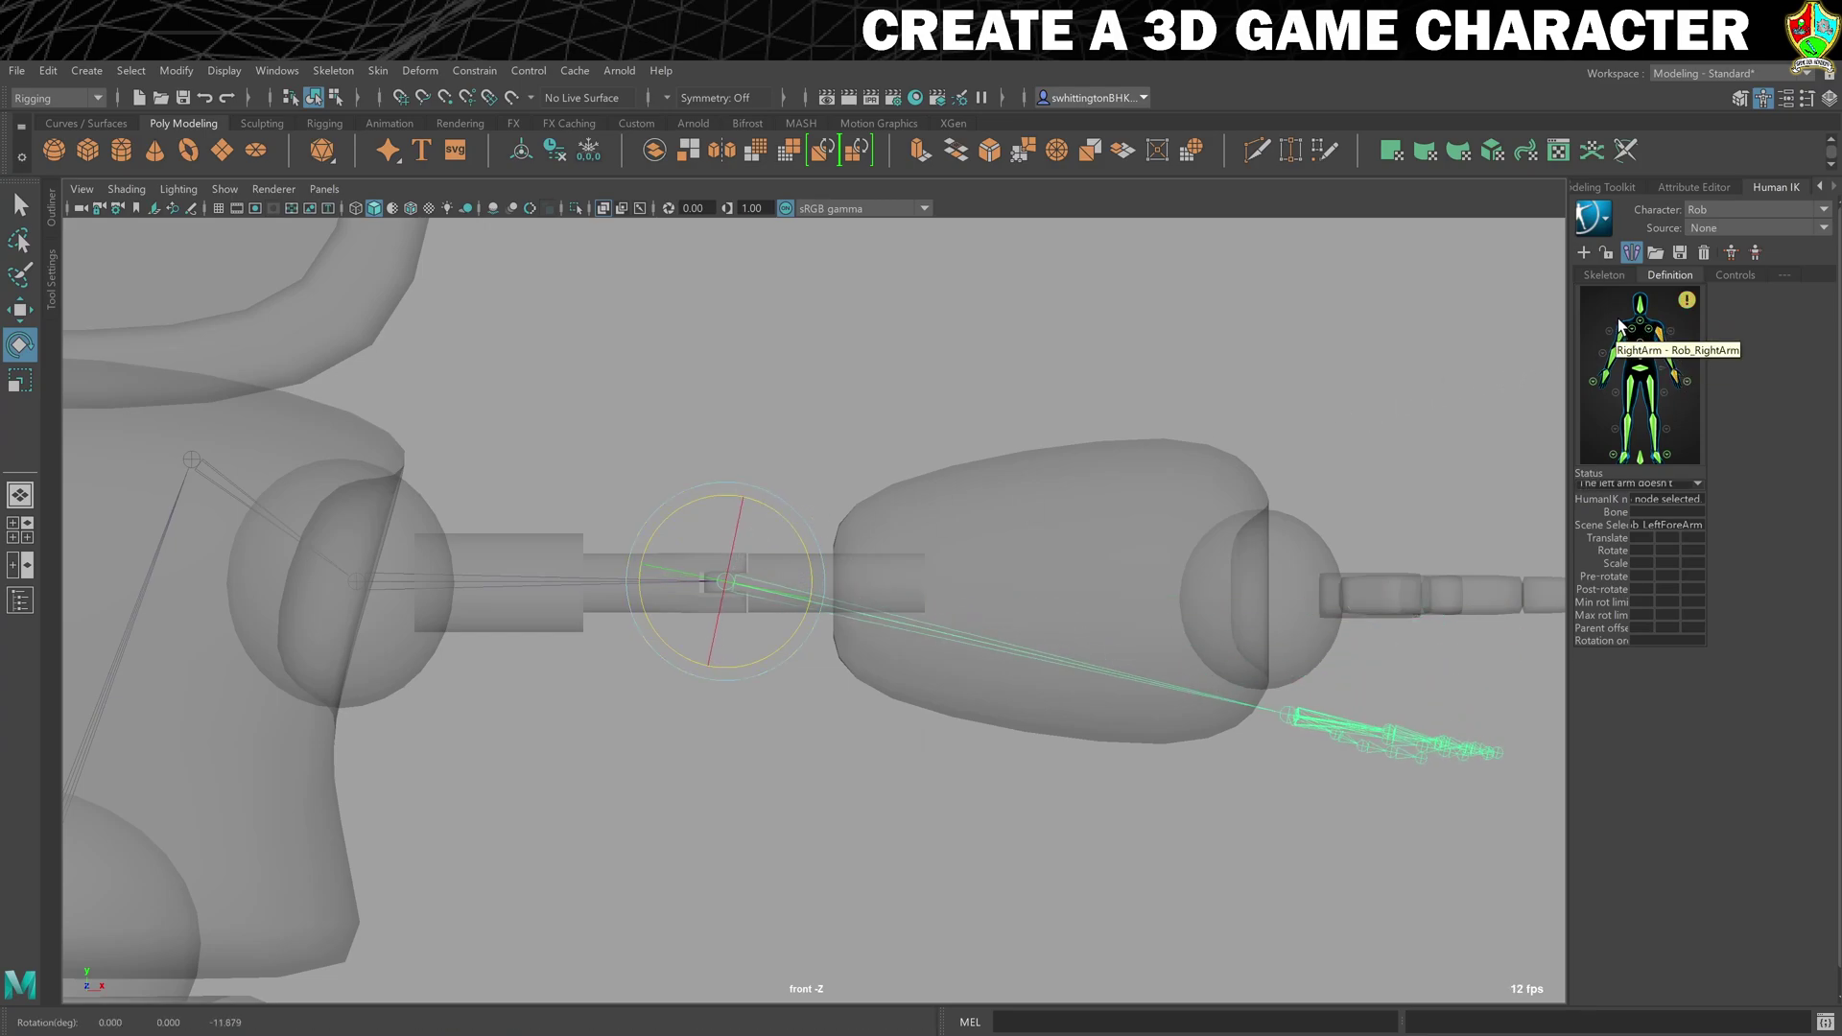
key("ctrl+z")
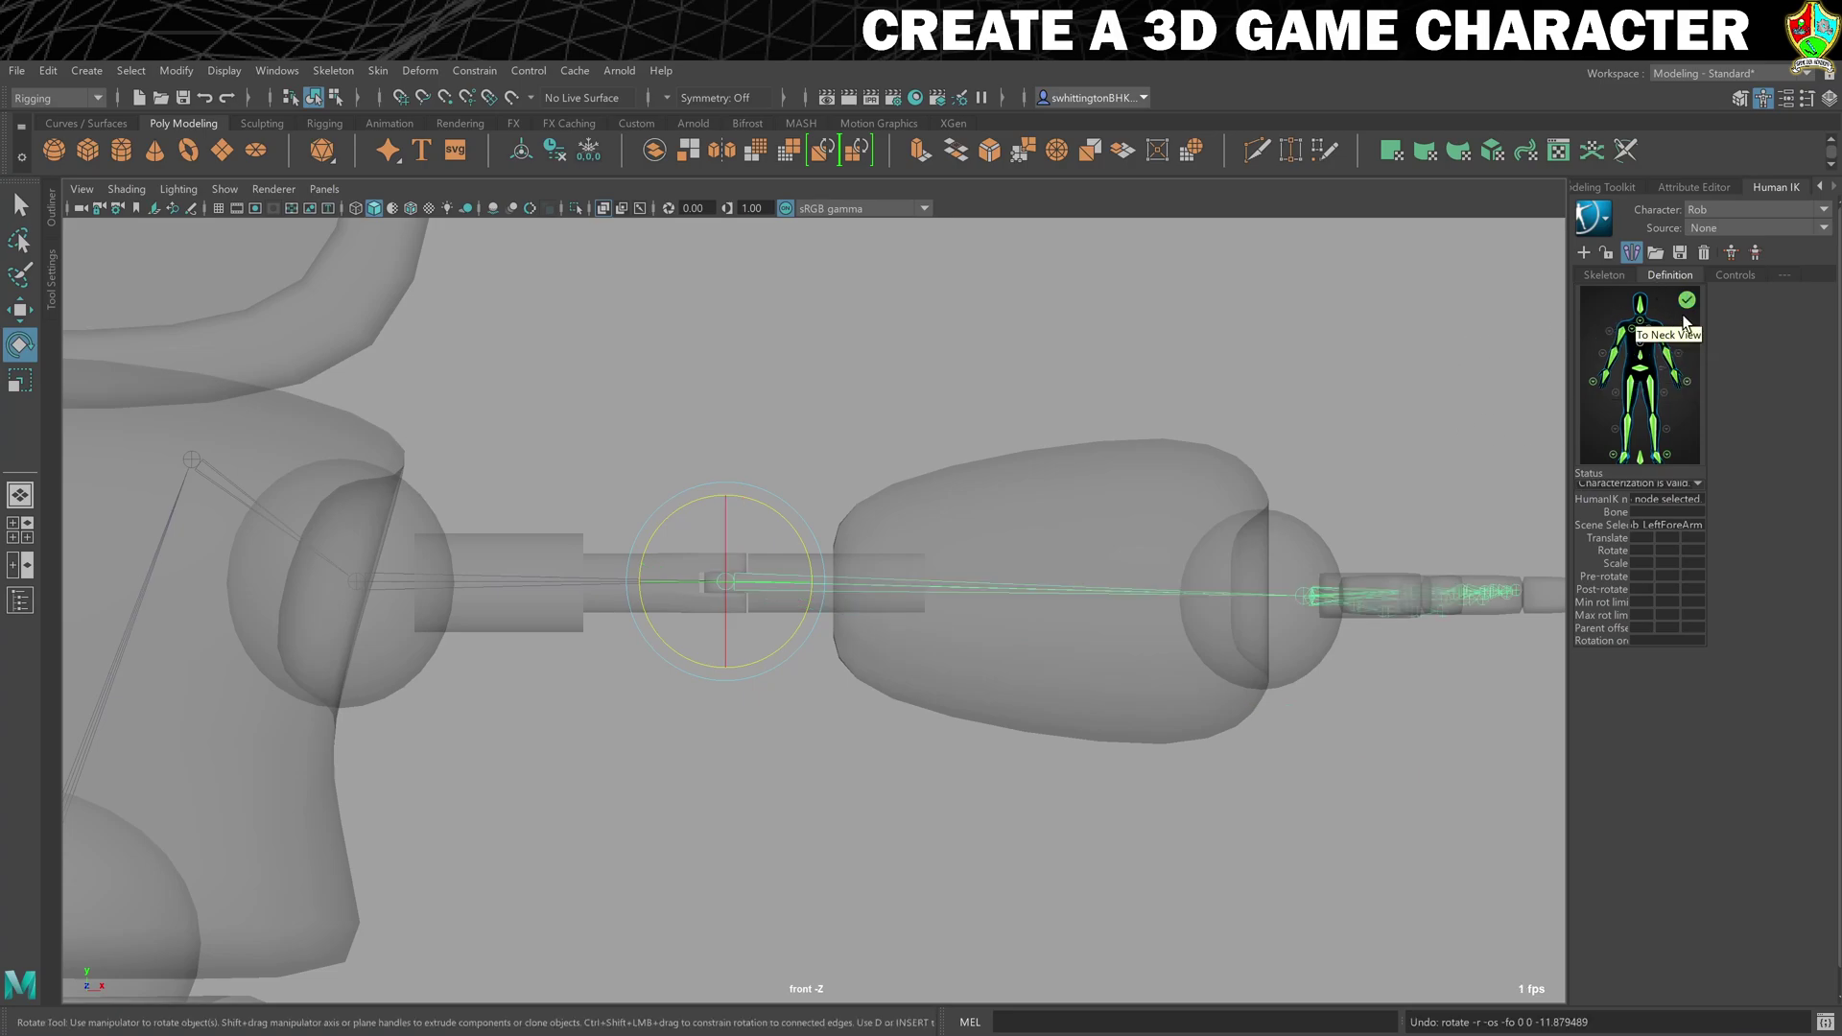
left_click(1603, 276)
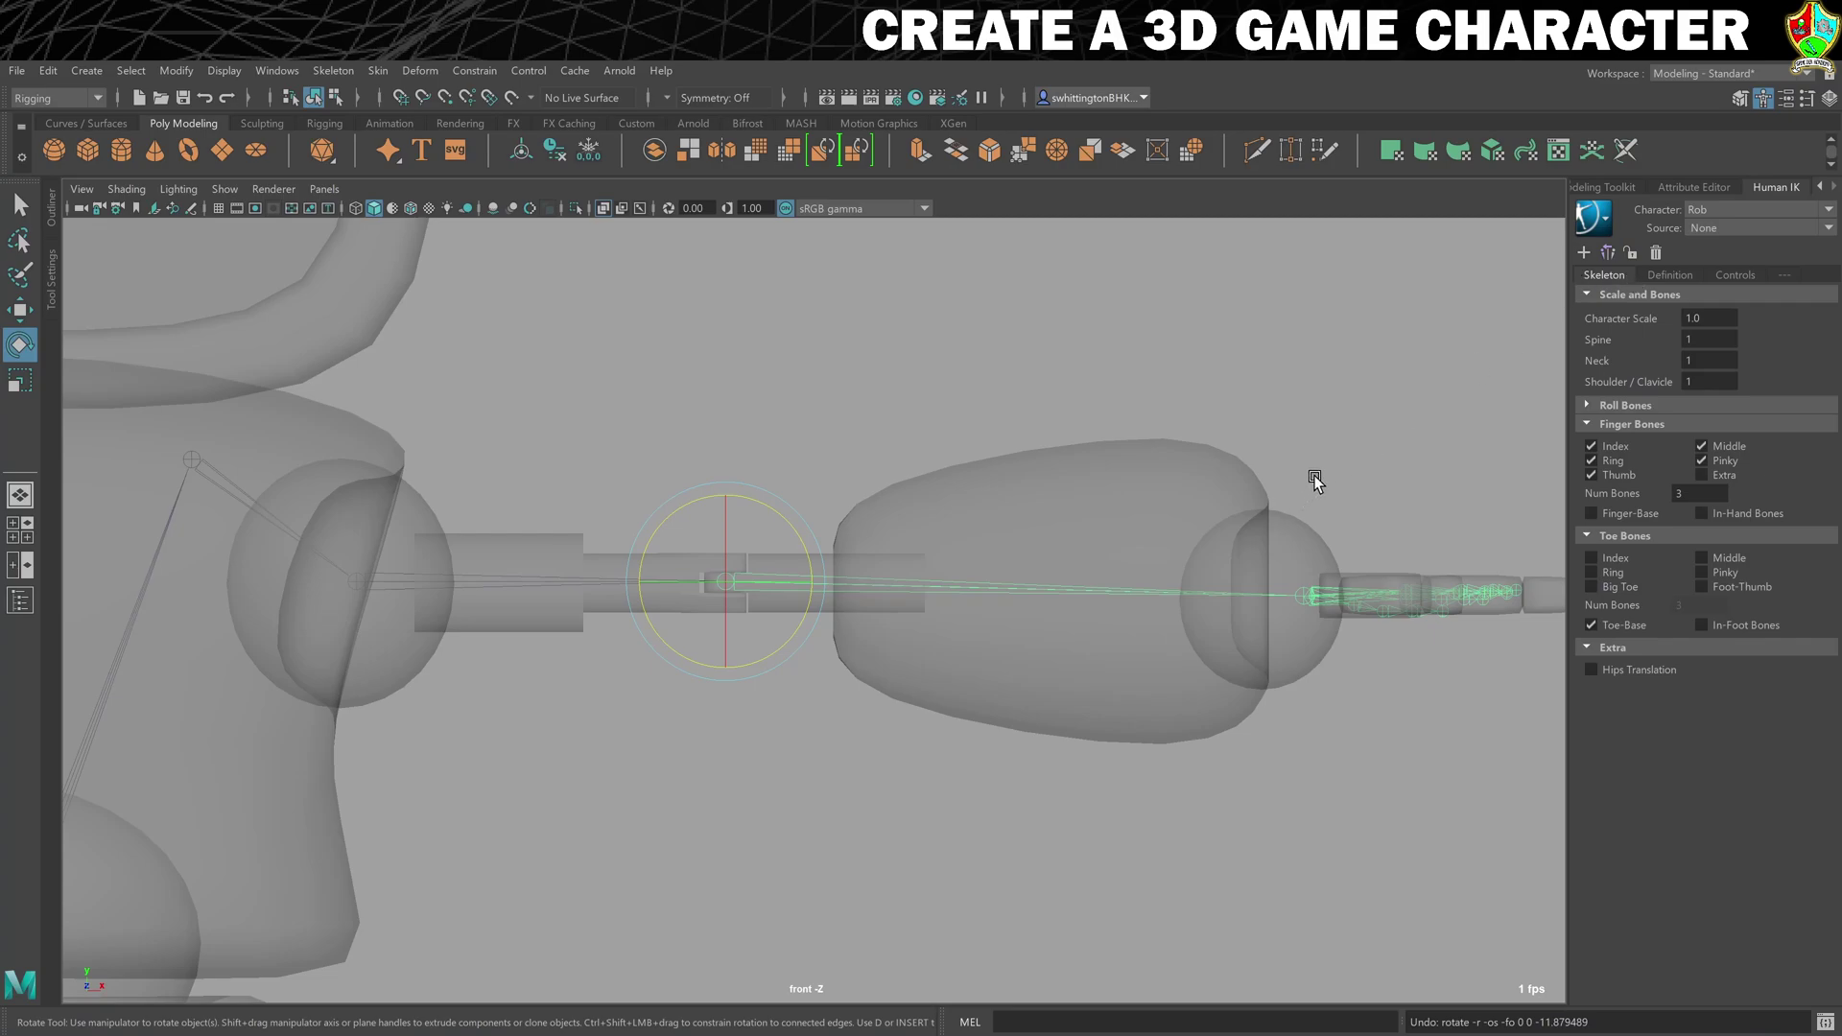
Step: Show the left arm in the top view with shaded display and X-ray joints, and select the left shoulder joint
middle_click_drag(707, 678, 912, 624, "alt")
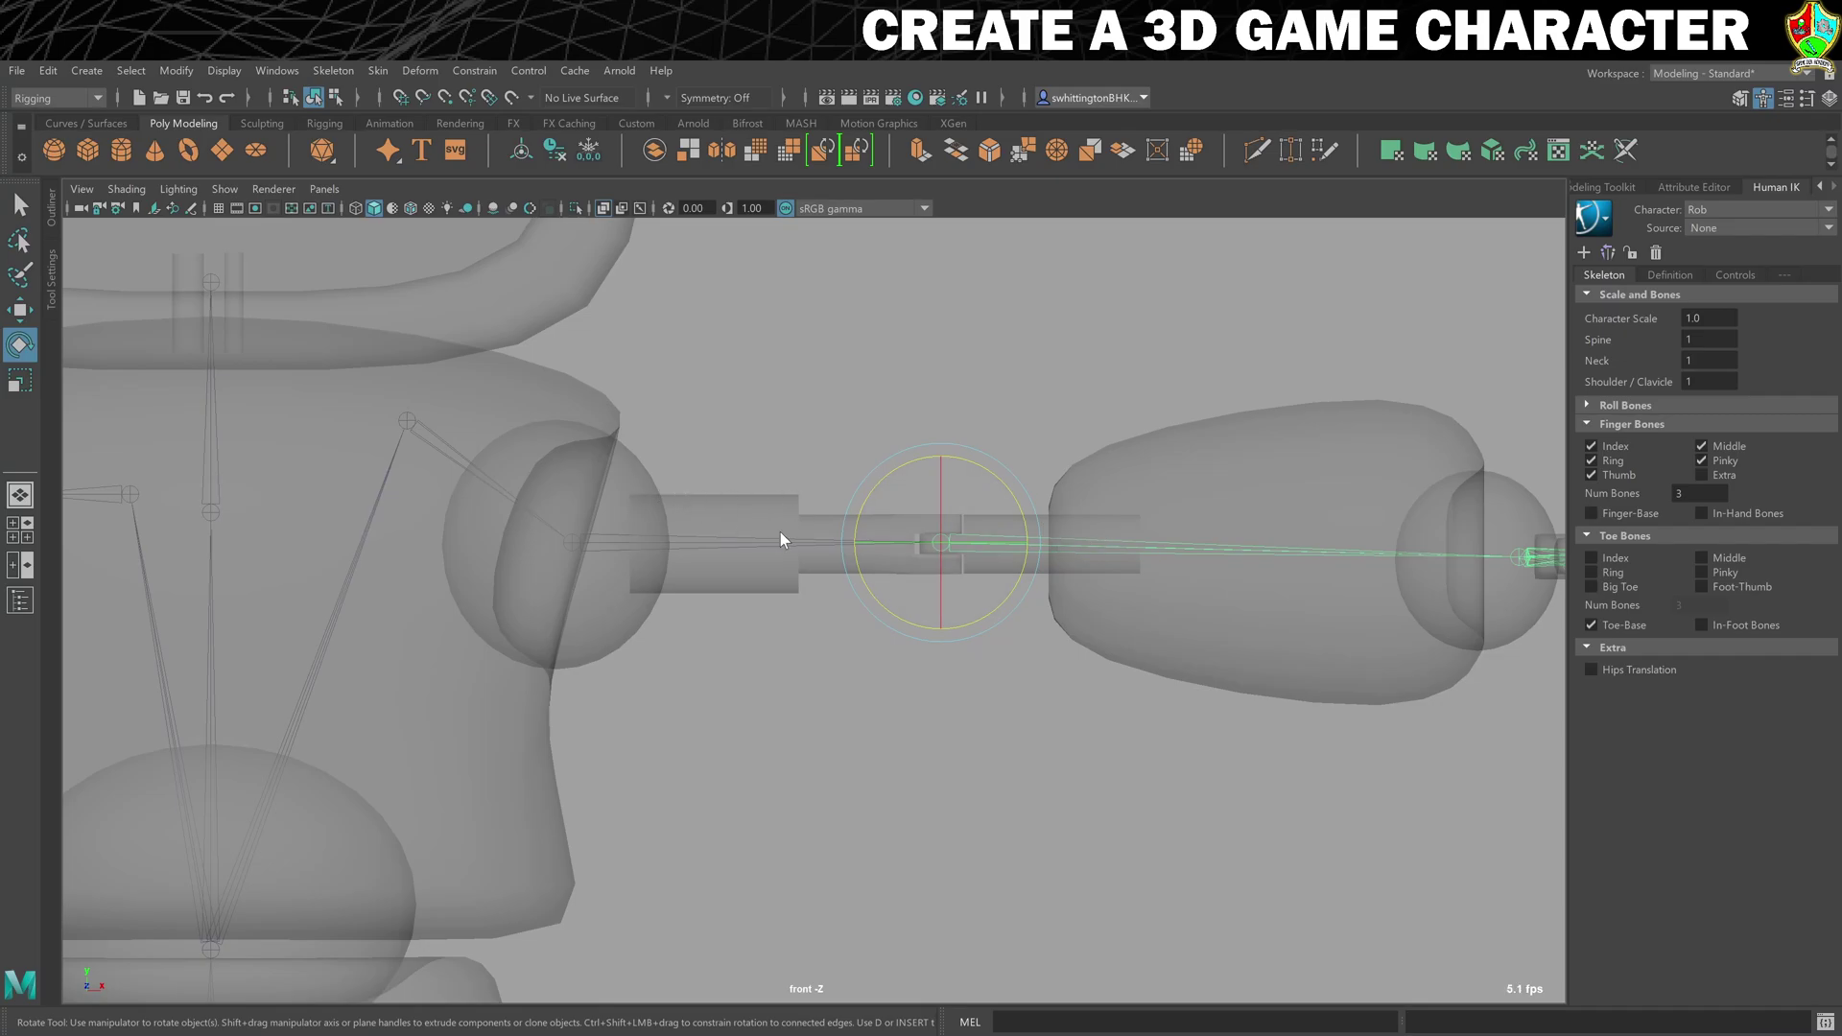
key("space")
key("space")
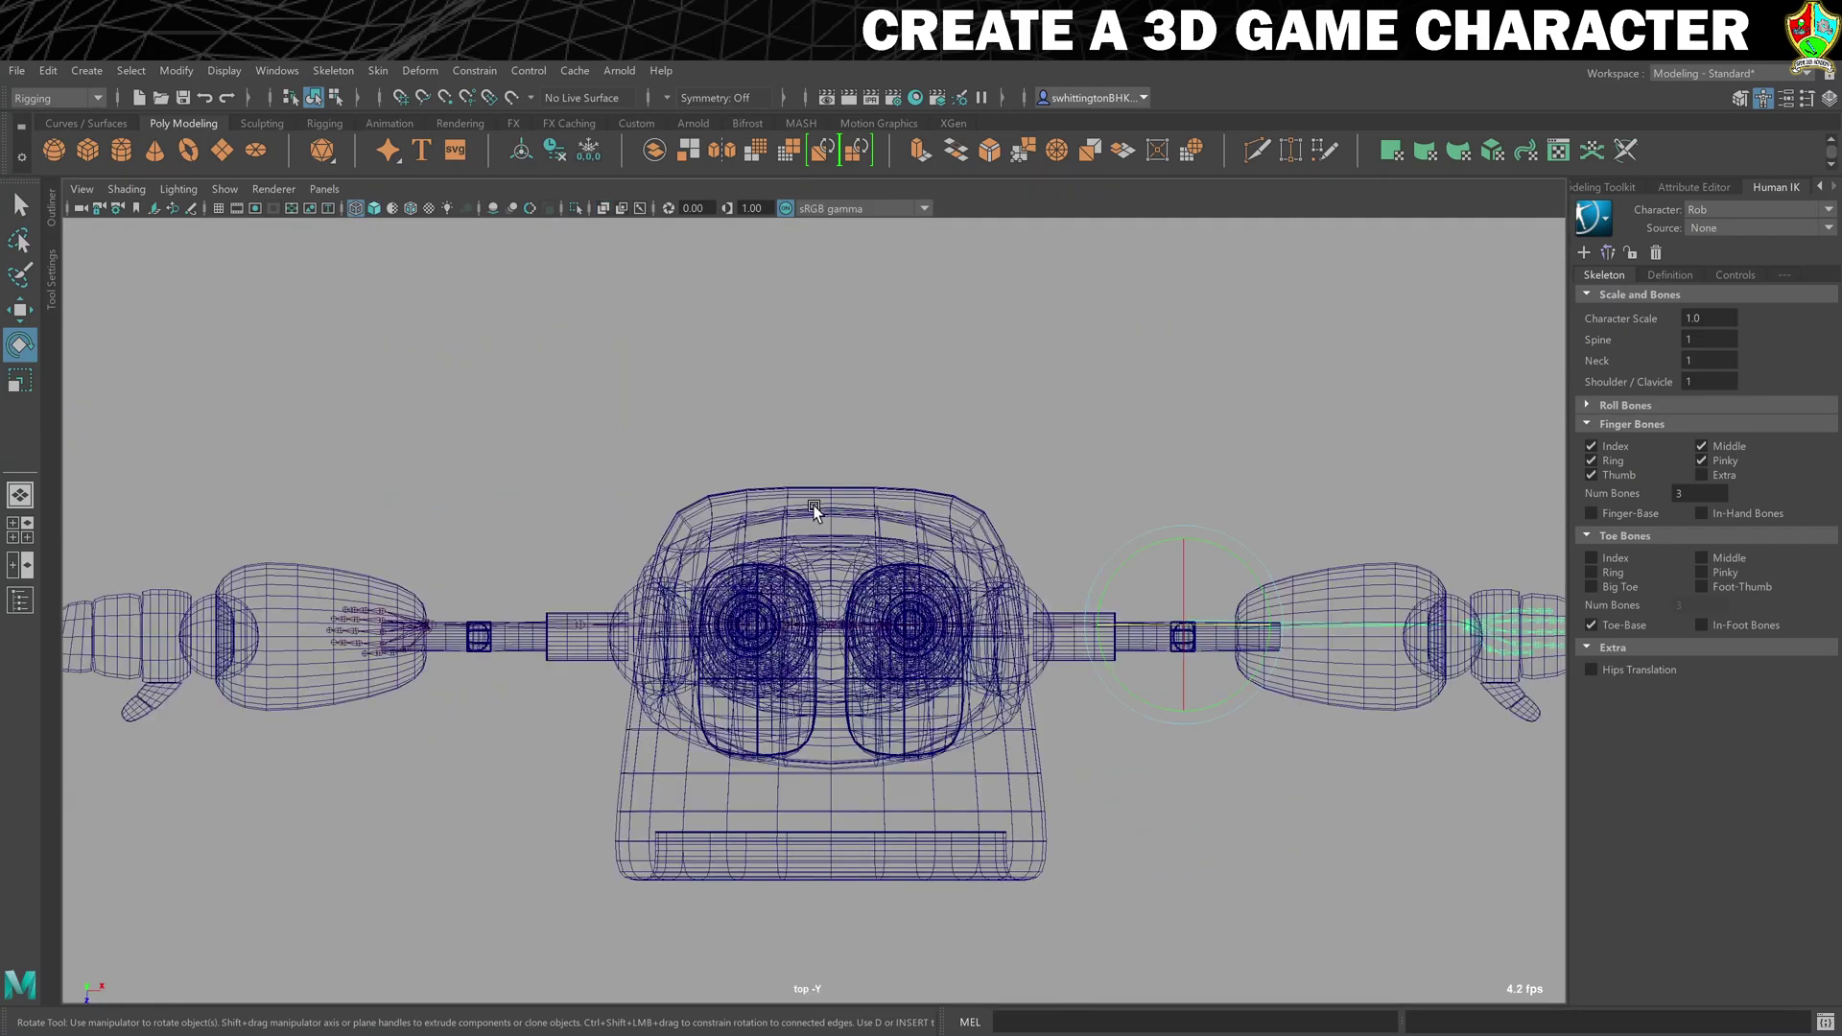
right_click_drag(831, 518, 1234, 654, "alt")
middle_click_drag(1233, 654, 625, 504, "alt")
left_click(561, 492)
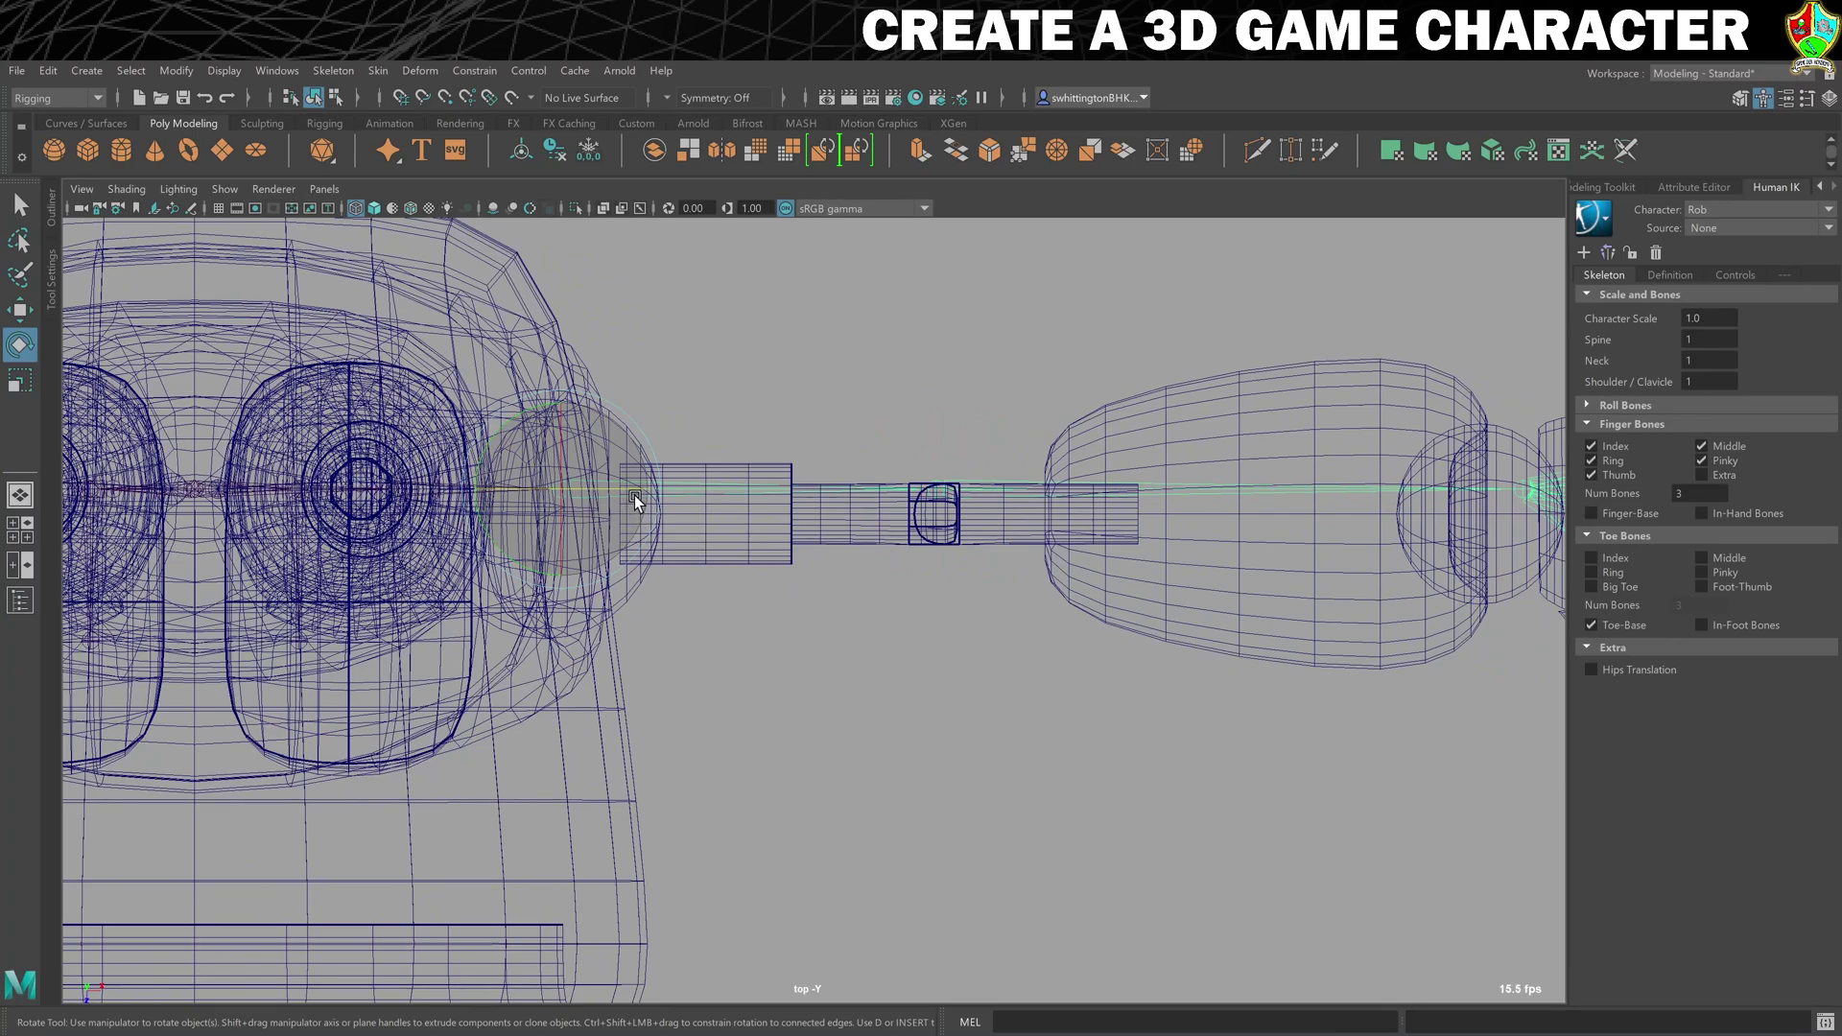
key("5")
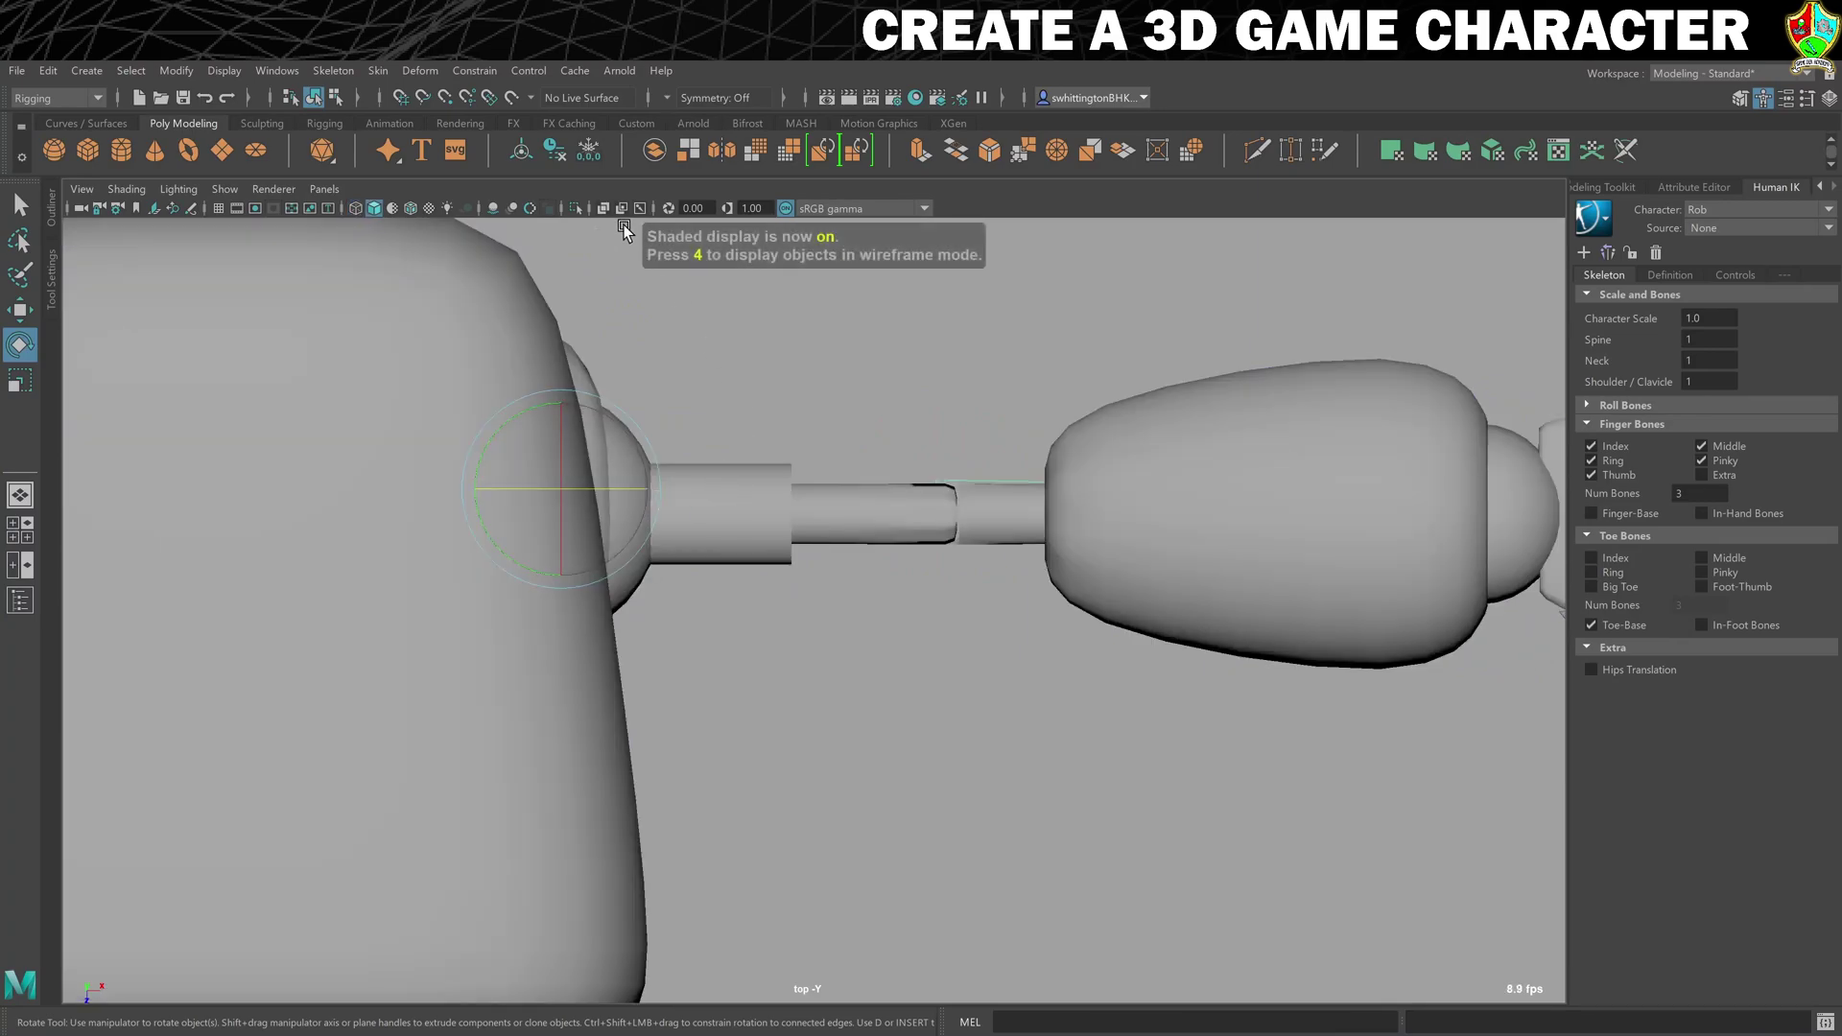
left_click(641, 207)
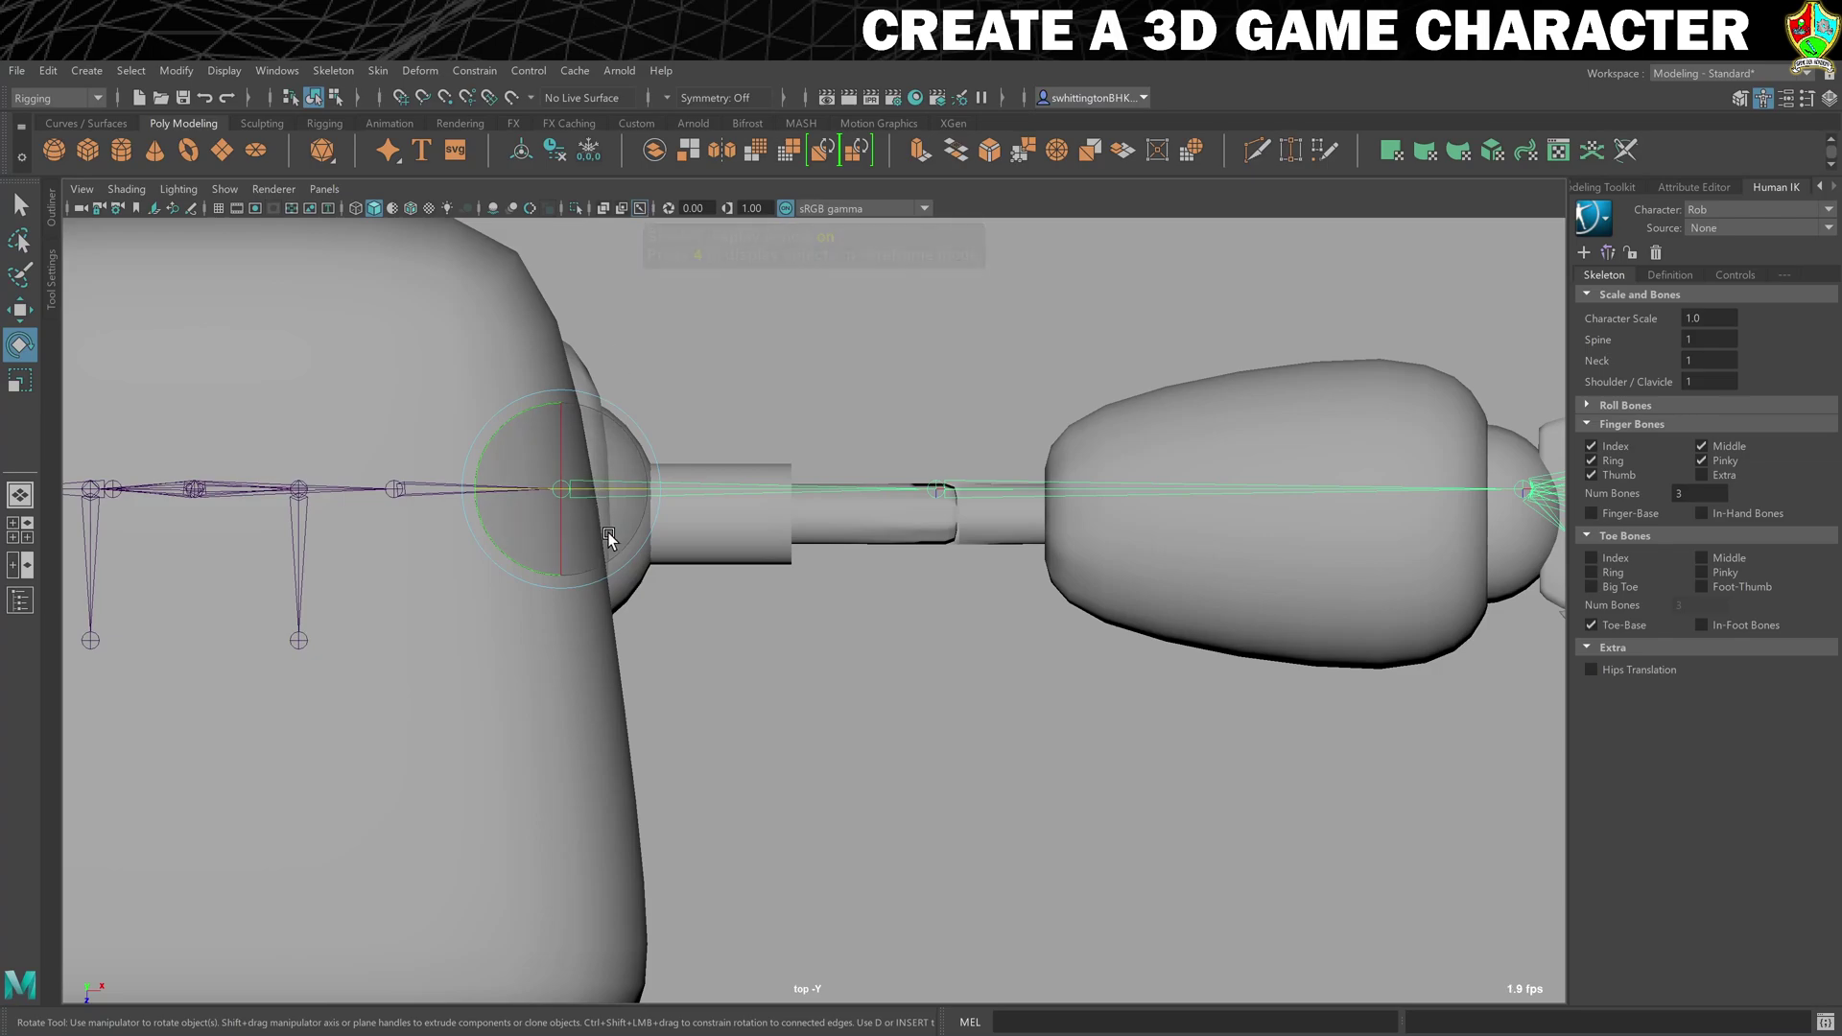
Step: Move the left shoulder joint forward to centre the arm chain in the arm geometry, at about Z 1.56 cm
key("w")
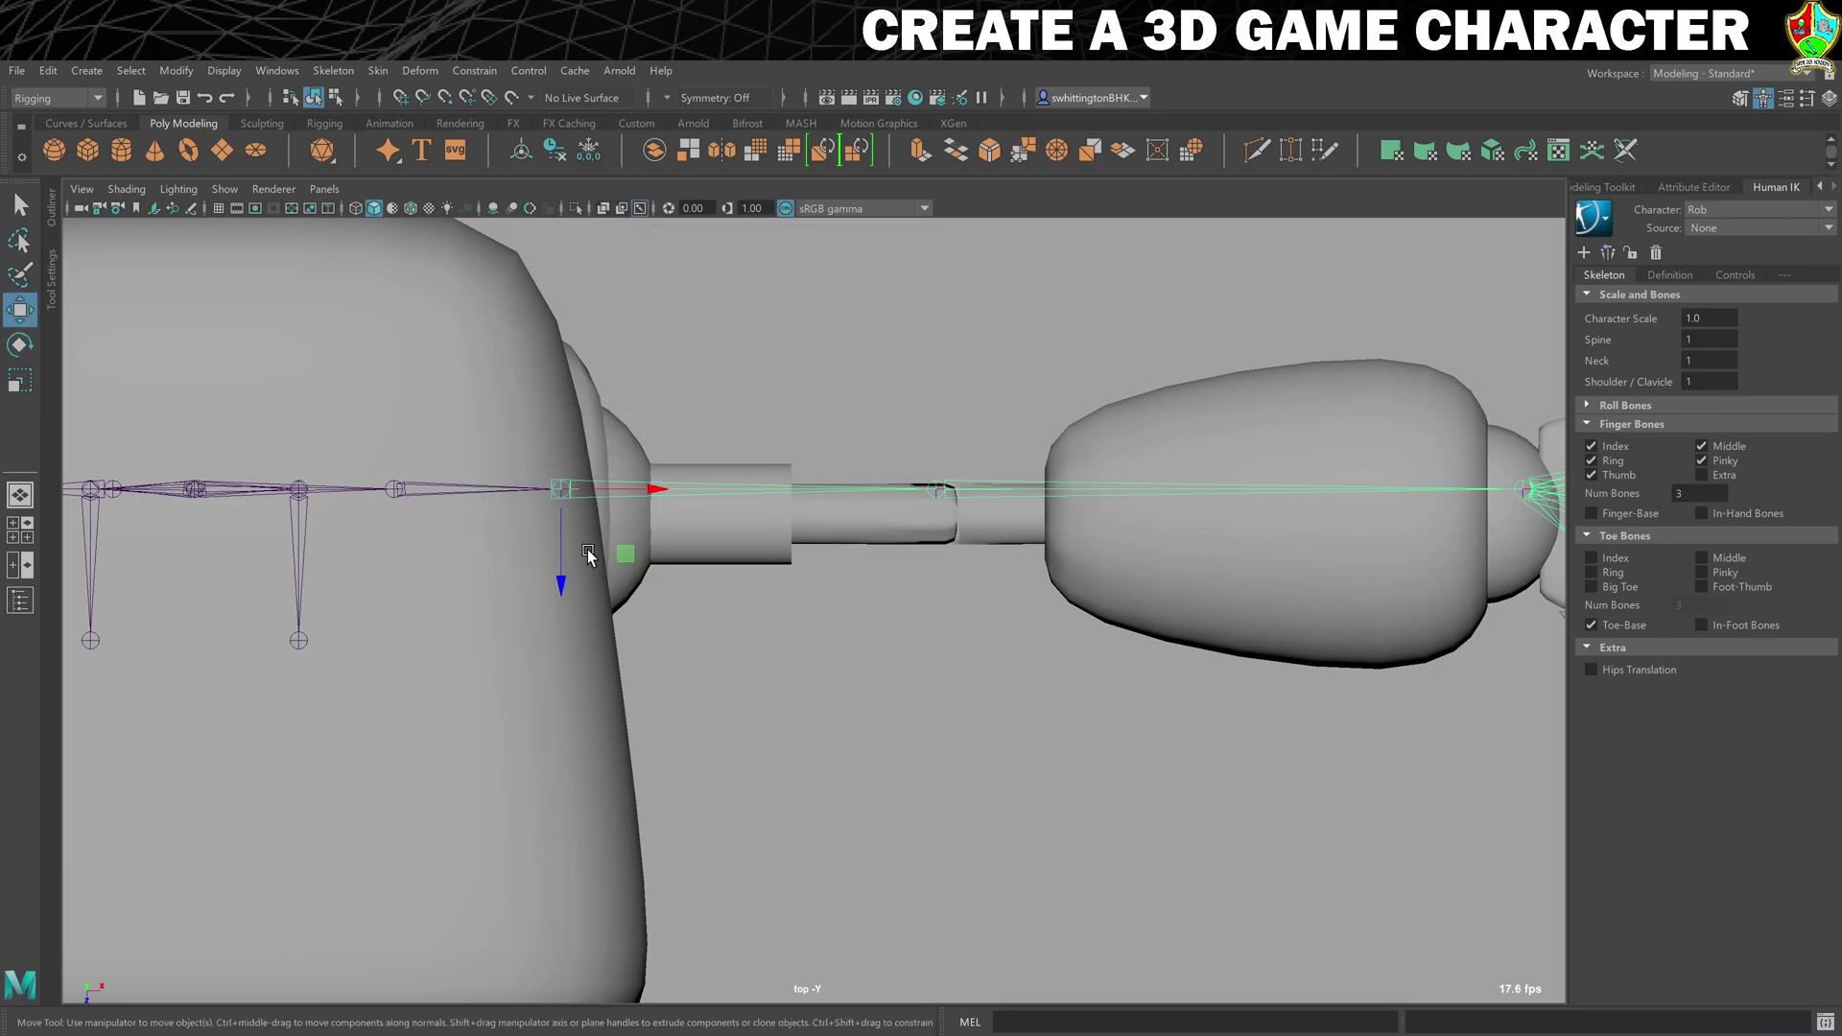
left_click_drag(555, 582, 559, 607)
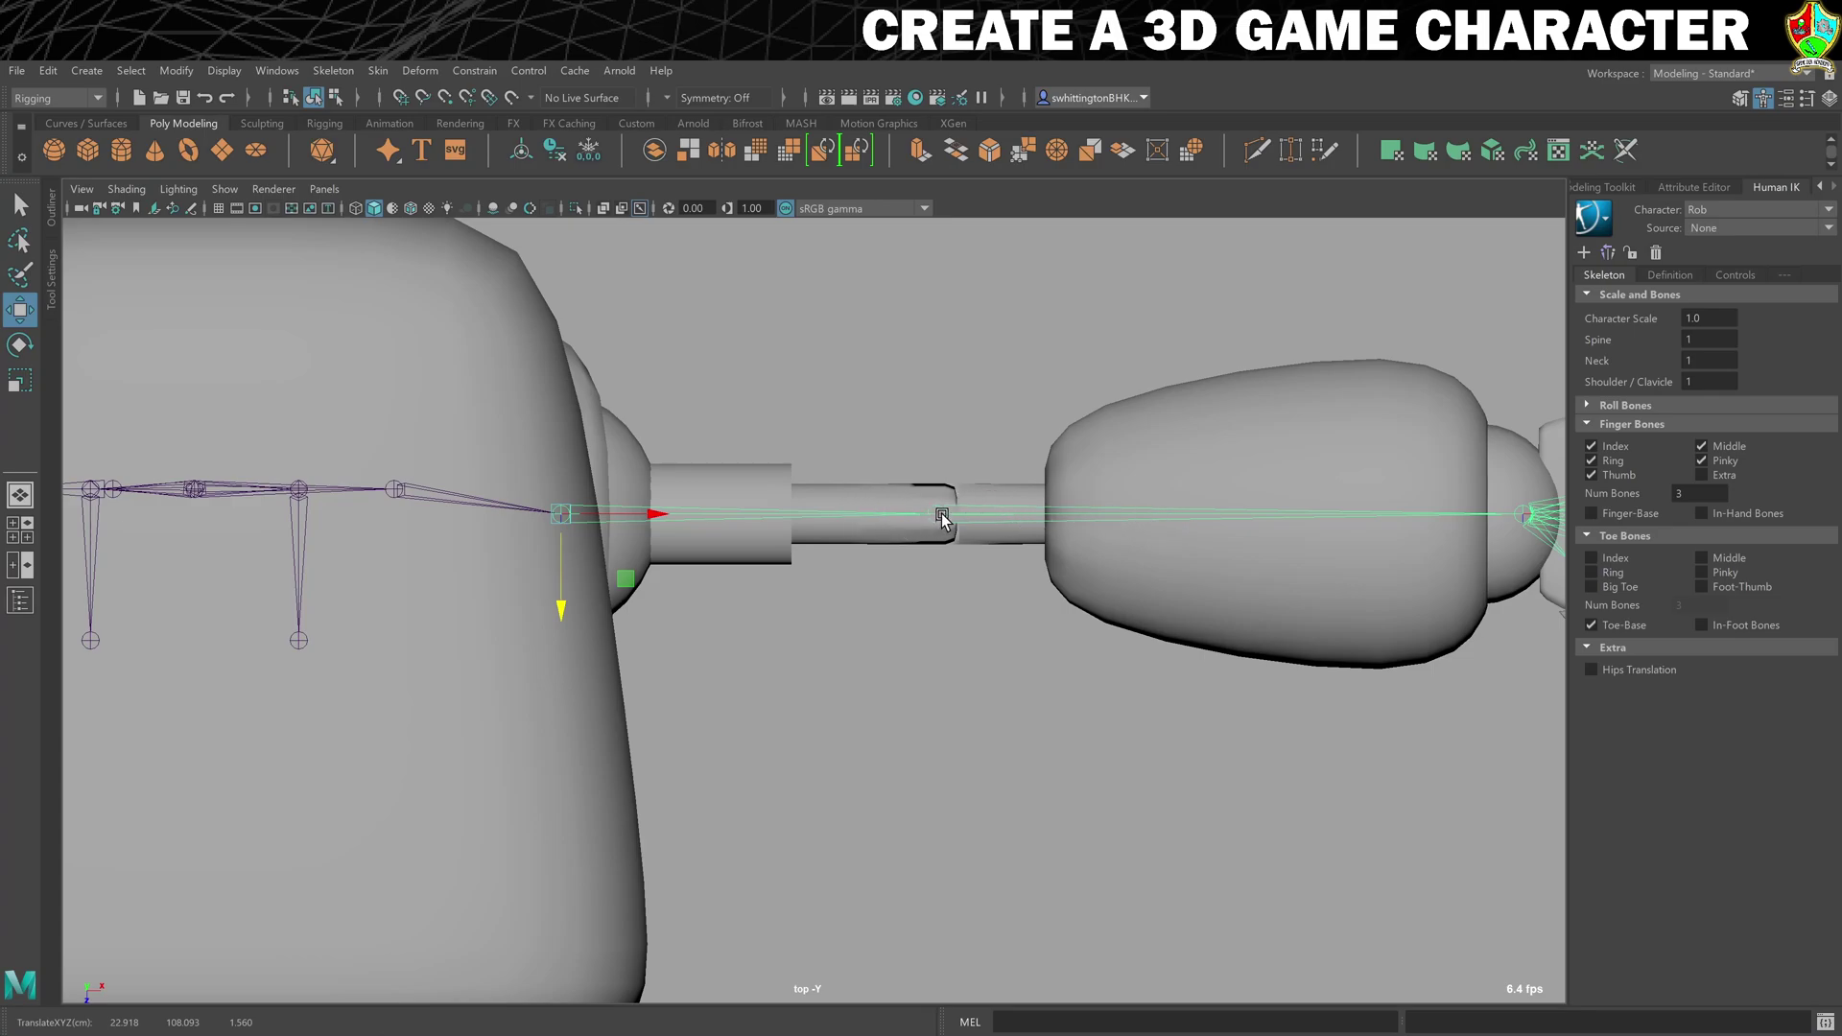
middle_click_drag(1077, 579, 837, 575, "alt")
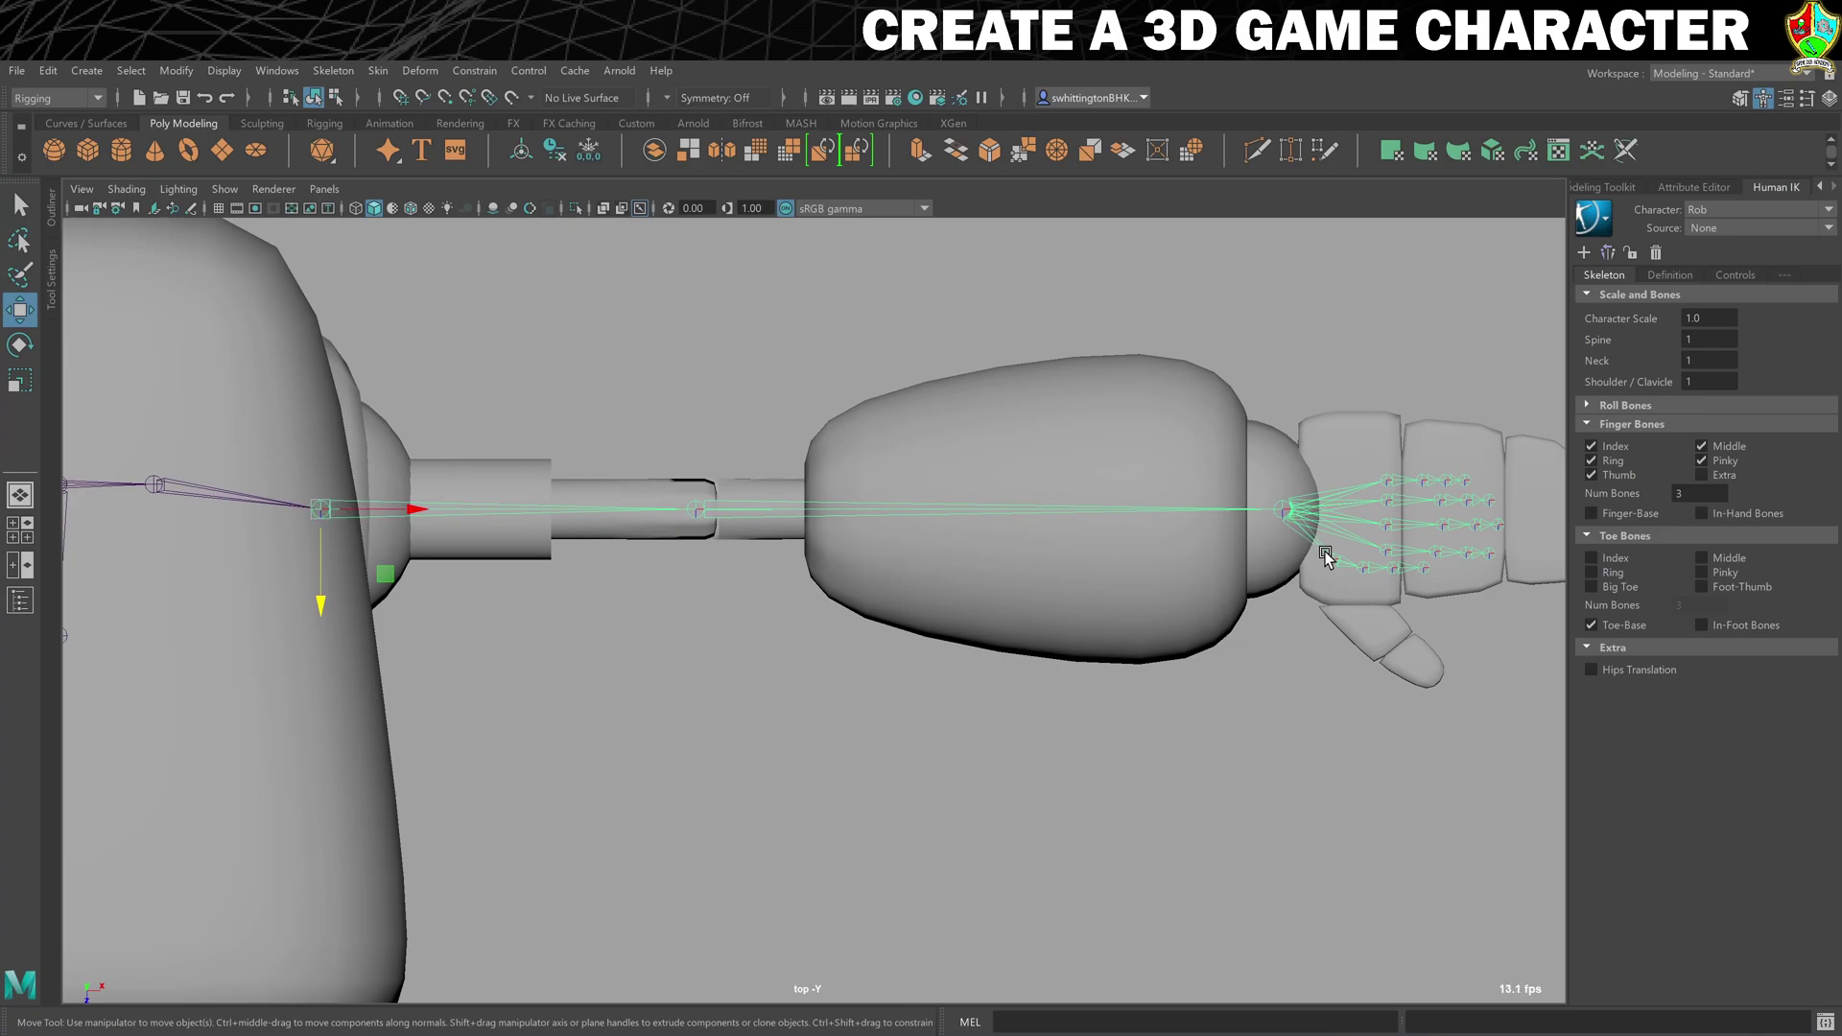
Step: Set the number of finger bones to 2 and disable the Index, Ring and Pinky fingers, keeping Middle and Thumb
middle_click_drag(1324, 556, 820, 497, "alt")
right_click_drag(815, 496, 1047, 558, "alt")
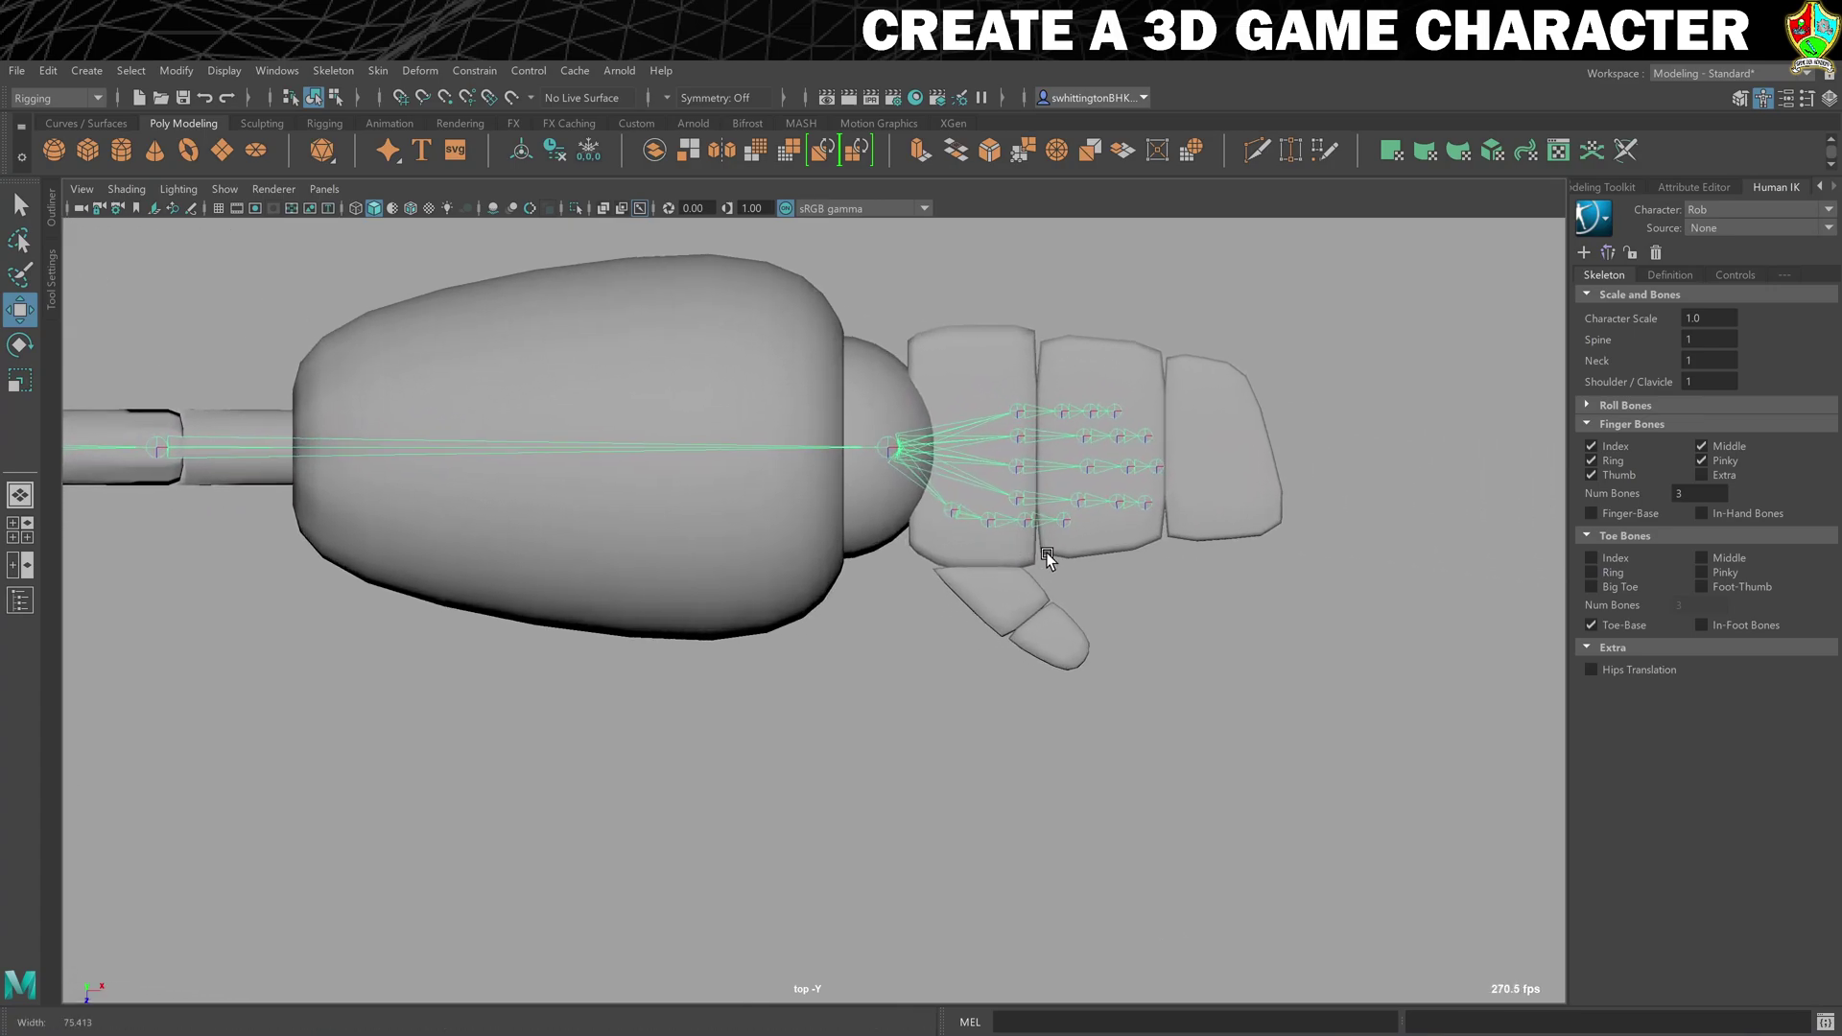
left_click(886, 447)
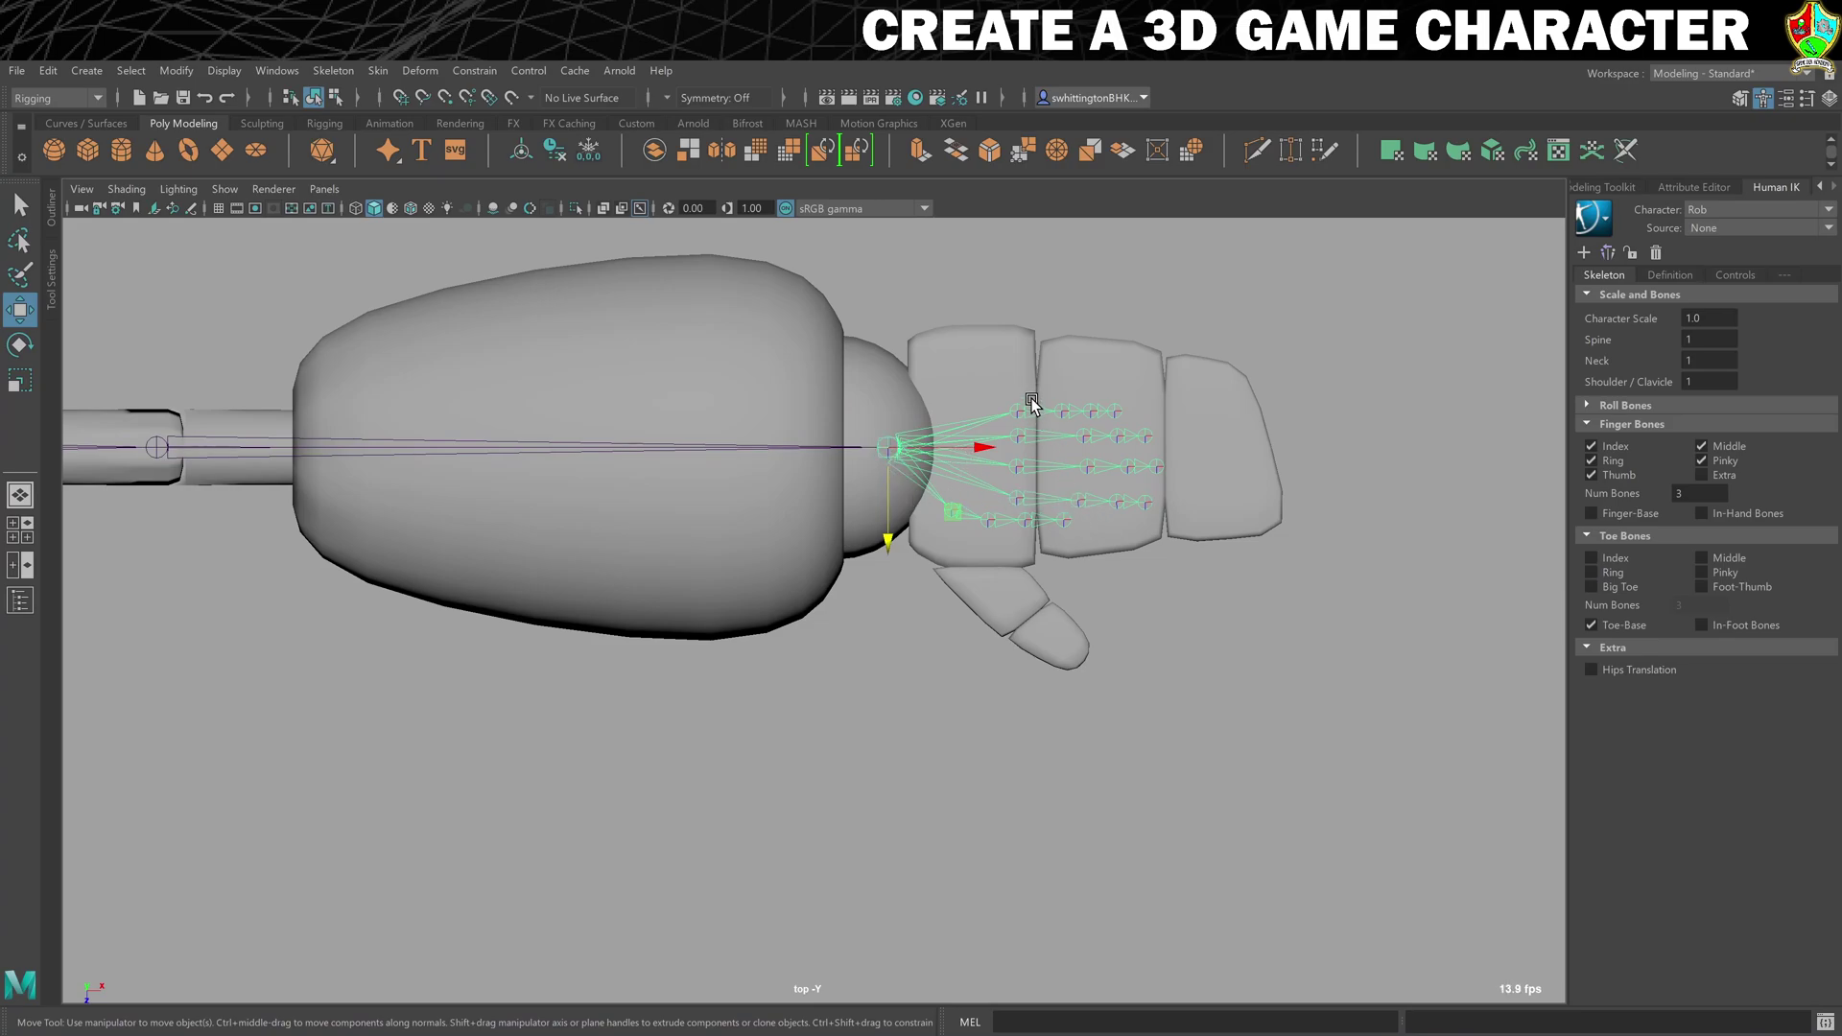
scroll(1118, 465, "up", 5)
middle_click_drag(1189, 452, 833, 630, "alt")
scroll(959, 604, "up", 2)
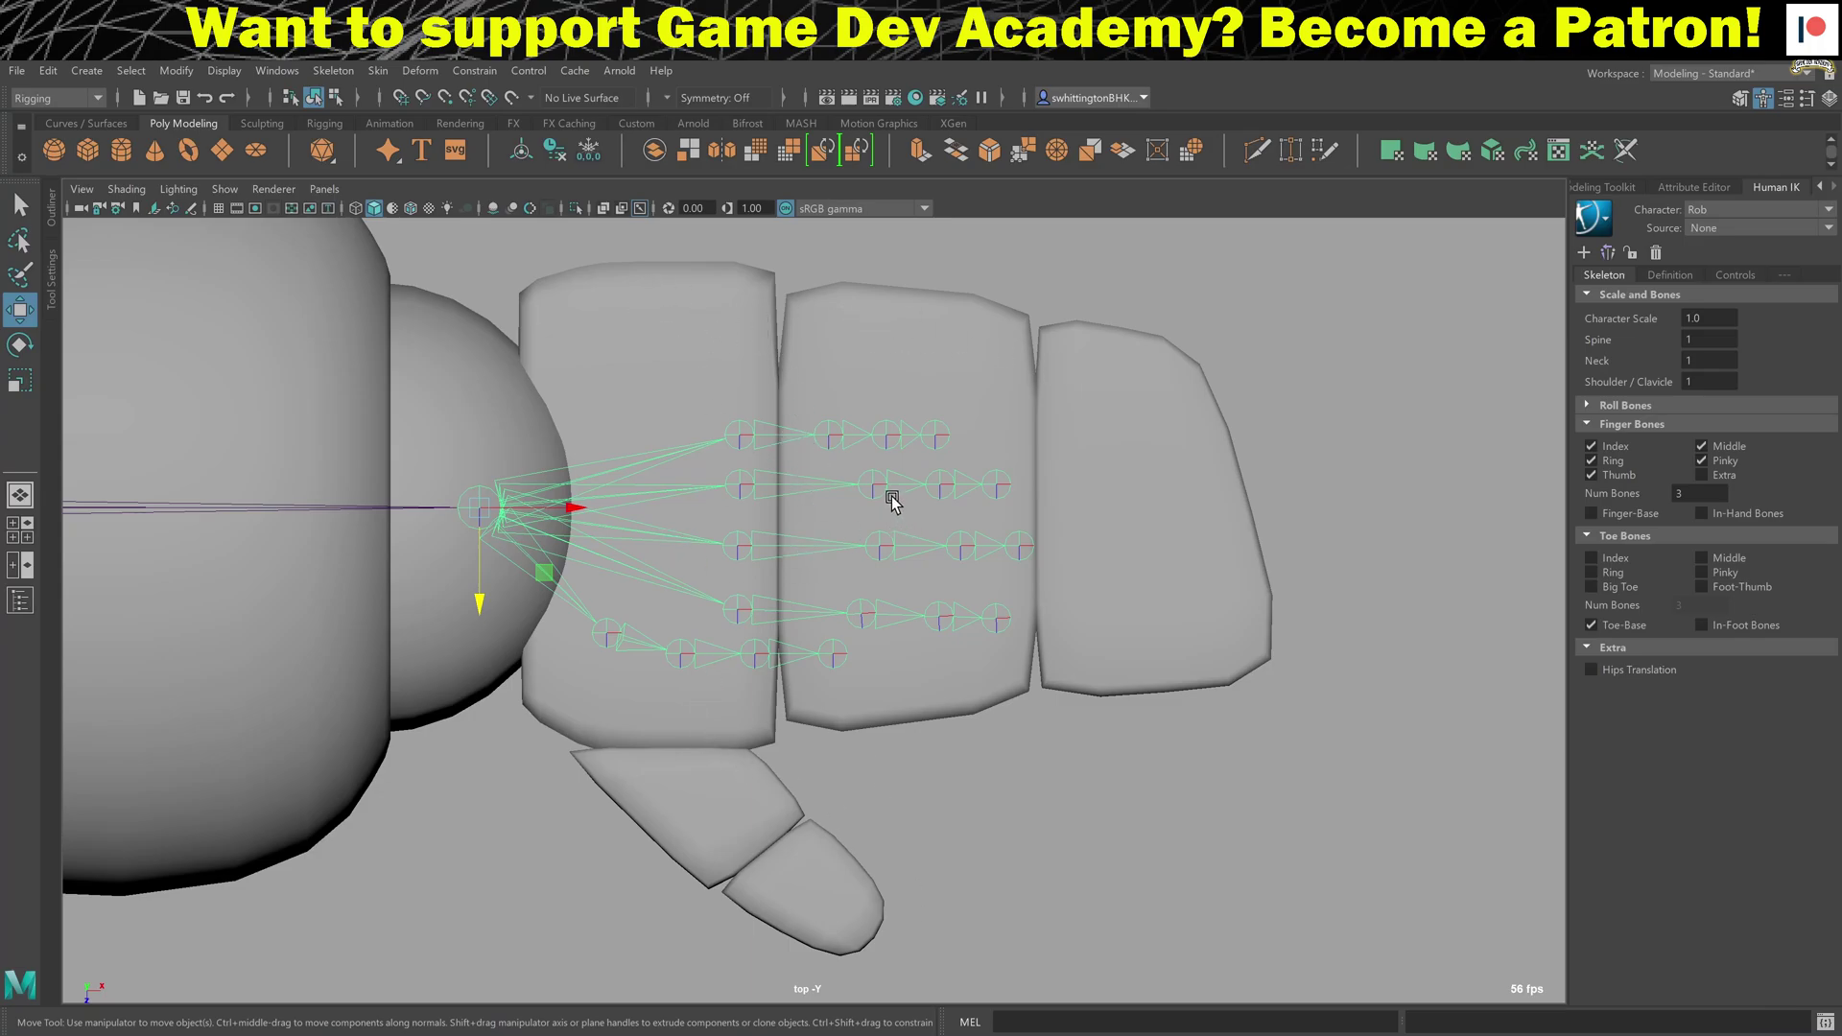
left_click(1686, 449)
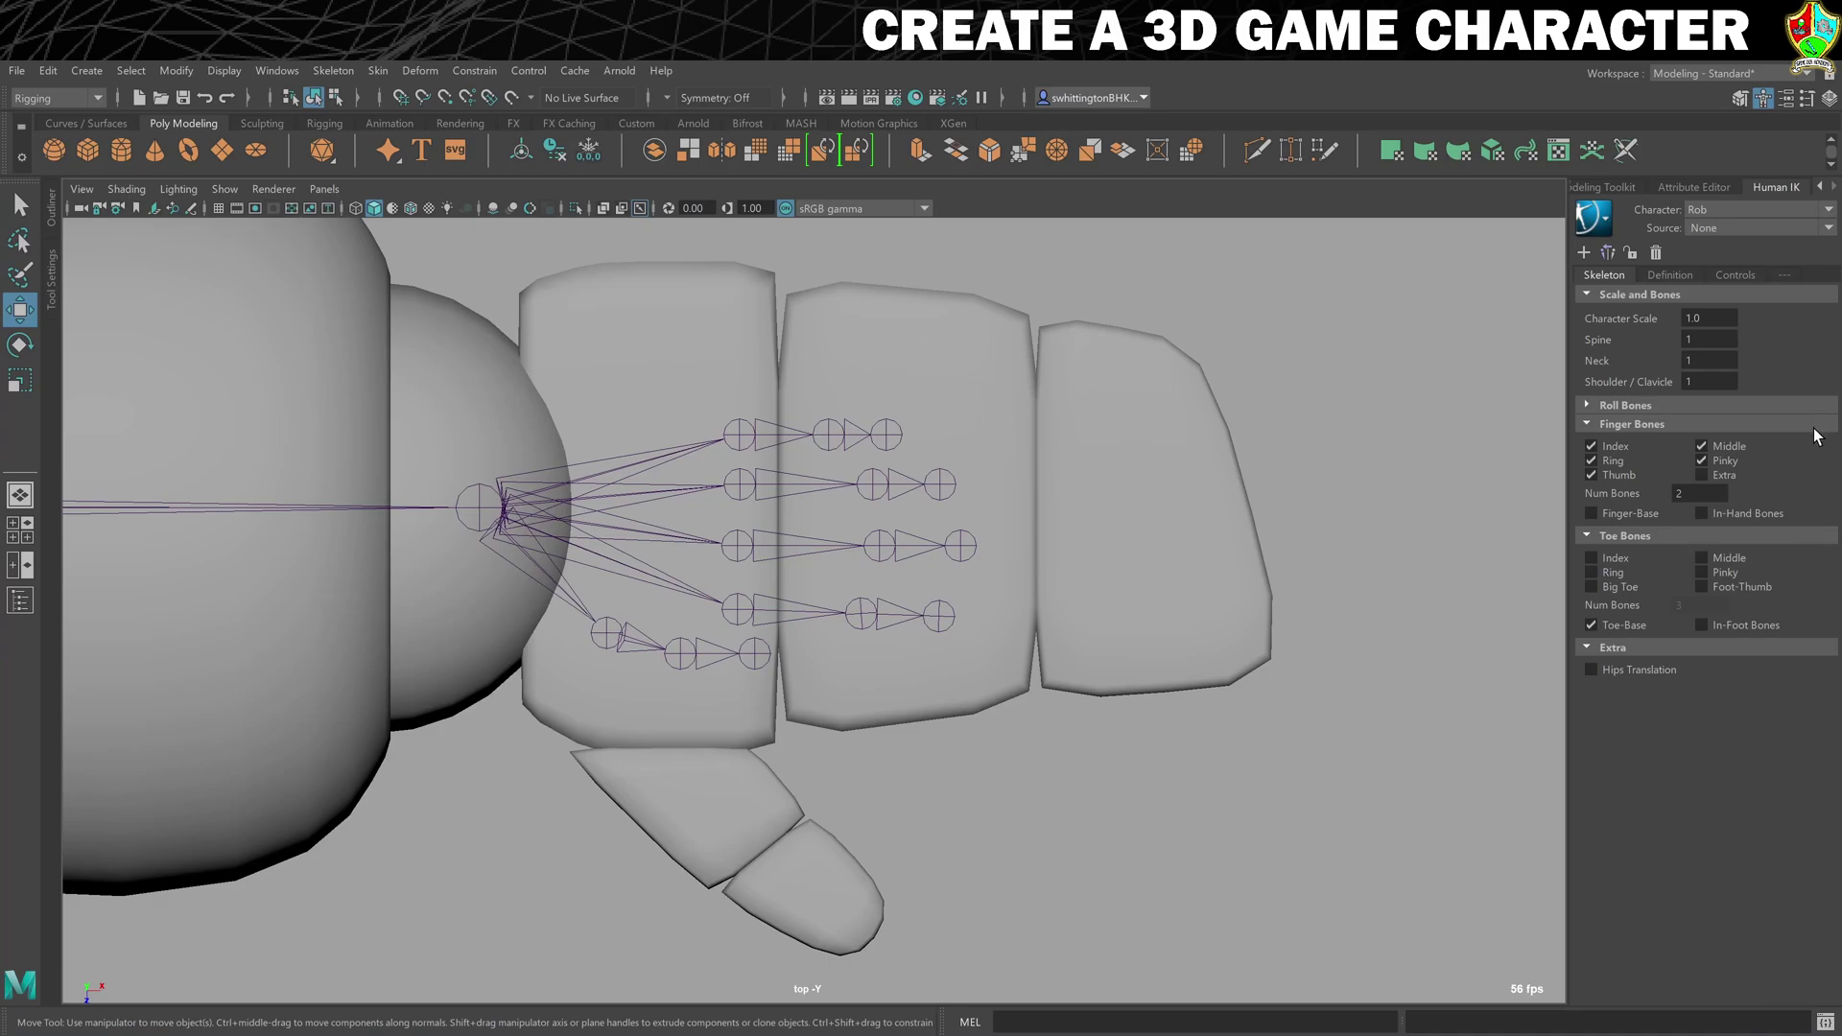
left_click(1594, 446)
left_click(1610, 460)
left_click(1725, 463)
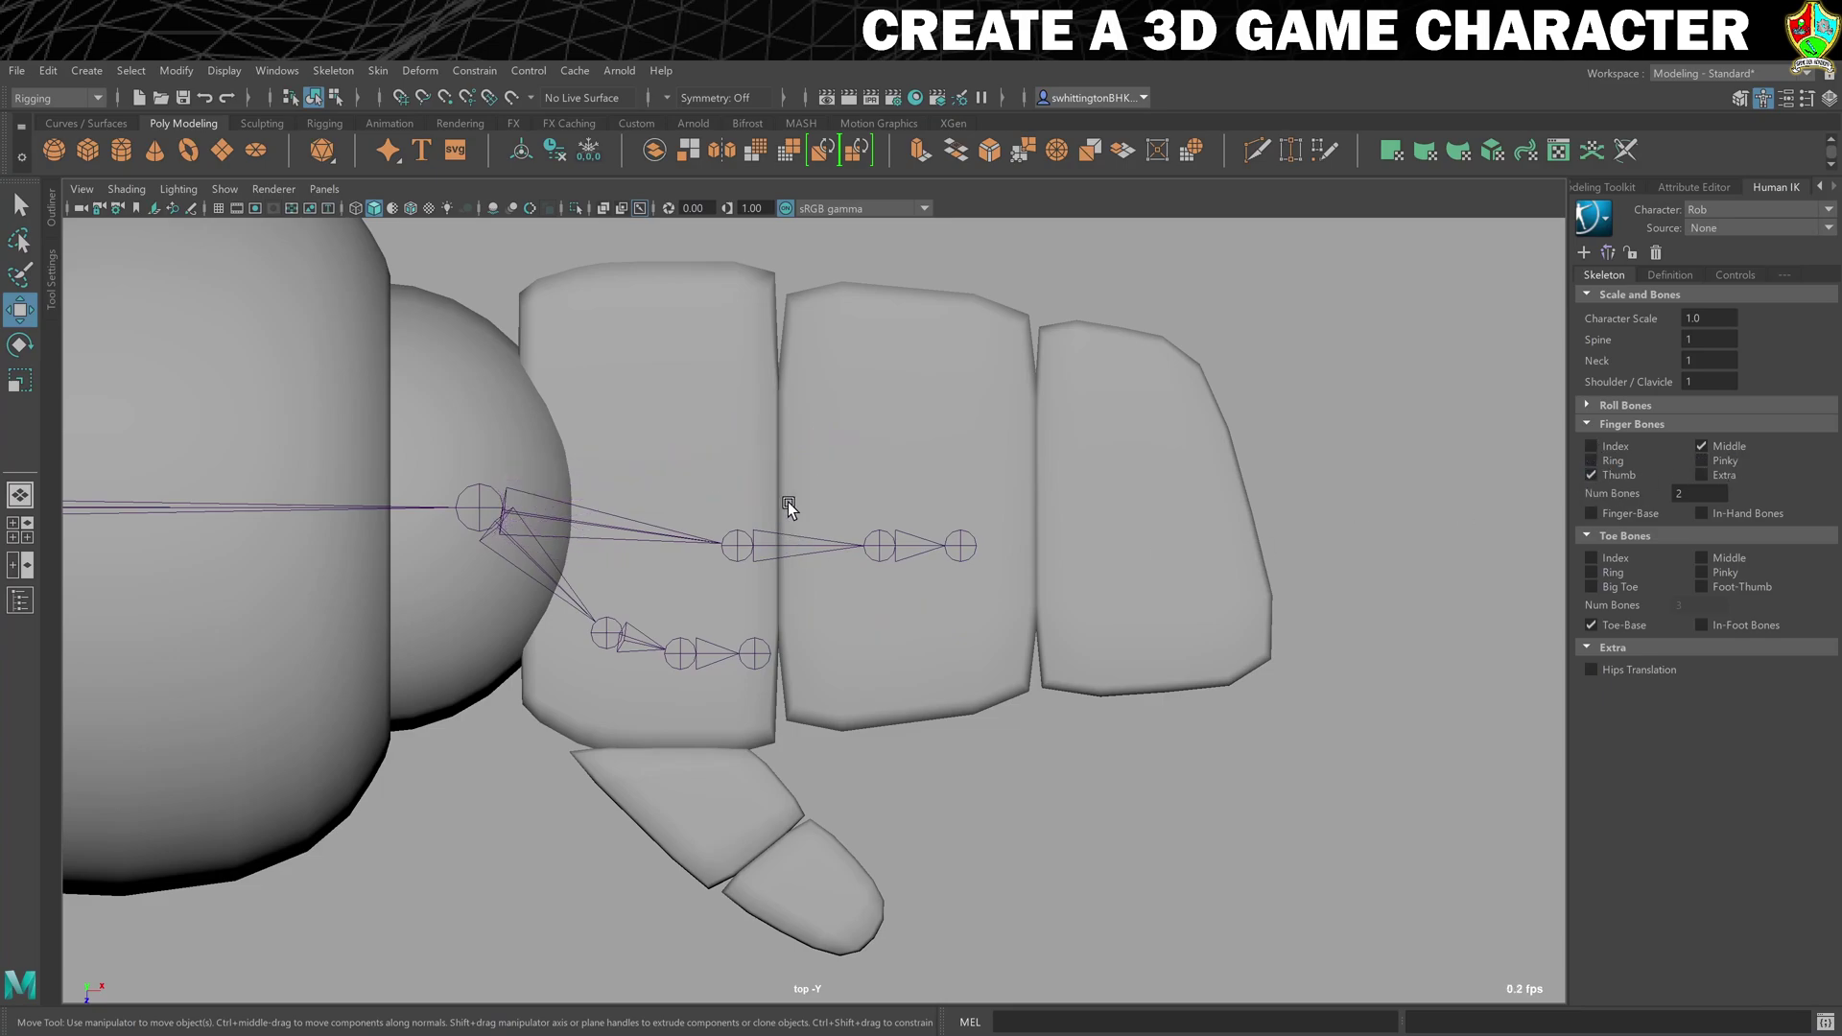
Step: Move the left middle finger's base joint to the gap after the first hand segment, at about X 90.5 and Z 1.6 cm
left_click(737, 546)
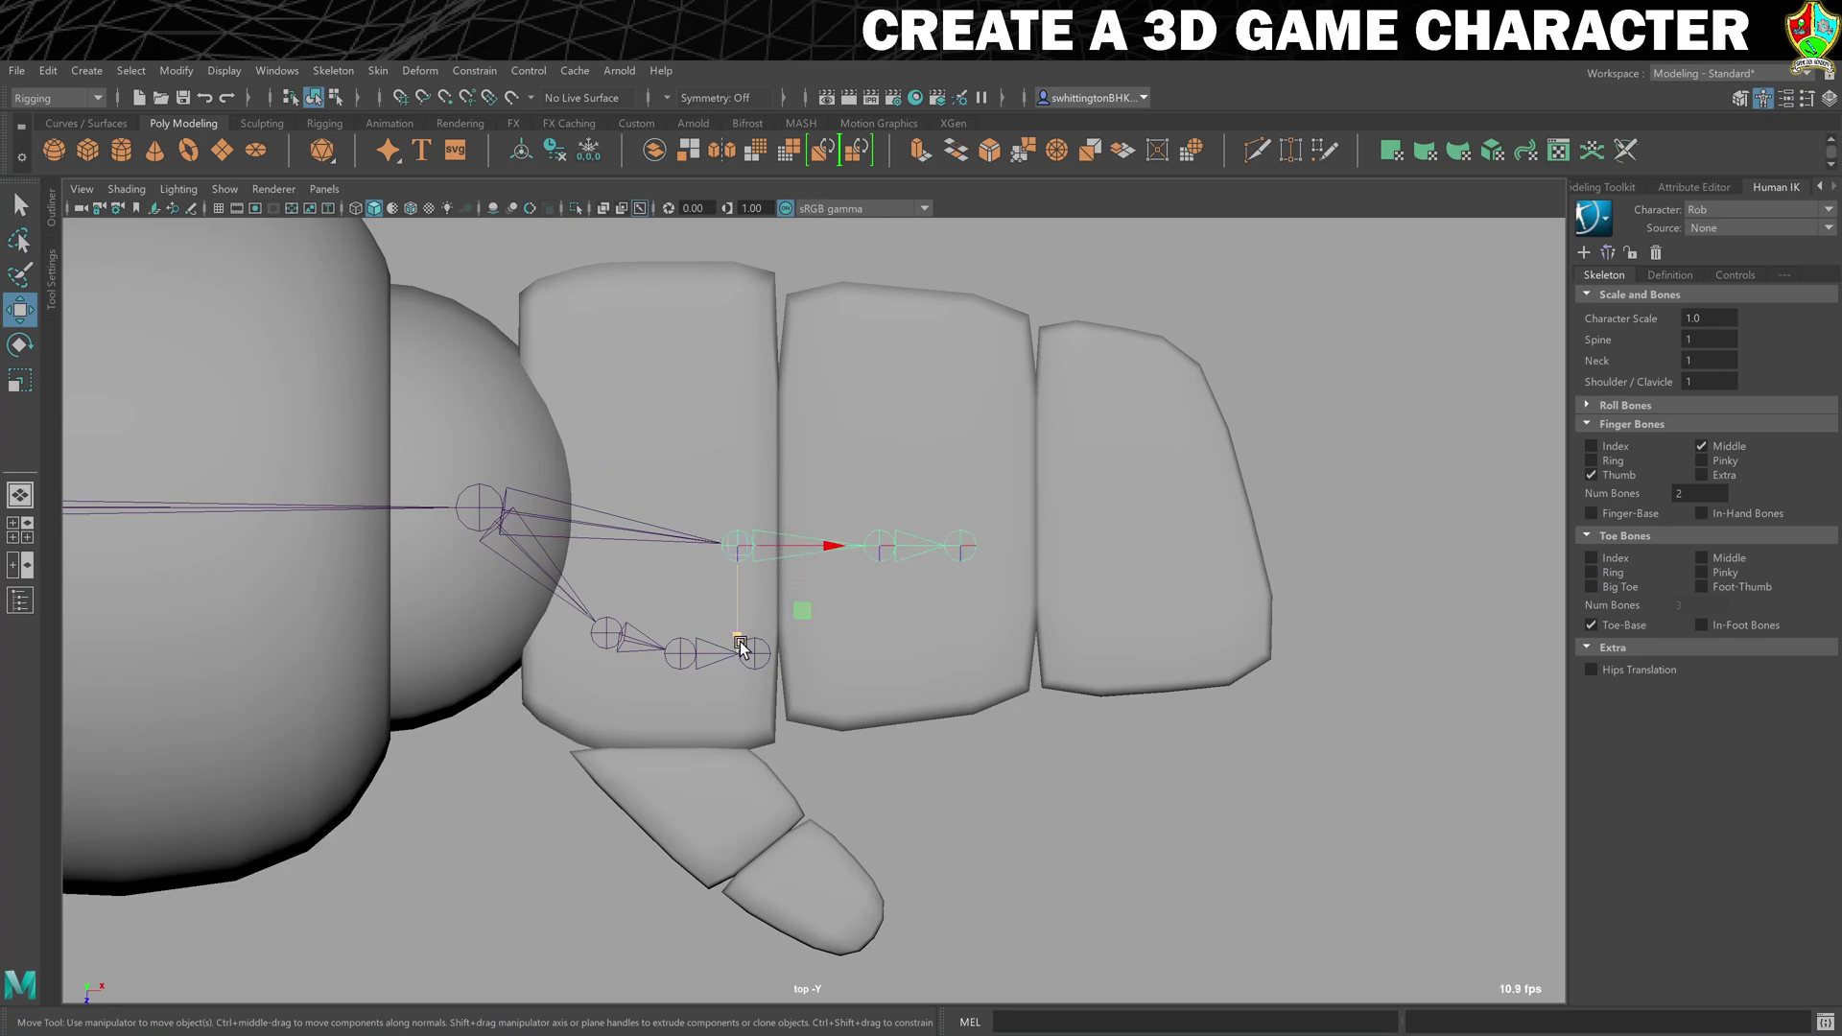
left_click_drag(738, 647, 744, 605)
left_click_drag(827, 508, 867, 506)
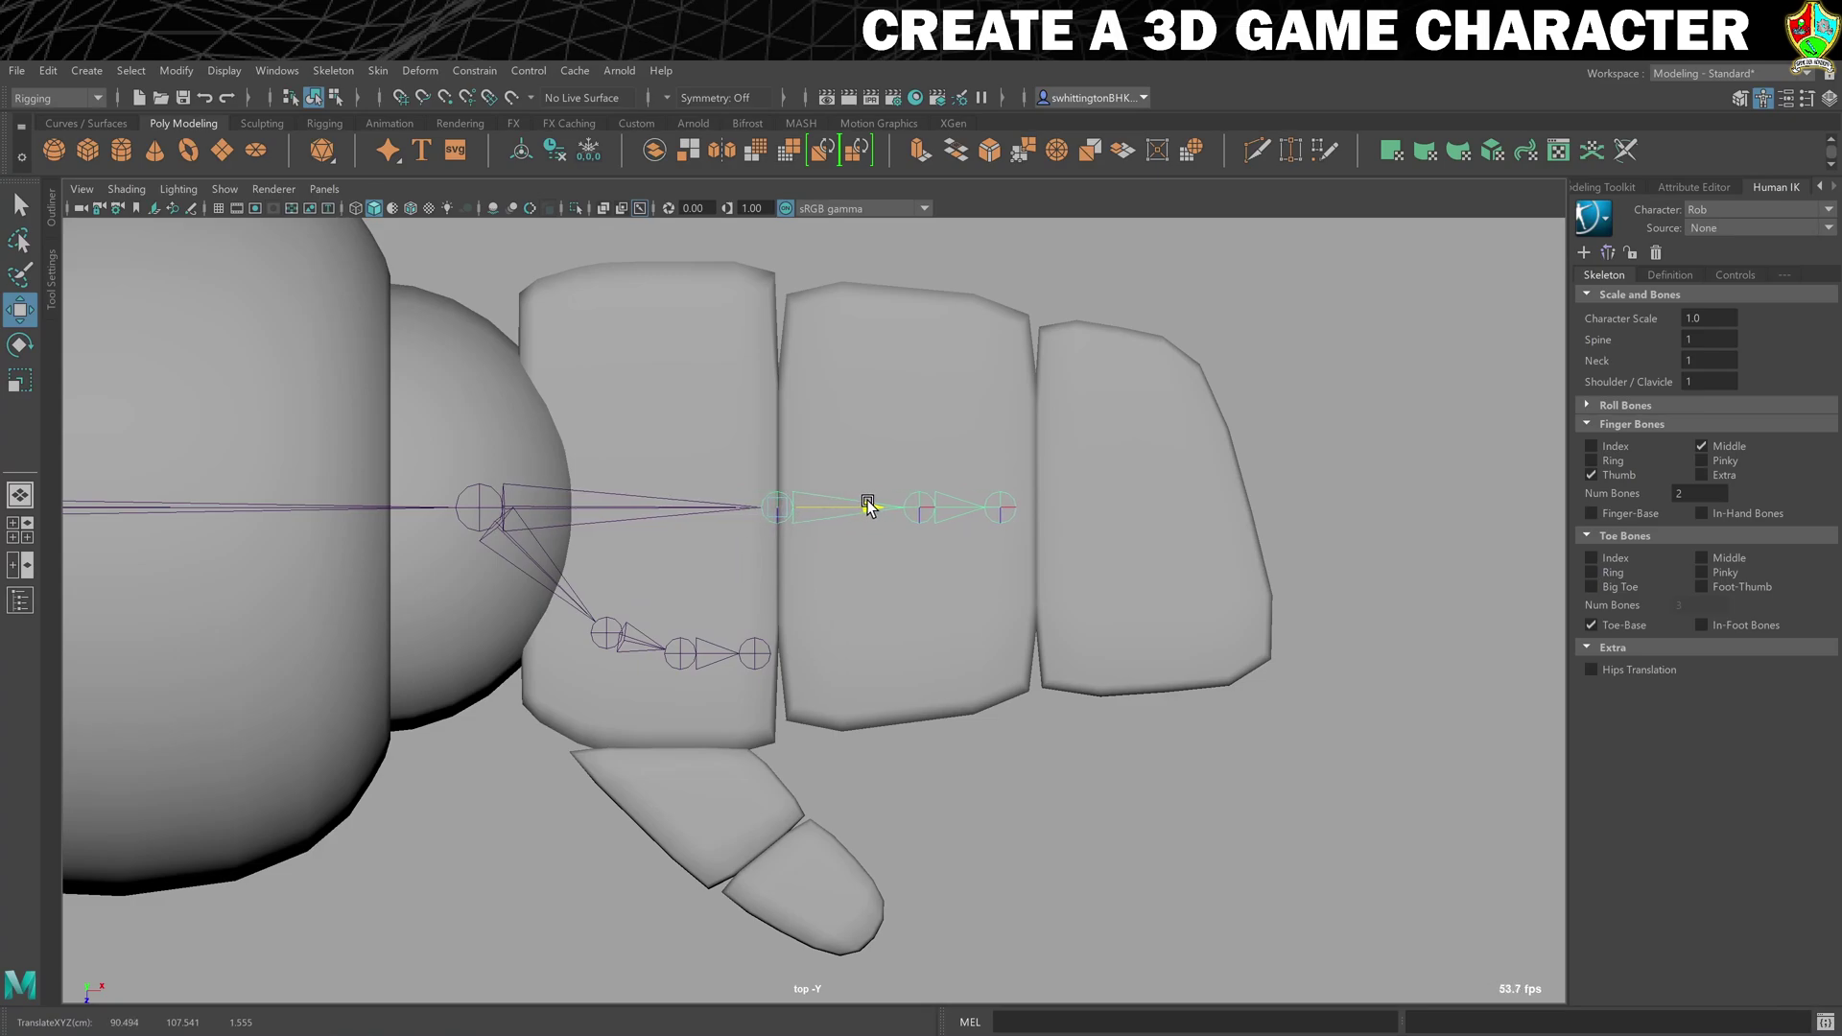
Step: Move the middle finger's second joint to the next segment gap and its end joint to the fingertip, at about X 102.5 cm
left_click(926, 498)
left_click_drag(1011, 509, 1351, 508)
left_click(1115, 506)
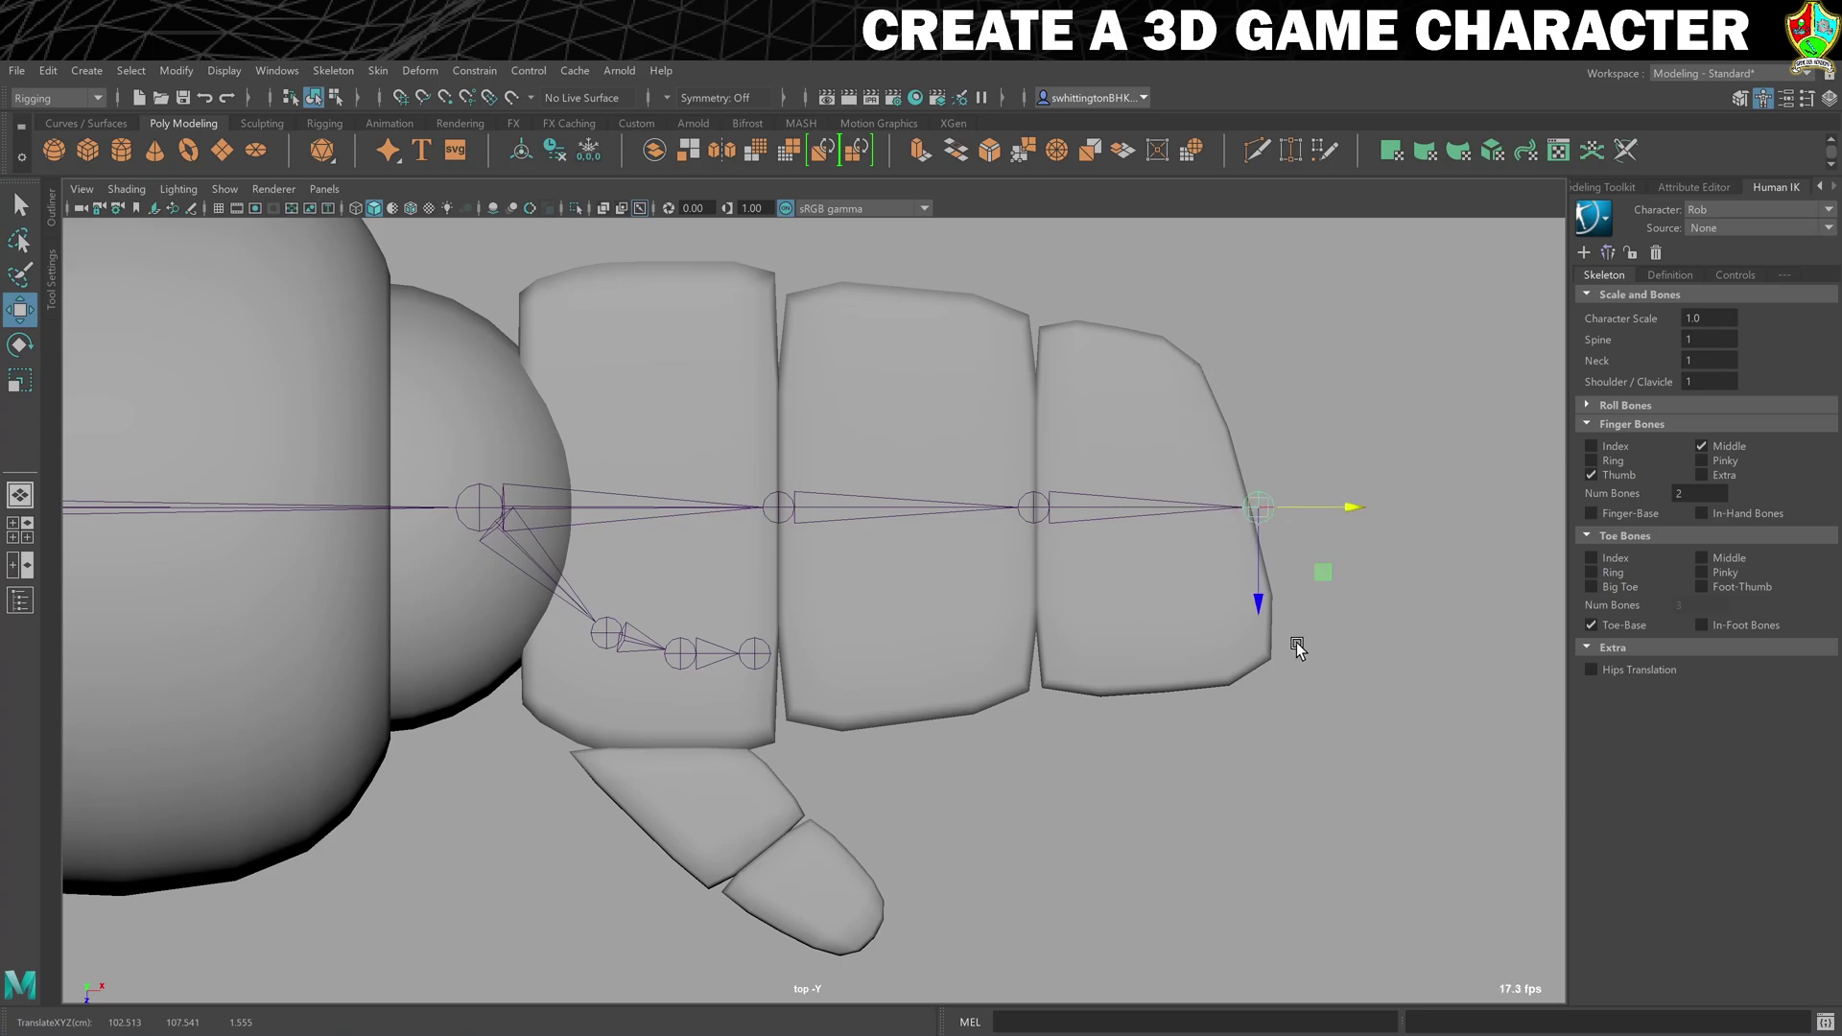
Step: Fit the left thumb's joints to its root, knuckle and tip, placing the end joint at about X 92.8 and Z 12.3 cm
left_click(606, 633)
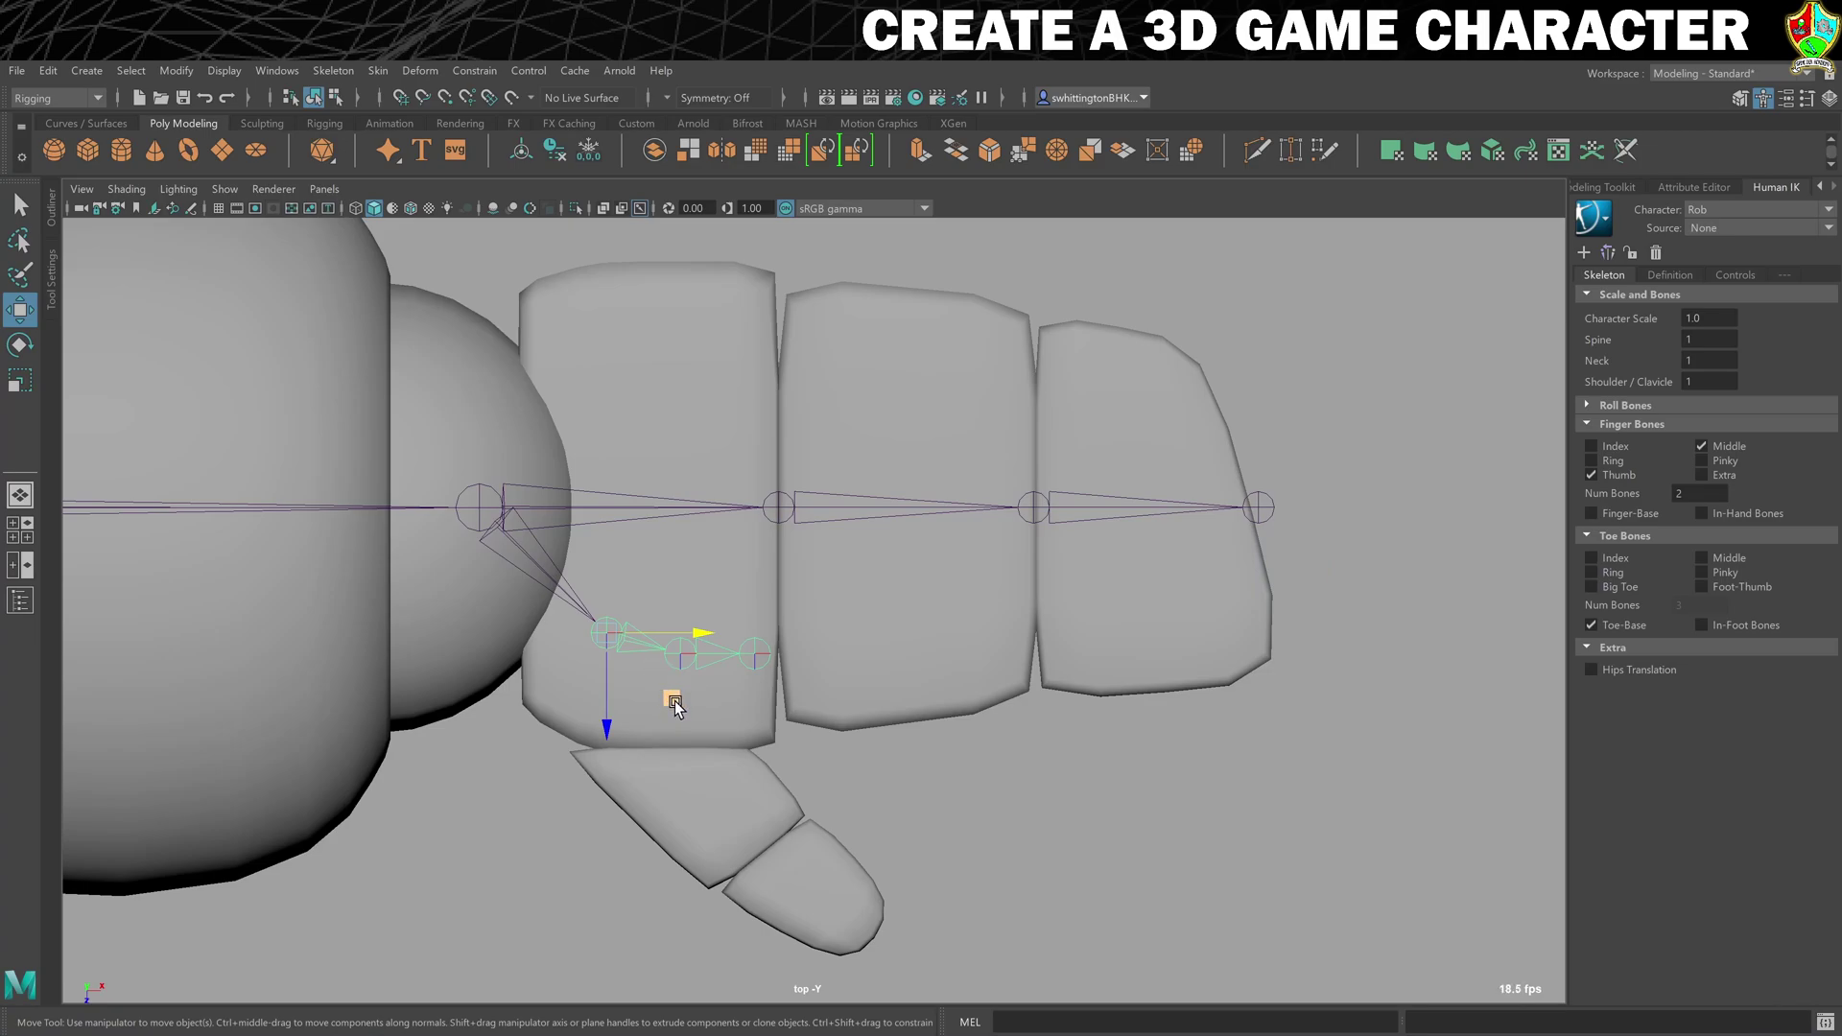
left_click_drag(674, 705, 827, 913)
left_click(722, 771)
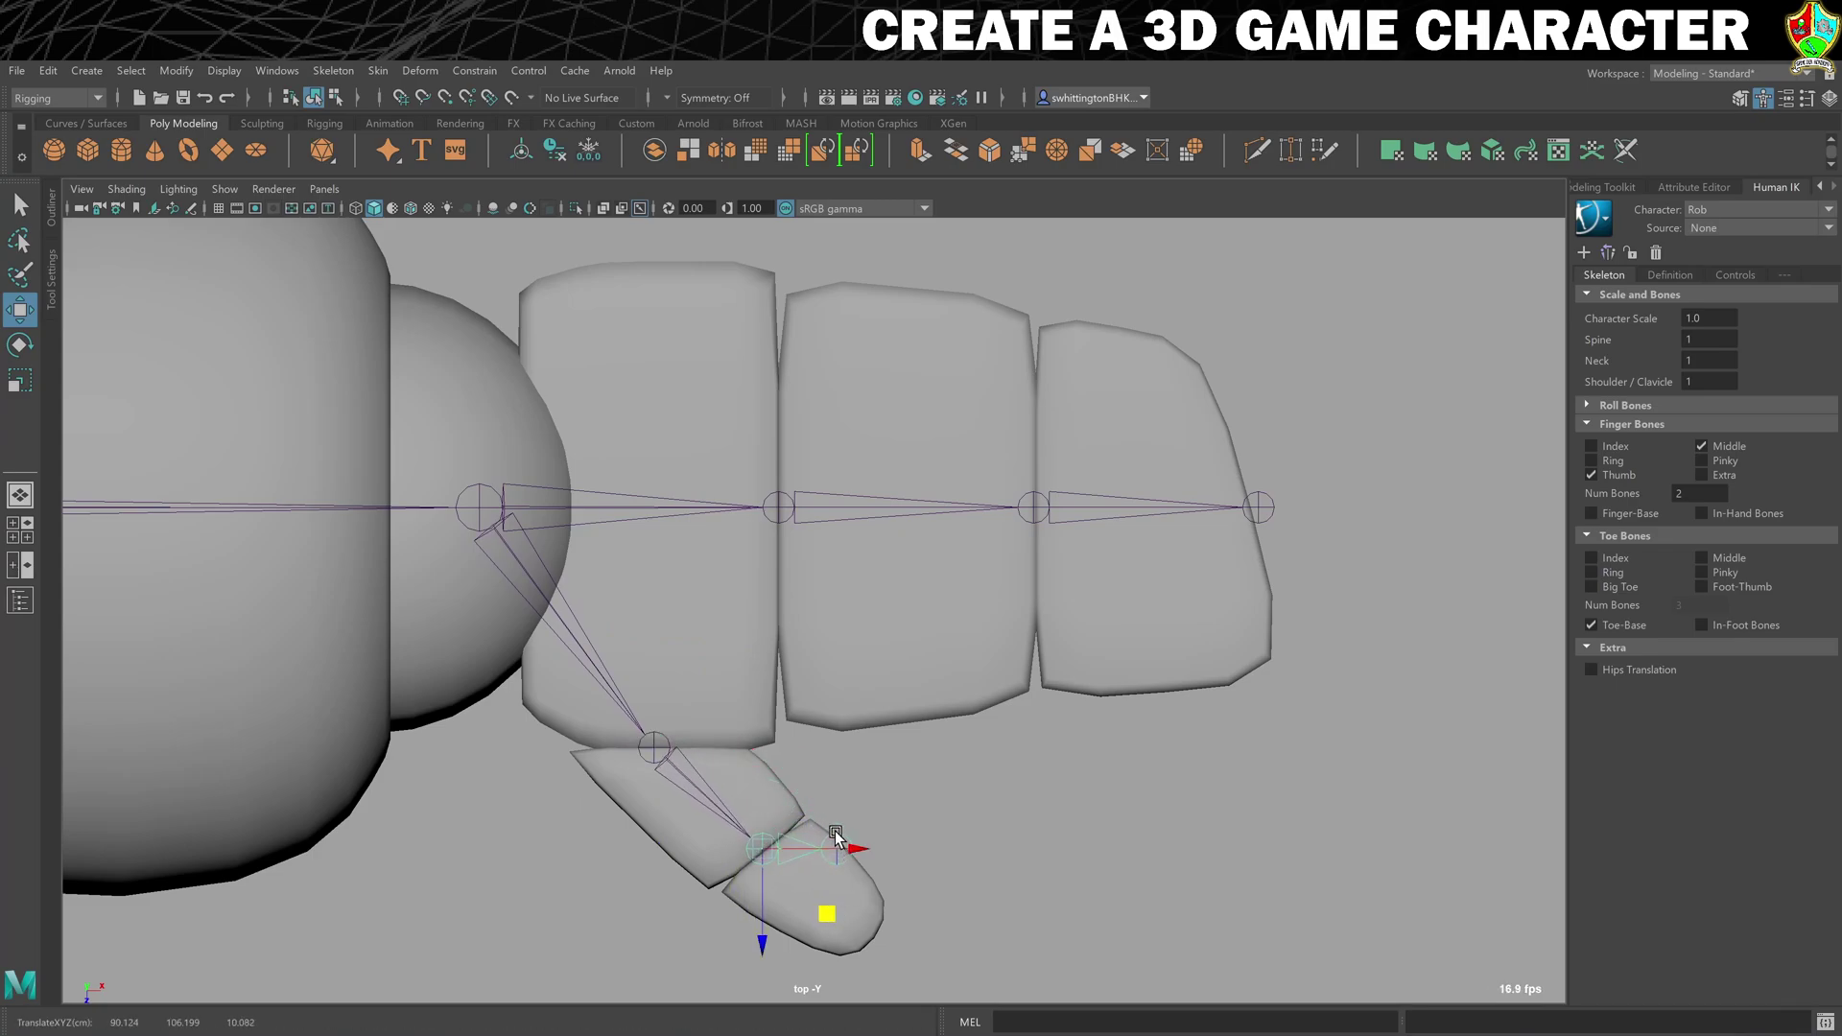
left_click_drag(834, 838, 935, 999)
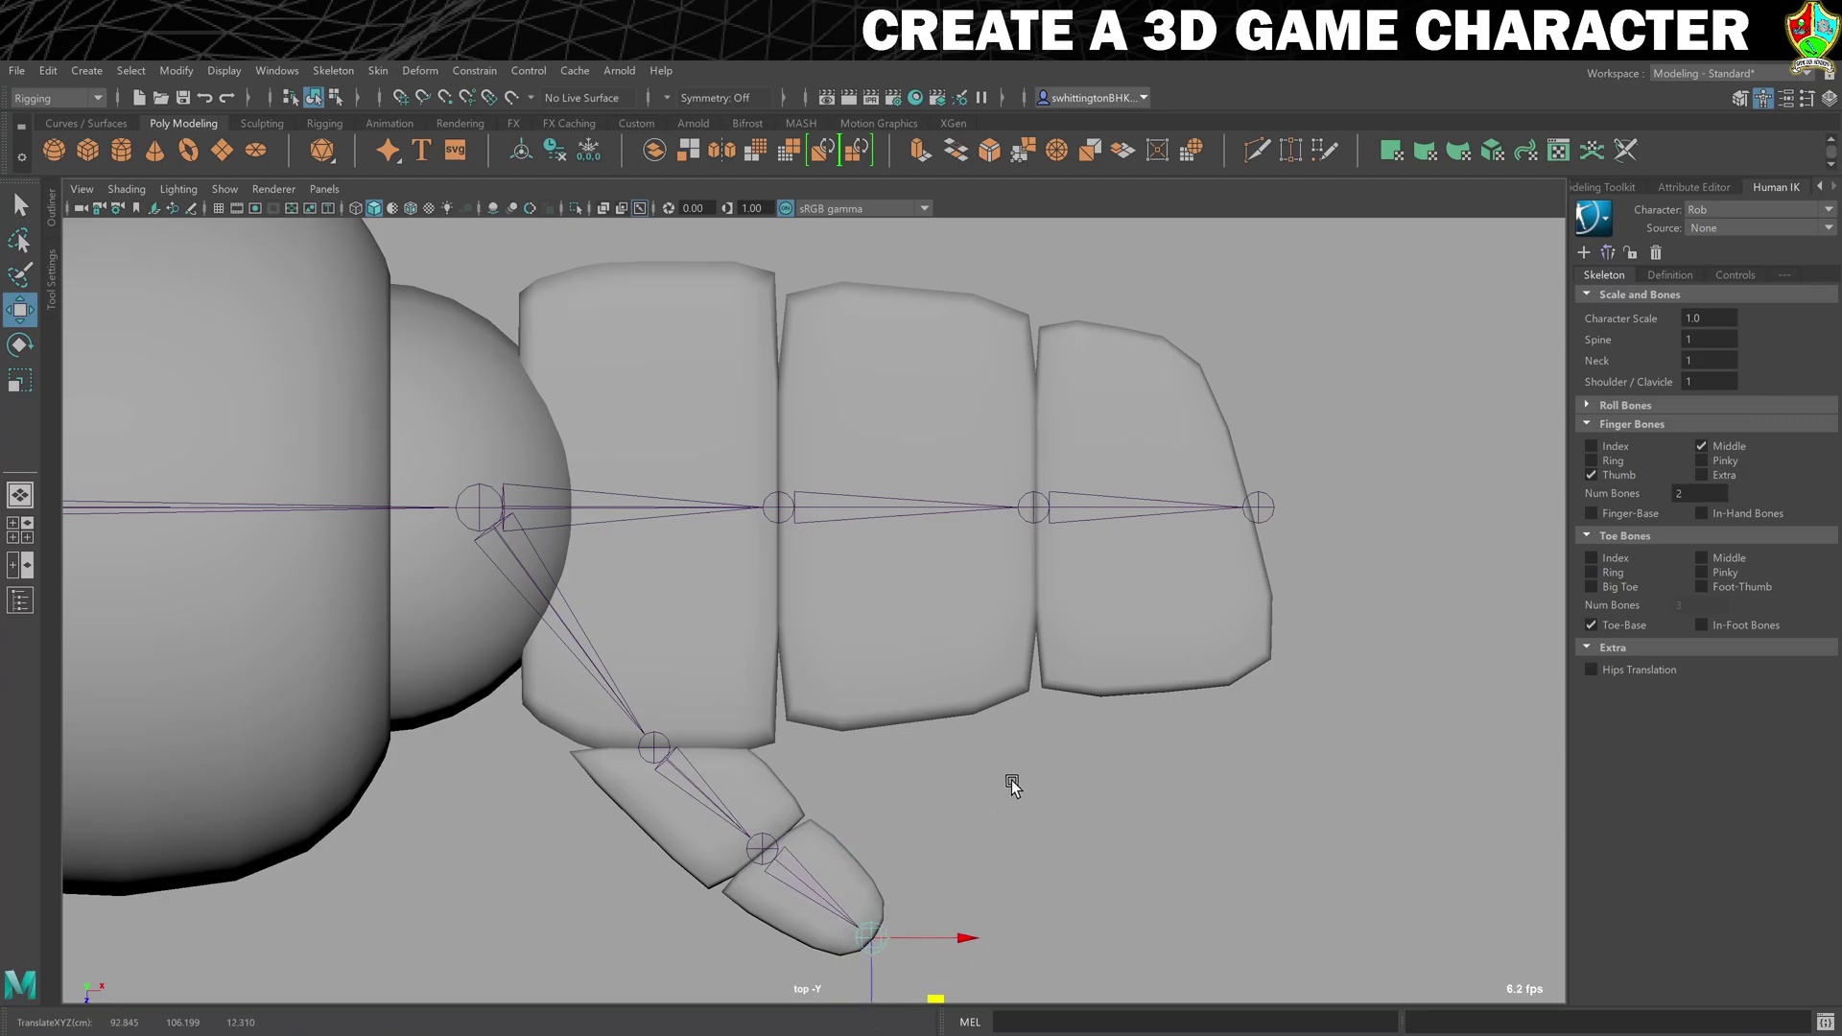
left_click(1007, 781)
Step: Inspect the left thumb and finger joints against the hand geometry up close in the perspective view
key("space")
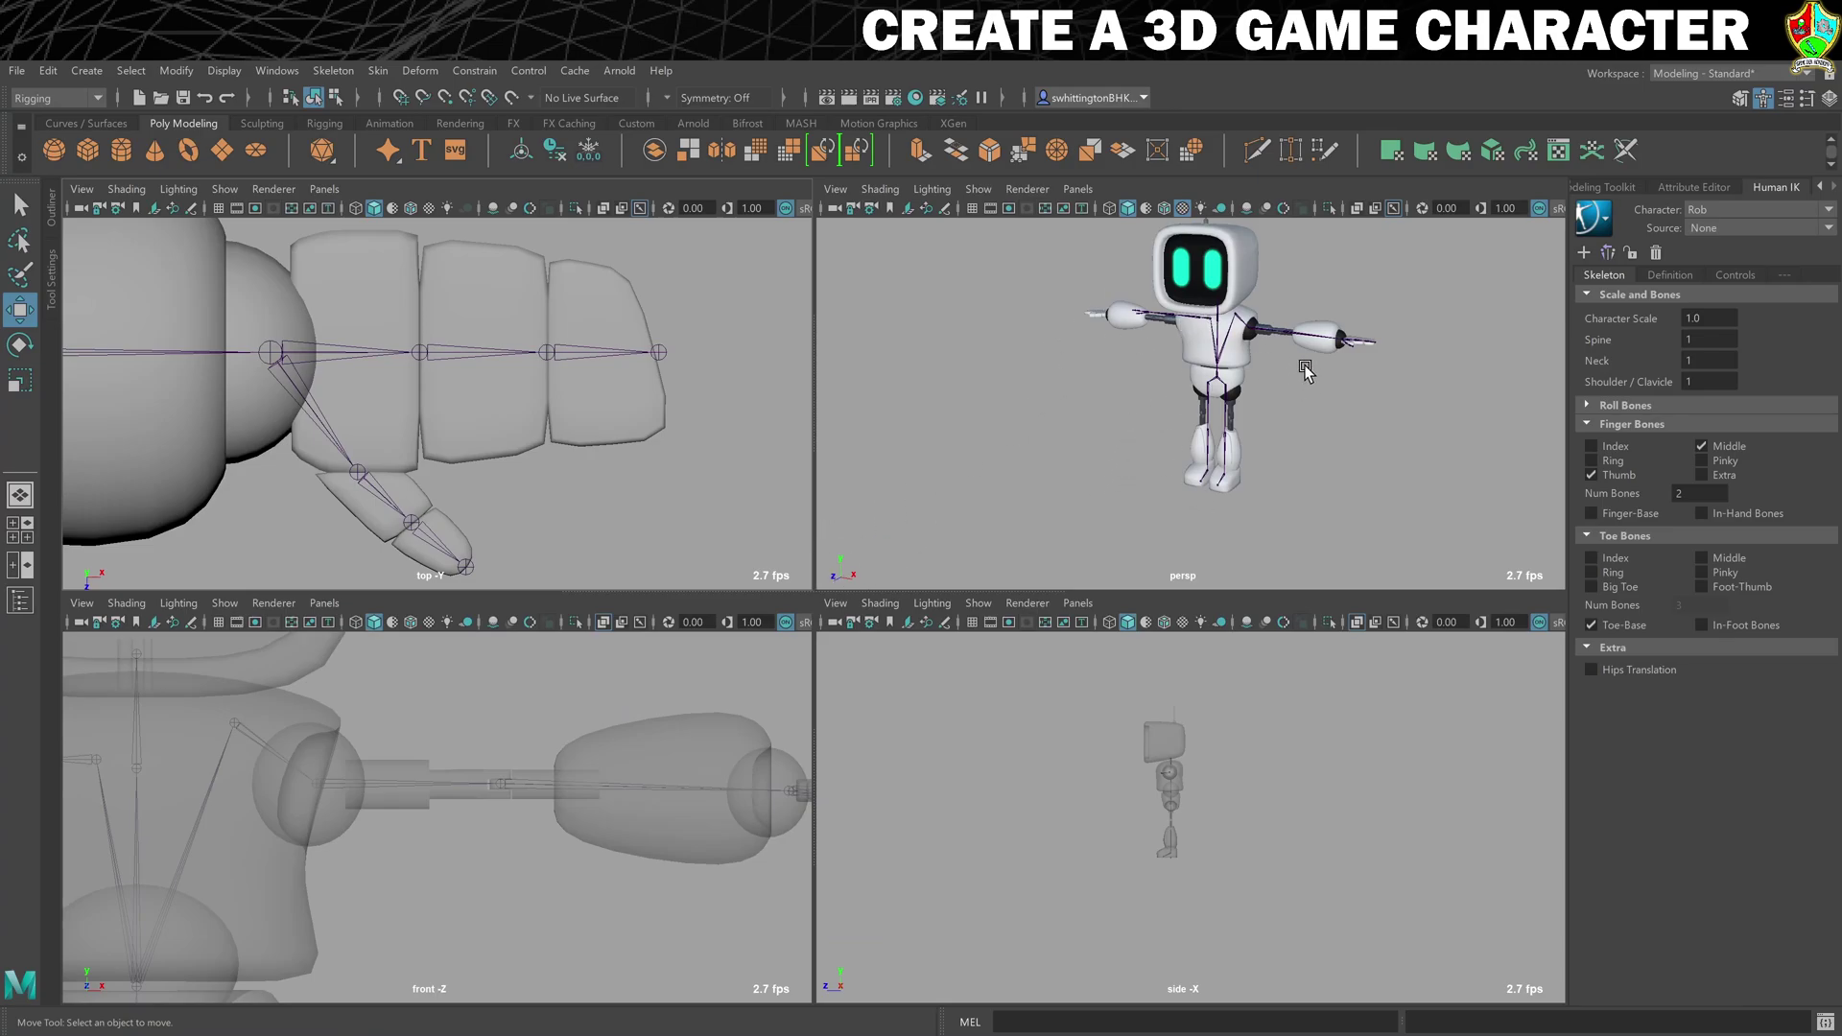
key("space")
scroll(1245, 382, "up", 8)
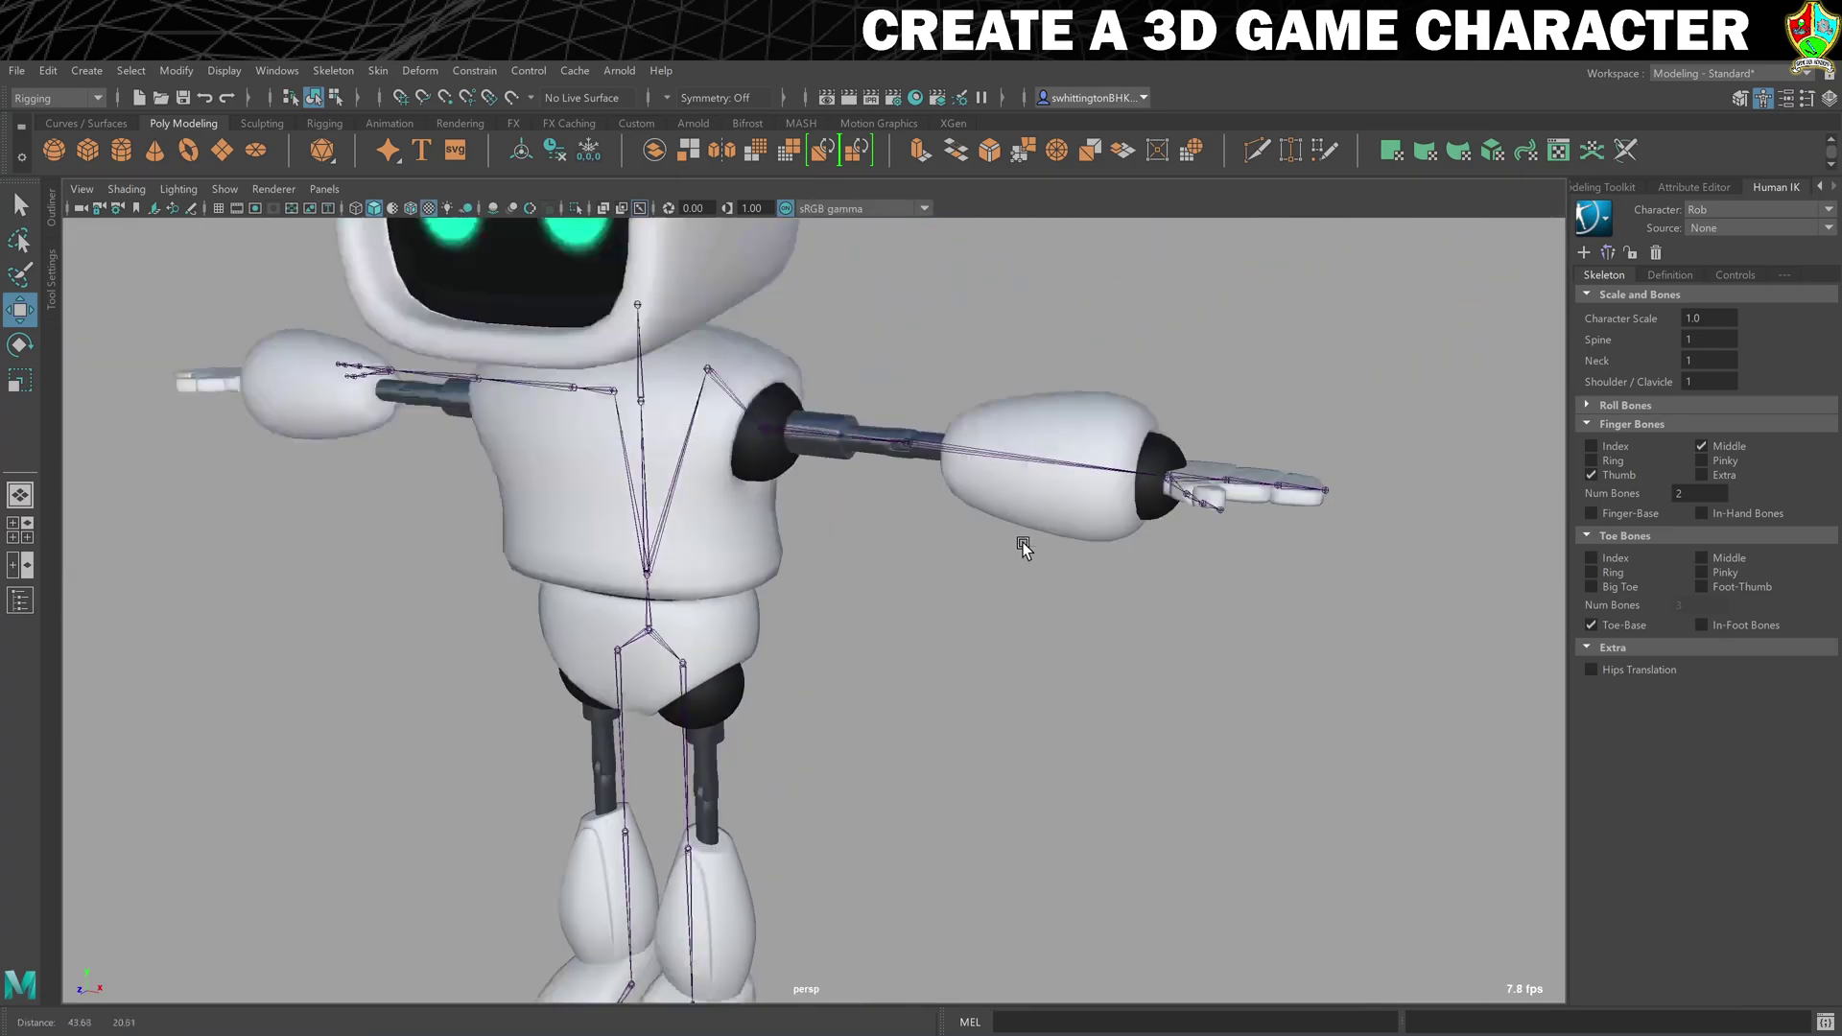
scroll(979, 564, "up", 10)
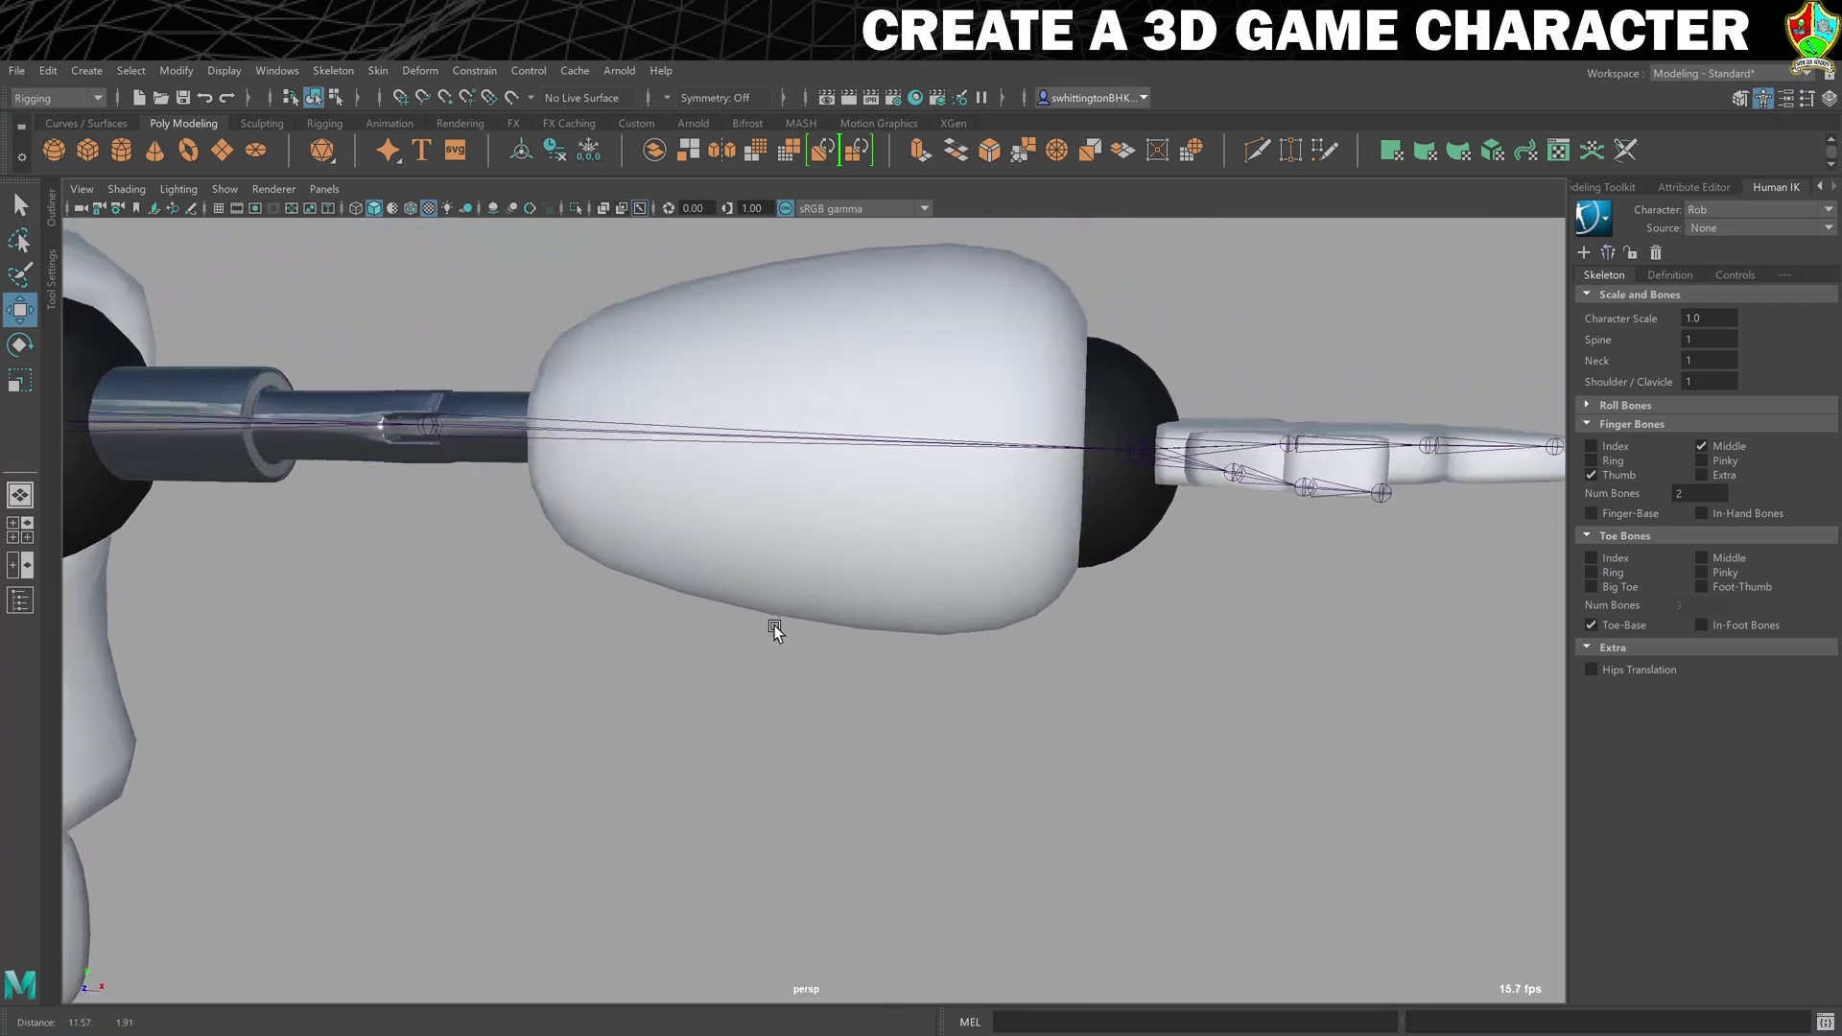
mouse_move(754, 625)
left_mouse_down("alt")
mouse_move(559, 629)
mouse_move(872, 575)
mouse_move(761, 624)
left_mouse_up("alt")
scroll(896, 646, "up", 5)
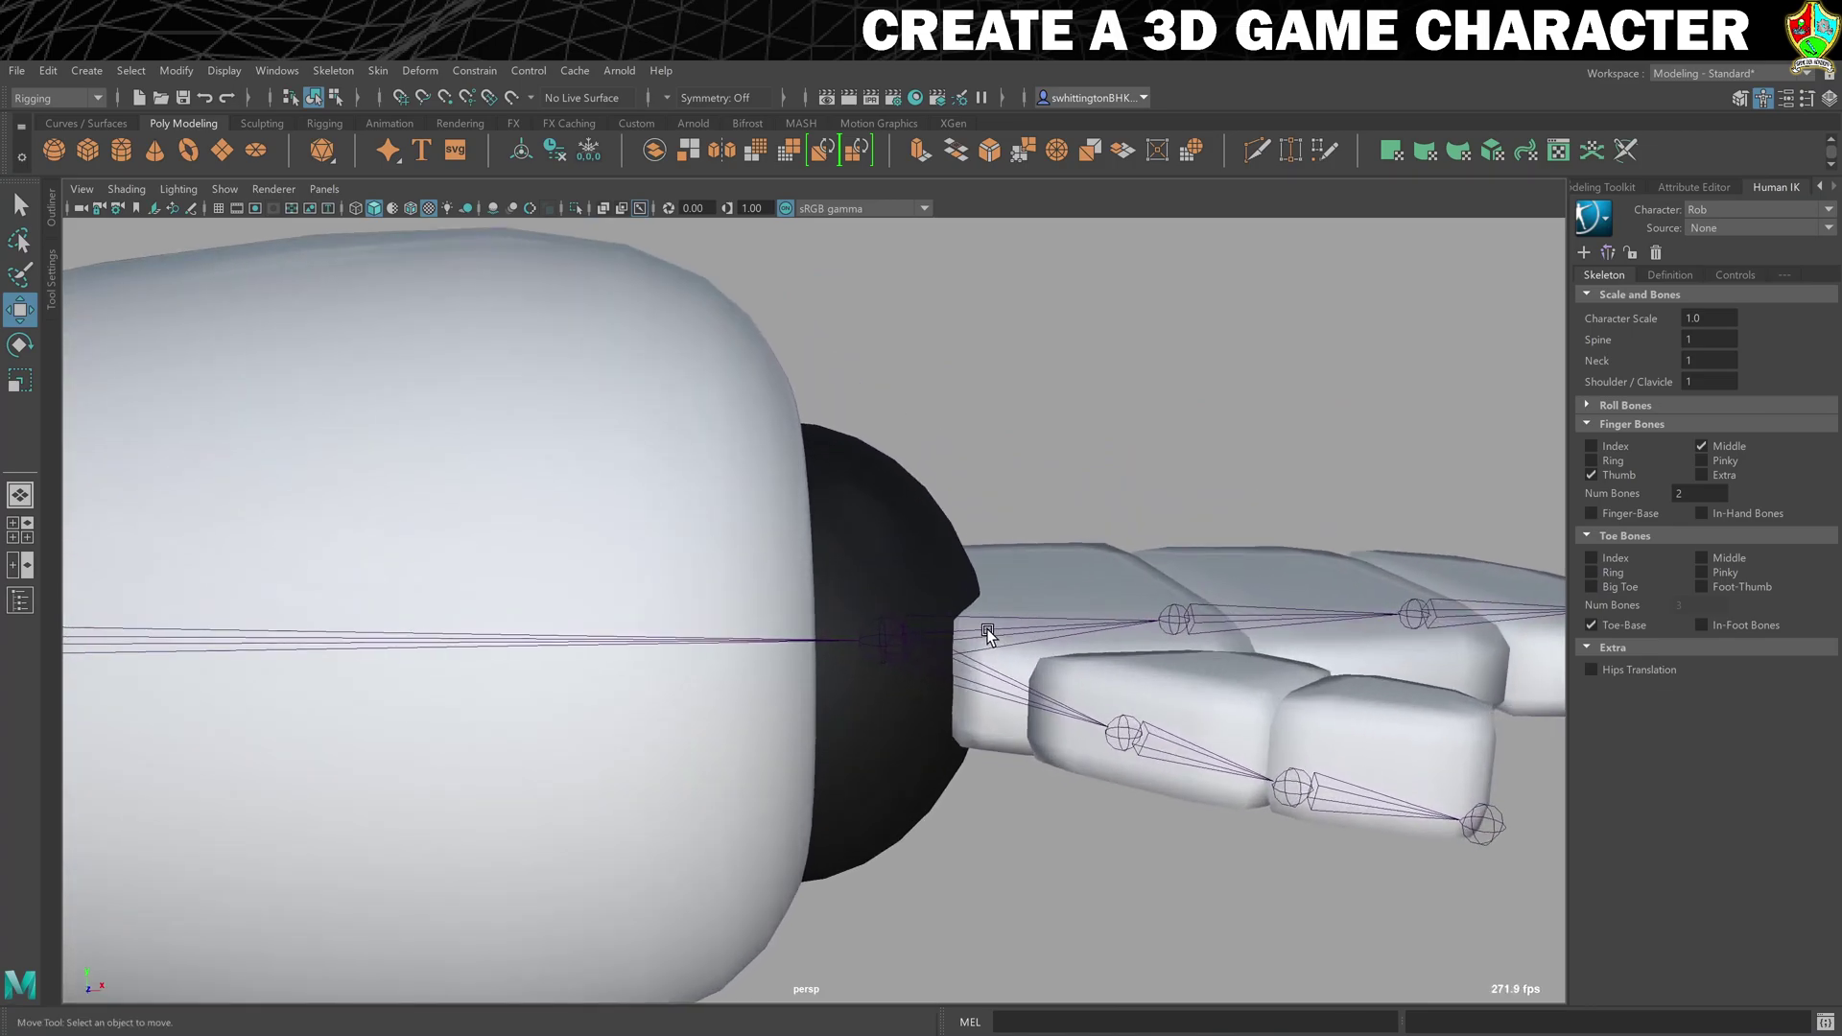
Step: Raise the left thumb's base and second joints so the bones run through the middle of the thumb geometry's height
middle_click_drag(988, 633, 863, 635, "alt")
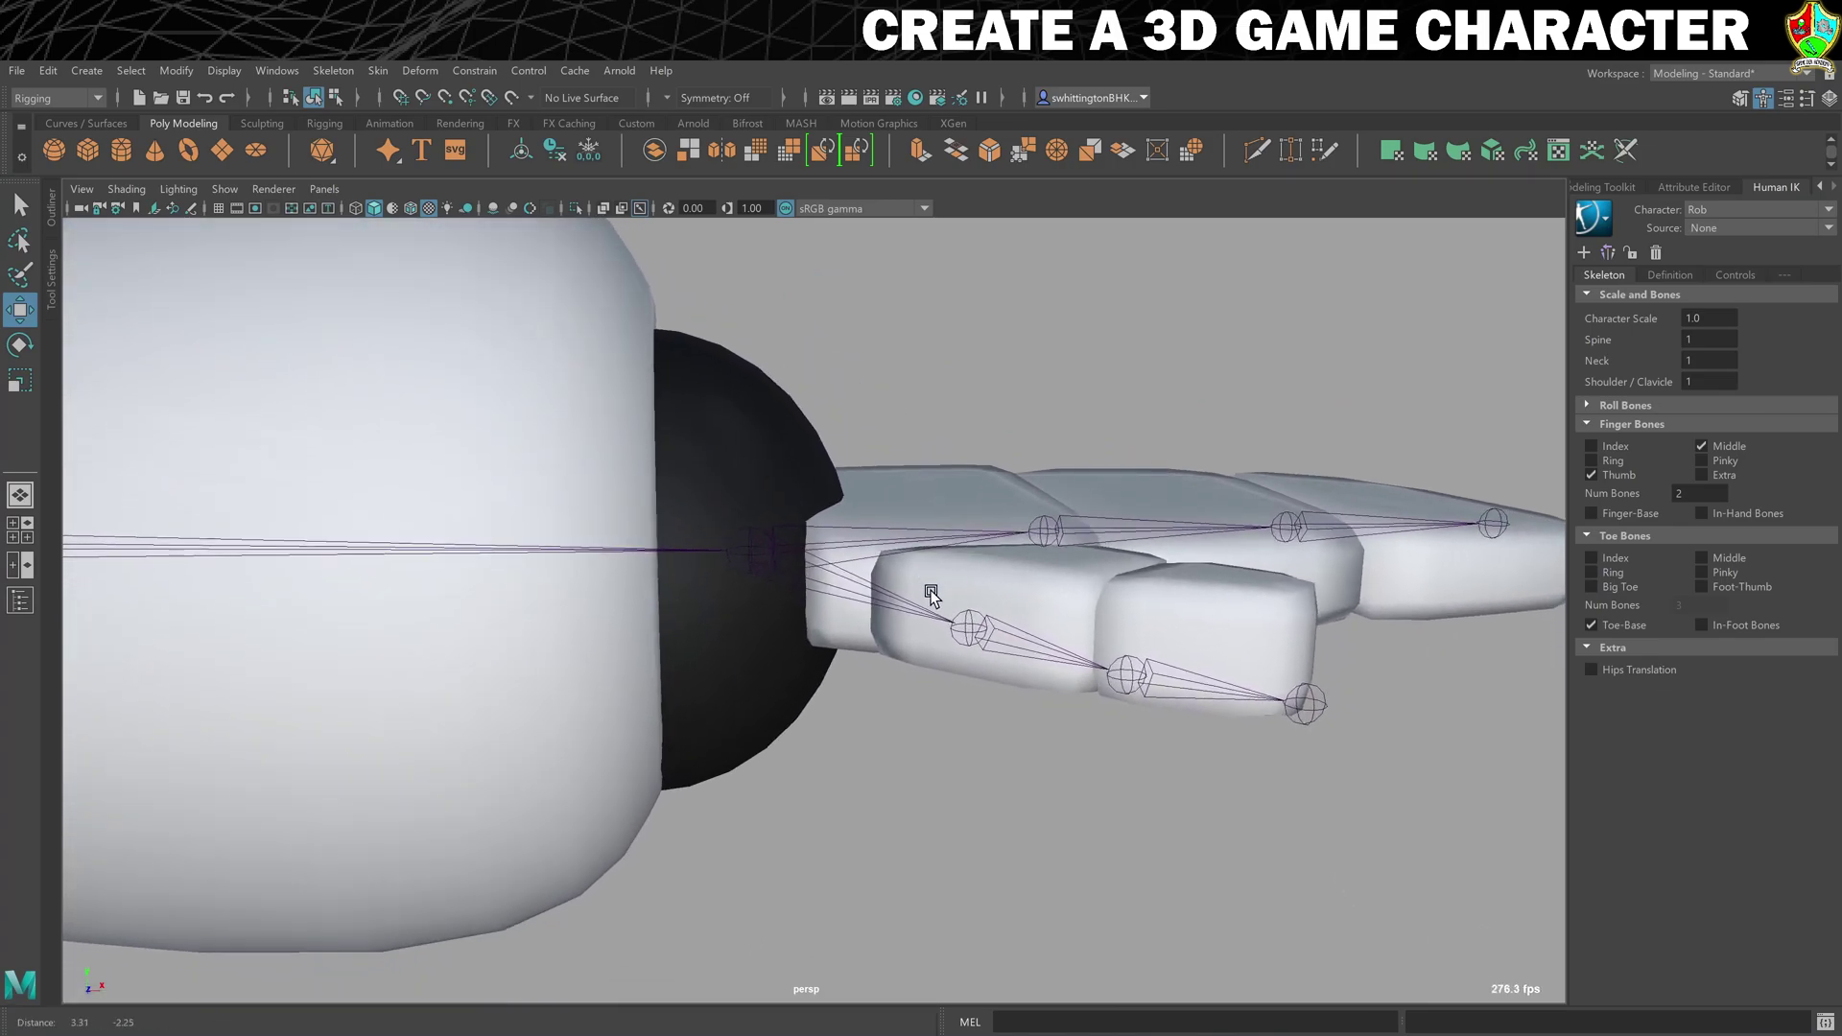
left_click(966, 626)
mouse_move(968, 673)
left_mouse_down("alt")
mouse_move(1008, 666)
mouse_move(991, 675)
left_mouse_up("alt")
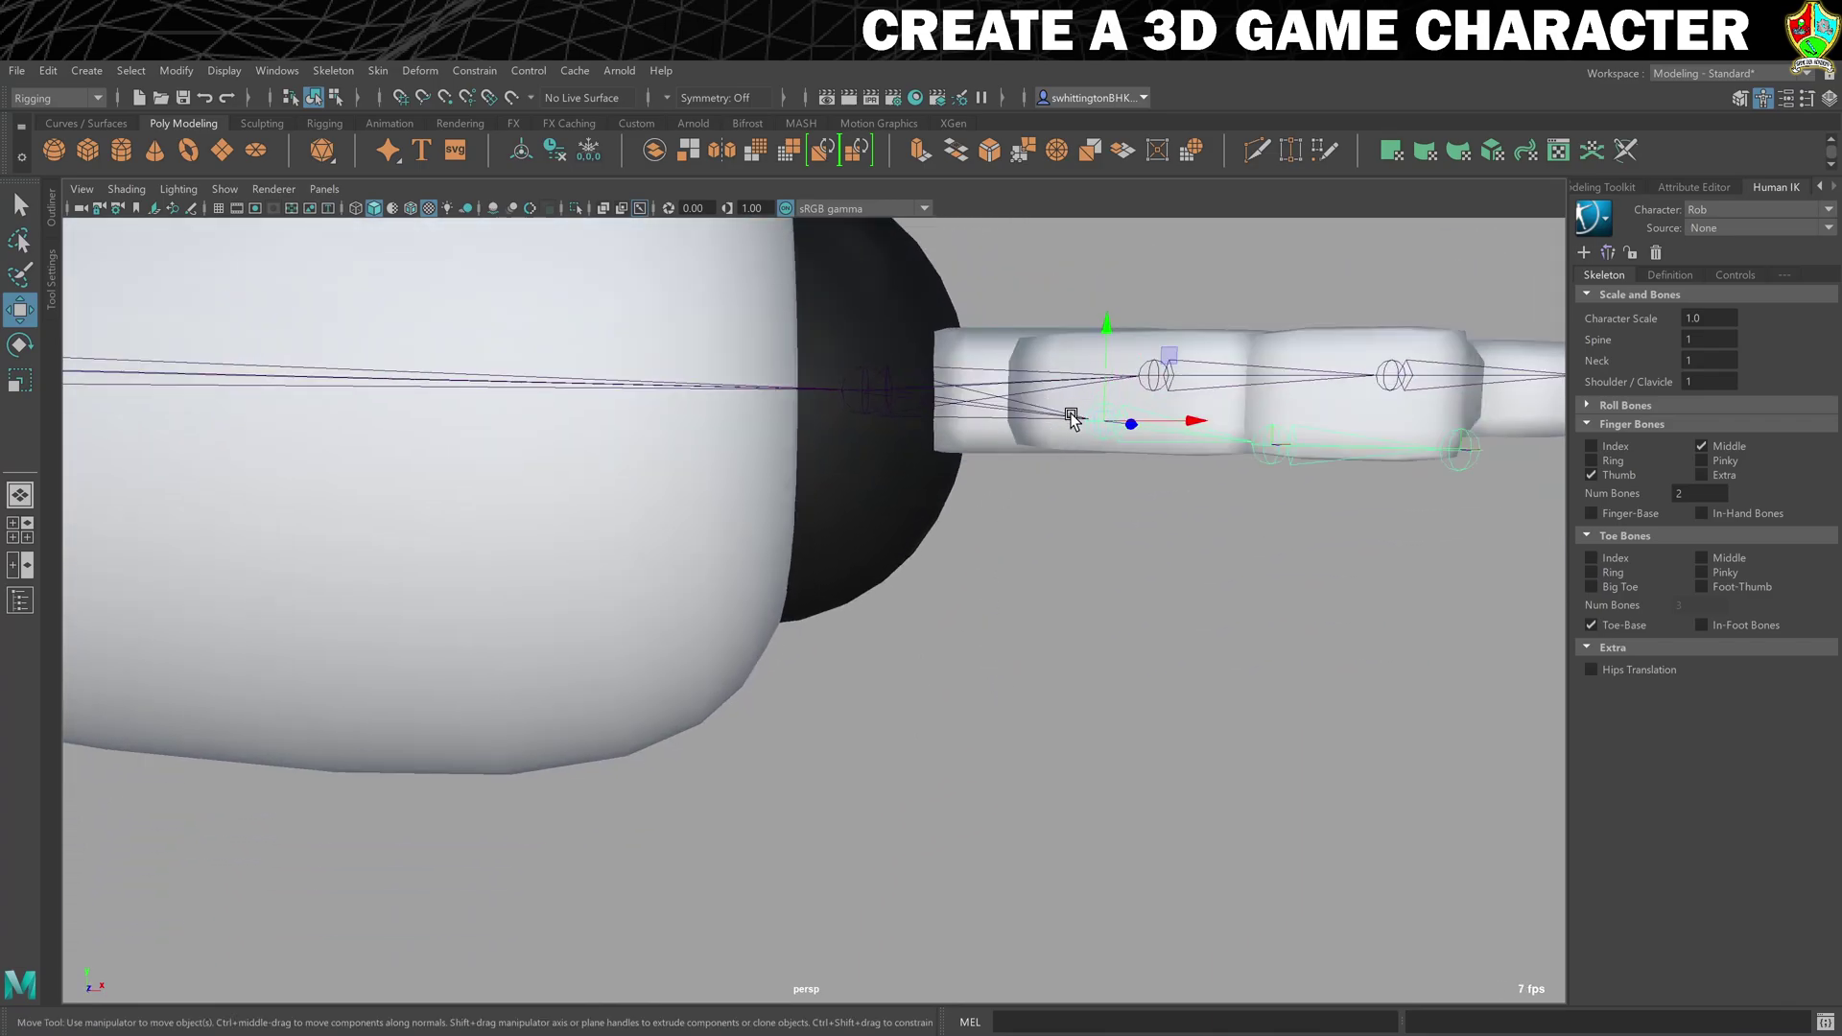
left_click_drag(1105, 324, 1122, 286)
left_click(1275, 393)
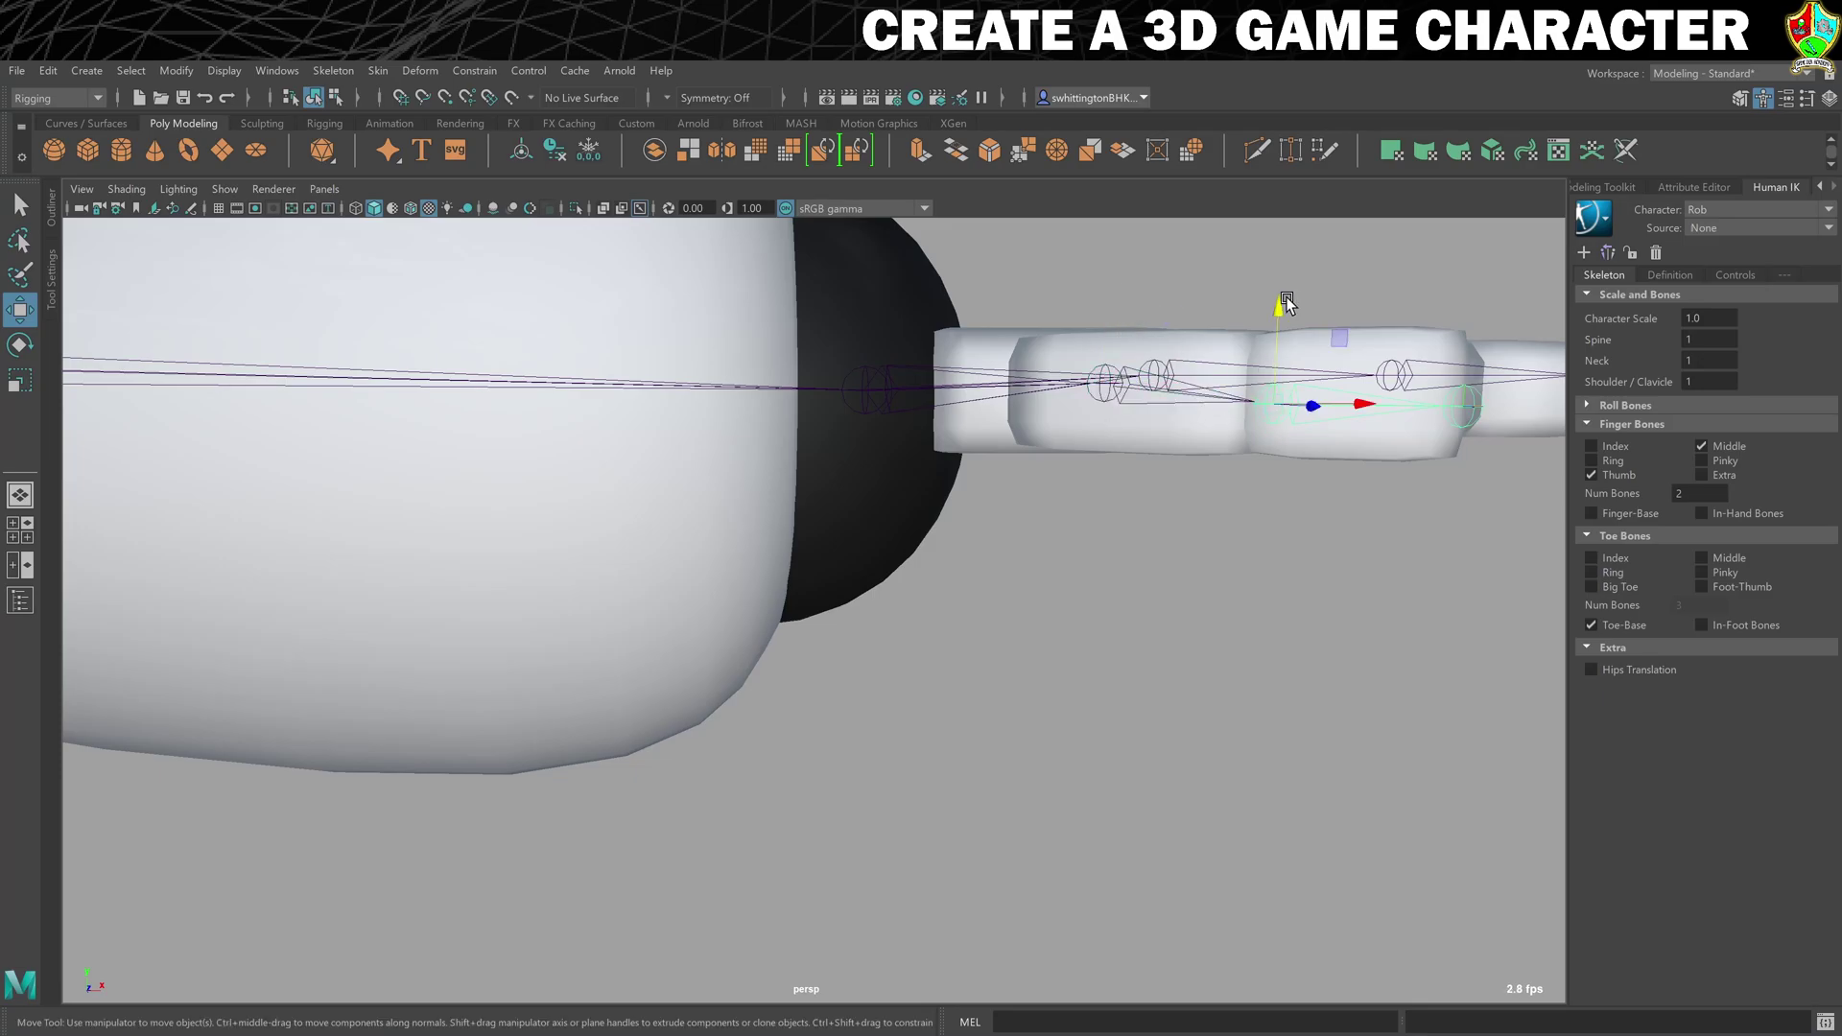
left_click_drag(1283, 303, 1293, 284)
Step: Move the left hip joint in the front view to the centre of the hip ball above the leg, at about X 10.4 cm
left_click_drag(1254, 629, 1347, 585, "alt")
right_click_drag(1349, 585, 1078, 637, "alt")
middle_click_drag(1077, 636, 1321, 545, "alt")
right_click_drag(1320, 545, 1166, 572, "alt")
middle_click_drag(773, 736, 896, 428, "alt")
scroll(892, 434, "up", 3)
right_click_drag(883, 440, 720, 411, "alt")
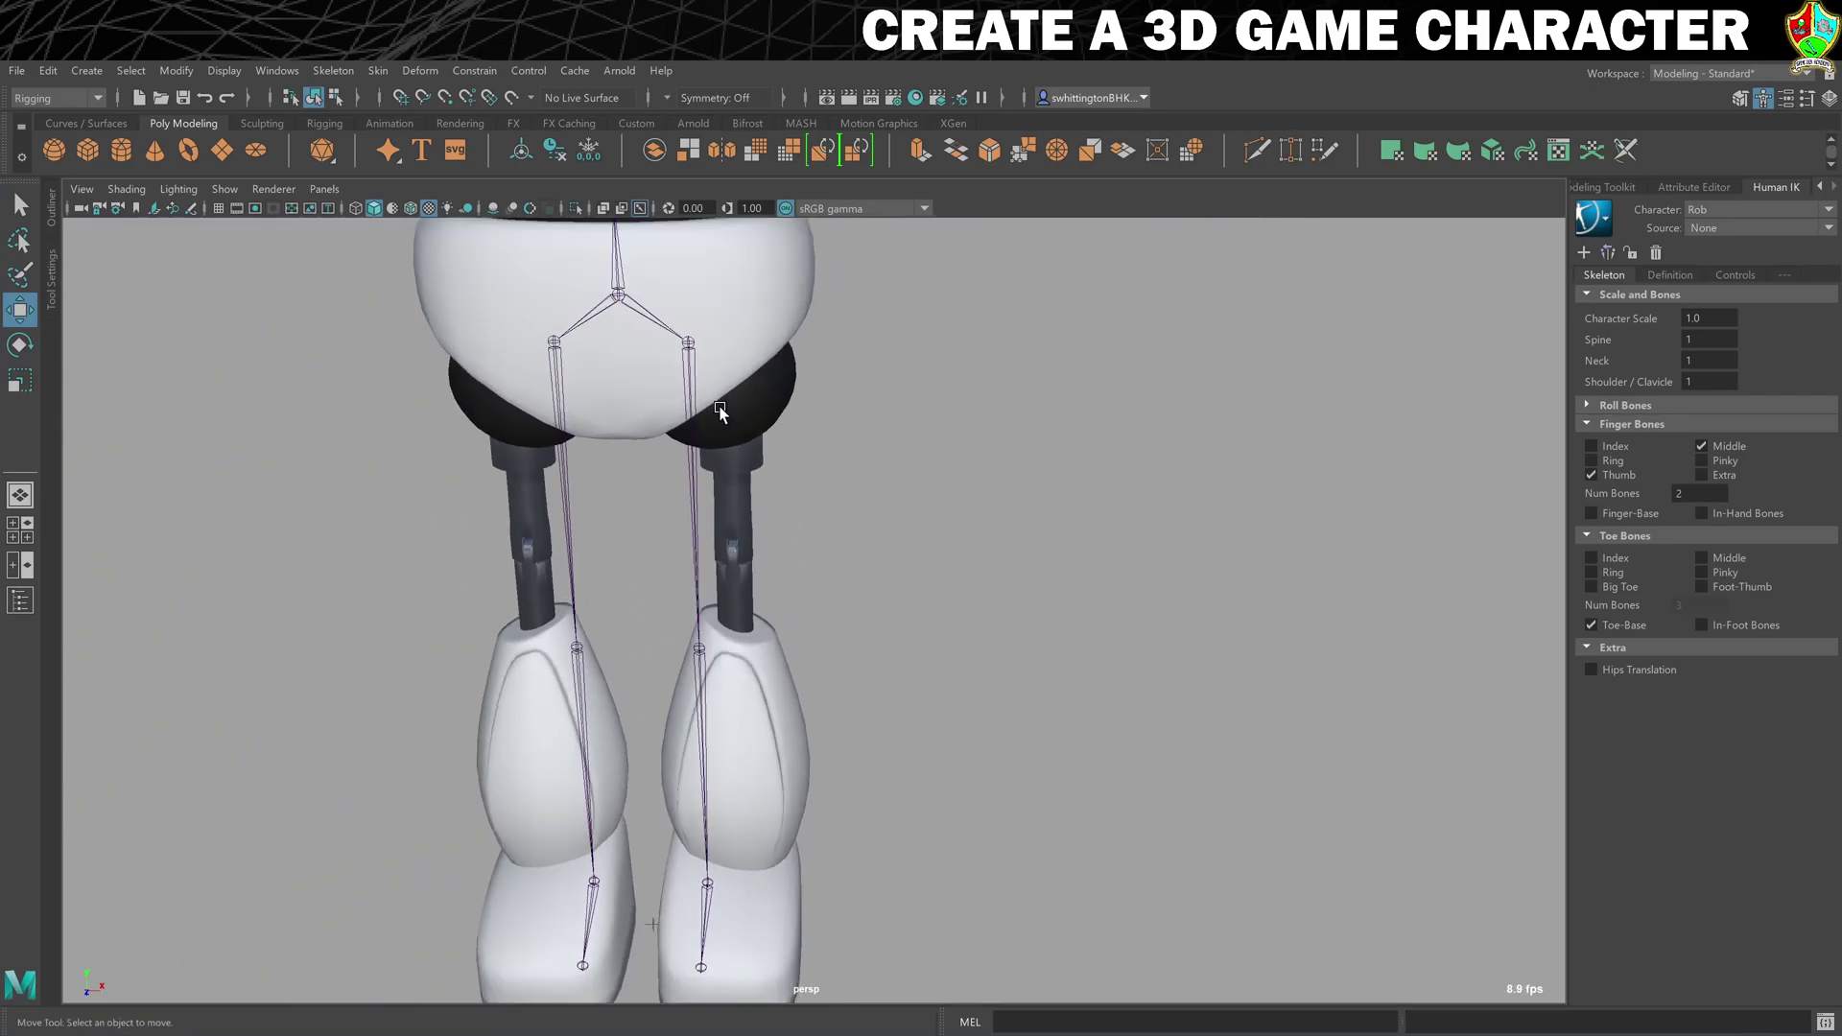
key("space")
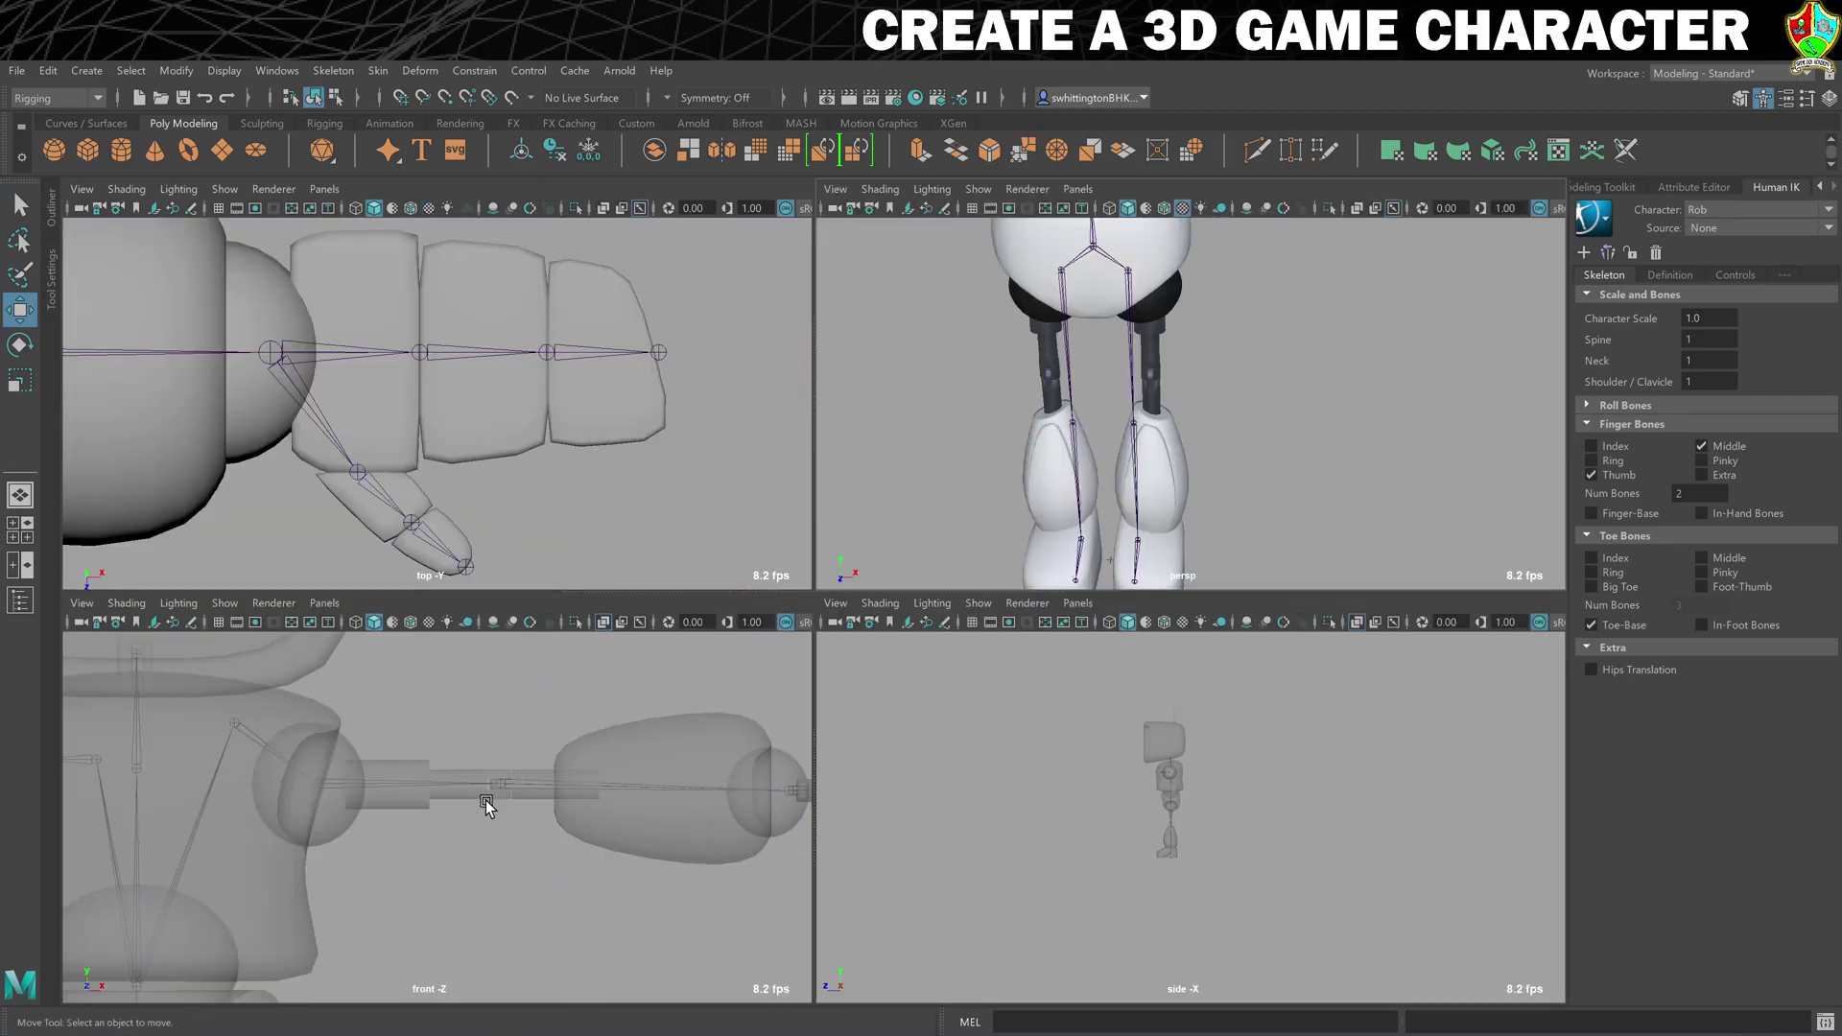
key("space")
scroll(441, 813, "down", 5)
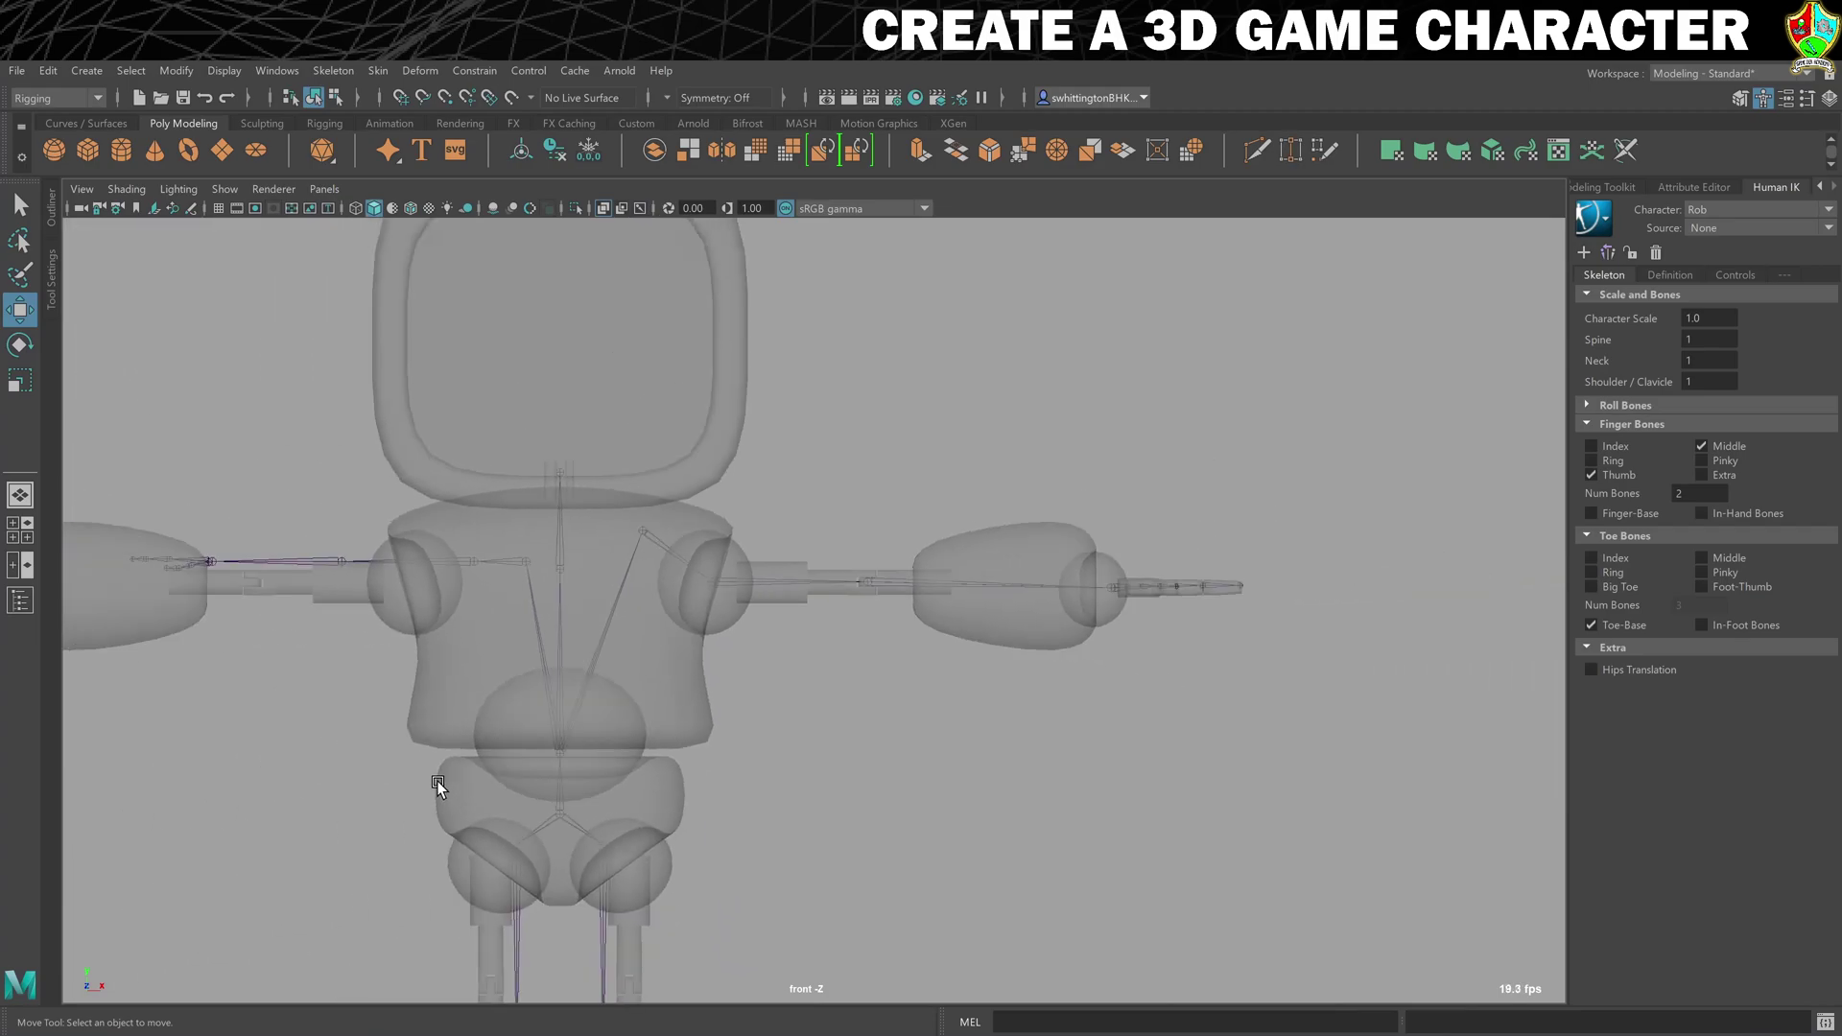
middle_click_drag(436, 781, 506, 563, "alt")
scroll(871, 606, "up", 2)
scroll(871, 606, "up", 2)
middle_click_drag(696, 687, 863, 527, "alt")
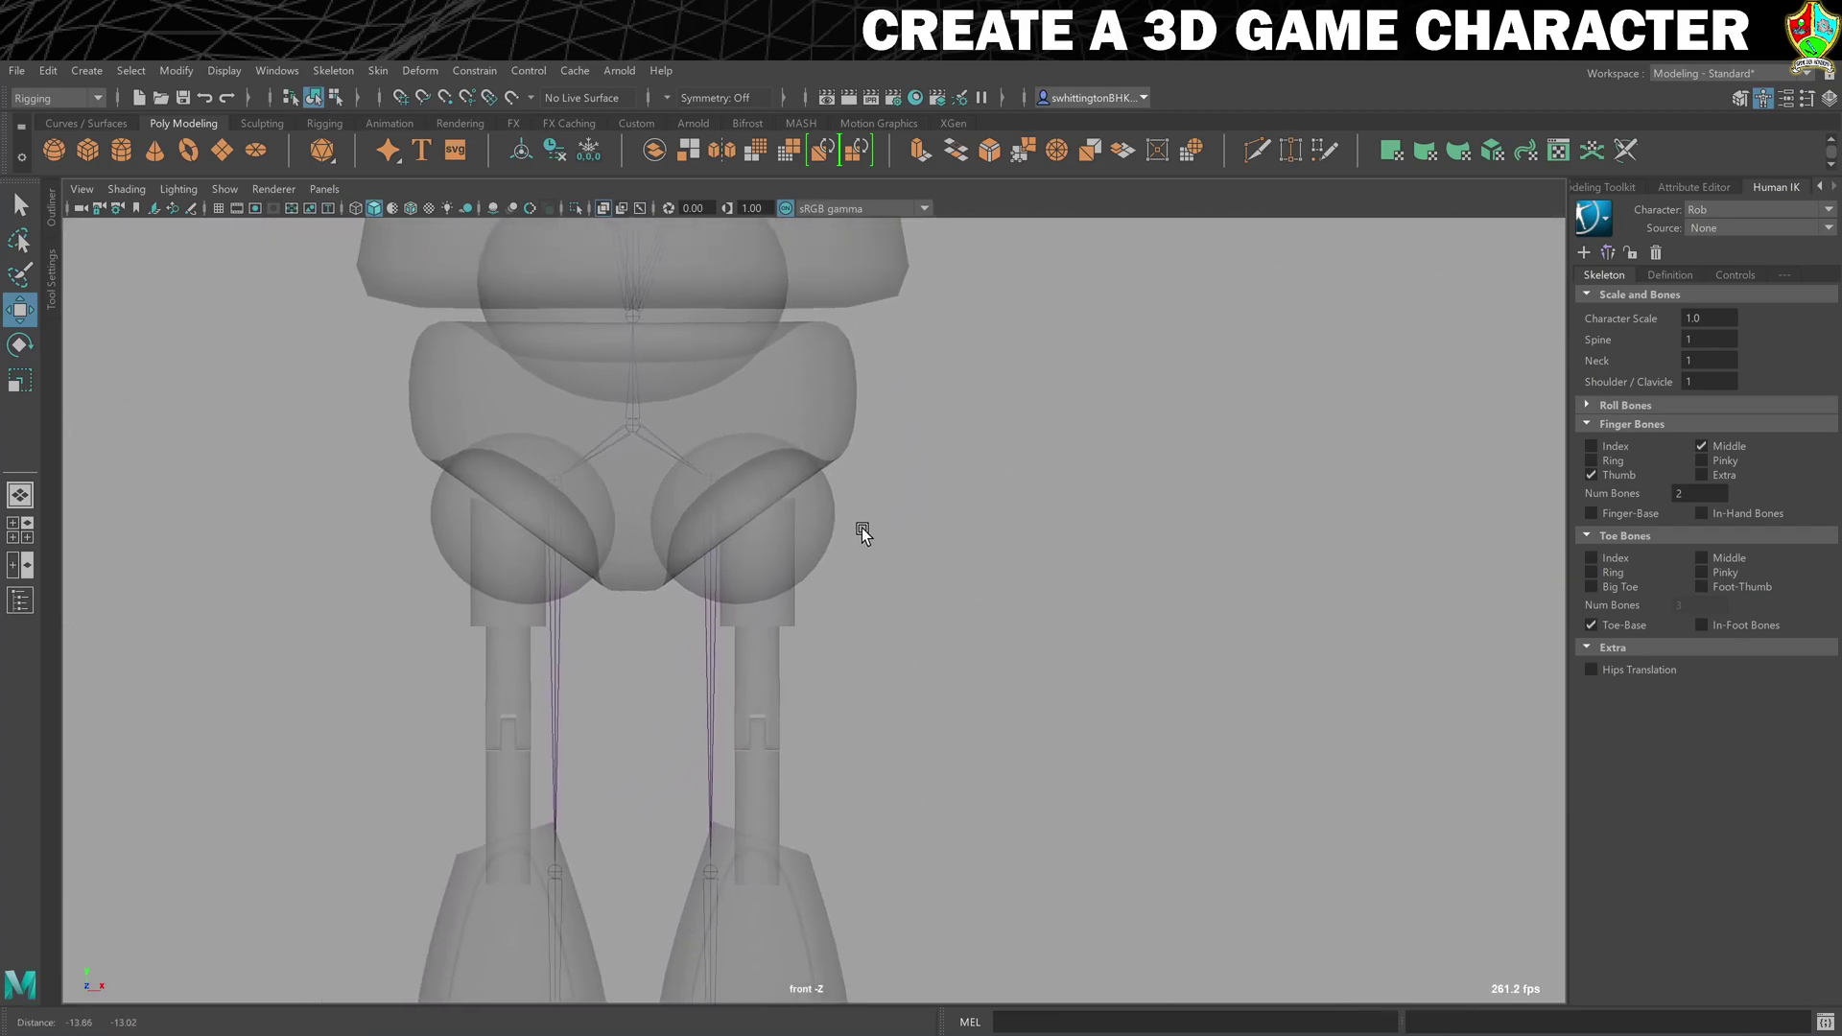
left_click(701, 492)
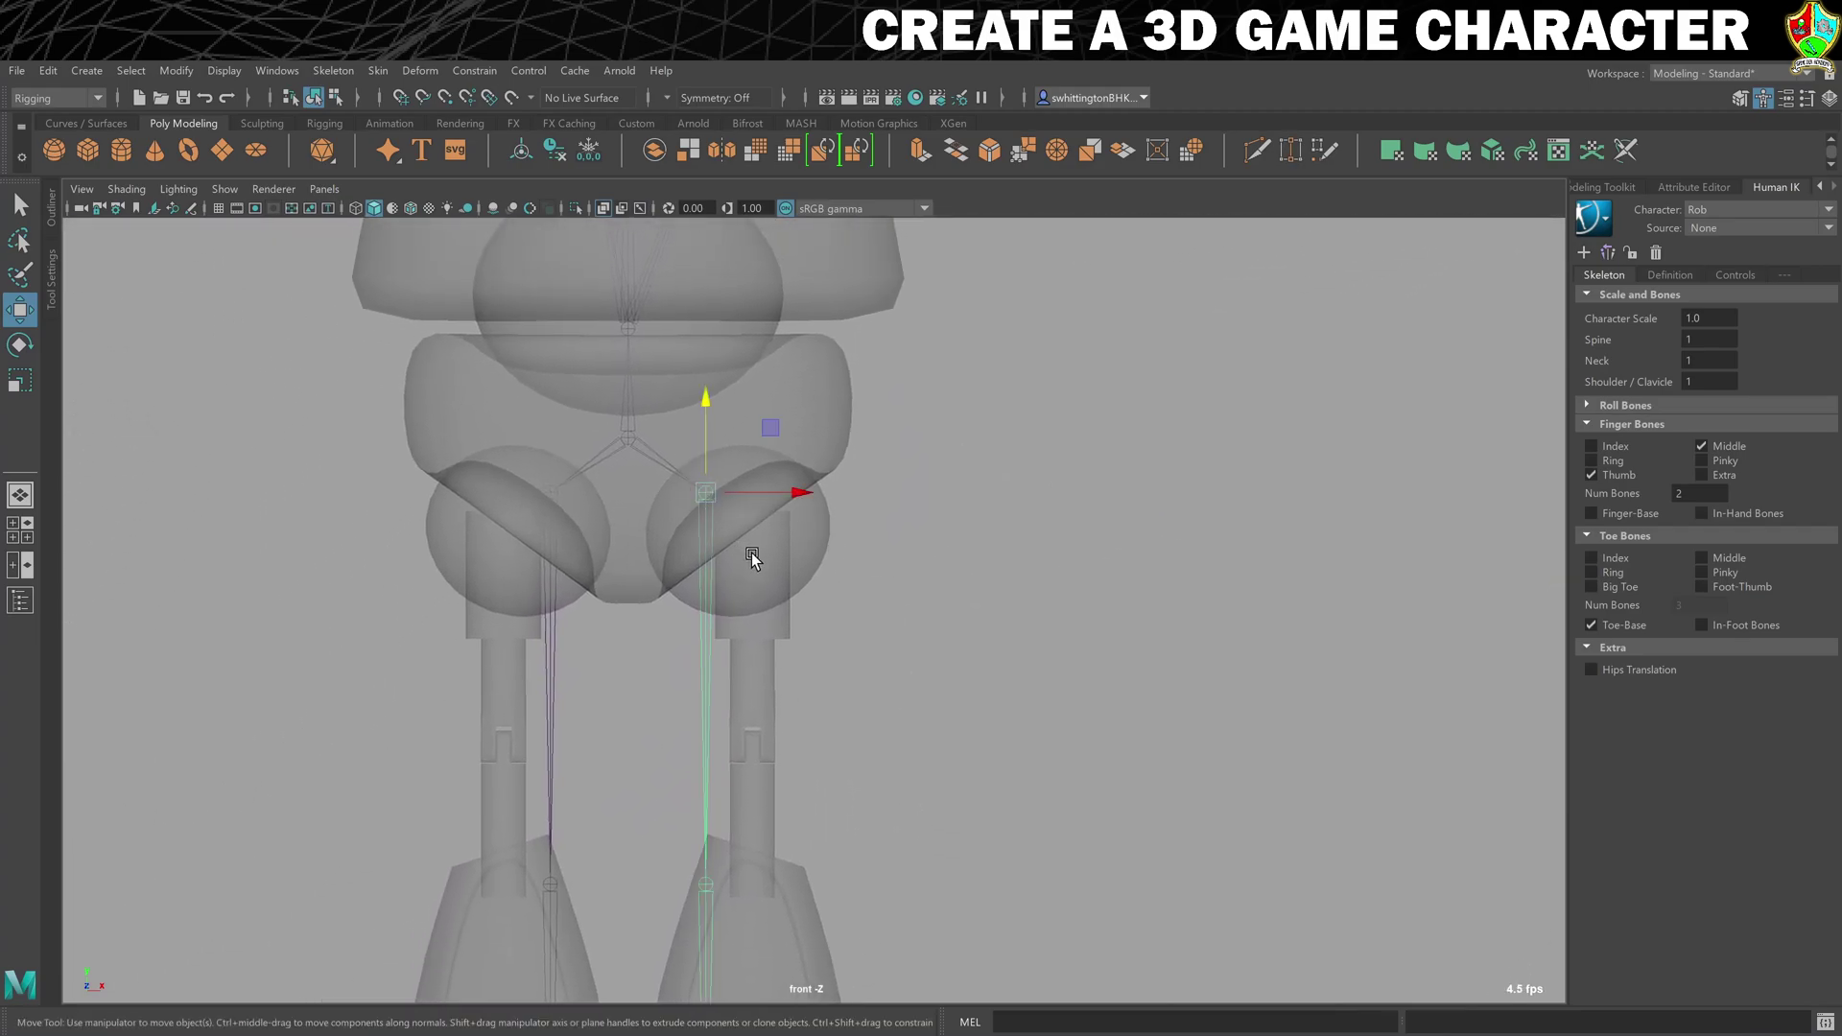
left_click_drag(779, 427, 816, 461)
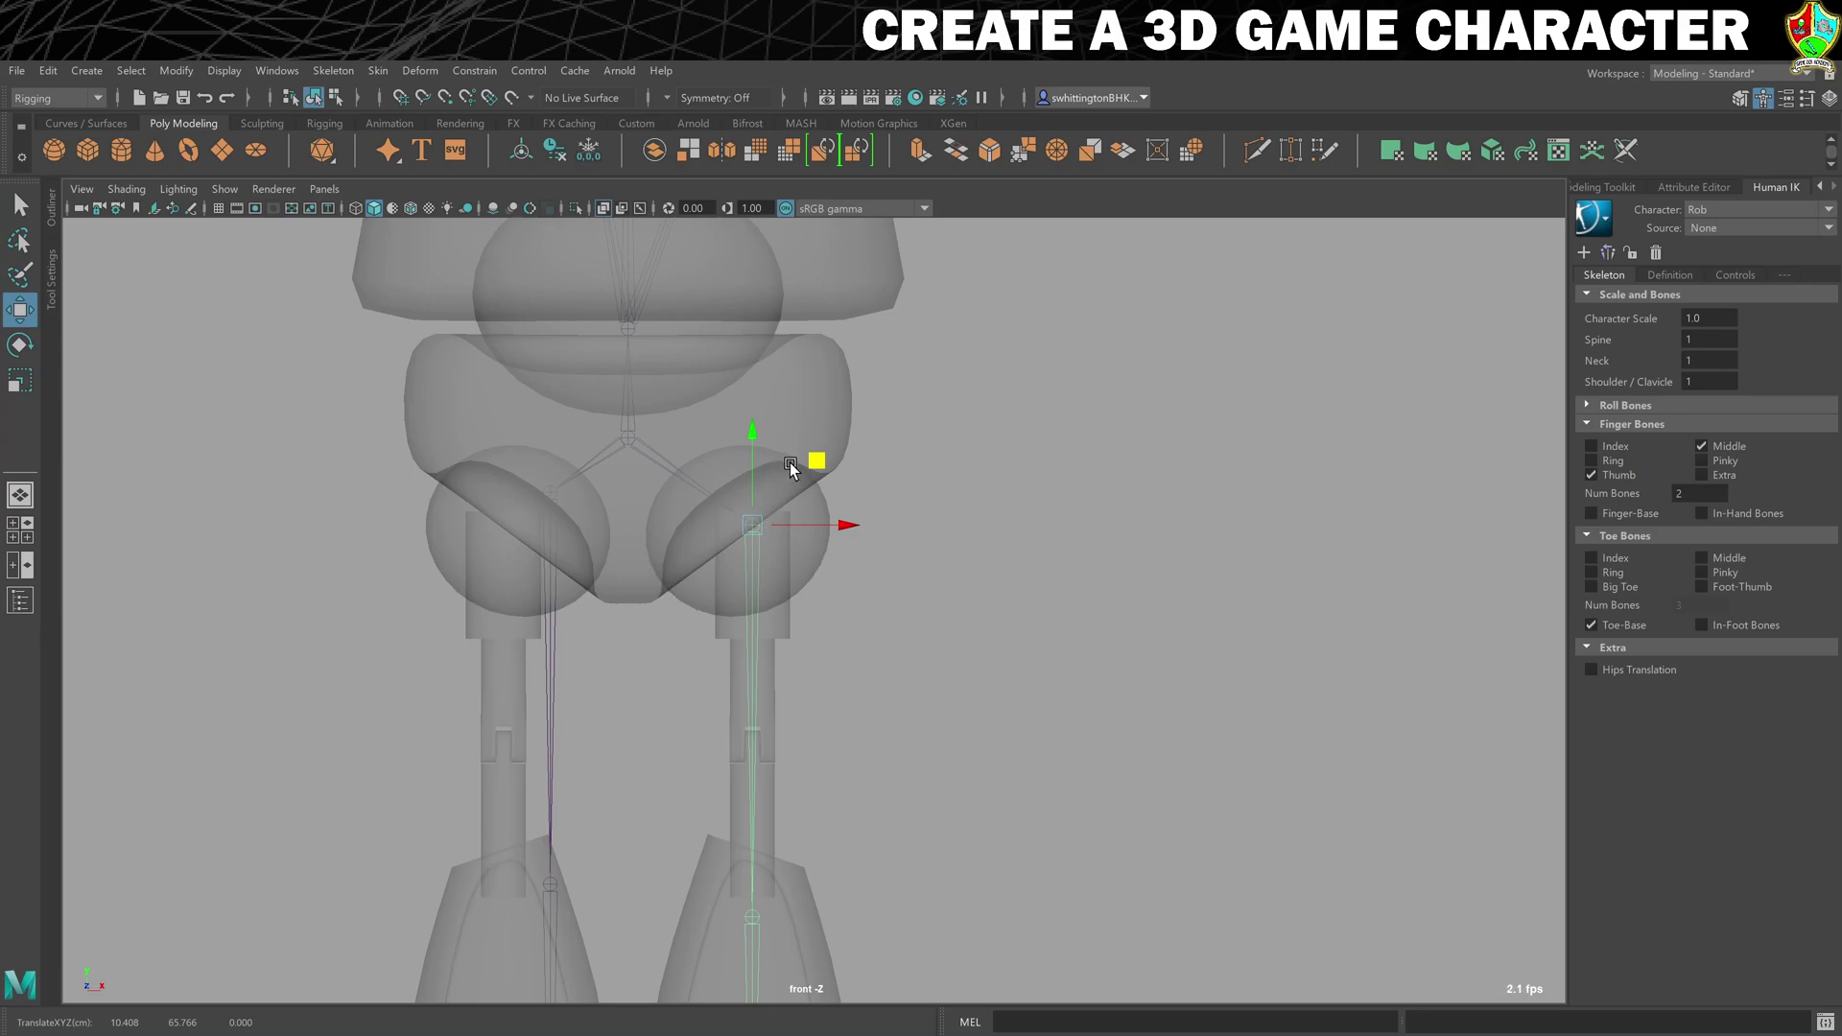
left_click_drag(820, 463, 821, 470)
left_click_drag(852, 539, 852, 538)
Step: Raise the left knee joint to the knee hinge at about Y 47.3 cm and check its alignment from the side
middle_click_drag(941, 709, 821, 735, "alt")
left_click(762, 806)
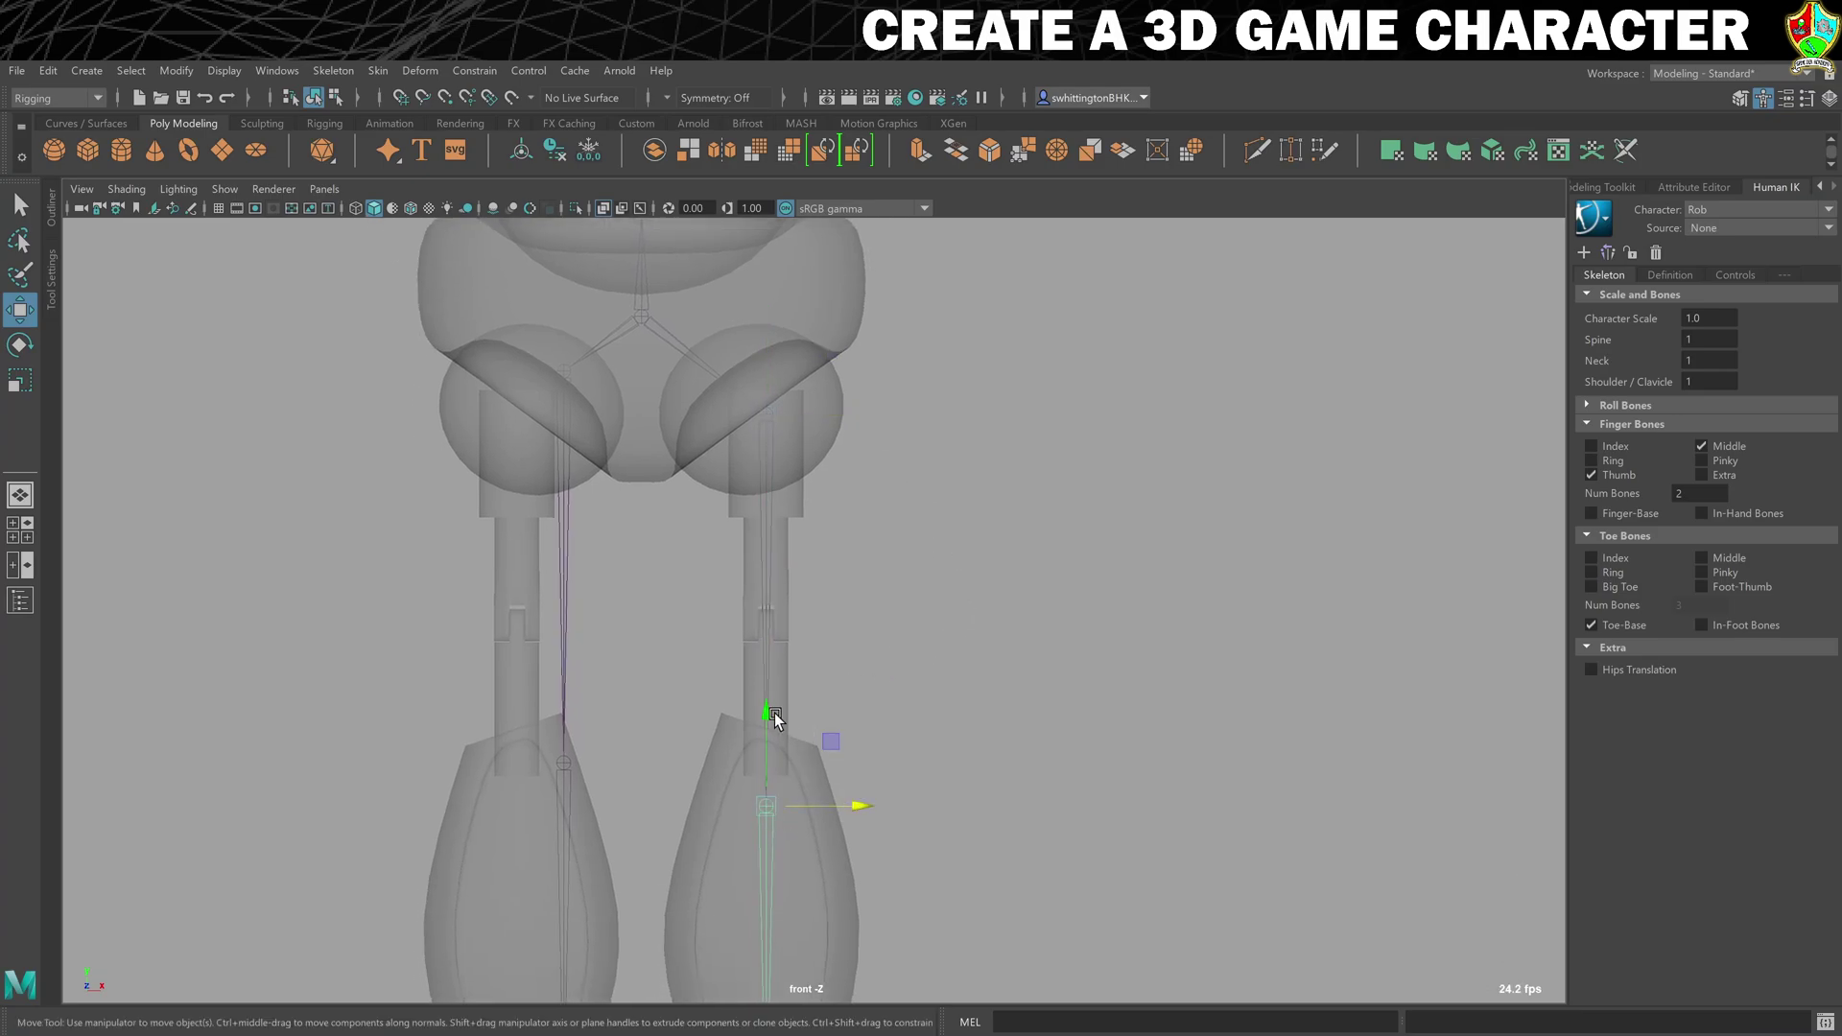
left_click_drag(774, 711, 775, 599)
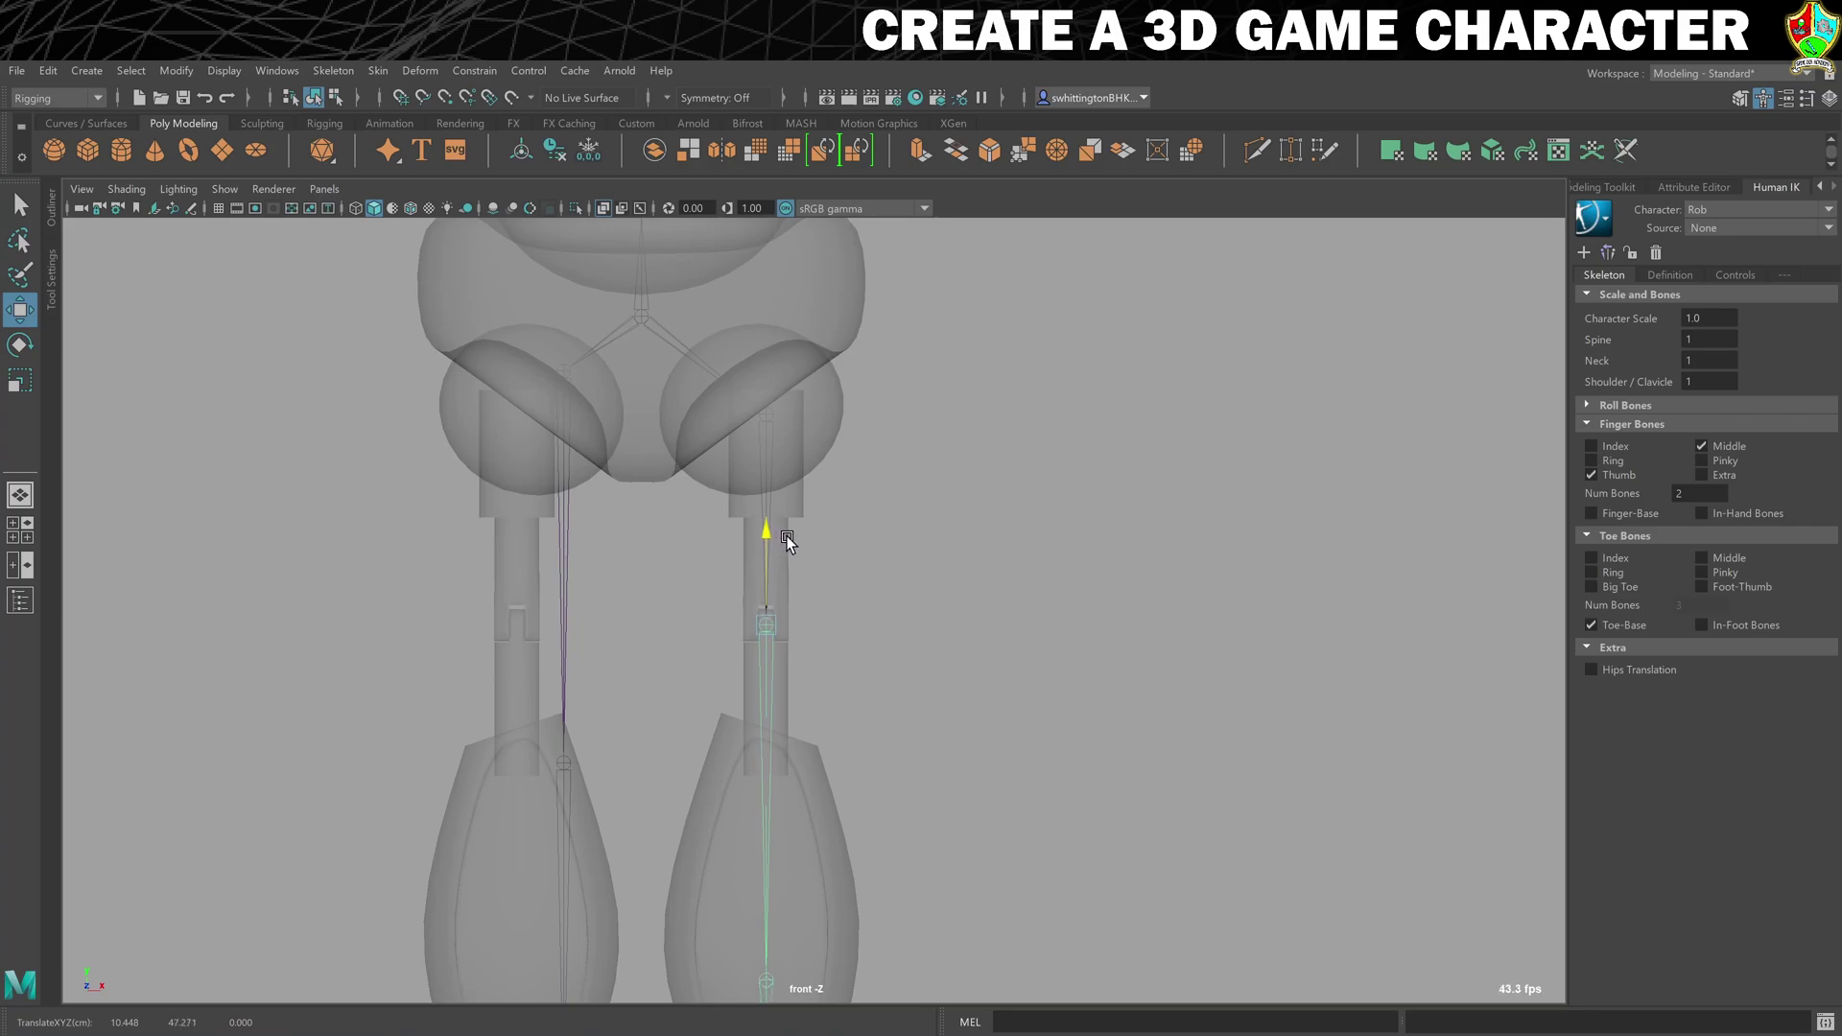
left_click_drag(789, 533, 791, 533)
middle_click_drag(1028, 744, 1007, 590, "alt")
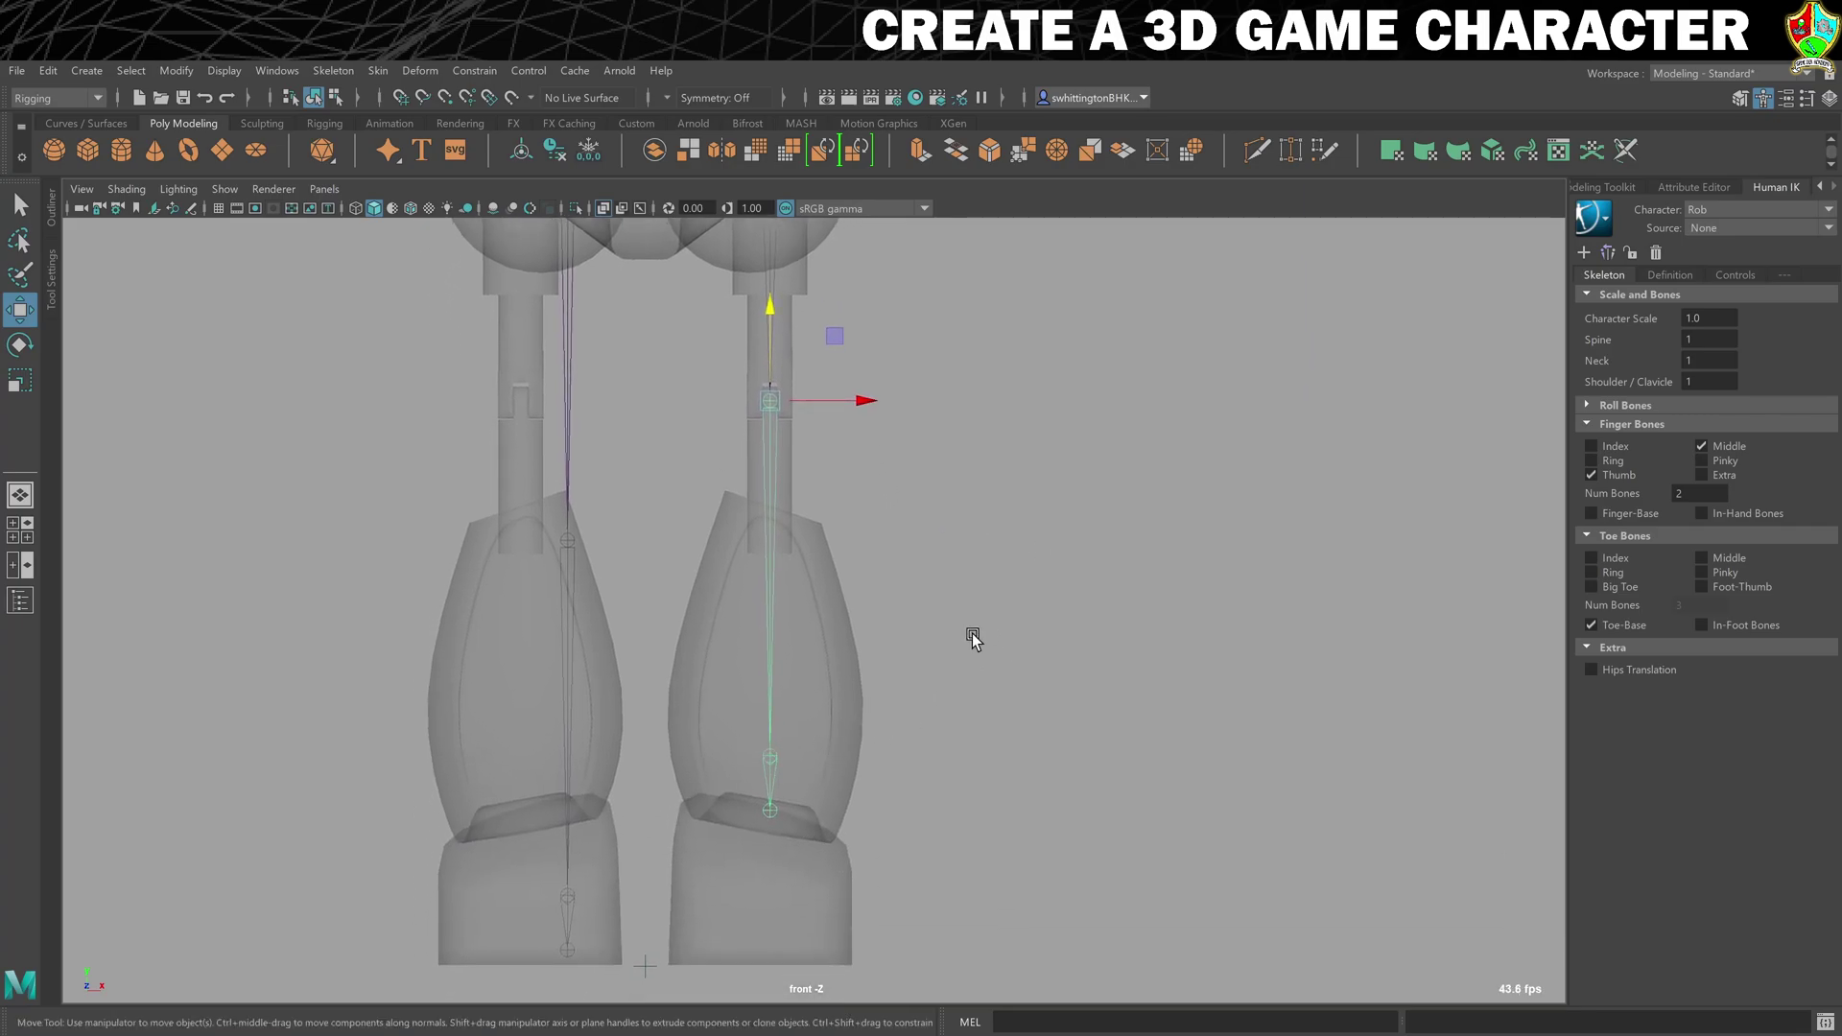
key("space")
key("space")
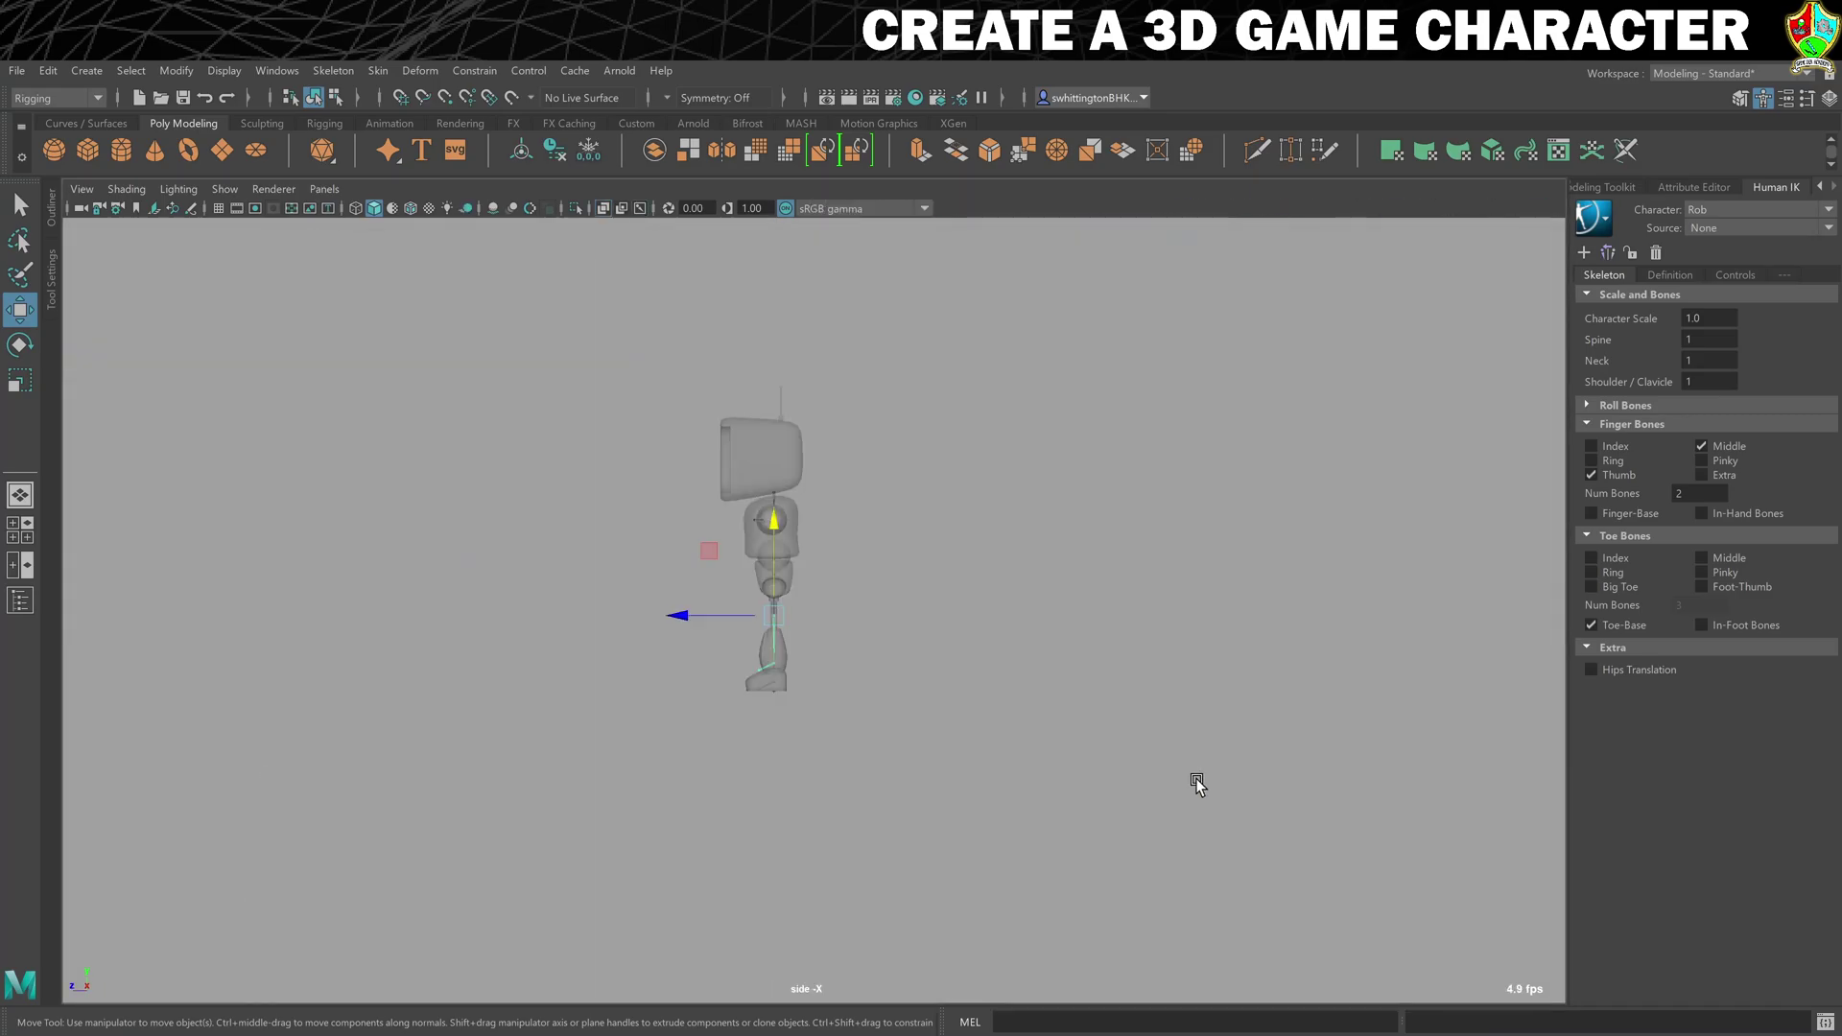
scroll(1016, 749, "up", 8)
scroll(735, 715, "up", 6)
scroll(1341, 675, "up", 2)
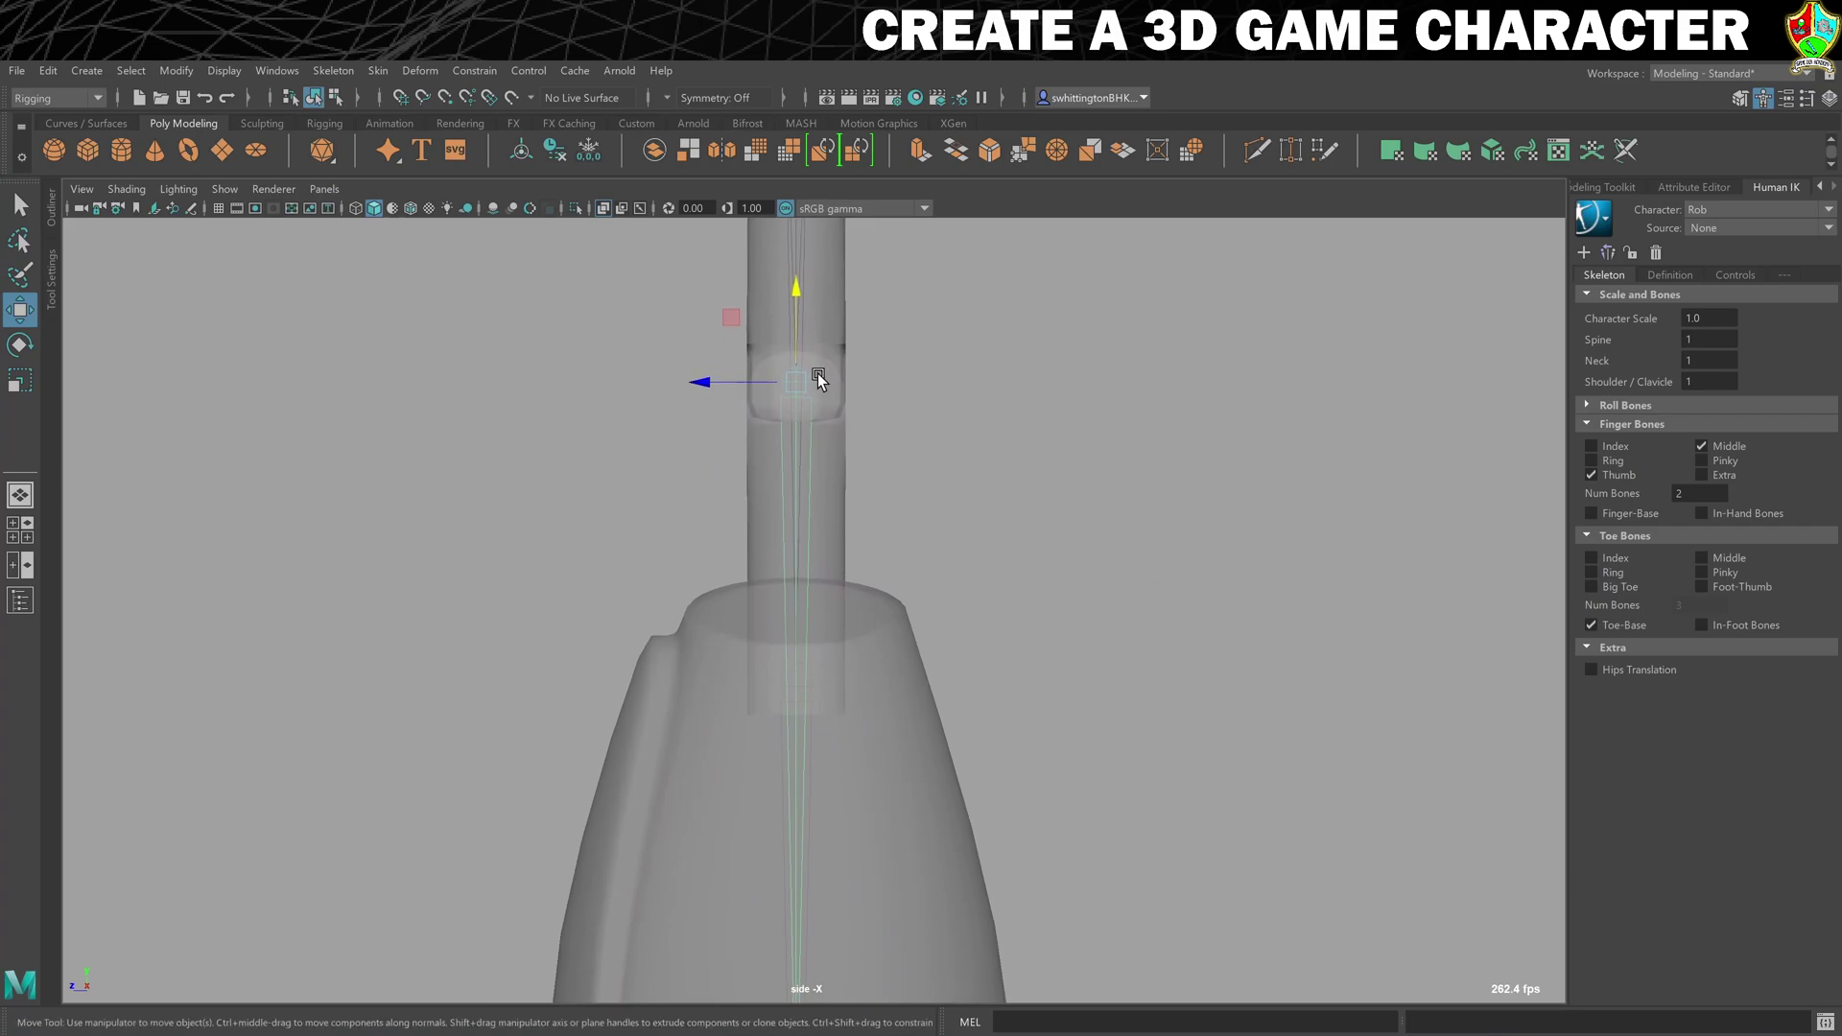
Step: Lower the left ankle joint to just below where the shin meets the foot, at about Y 9.3 cm
middle_click_drag(888, 682, 930, 406, "alt")
scroll(876, 797, "down", 4)
left_click(826, 780)
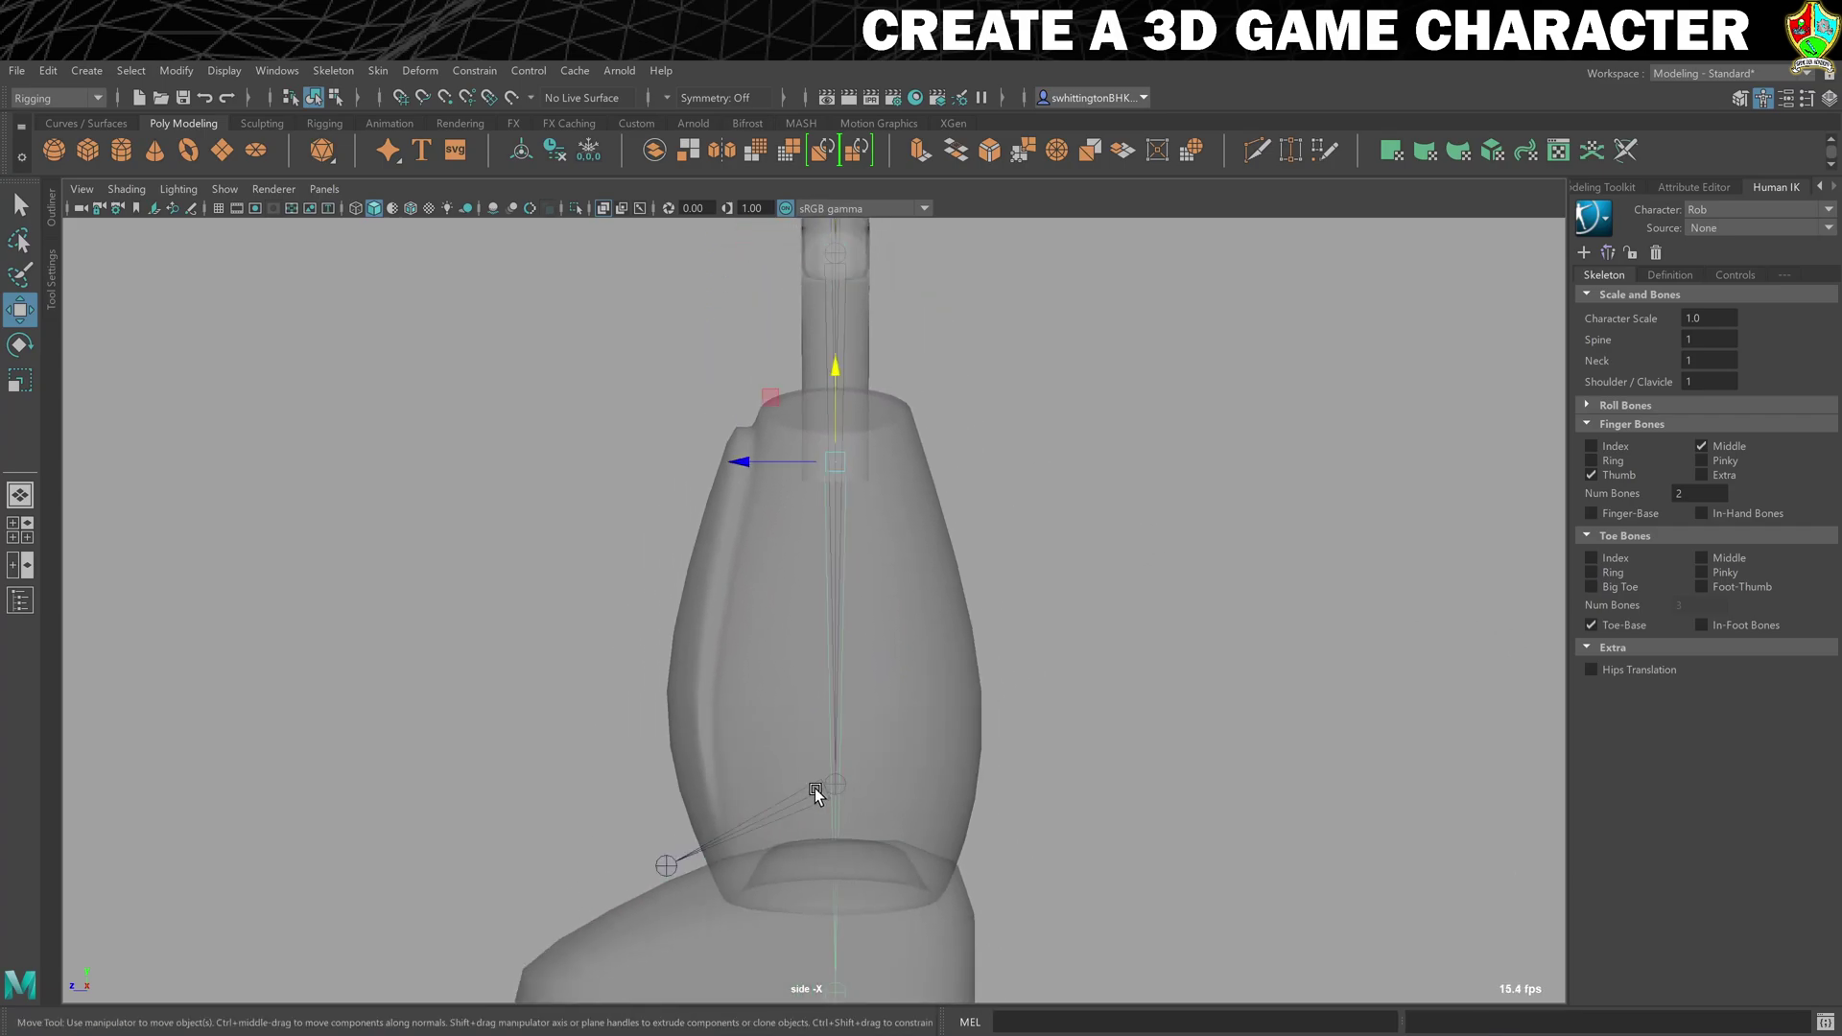
middle_click_drag(969, 852, 938, 575, "alt")
left_click_drag(808, 424, 815, 565)
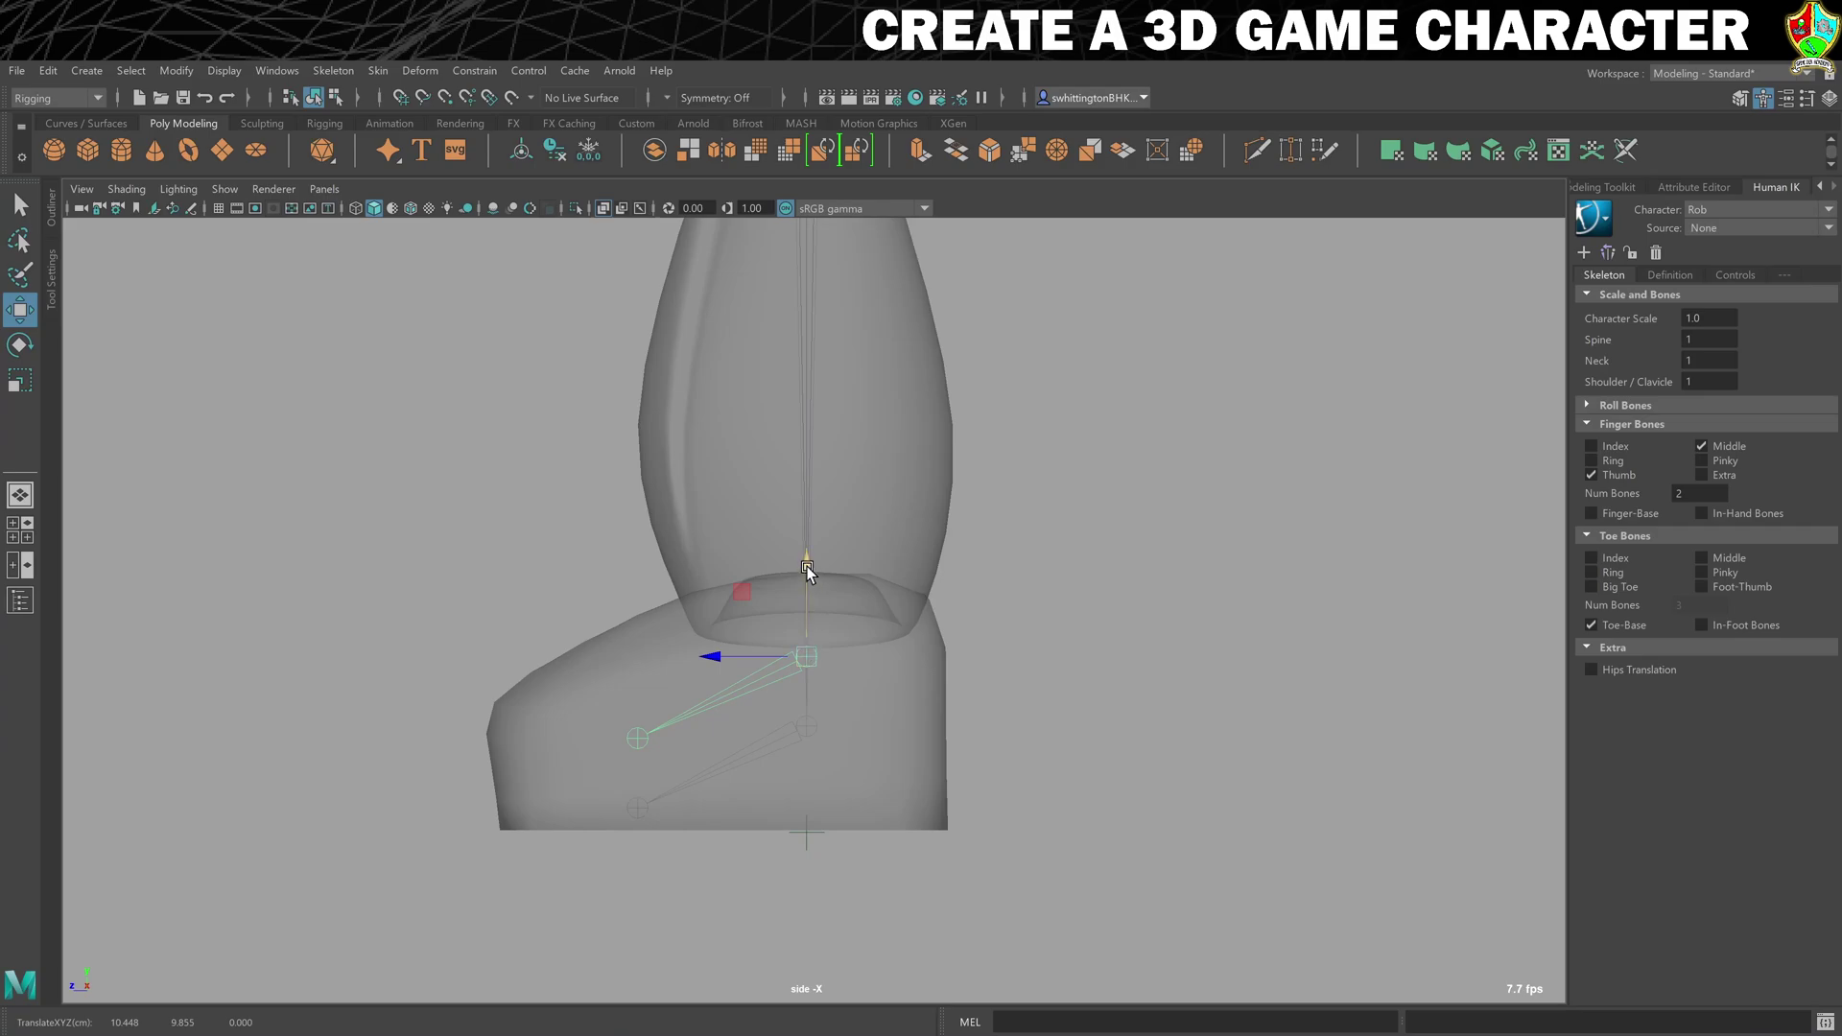
left_click_drag(805, 564, 806, 574)
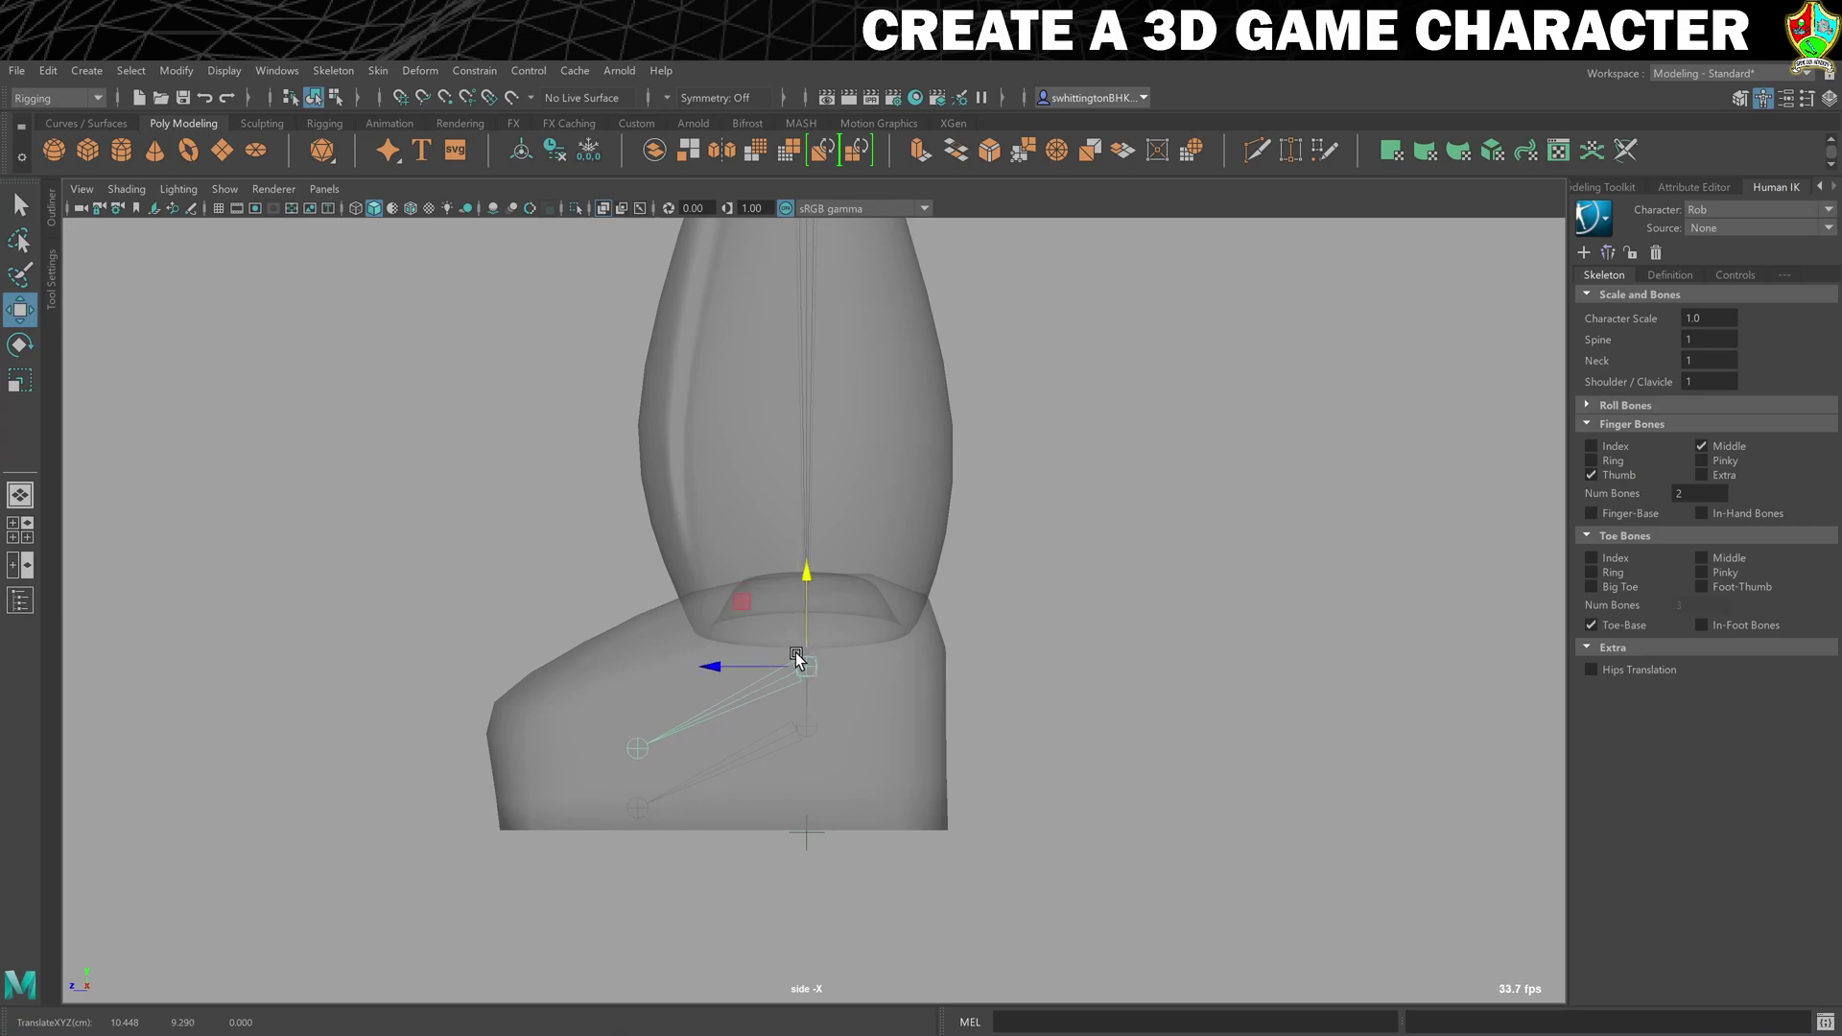
Step: Lower the left toe joint to the sole of the foot at about Y 0.7 cm and shift it slightly forward
left_click(635, 750)
left_click(630, 747)
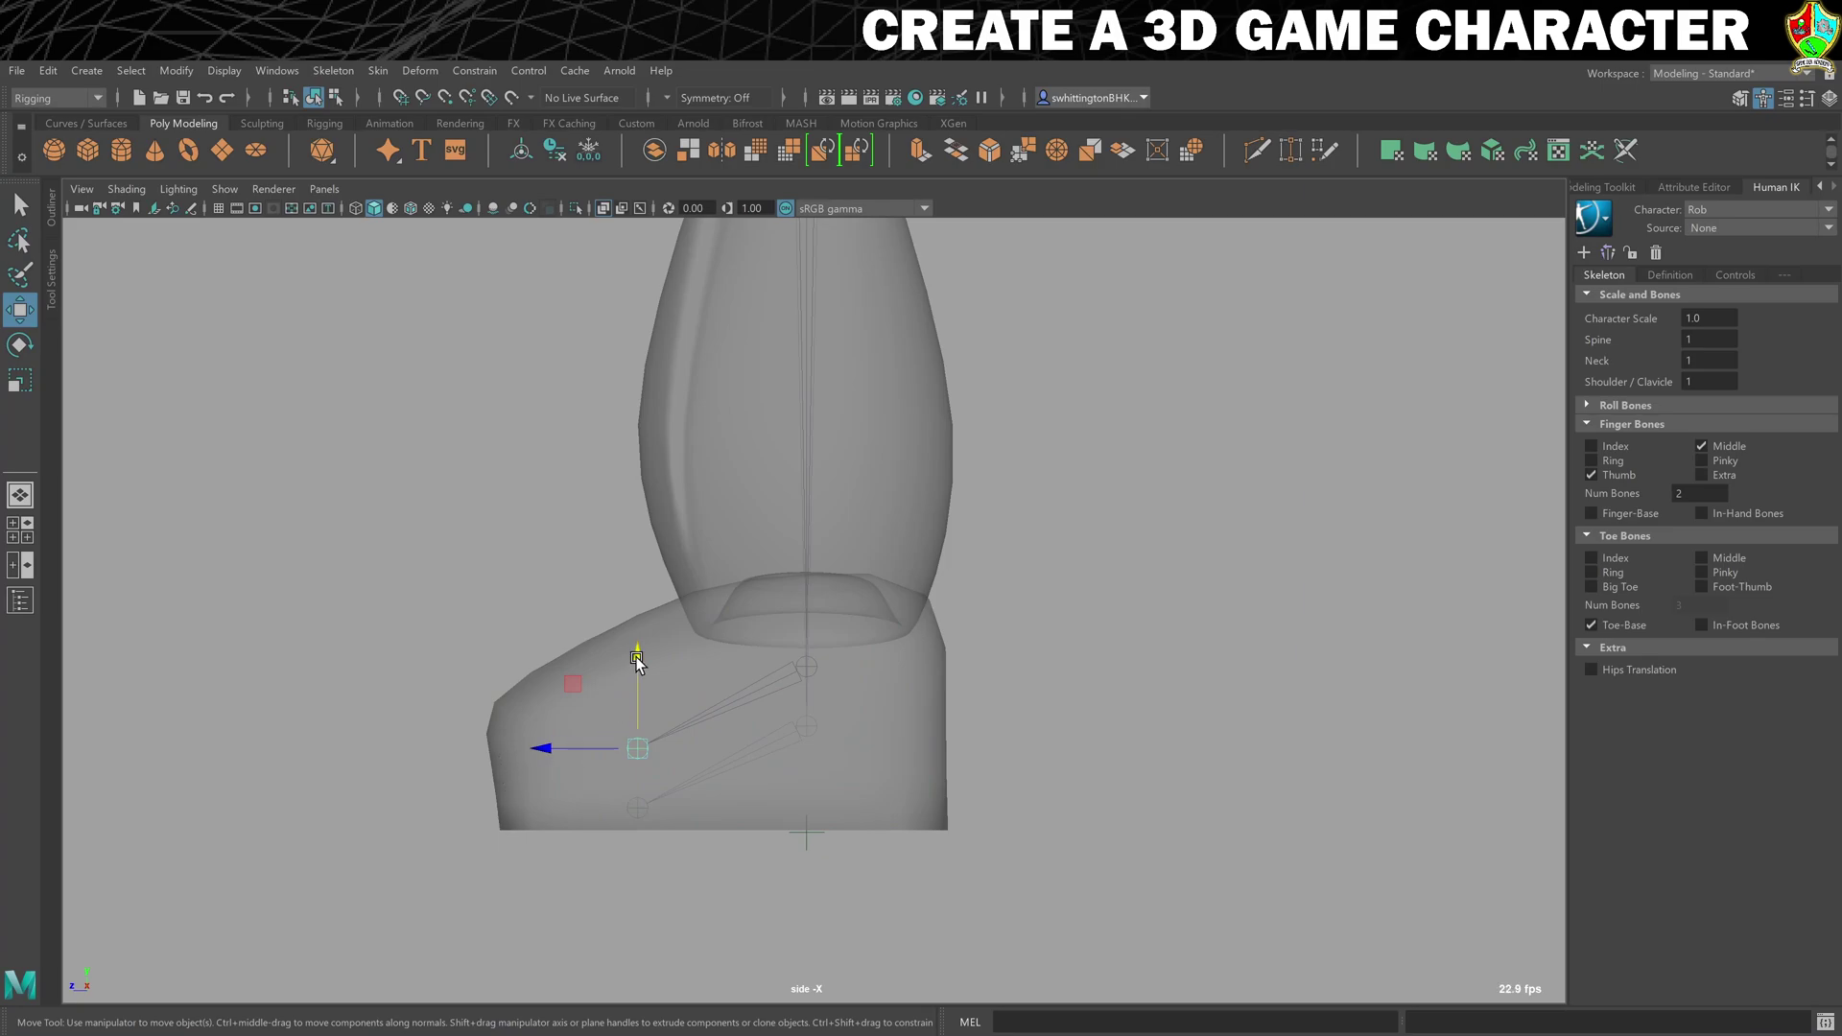
left_click_drag(636, 652, 630, 724)
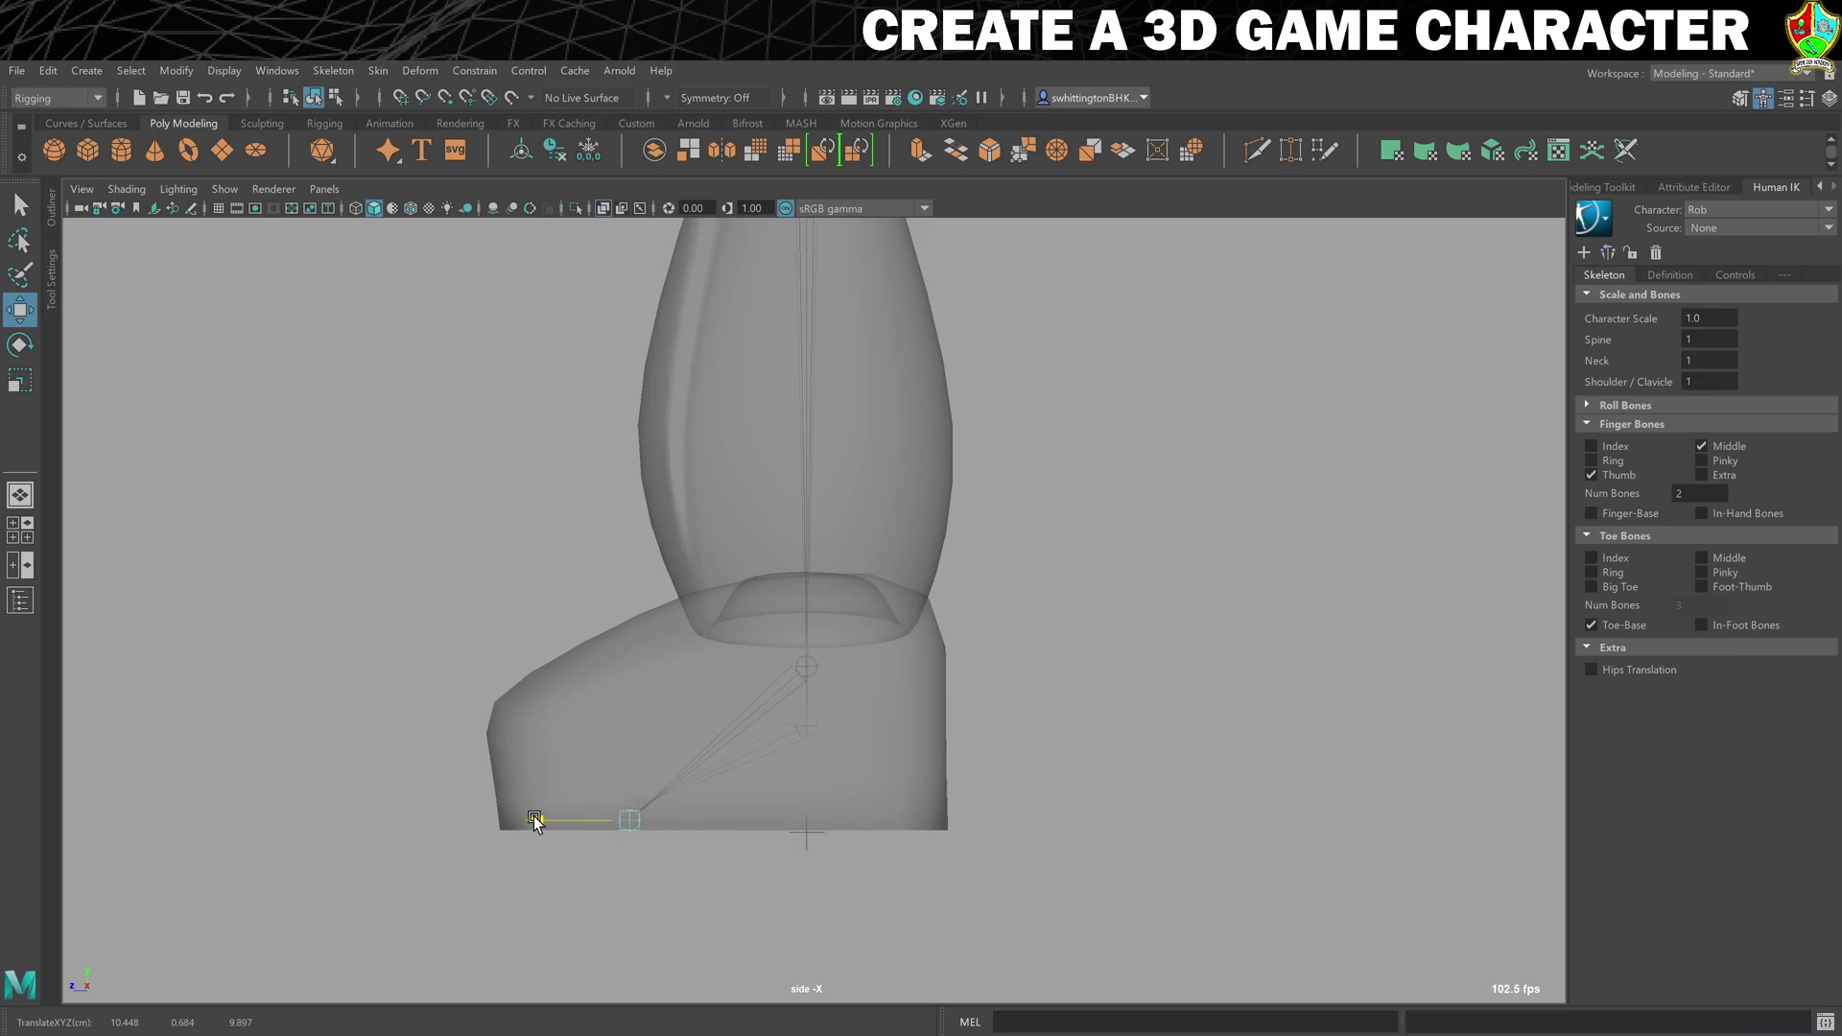
left_click_drag(535, 822, 512, 813)
scroll(774, 763, "down", 1)
Step: Raise the neck joint into the neck cylinder in the front view and check its position from the side
key("space")
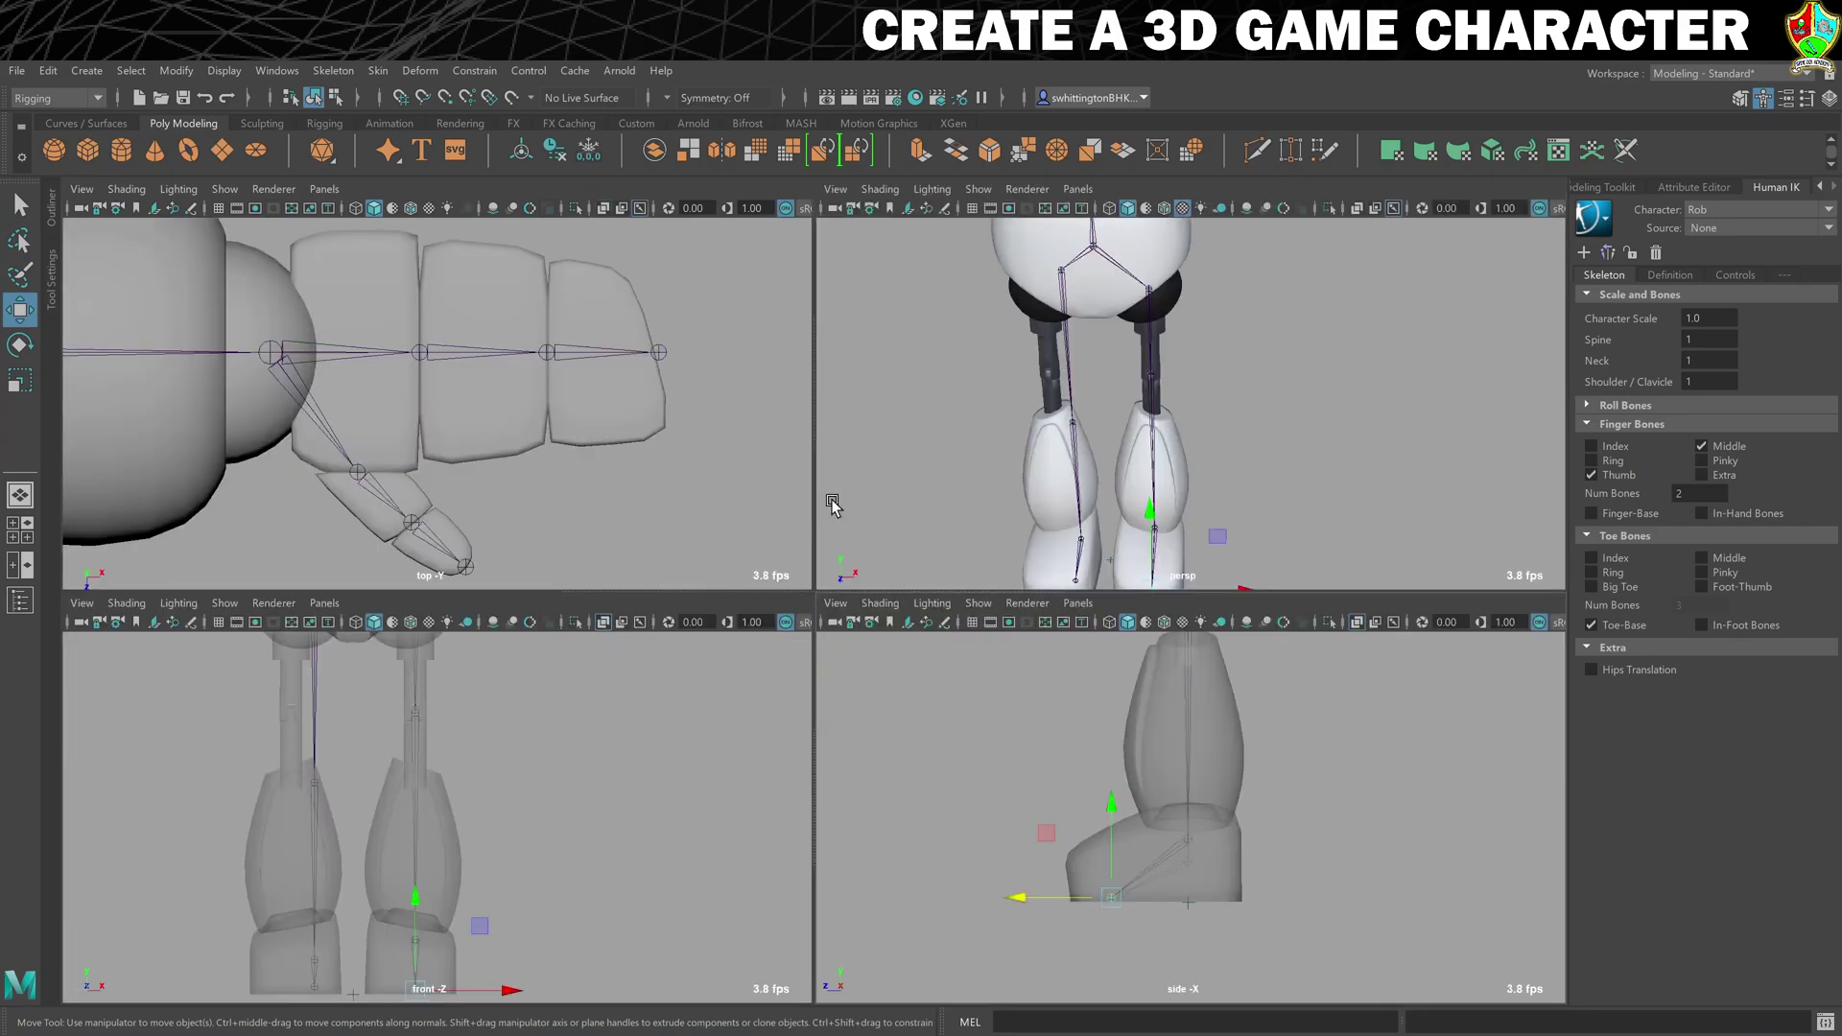
key("space")
scroll(556, 547, "down", 2)
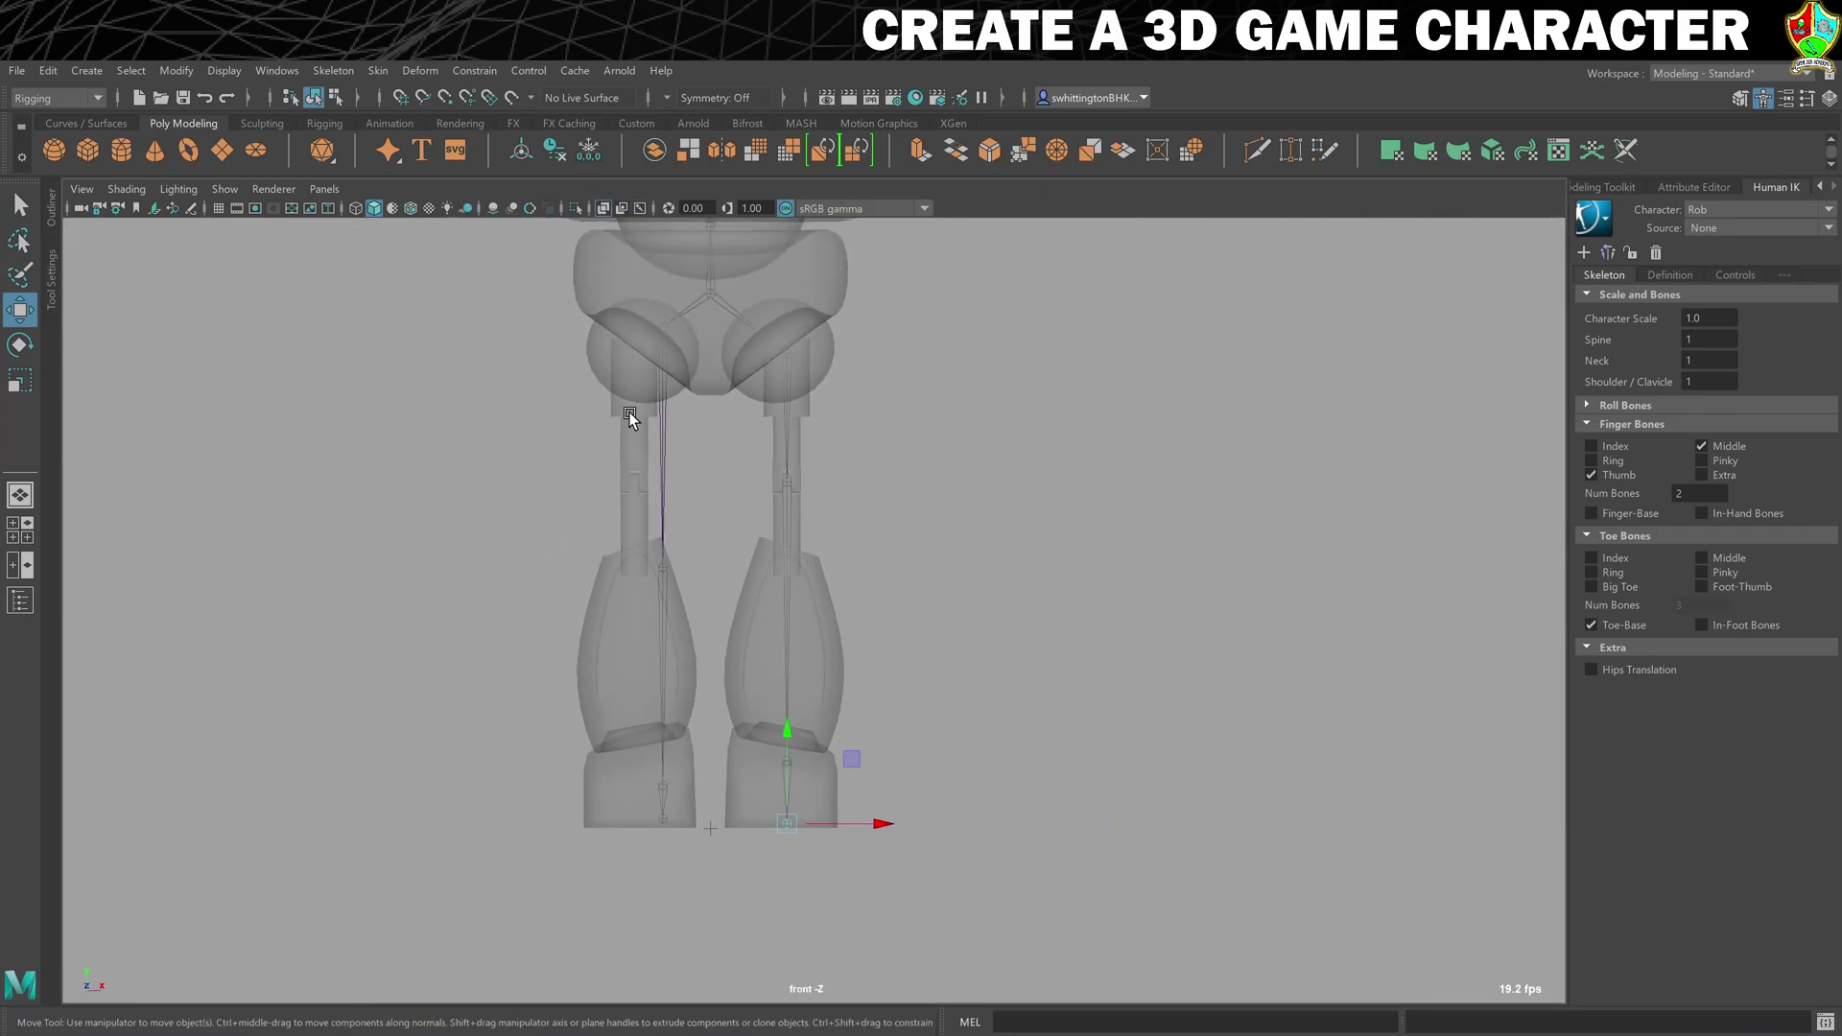
middle_click_drag(630, 410, 608, 986, "alt")
scroll(675, 564, "up", 5)
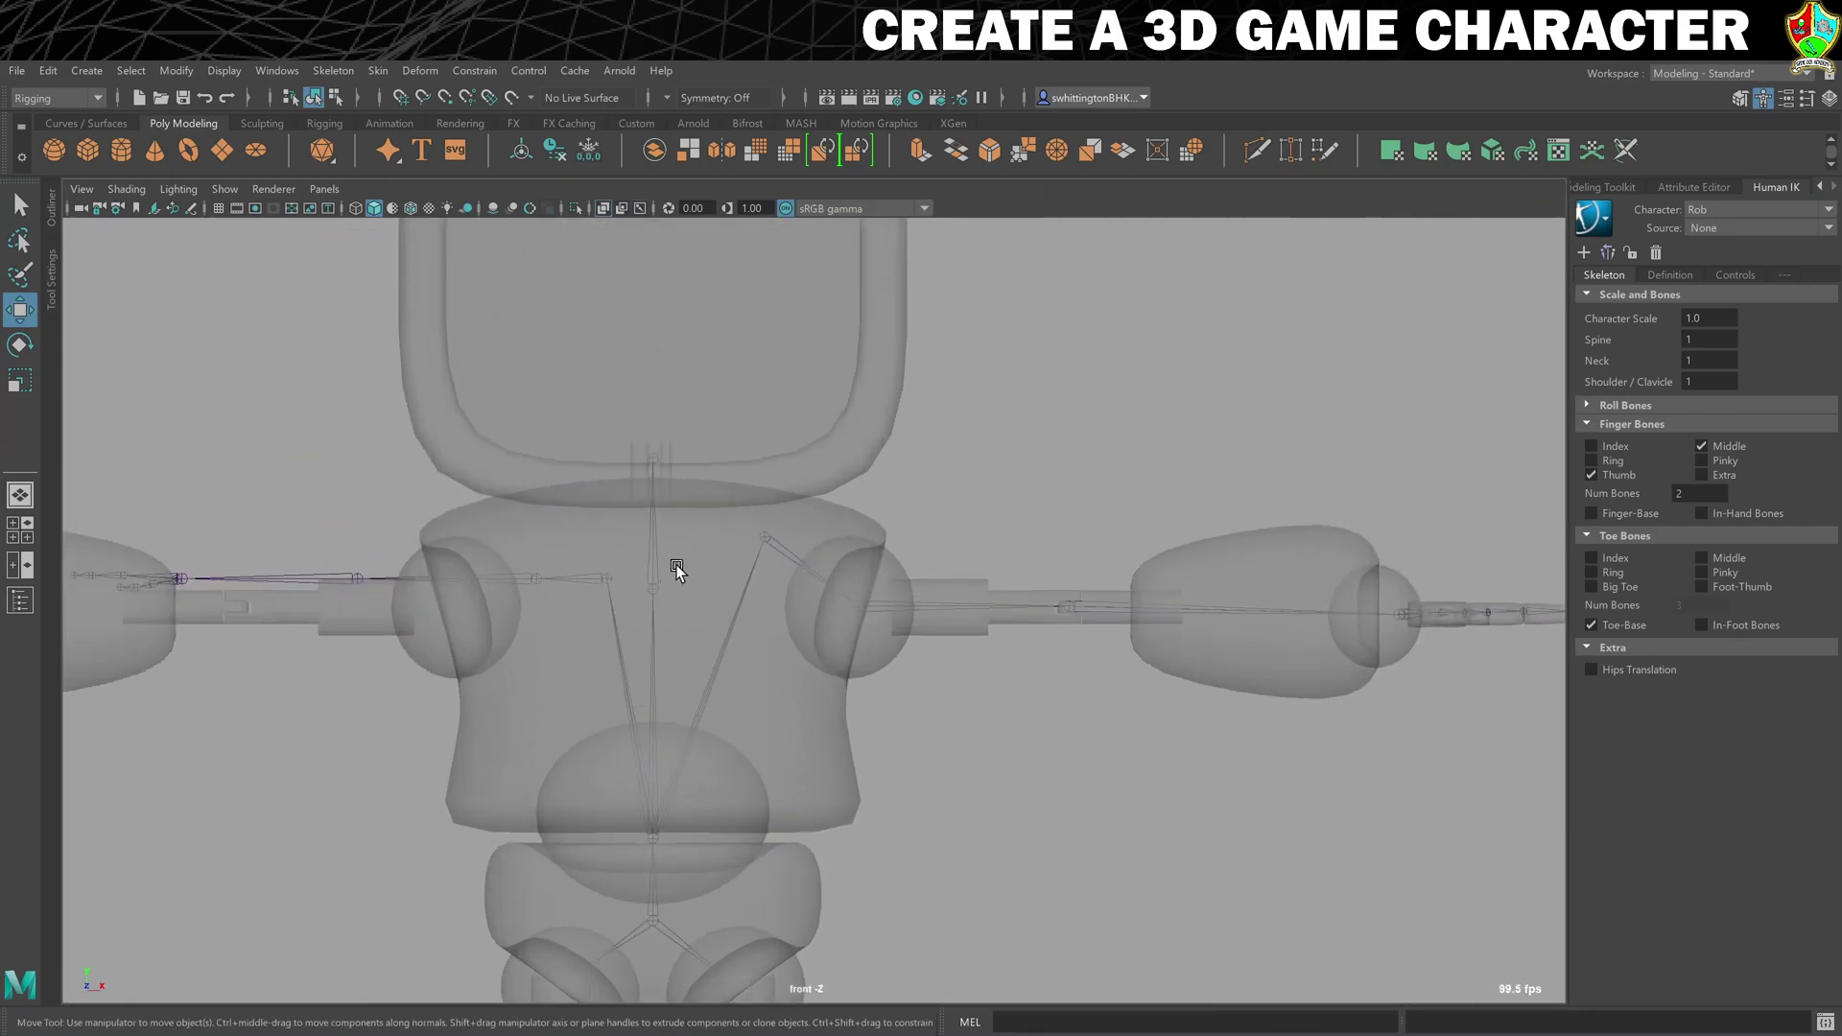
scroll(676, 566, "up", 2)
middle_click_drag(627, 535, 725, 647, "alt")
left_click(732, 659)
left_click_drag(732, 566, 737, 526)
key("space")
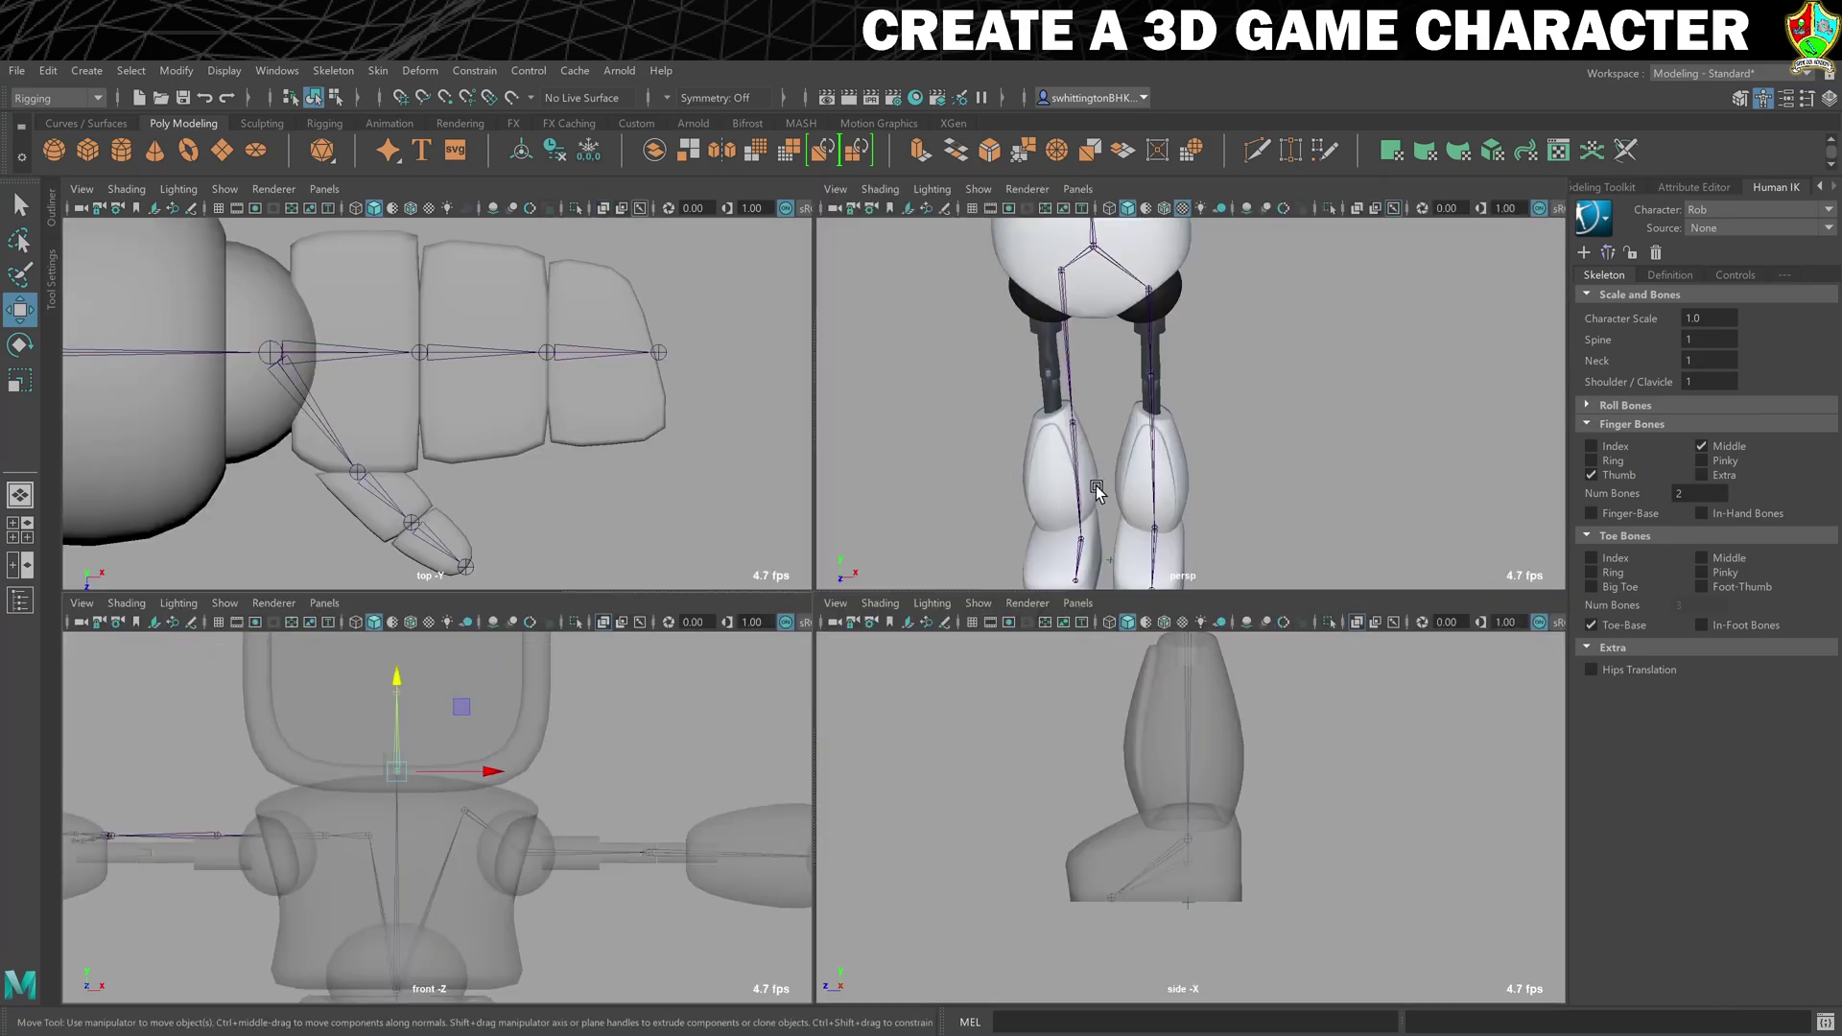
key("space")
key("f")
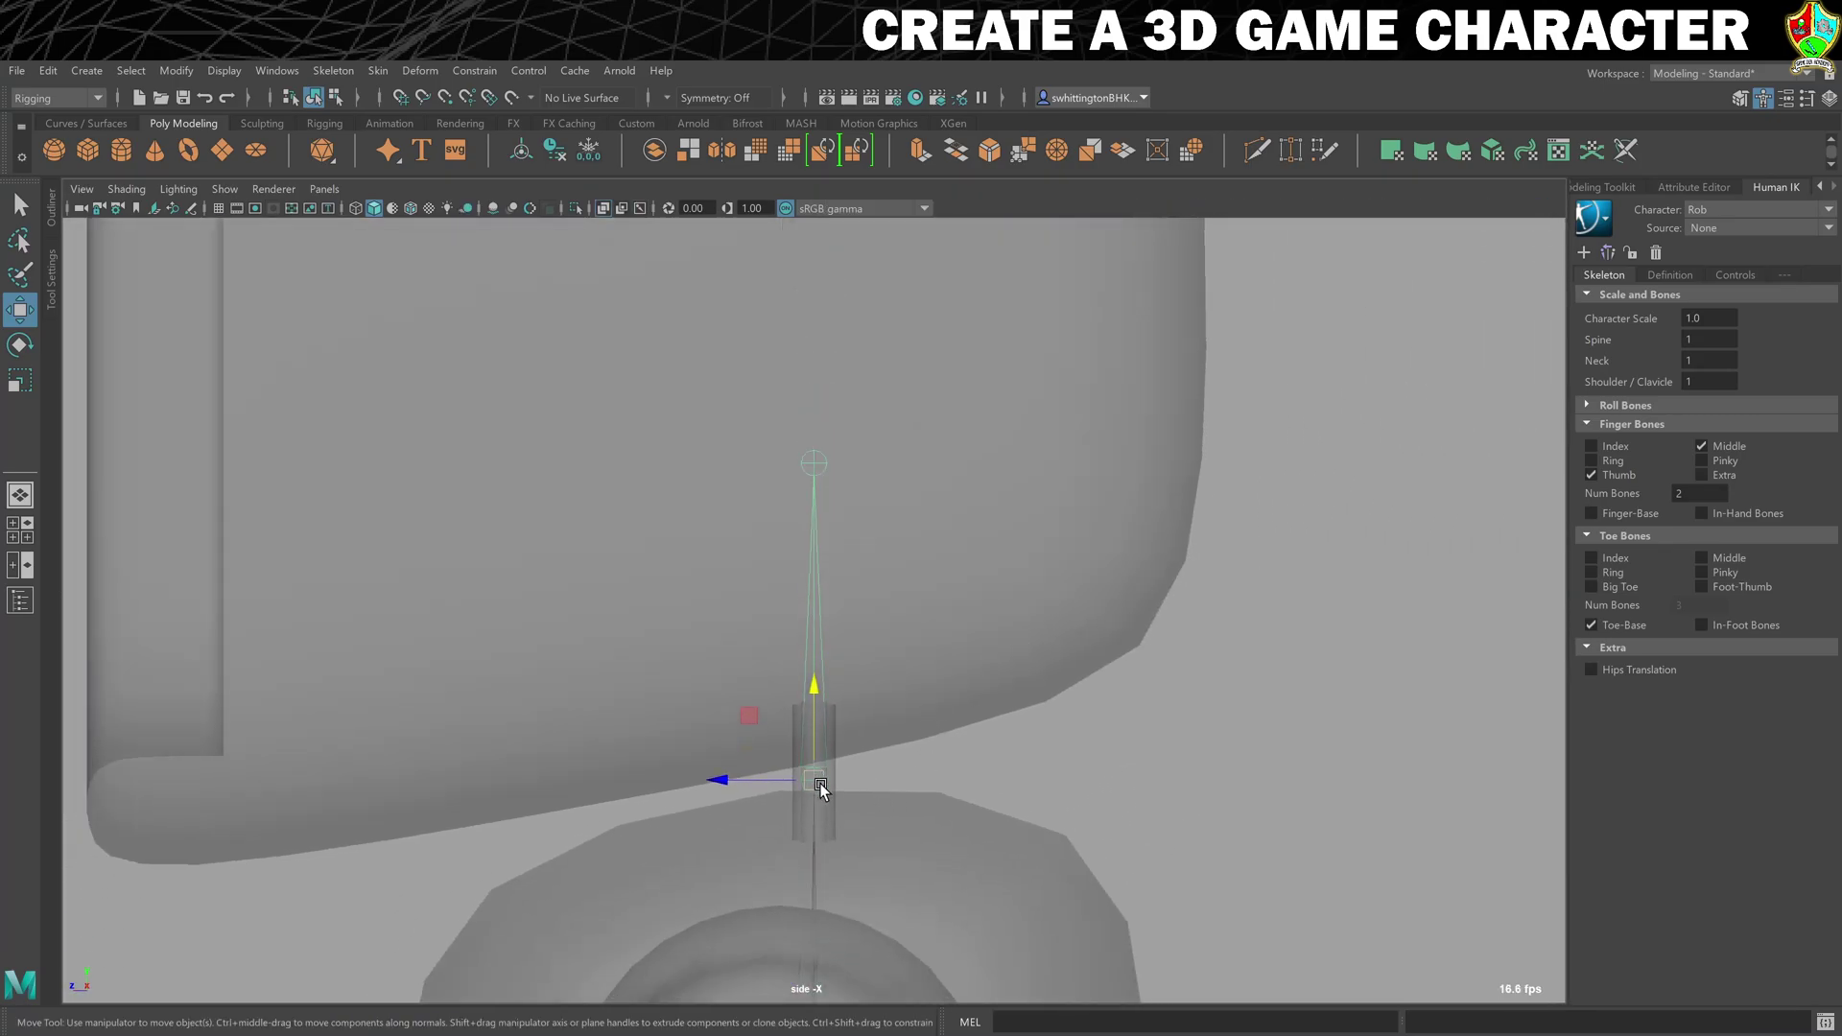
right_click_drag(825, 787, 896, 765, "alt")
middle_click_drag(896, 766, 856, 606, "alt")
left_click_drag(855, 606, 855, 604)
scroll(873, 606, "down", 4)
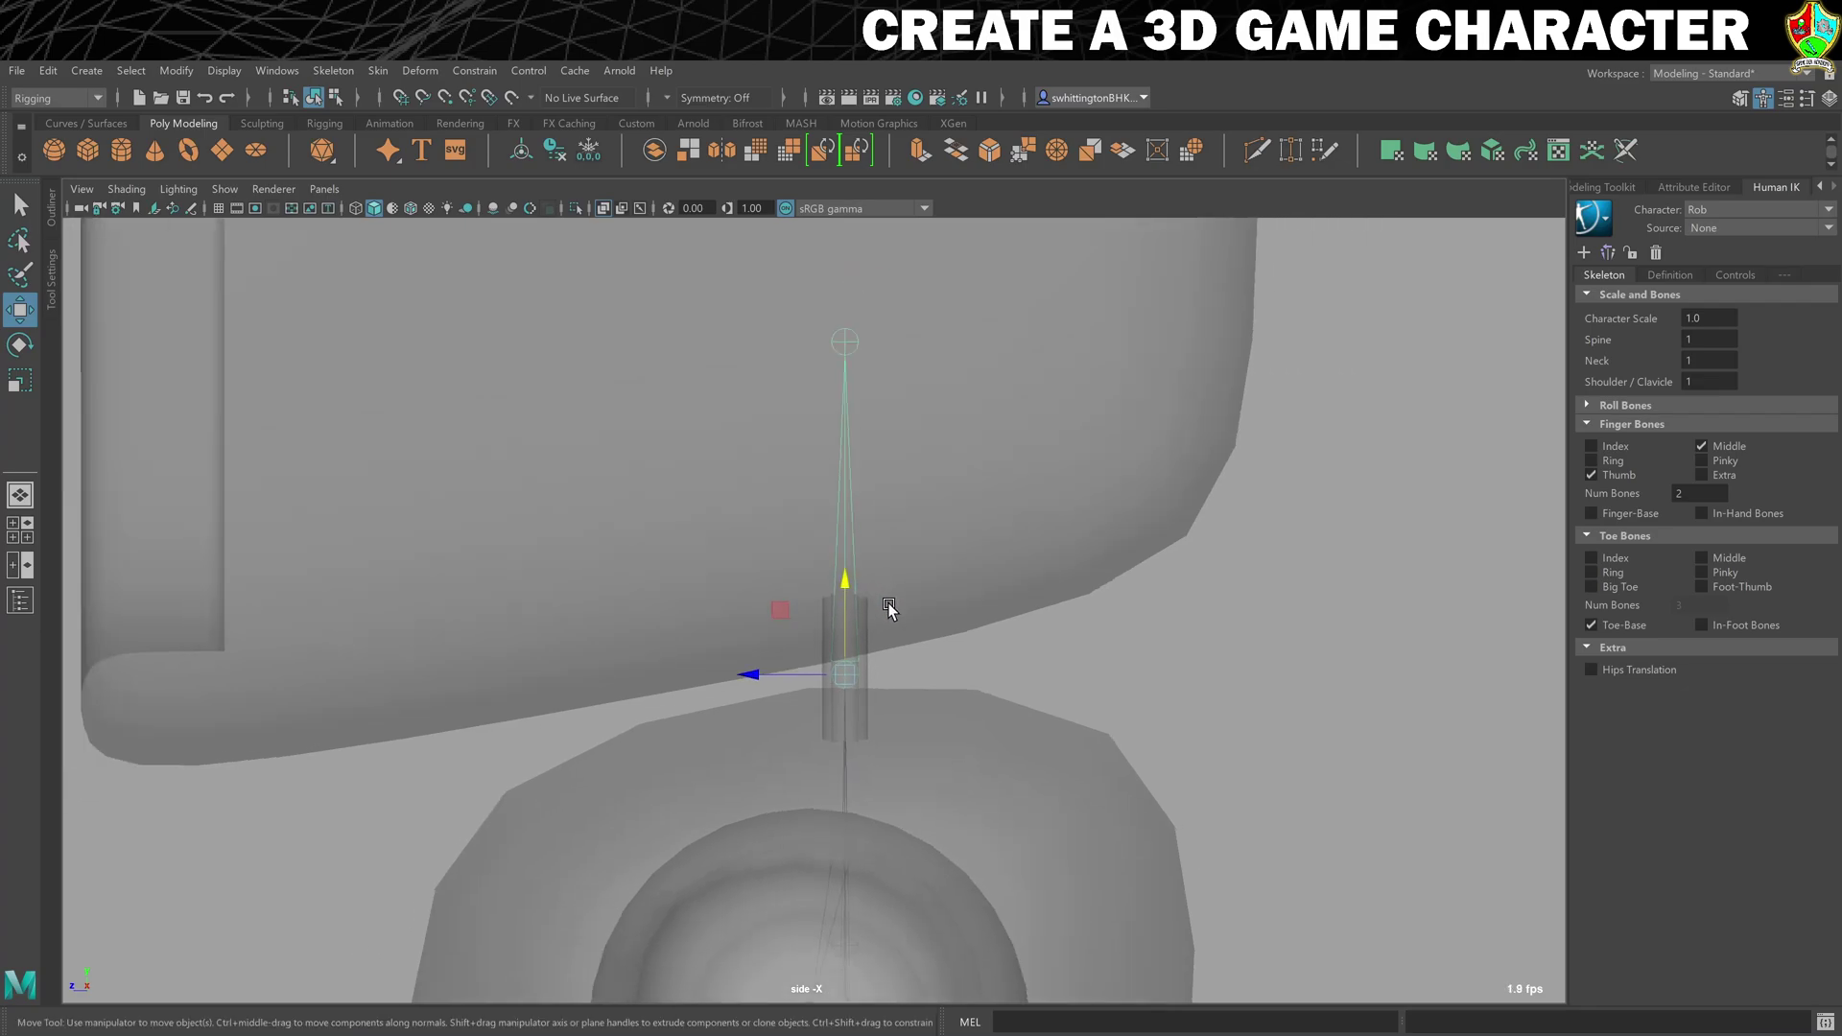
Step: Move the head joint in the side view up and forward to the top surface of the head
left_click(892, 439)
scroll(878, 441, "down", 2)
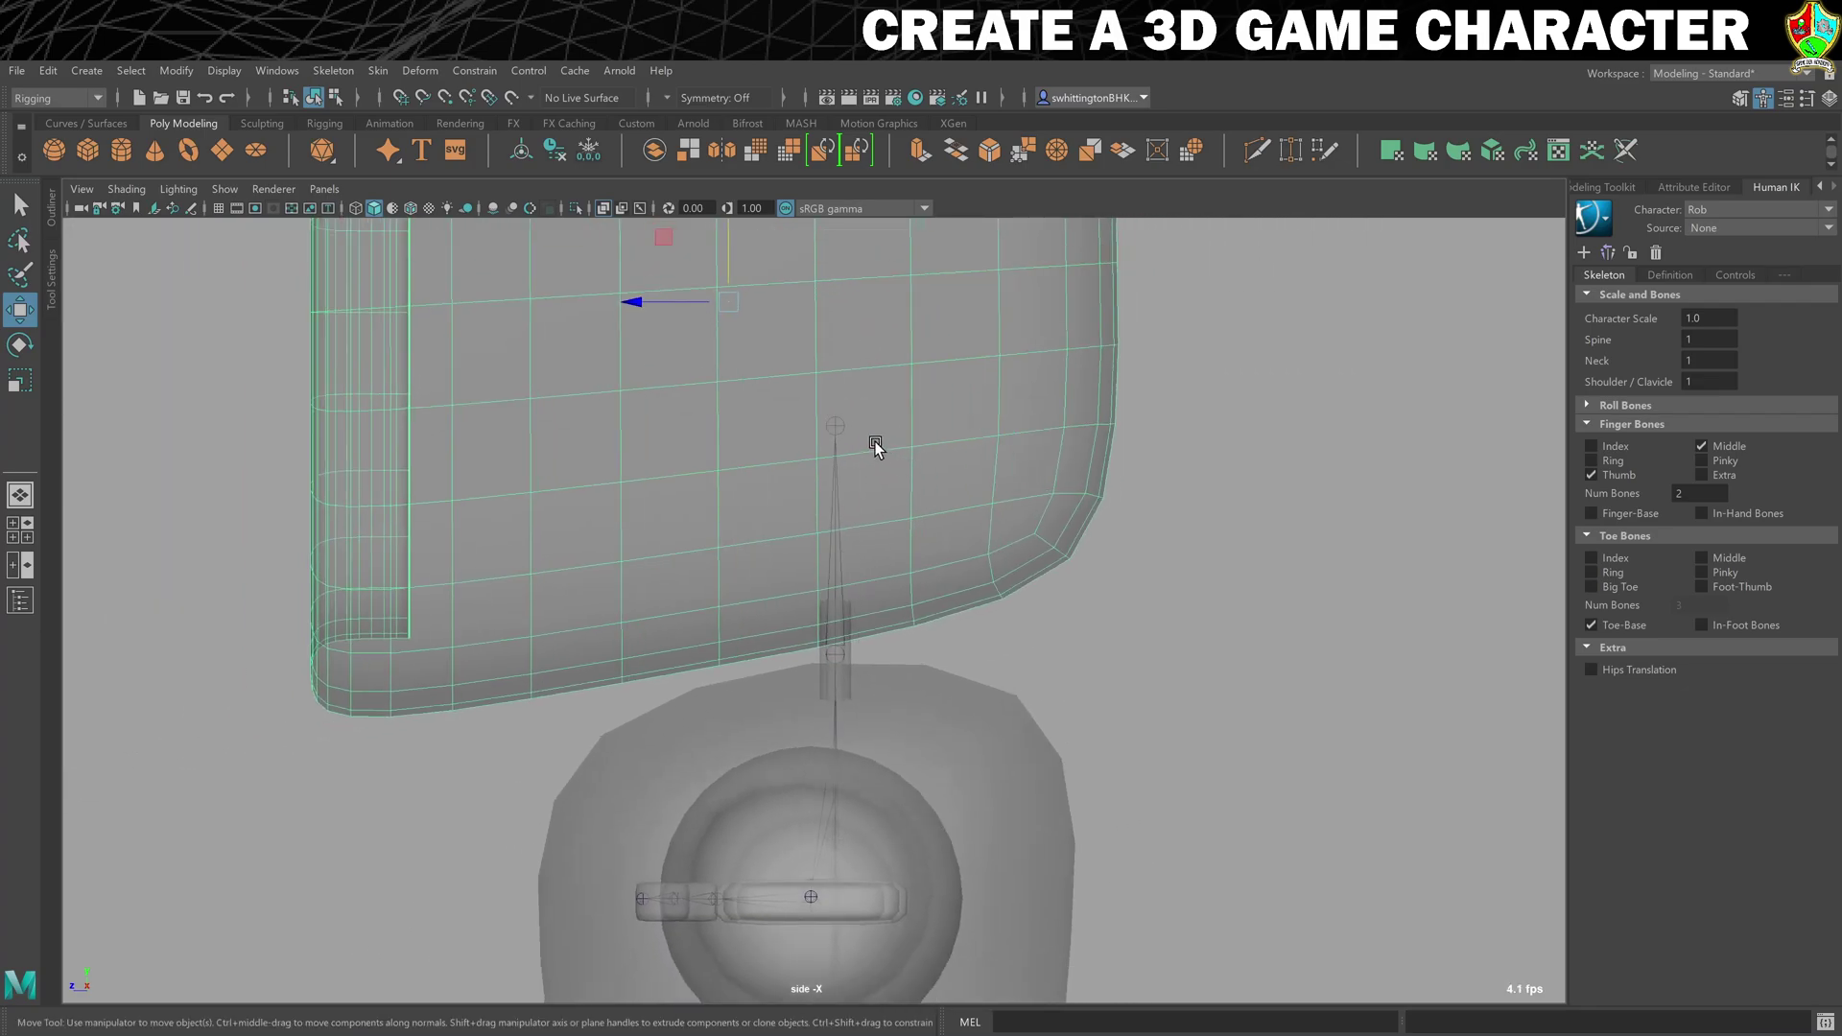
left_click(835, 424)
middle_click_drag(929, 499, 982, 712, "alt")
scroll(952, 705, "down", 3)
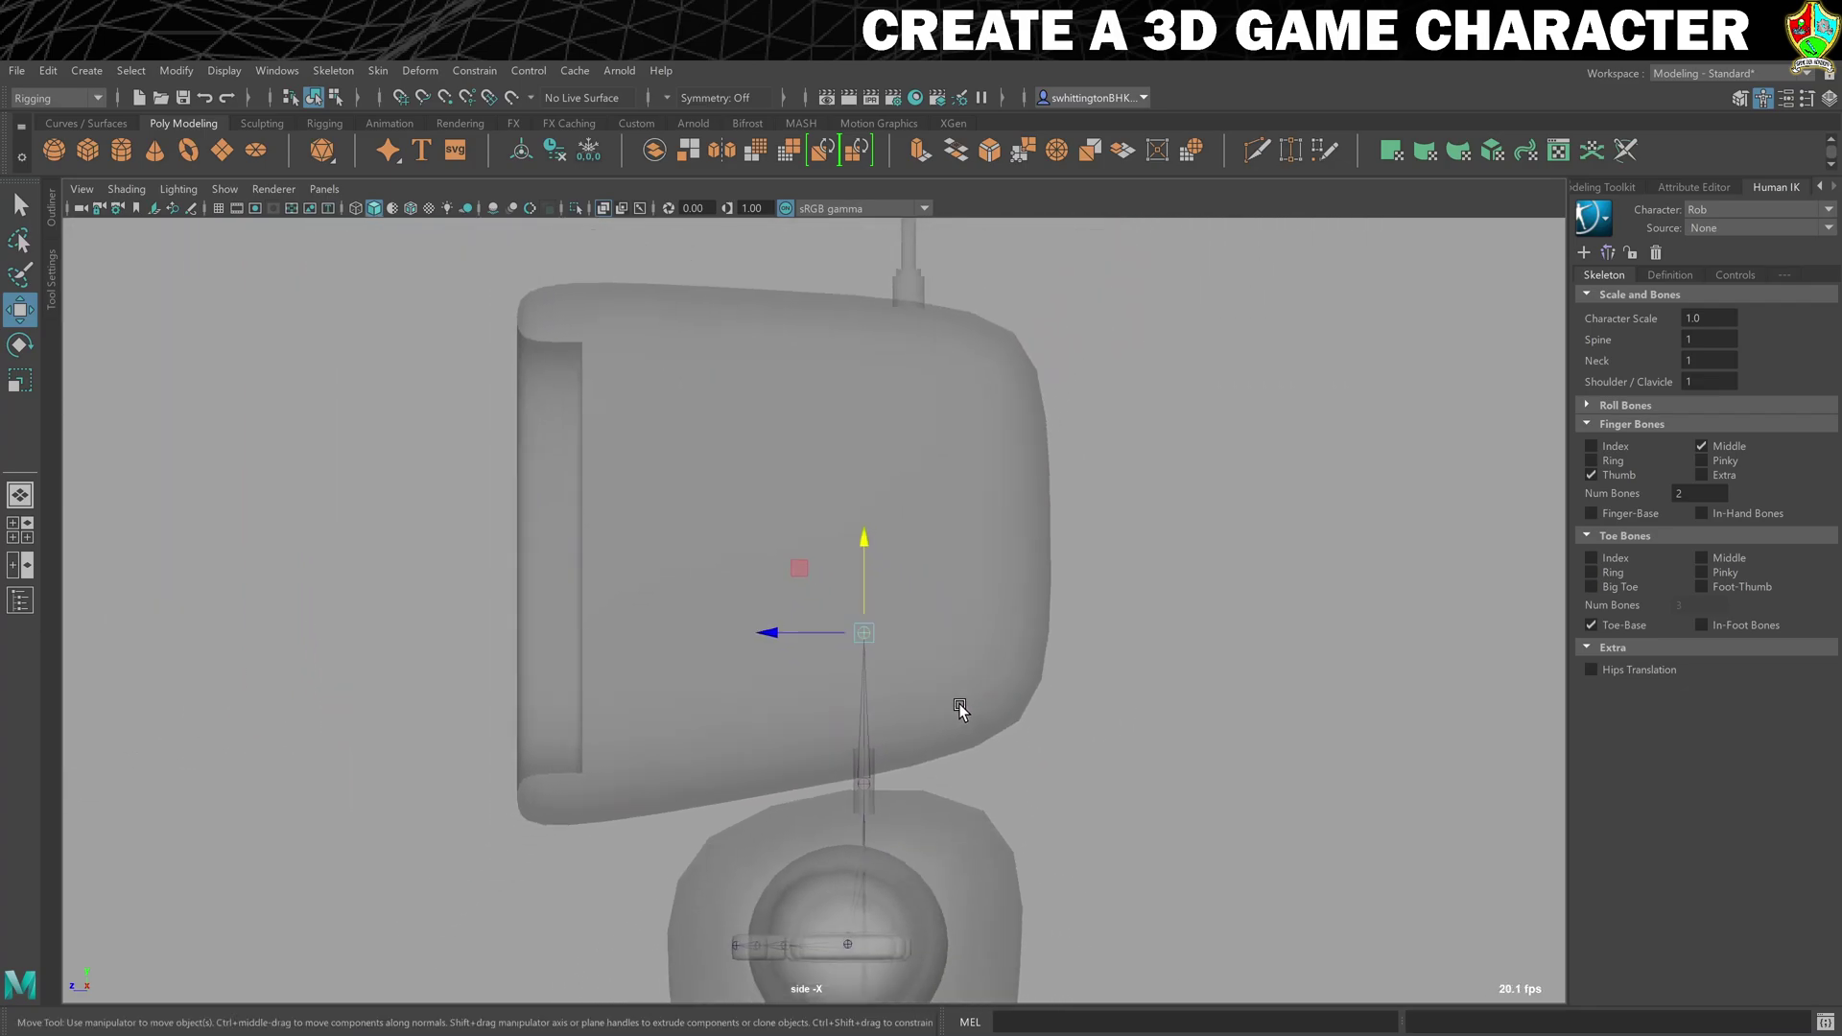
left_click_drag(799, 572, 699, 259)
scroll(1099, 662, "down", 3)
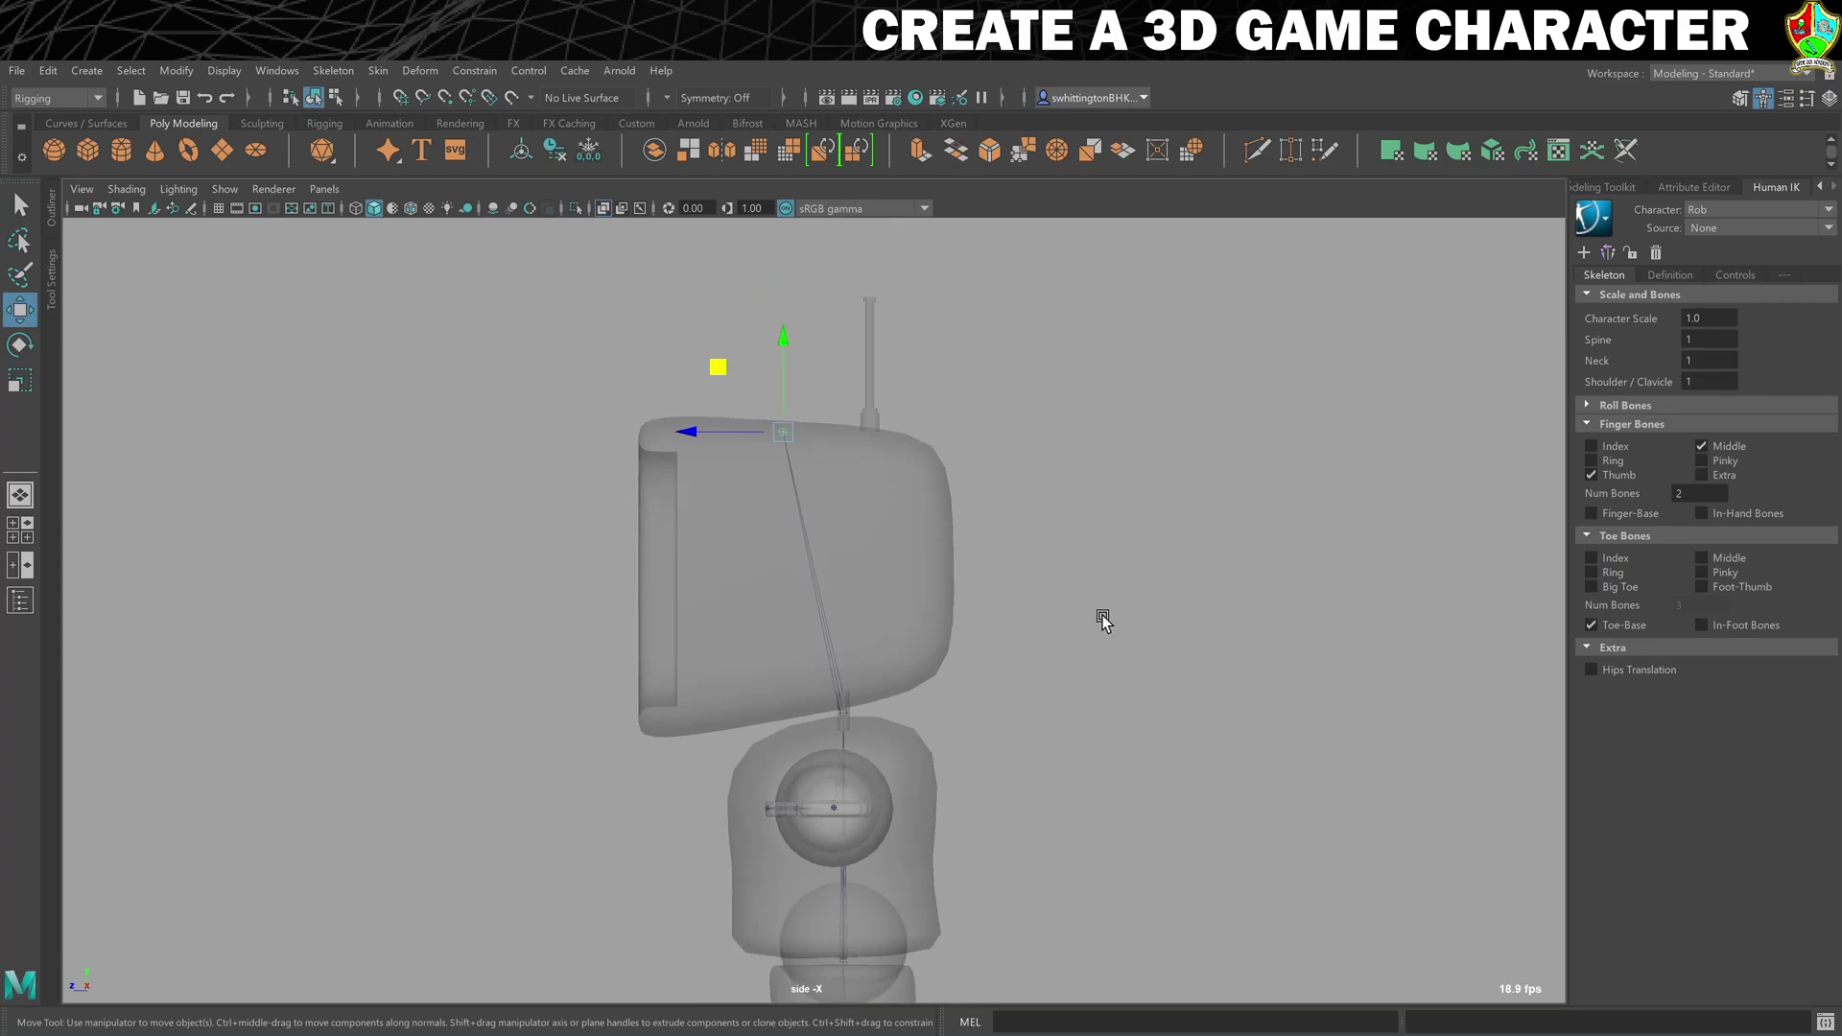
Step: Mirror the fitted left arm and leg joints onto the skeleton's right side and check the full character in perspective
key("space")
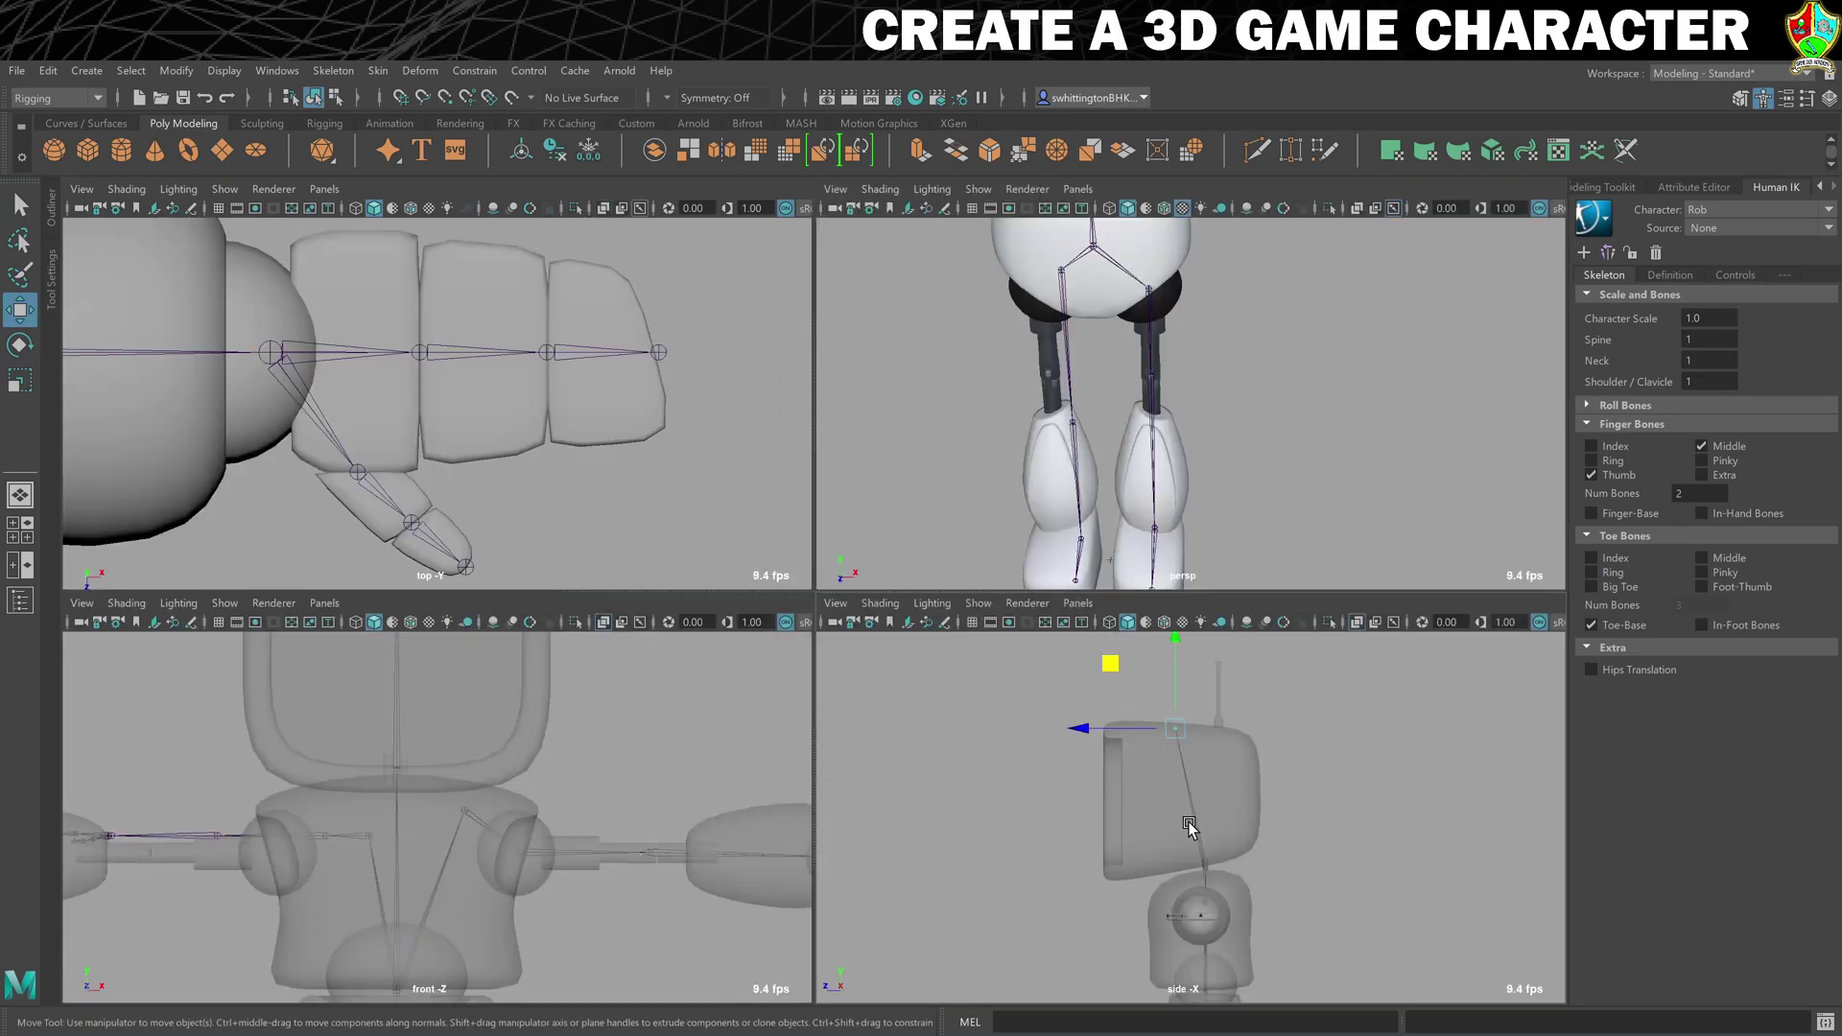
key("space")
scroll(1015, 440, "down", 3)
scroll(1015, 439, "down", 3)
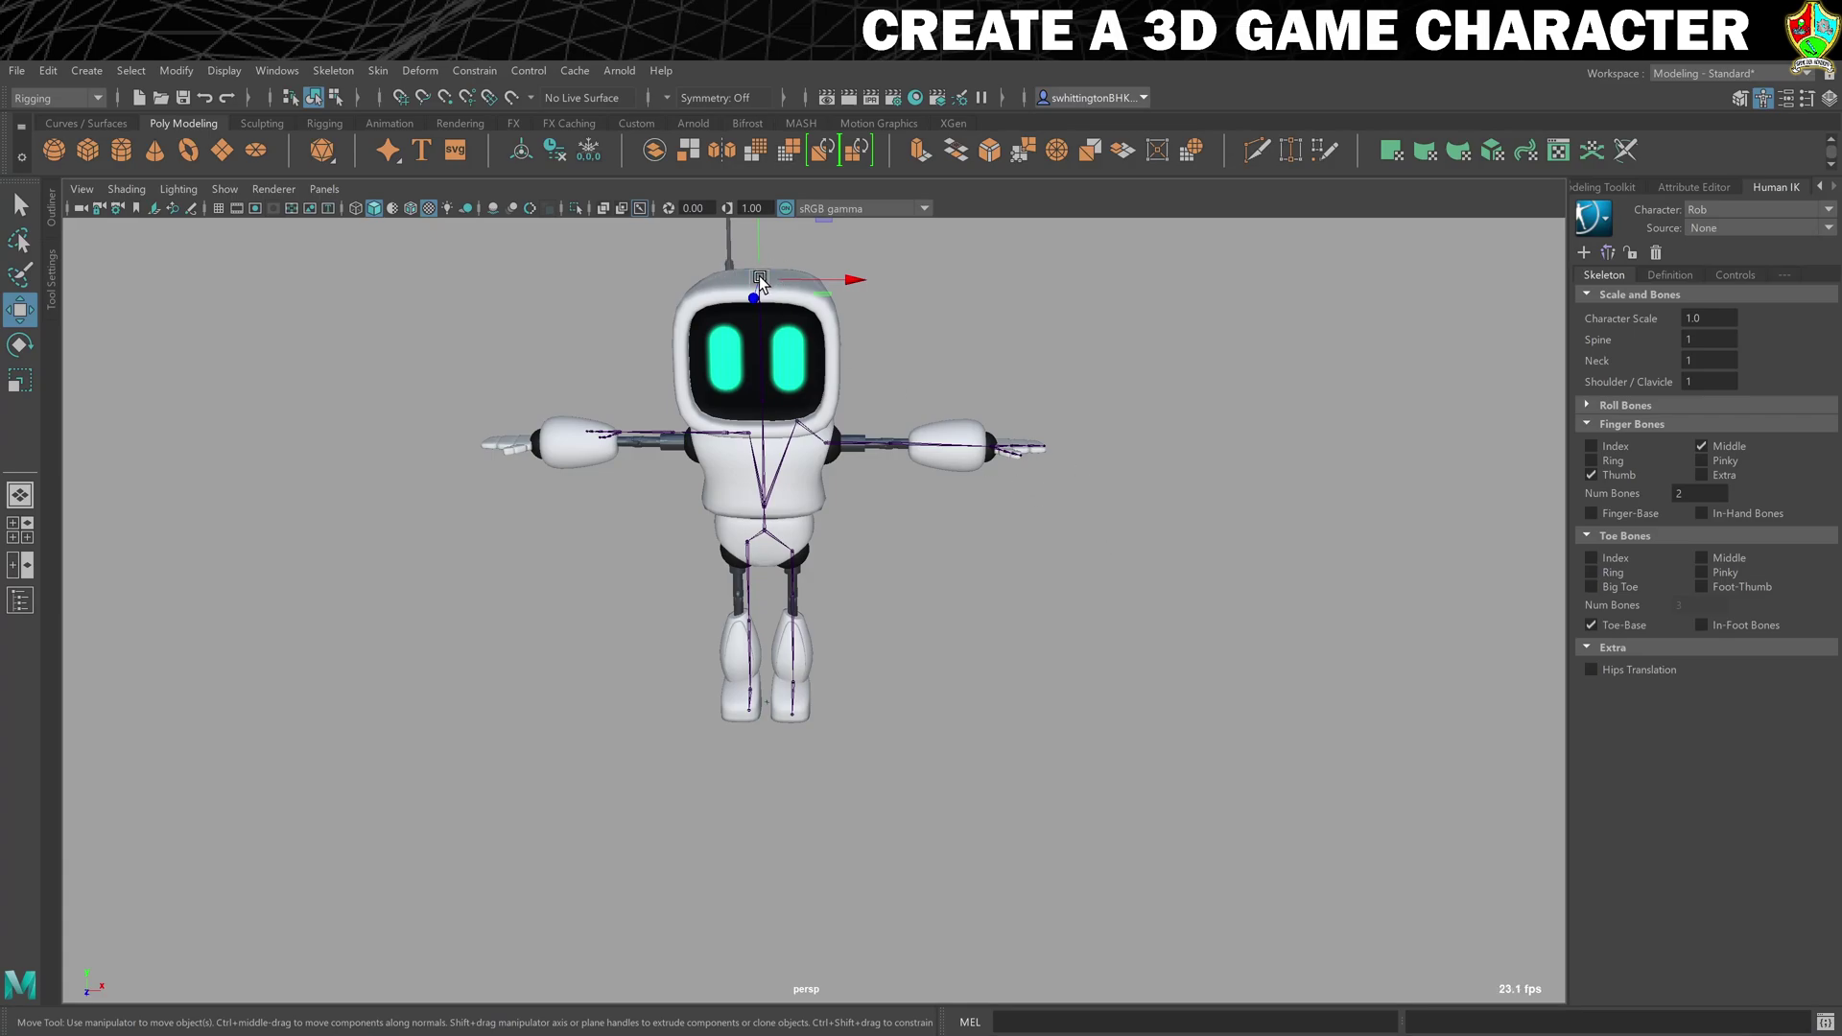
left_click(1608, 253)
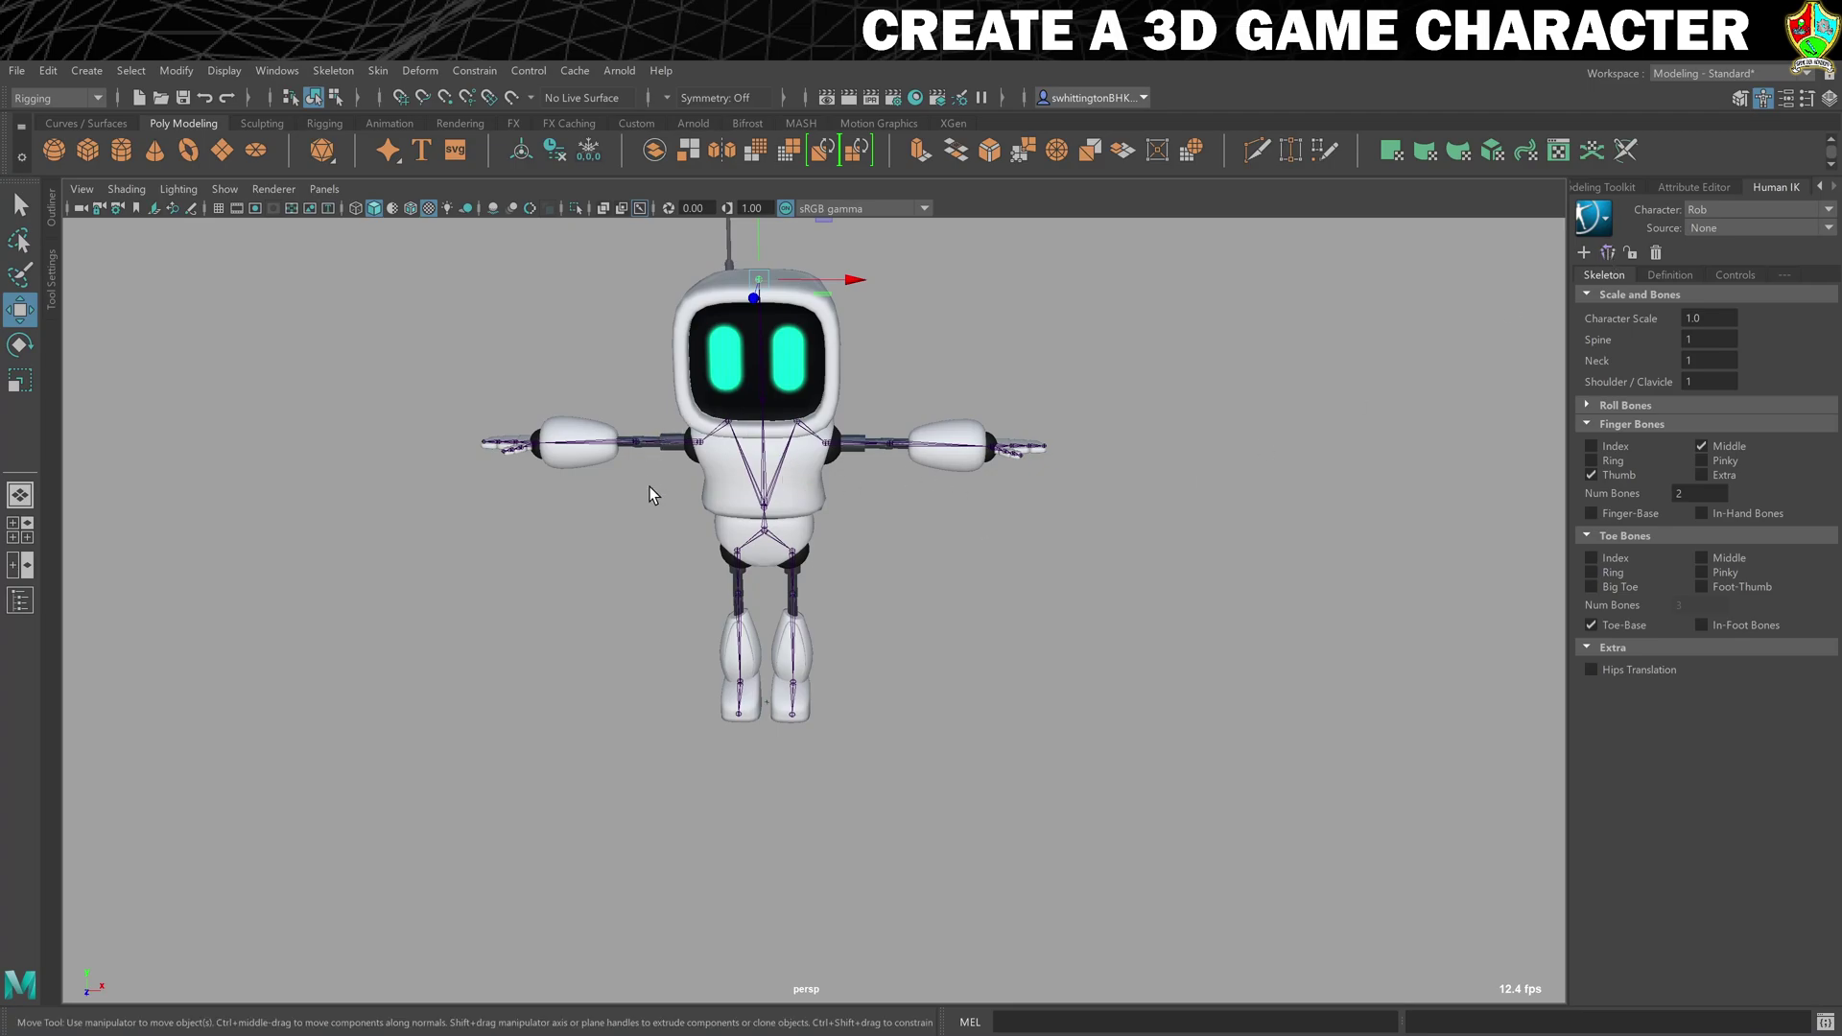
left_click(1021, 583)
left_click_drag(1020, 584, 1010, 633, "alt")
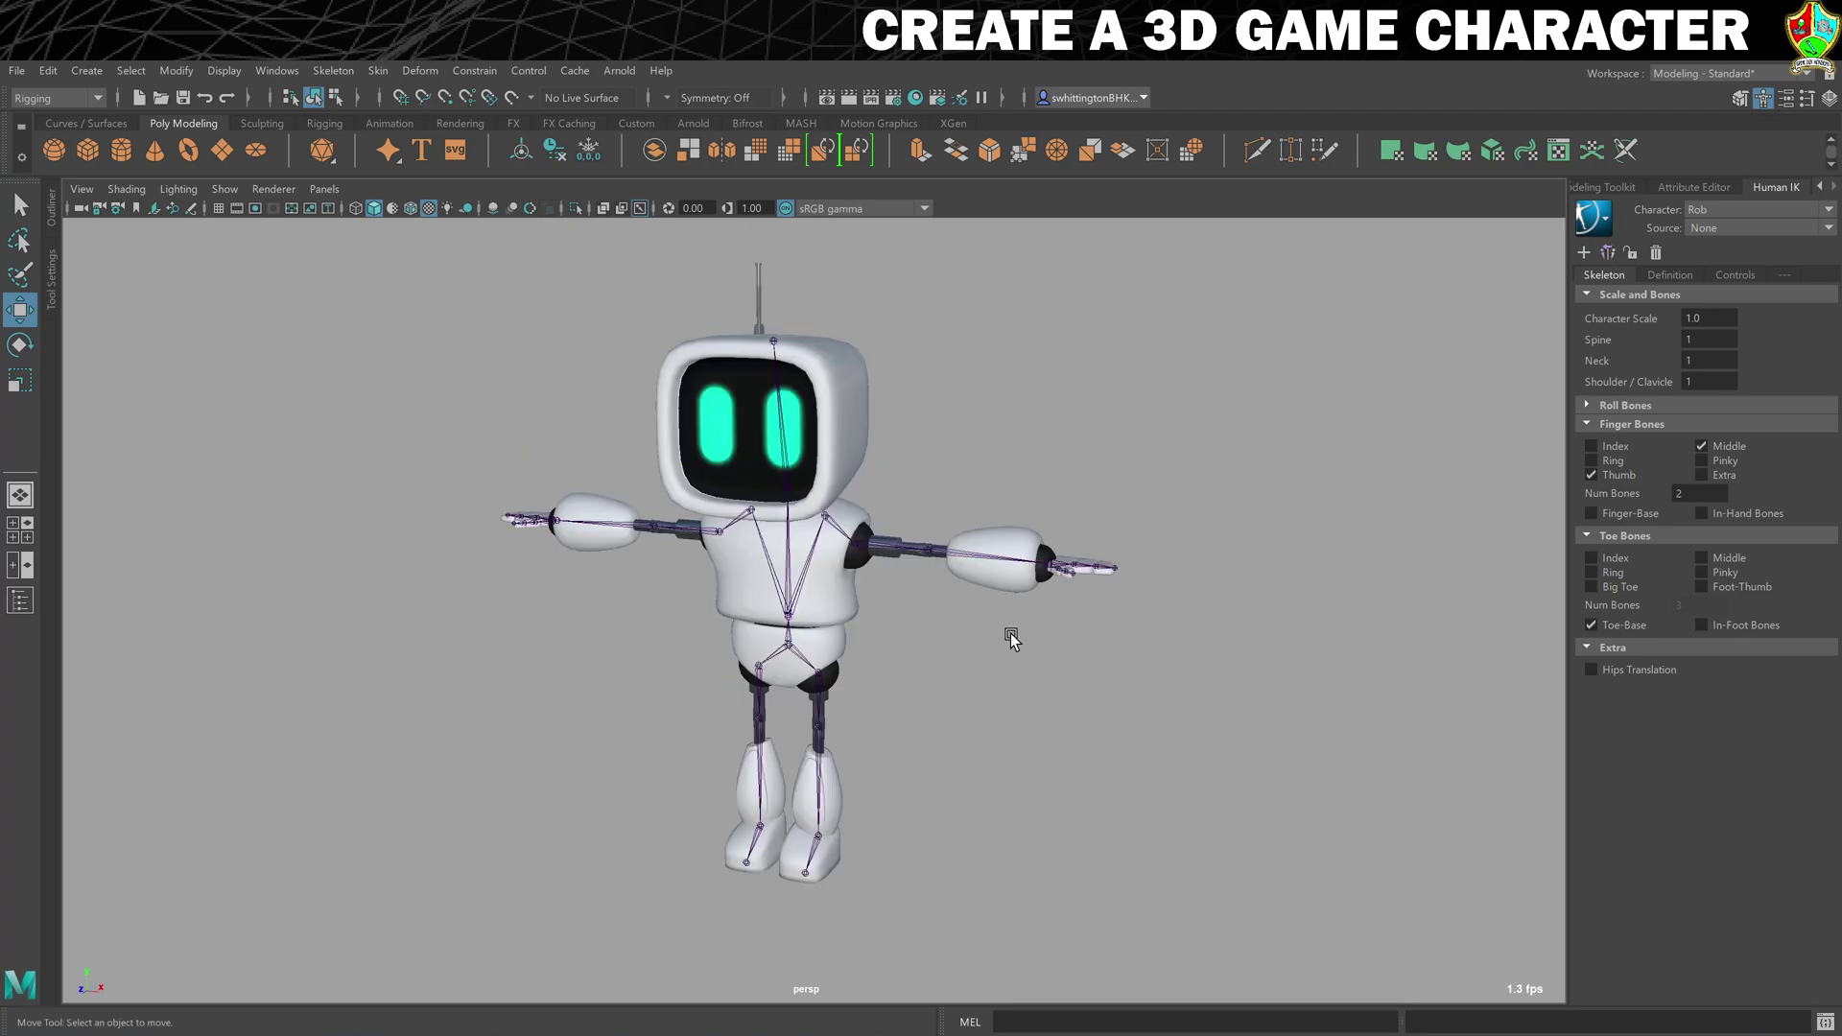